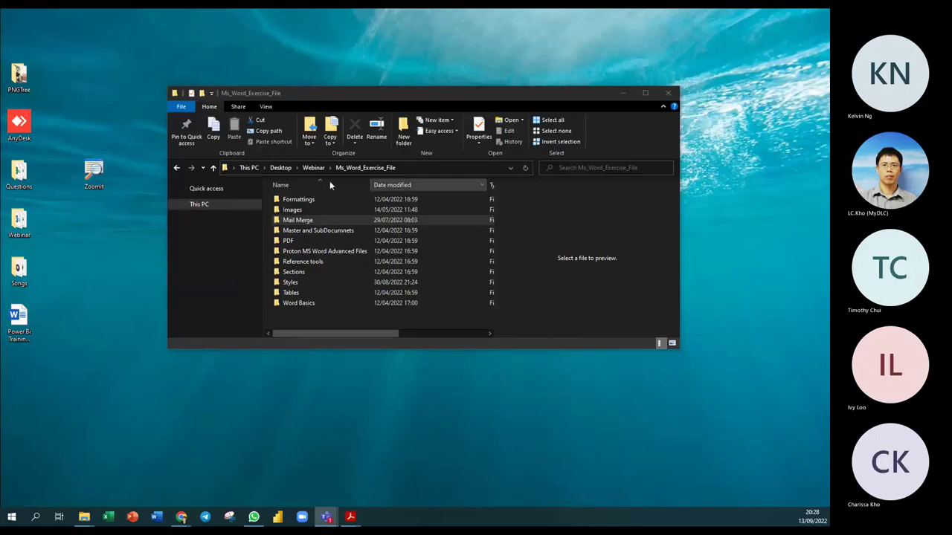
Step: Open the Customer Database workbook from Webinar > 13 Sept Word session > Mail Merge
{"action": "left_click_drag", "start_coordinate": [421, 95], "coordinate": [421, 44]}
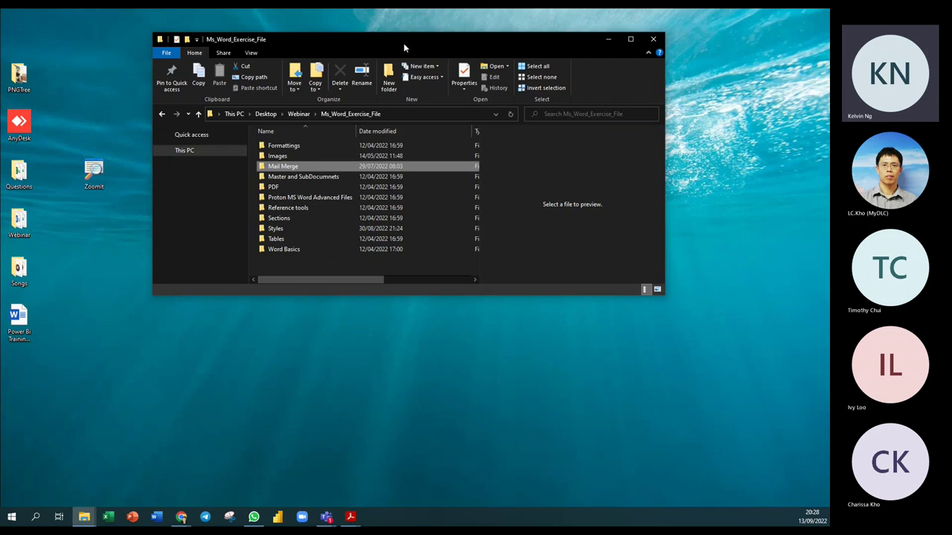
{"action": "left_click_drag", "start_coordinate": [403, 48], "coordinate": [408, 48]}
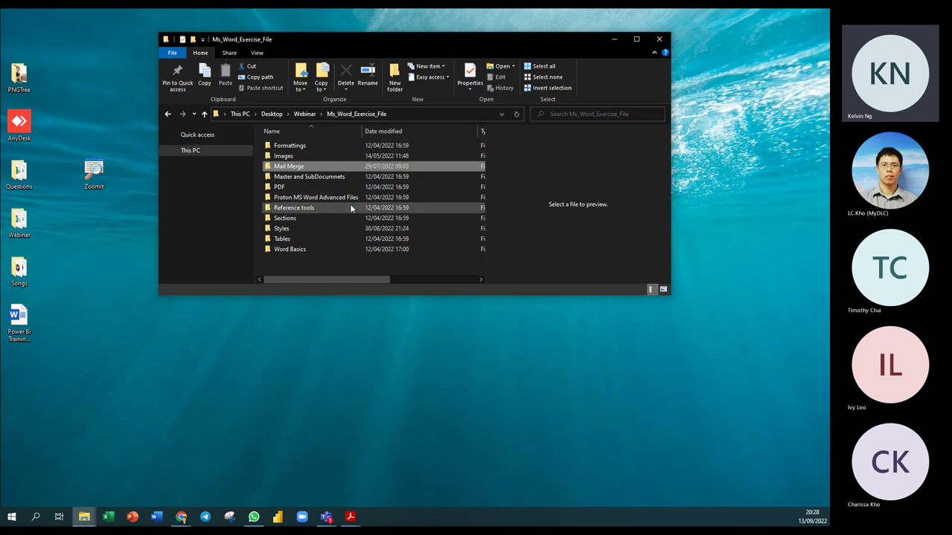
{"action": "left_click", "coordinate": [305, 114]}
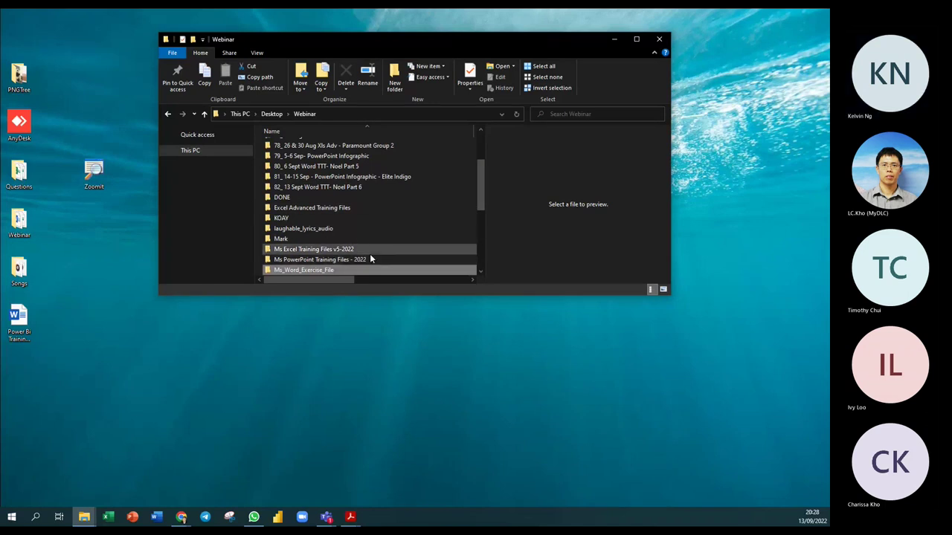
{"action": "double_click", "coordinate": [337, 188]}
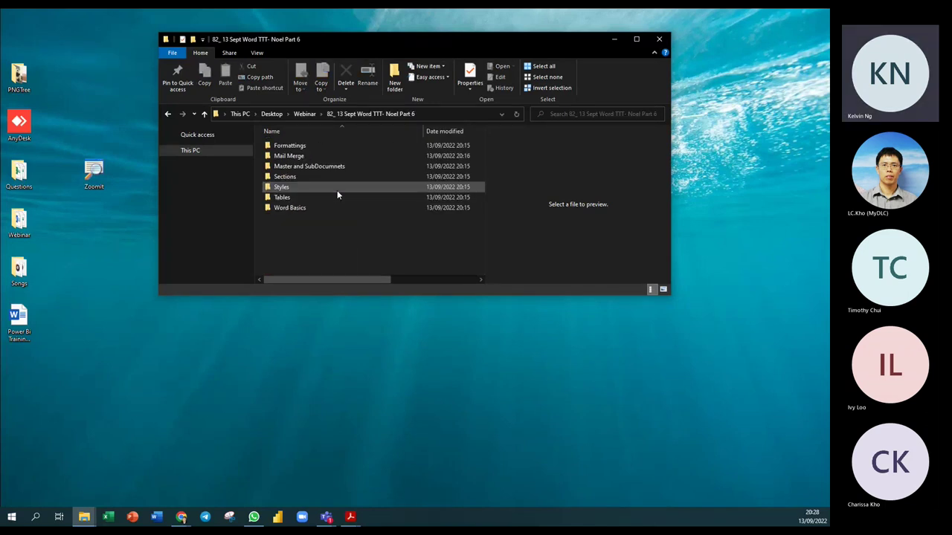
{"action": "double_click", "coordinate": [297, 157]}
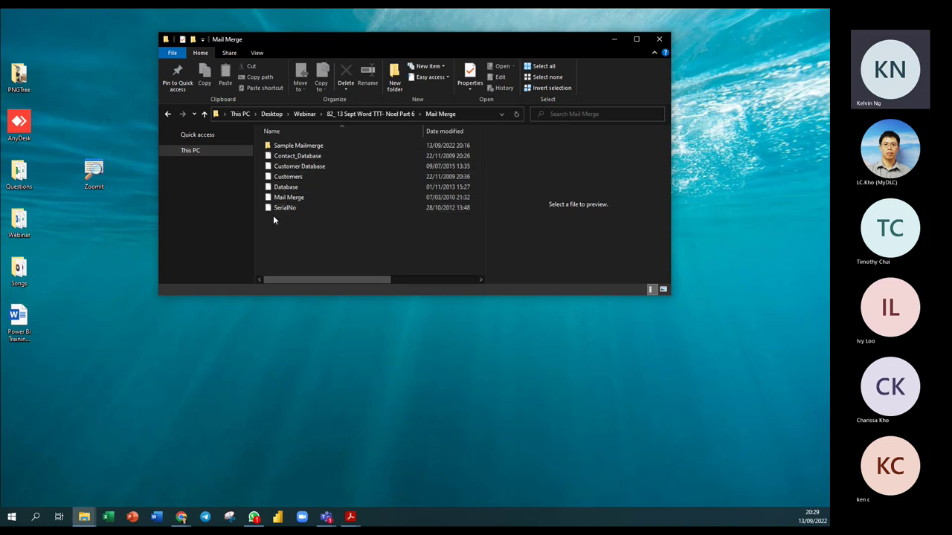
{"action": "double_click", "coordinate": [305, 171]}
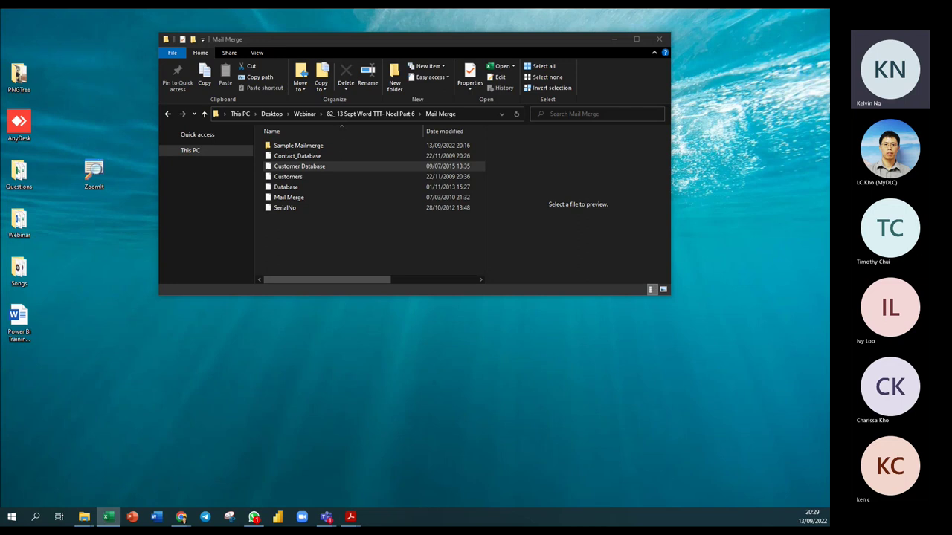
Step: Maximize Excel and widen columns A, D, E, H and I to fit their contents
{"action": "left_click_drag", "start_coordinate": [541, 334], "coordinate": [541, 72]}
{"action": "left_click", "coordinate": [655, 77]}
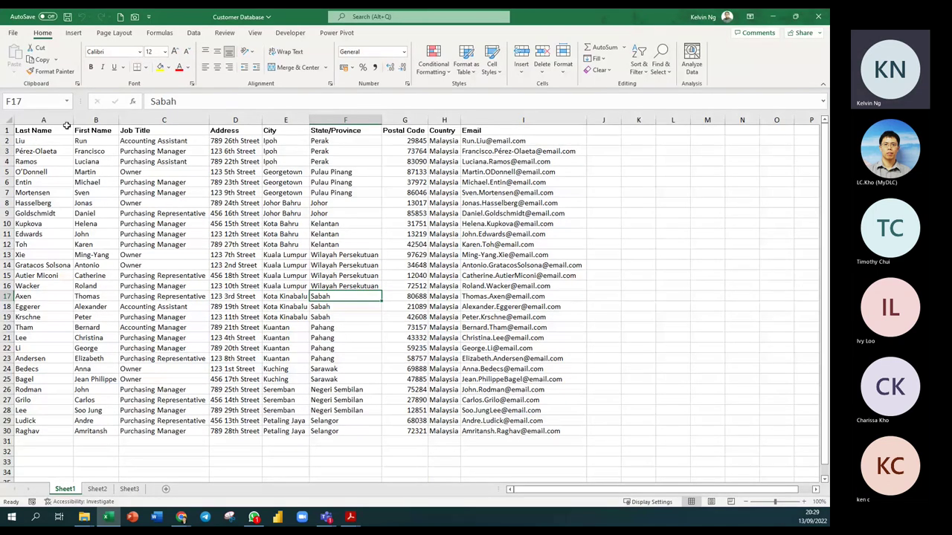
{"action": "left_click_drag", "start_coordinate": [73, 120], "coordinate": [84, 120]}
{"action": "left_click_drag", "start_coordinate": [128, 120], "coordinate": [151, 120]}
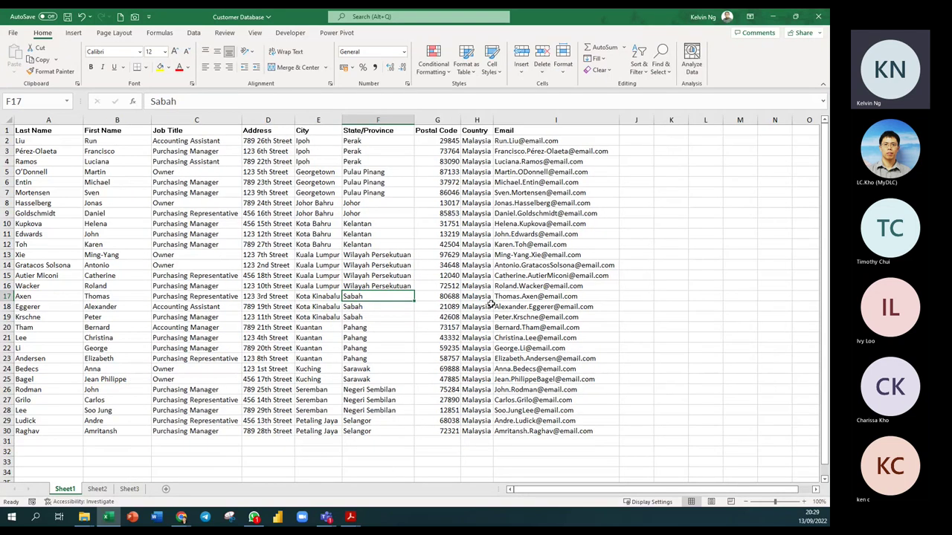
{"action": "double_click", "coordinate": [619, 120]}
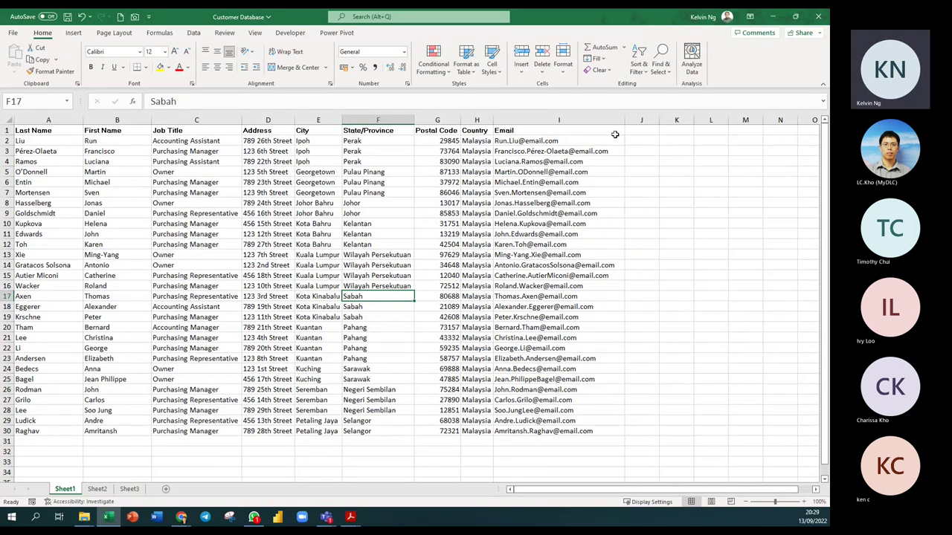
{"action": "left_click_drag", "start_coordinate": [294, 121], "coordinate": [309, 121]}
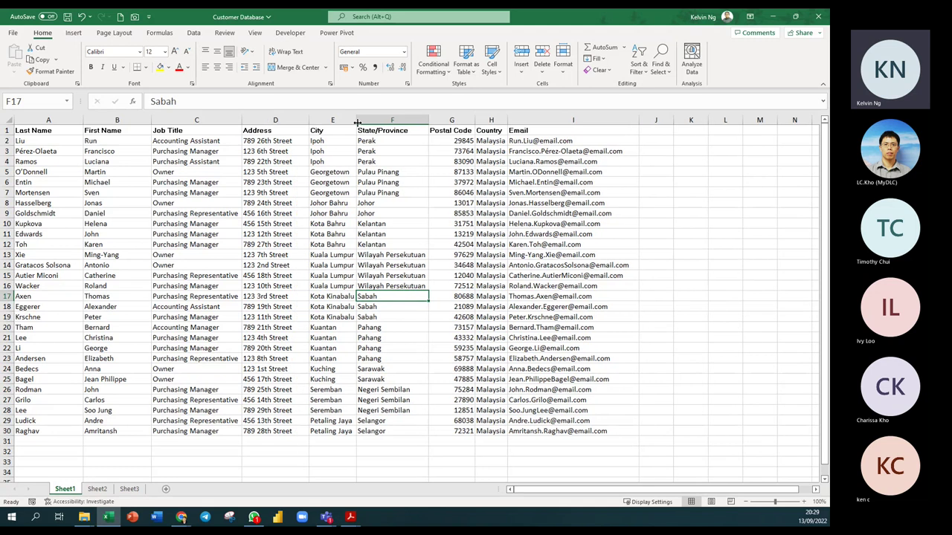
{"action": "double_click", "coordinate": [356, 121]}
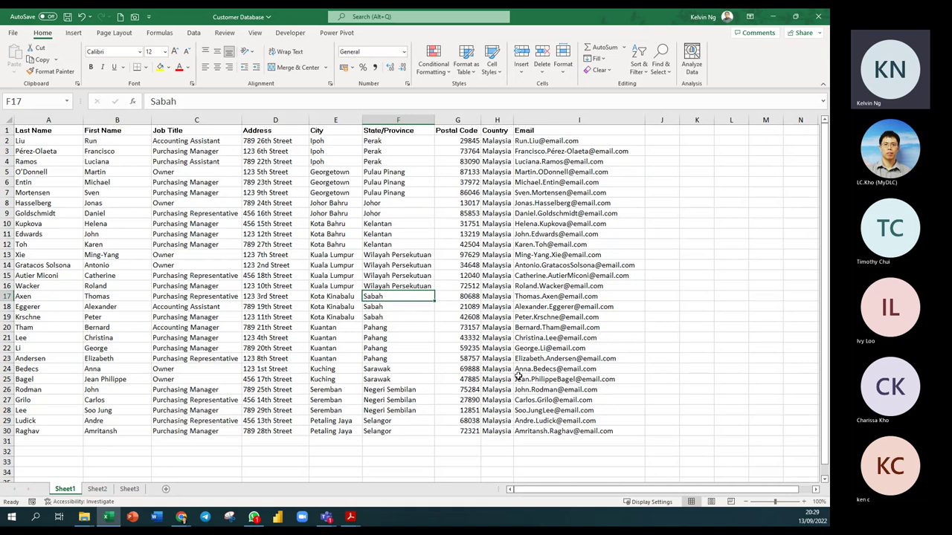
{"action": "left_click_drag", "start_coordinate": [515, 121], "coordinate": [540, 121]}
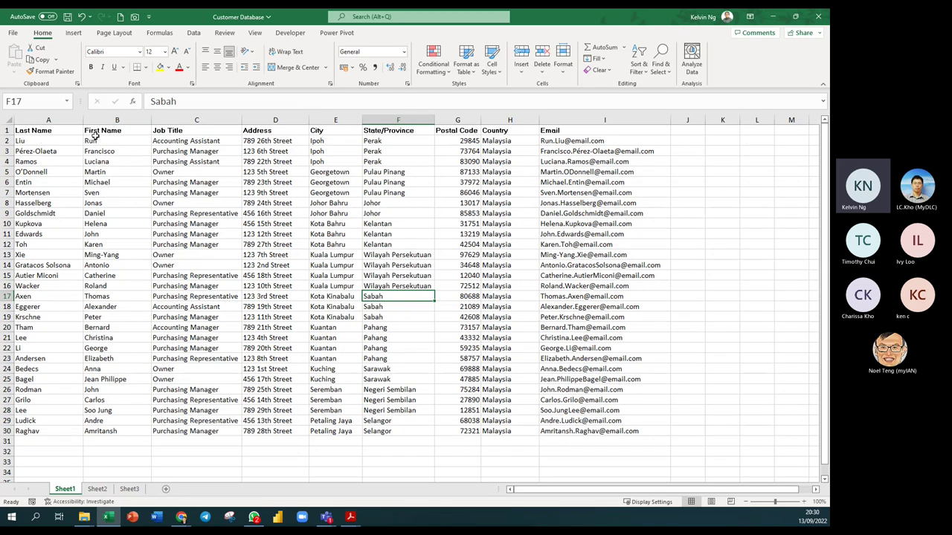
{"action": "left_click_drag", "start_coordinate": [49, 119], "coordinate": [212, 120]}
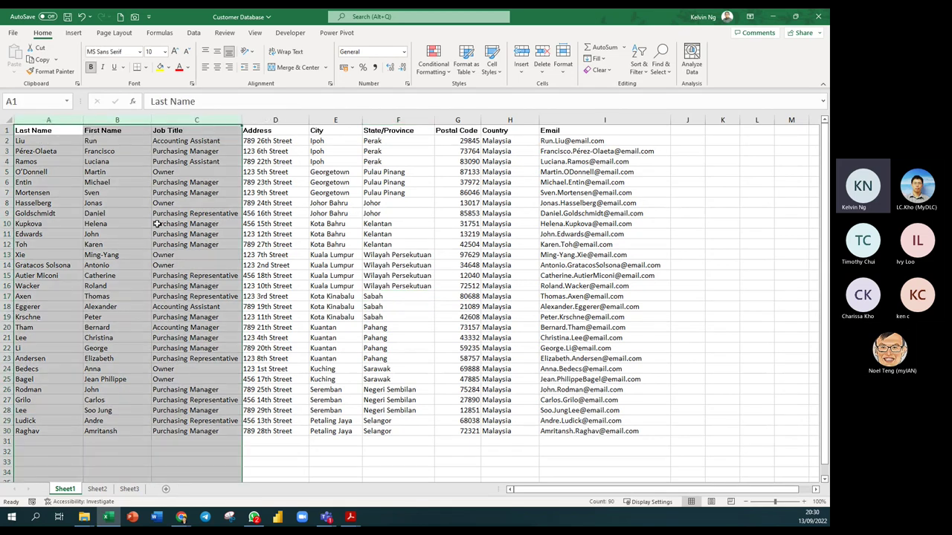
{"action": "left_click_drag", "start_coordinate": [7, 131], "coordinate": [7, 244]}
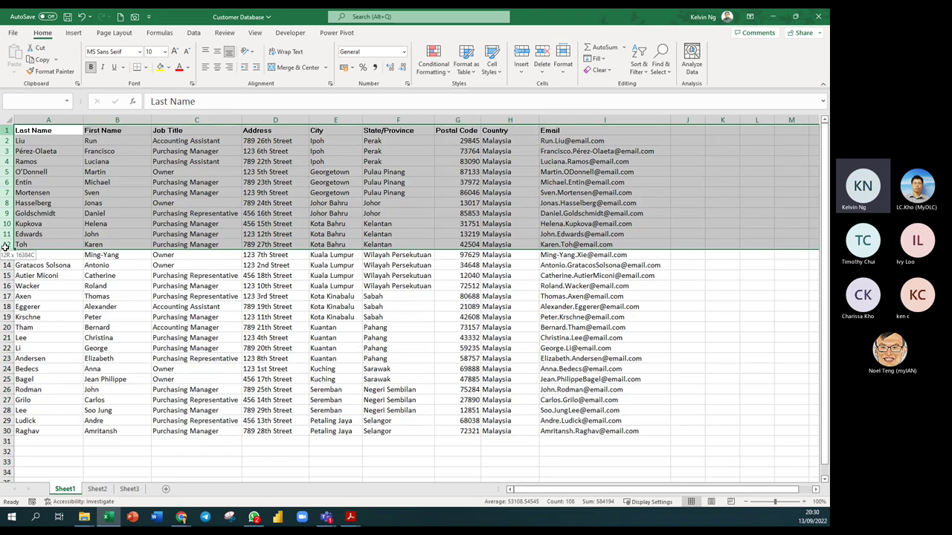
{"action": "left_click", "coordinate": [237, 193]}
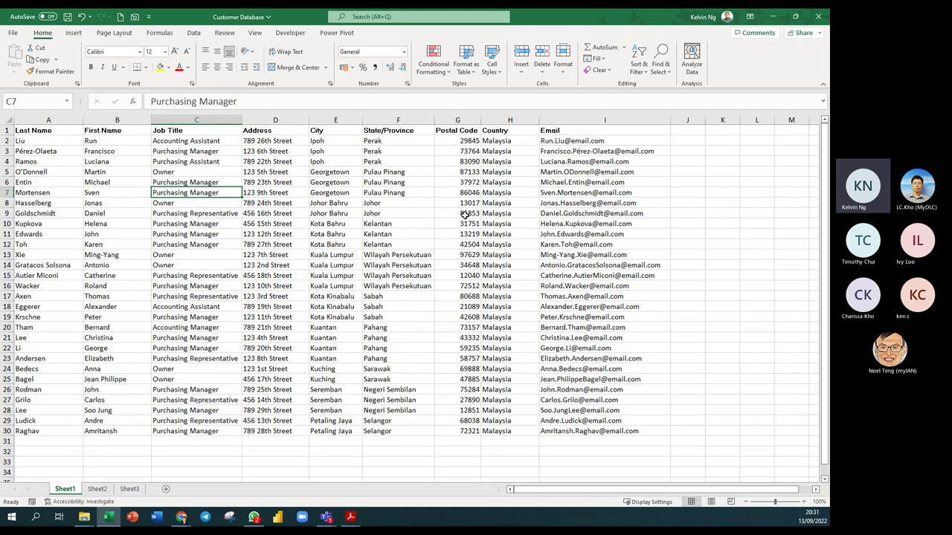
{"action": "left_click", "coordinate": [680, 223]}
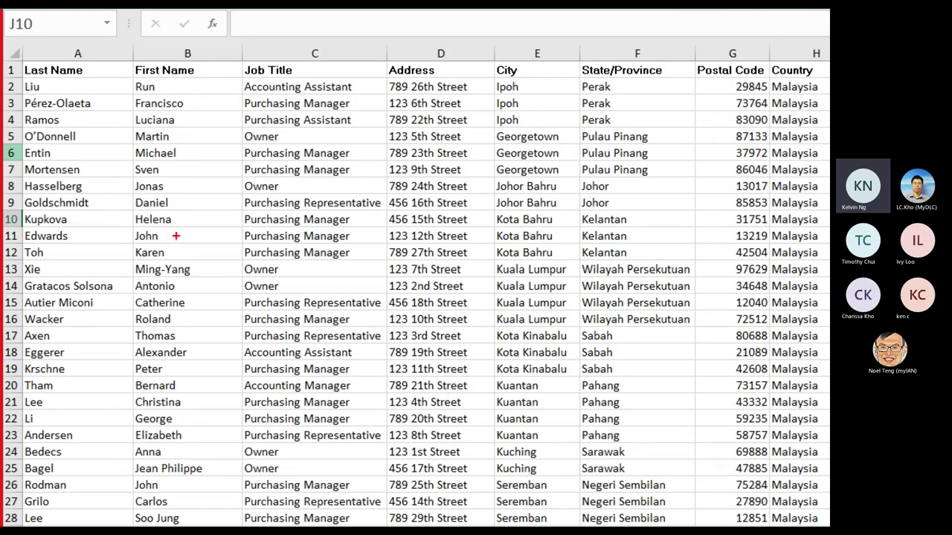
{"action": "mouse_move", "coordinate": [211, 78]}
{"action": "left_mouse_down"}
{"action": "mouse_move", "coordinate": [97, 147]}
{"action": "mouse_move", "coordinate": [111, 291]}
{"action": "mouse_move", "coordinate": [212, 211]}
{"action": "mouse_move", "coordinate": [206, 80]}
{"action": "left_mouse_up"}
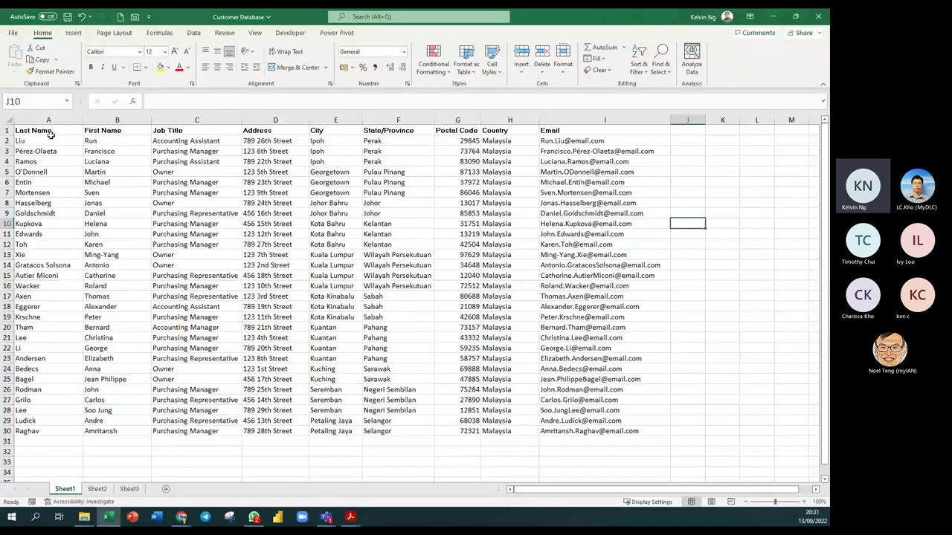
{"action": "mouse_move", "coordinate": [49, 131]}
{"action": "left_mouse_down"}
{"action": "mouse_move", "coordinate": [160, 177]}
{"action": "mouse_move", "coordinate": [595, 401]}
{"action": "mouse_move", "coordinate": [563, 439]}
{"action": "left_mouse_up"}
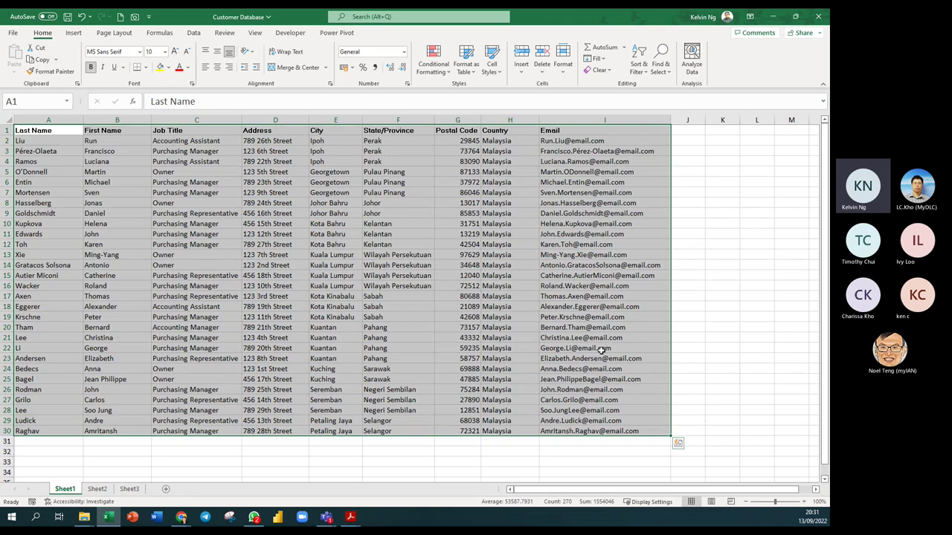
{"action": "left_click", "coordinate": [542, 222]}
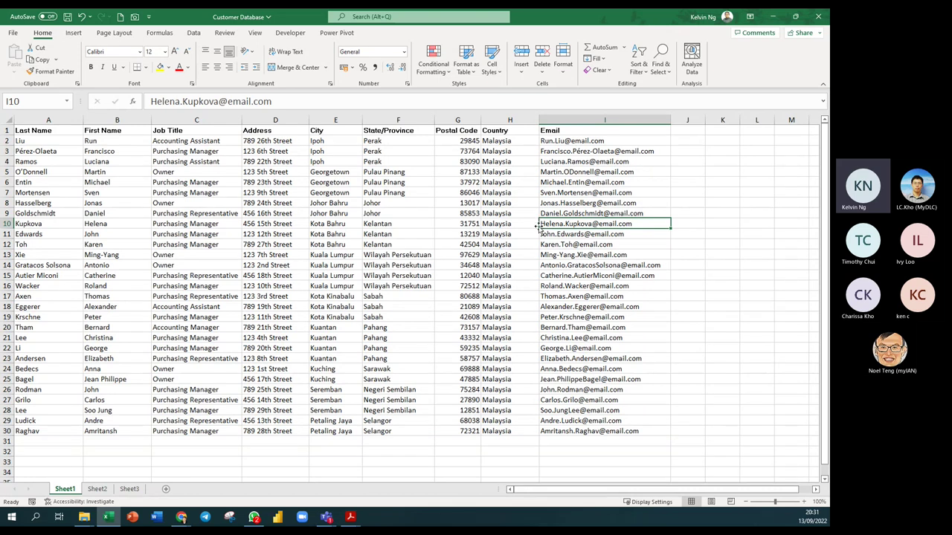
Step: Close the workbook without saving and open the Mail Merge letter in Word
{"action": "left_click", "coordinate": [819, 17]}
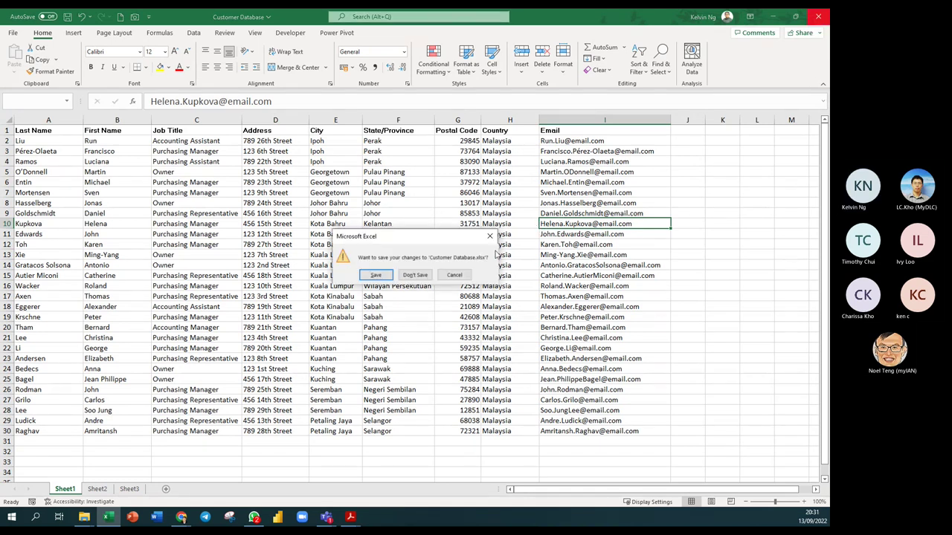
{"action": "left_click", "coordinate": [408, 275]}
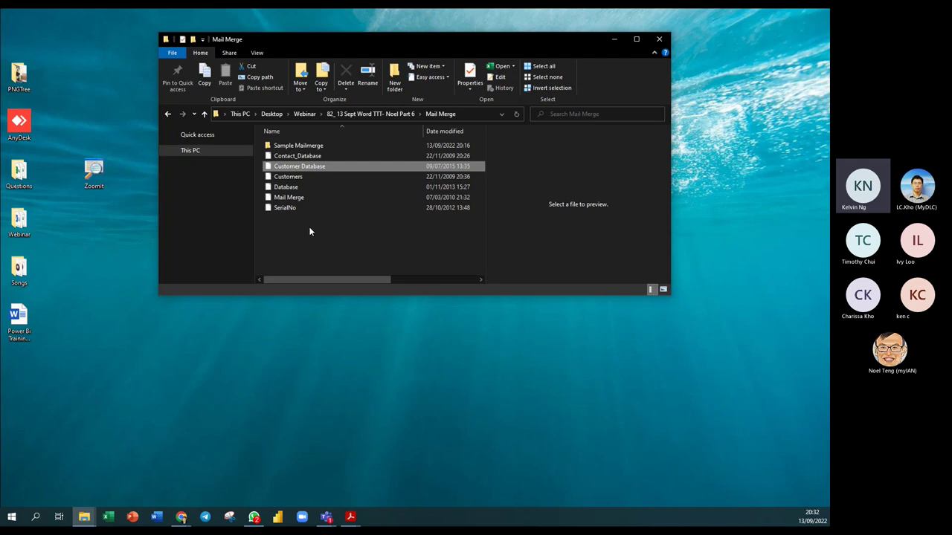
{"action": "left_click", "coordinate": [275, 198]}
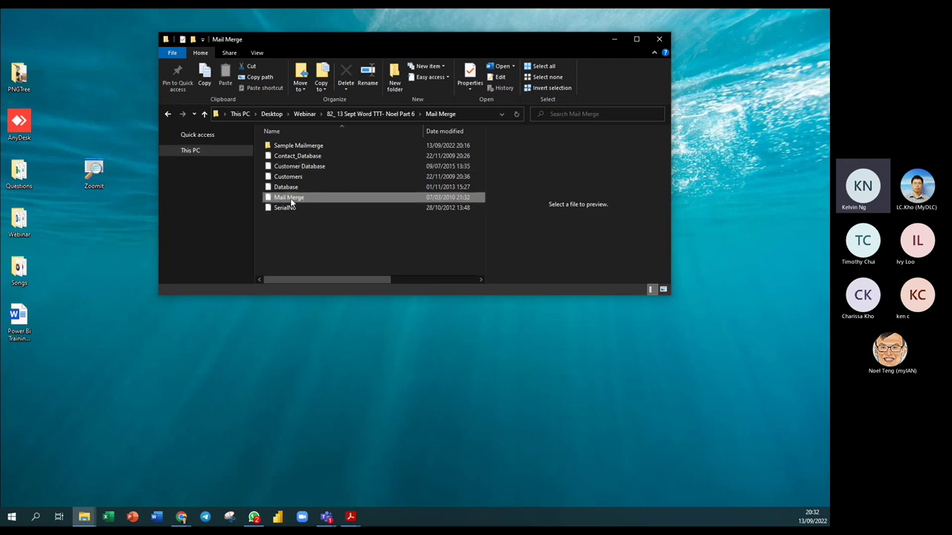
{"action": "double_click", "coordinate": [291, 198]}
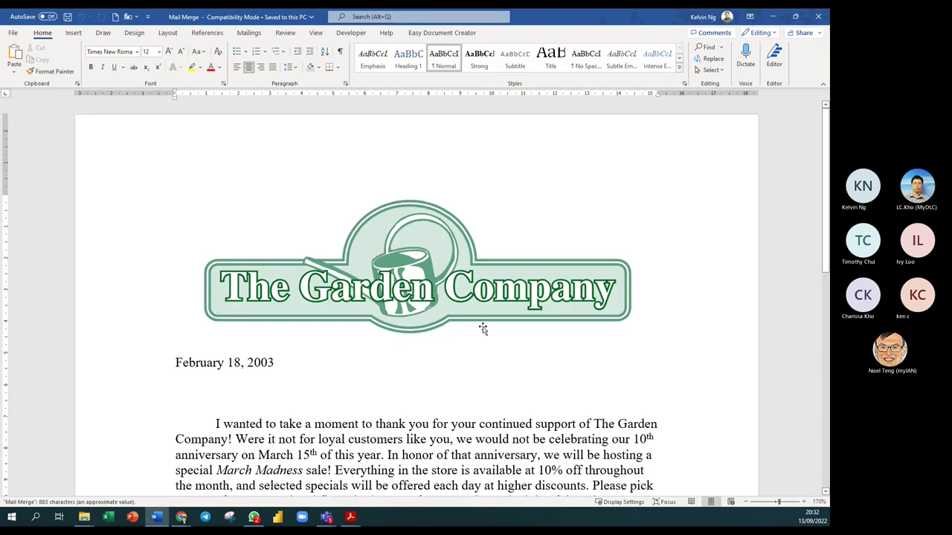
Step: Delete the Garden Company logo so the letter starts with February 18, 2003
{"action": "left_click", "coordinate": [416, 276]}
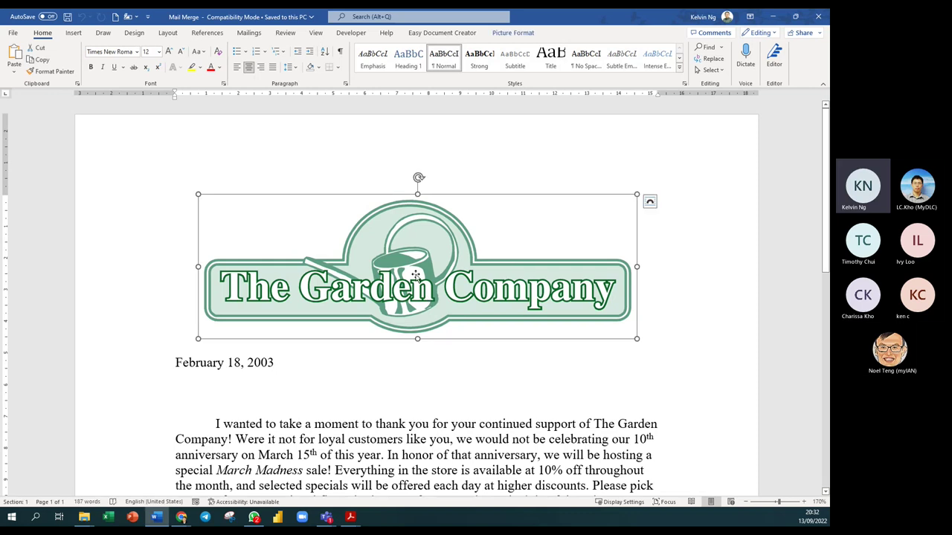
{"action": "key", "text": "Delete"}
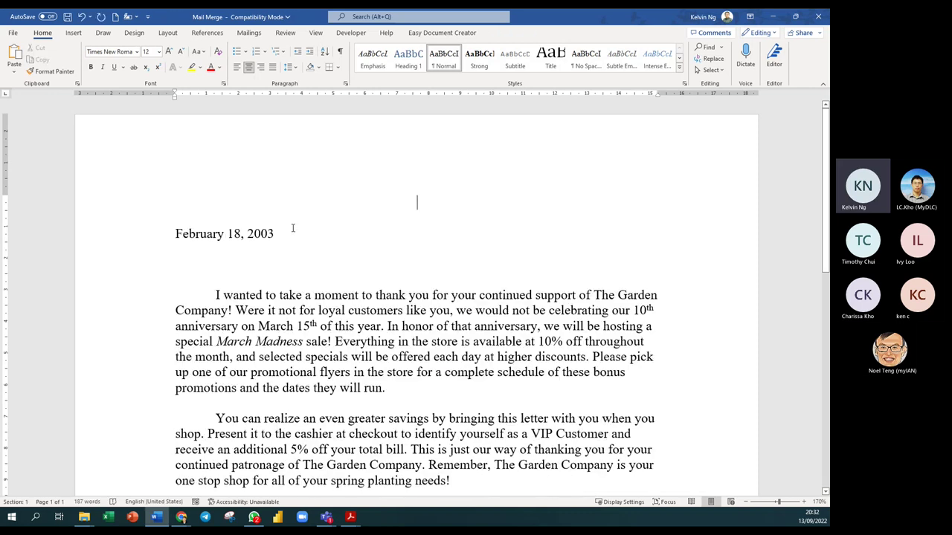
{"action": "scroll", "coordinate": [309, 246], "scroll_direction": "down", "scroll_amount": 1}
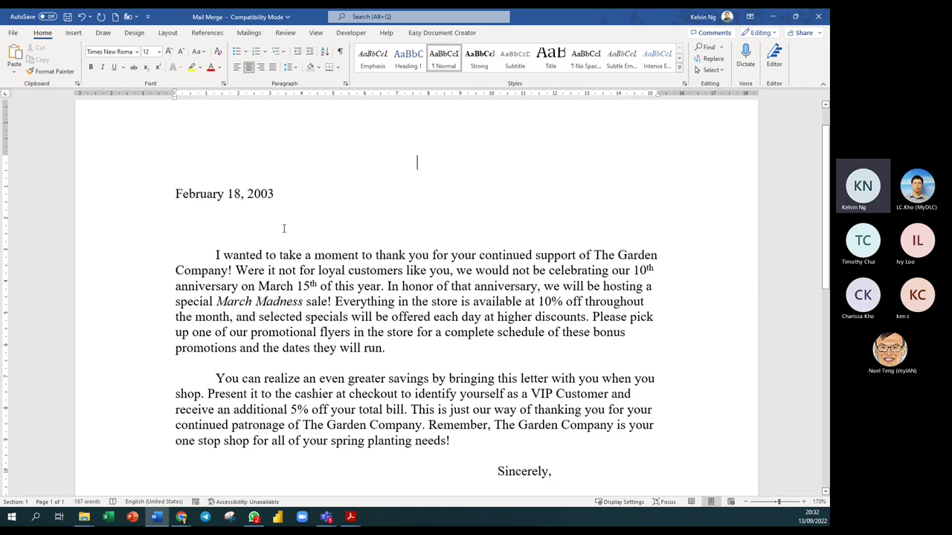
{"action": "left_click", "coordinate": [242, 215]}
{"action": "scroll", "coordinate": [355, 238], "scroll_direction": "down", "scroll_amount": 2}
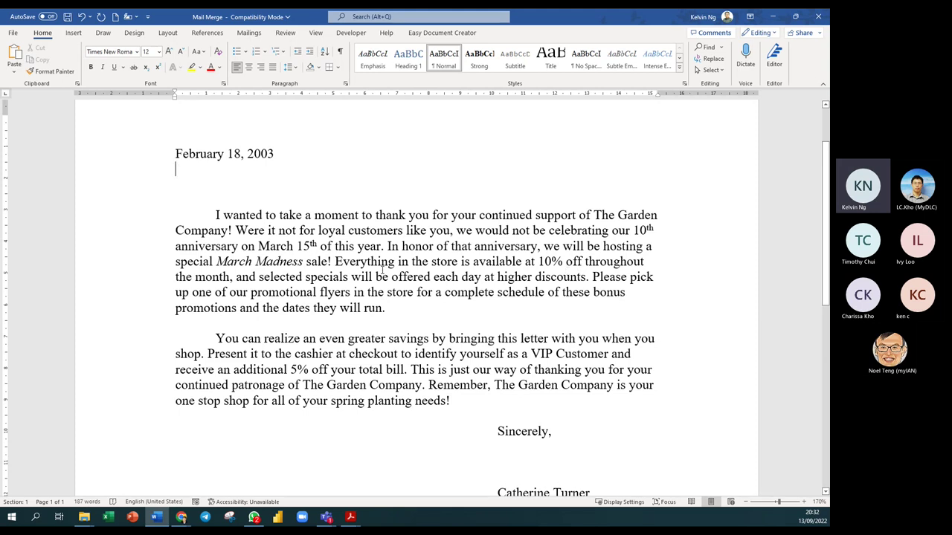
{"action": "scroll", "coordinate": [417, 319], "scroll_direction": "down", "scroll_amount": 3}
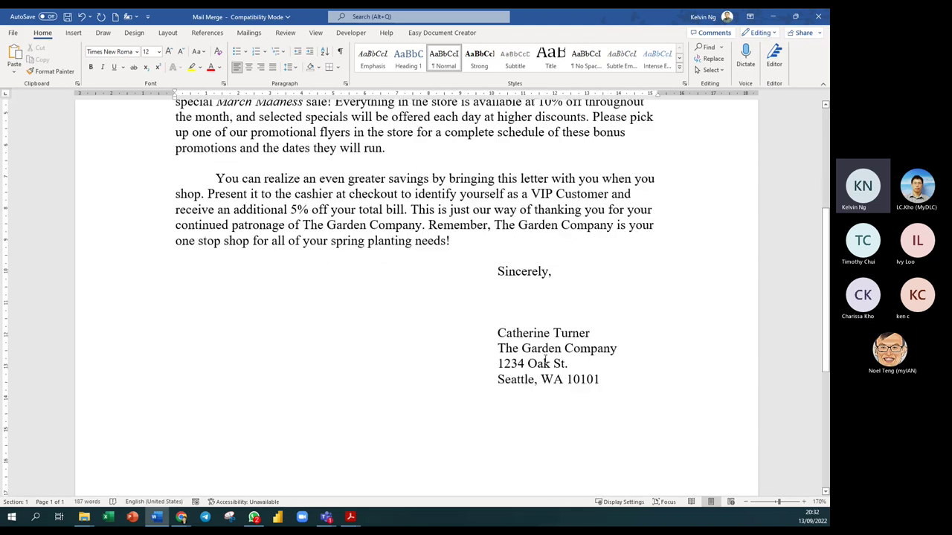
{"action": "scroll", "coordinate": [434, 326], "scroll_direction": "up", "scroll_amount": 3}
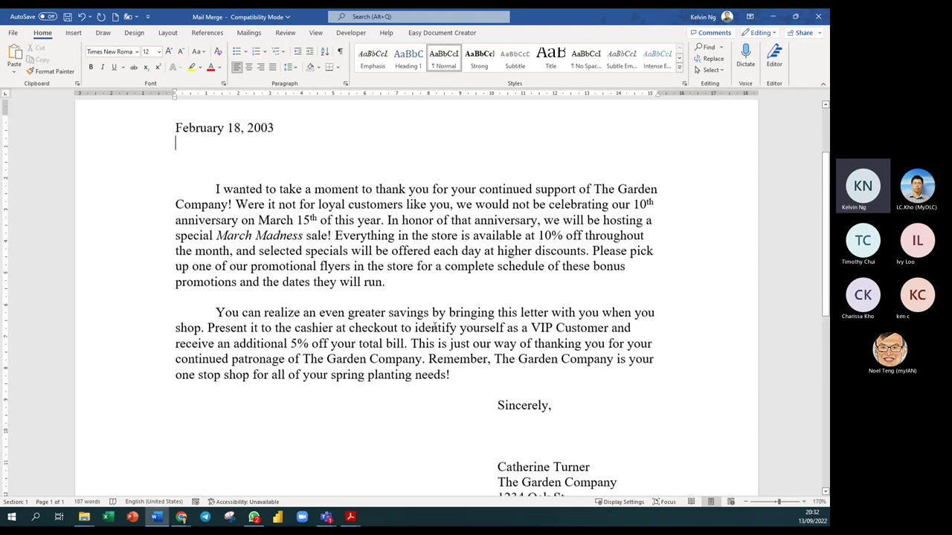
{"action": "scroll", "coordinate": [434, 328], "scroll_direction": "up", "scroll_amount": 2}
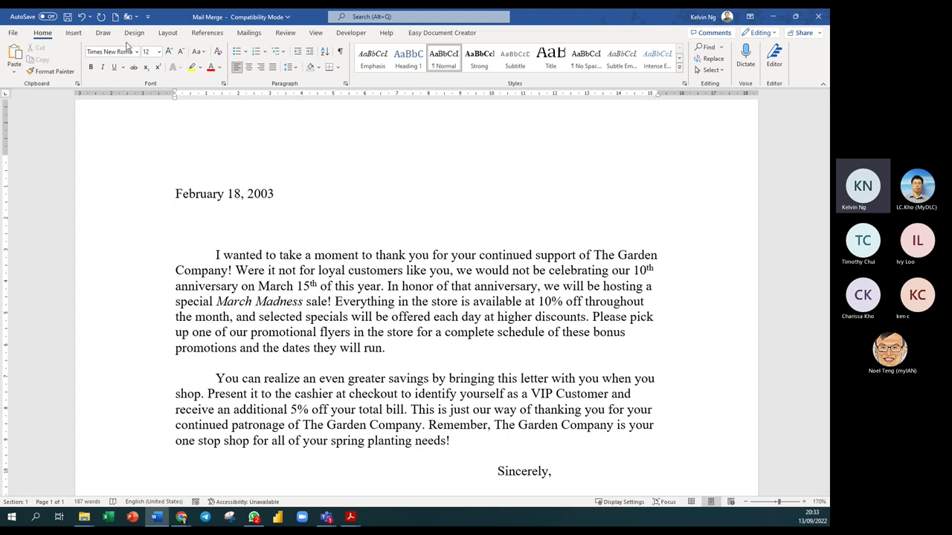
Step: Show the Mailings tools and list the Start Mail Merge document types
{"action": "left_click", "coordinate": [250, 35]}
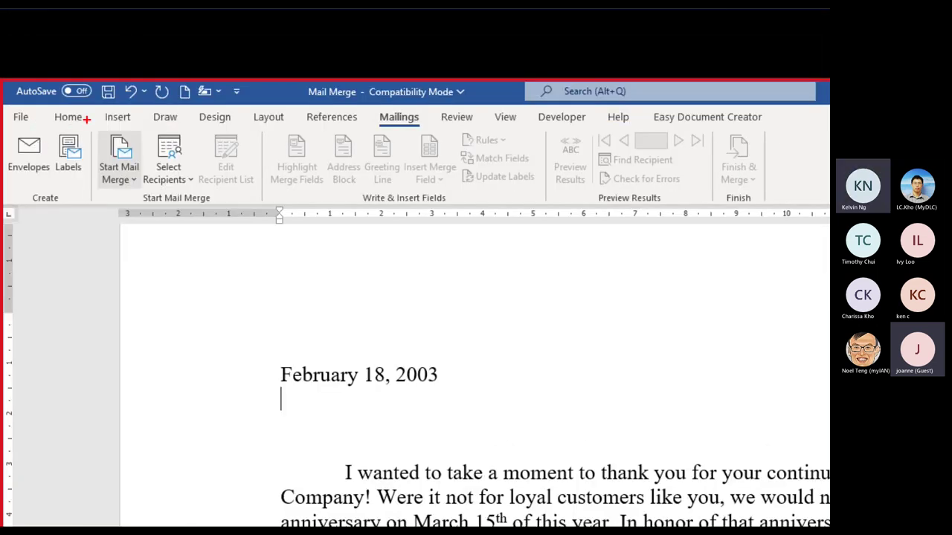
{"action": "mouse_move", "coordinate": [86, 119]}
{"action": "left_mouse_down"}
{"action": "mouse_move", "coordinate": [1, 212]}
{"action": "mouse_move", "coordinate": [148, 209]}
{"action": "left_mouse_up"}
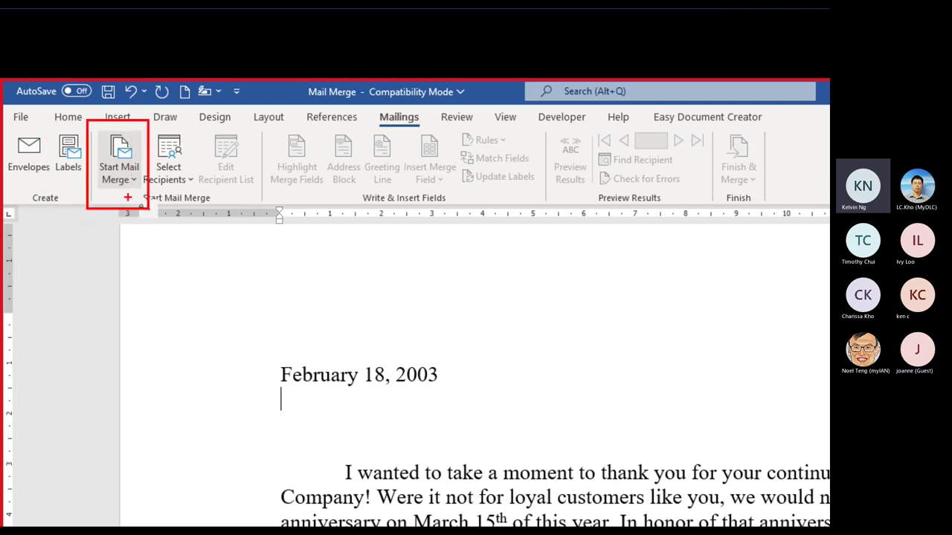
{"action": "left_click_drag", "start_coordinate": [127, 237], "coordinate": [123, 196]}
{"action": "mouse_move", "coordinate": [763, 129]}
{"action": "left_mouse_down"}
{"action": "mouse_move", "coordinate": [550, 176]}
{"action": "mouse_move", "coordinate": [252, 218]}
{"action": "mouse_move", "coordinate": [198, 210]}
{"action": "left_mouse_up"}
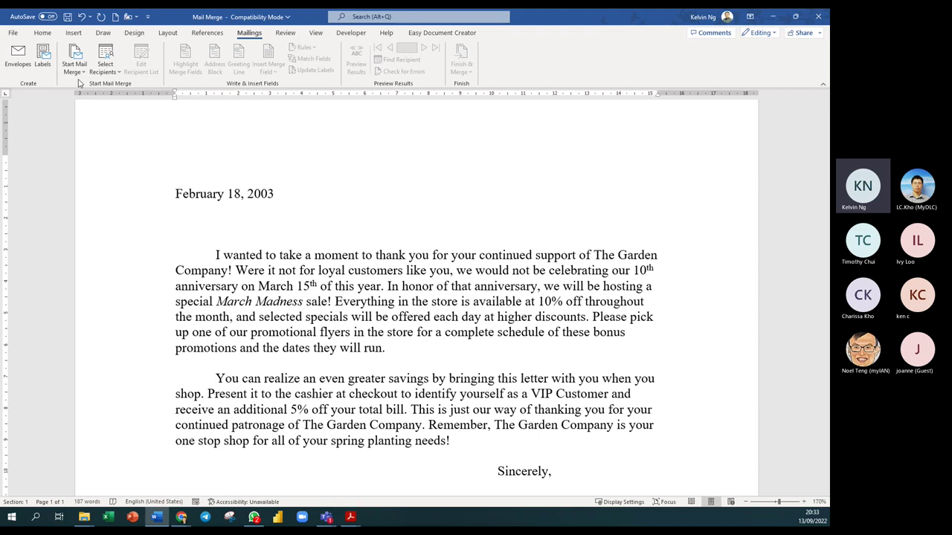
{"action": "left_click", "coordinate": [75, 69]}
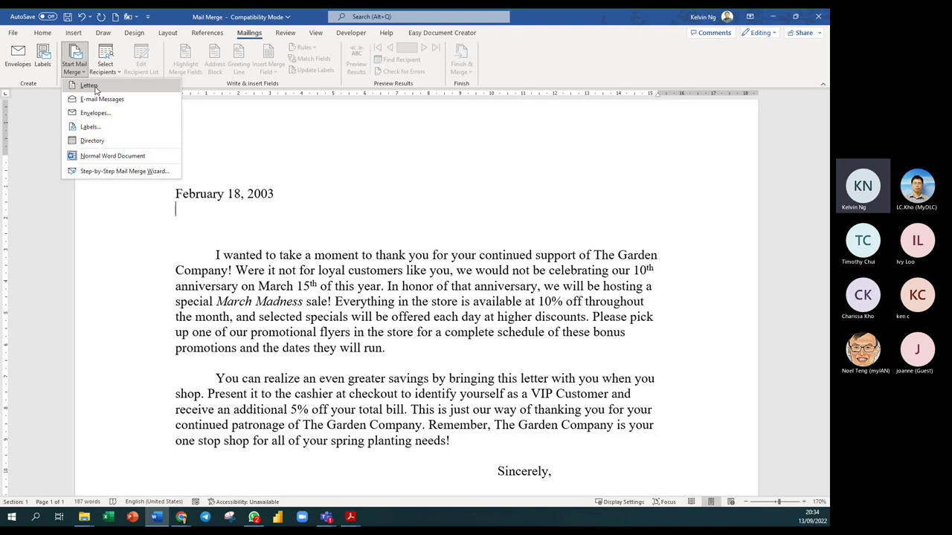
Step: Set the document up as a Letters merge and show the Select Recipients options
{"action": "left_click", "coordinate": [95, 88]}
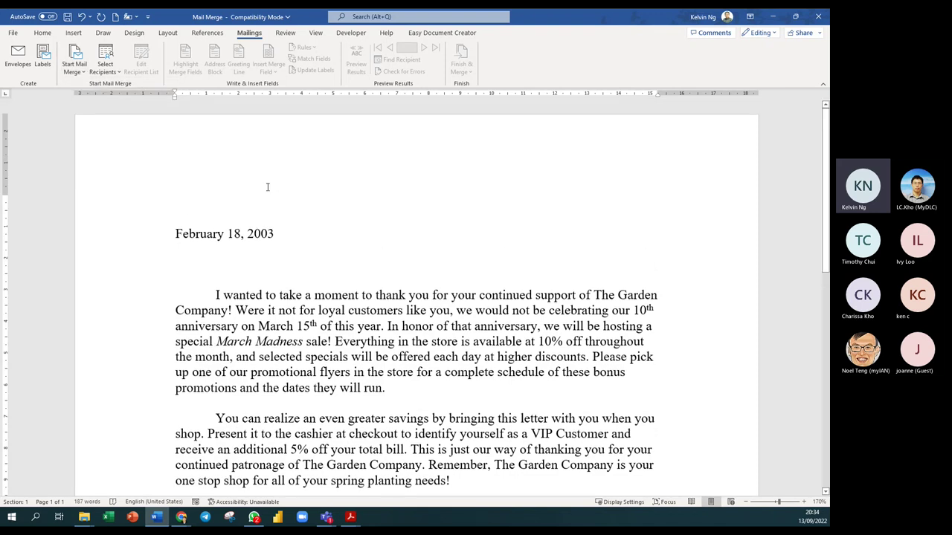
{"action": "left_click", "coordinate": [345, 267]}
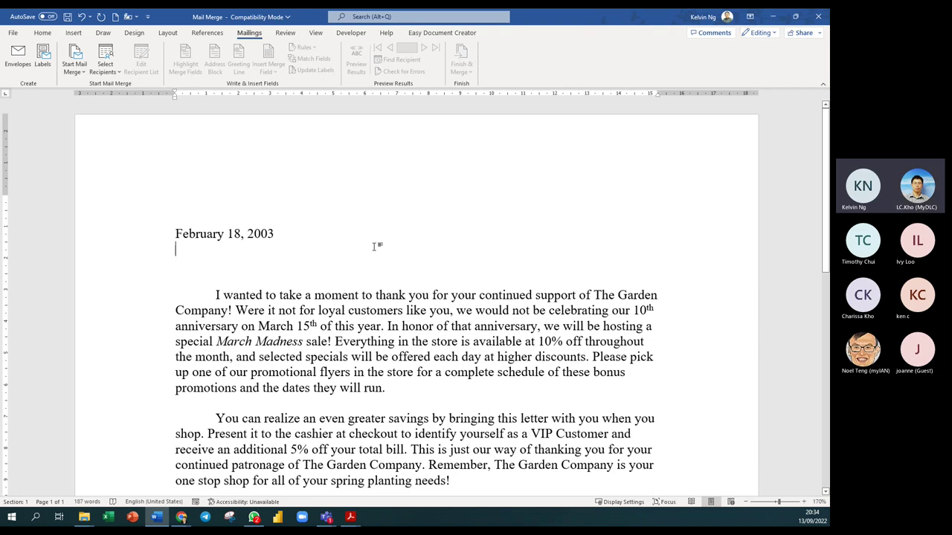
{"action": "scroll", "coordinate": [437, 281], "scroll_direction": "down", "scroll_amount": 5}
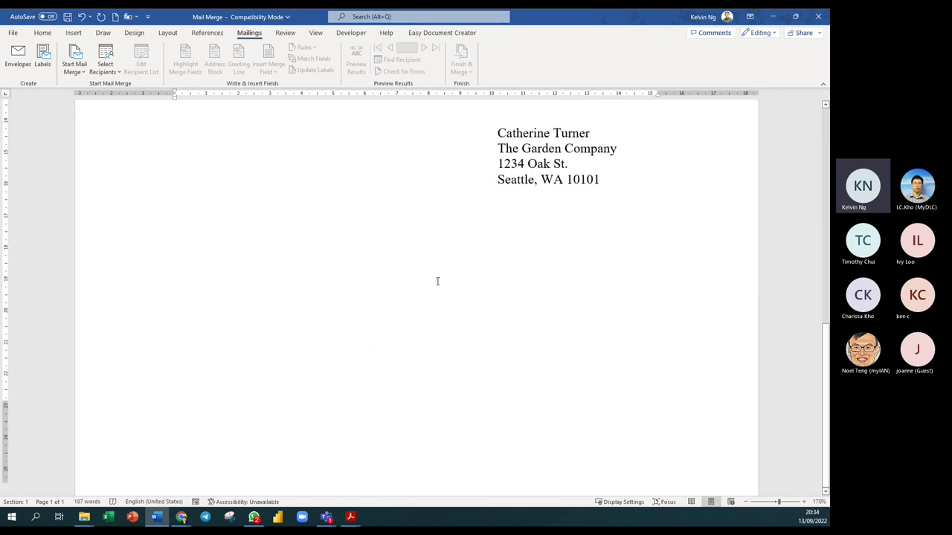
{"action": "scroll", "coordinate": [438, 281], "scroll_direction": "down", "scroll_amount": 2}
{"action": "scroll", "coordinate": [438, 281], "scroll_direction": "up", "scroll_amount": 5}
{"action": "scroll", "coordinate": [437, 281], "scroll_direction": "up", "scroll_amount": 3}
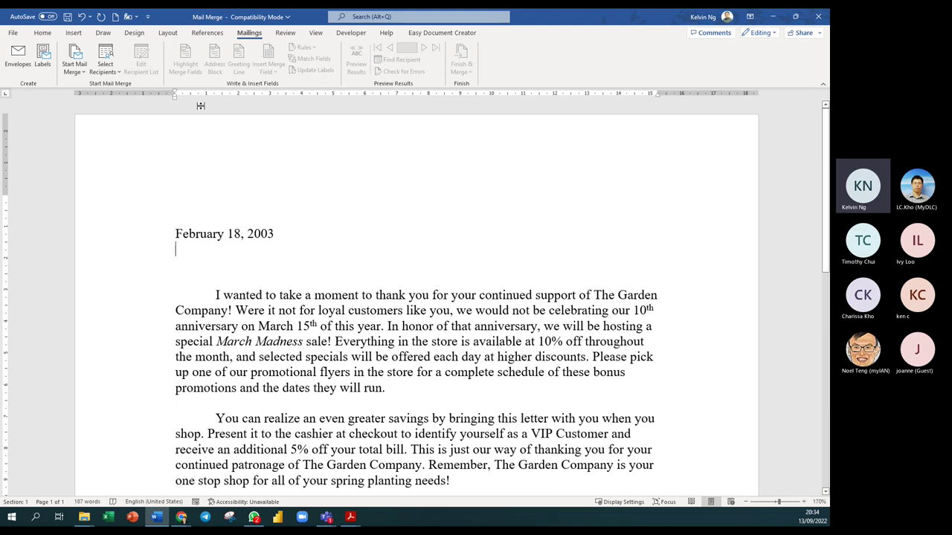
{"action": "left_click", "coordinate": [110, 75]}
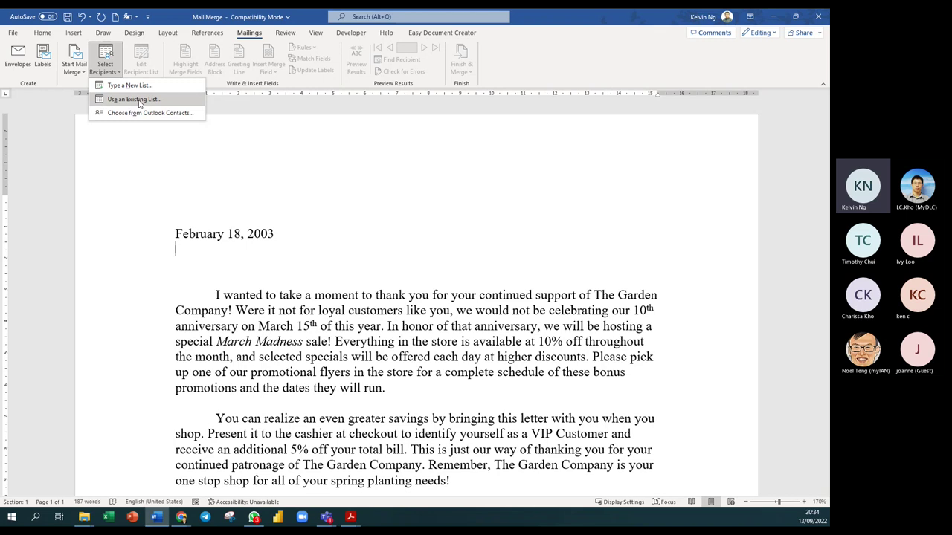
Step: Bring up the open File Explorer windows from the taskbar
{"action": "left_click", "coordinate": [84, 517]}
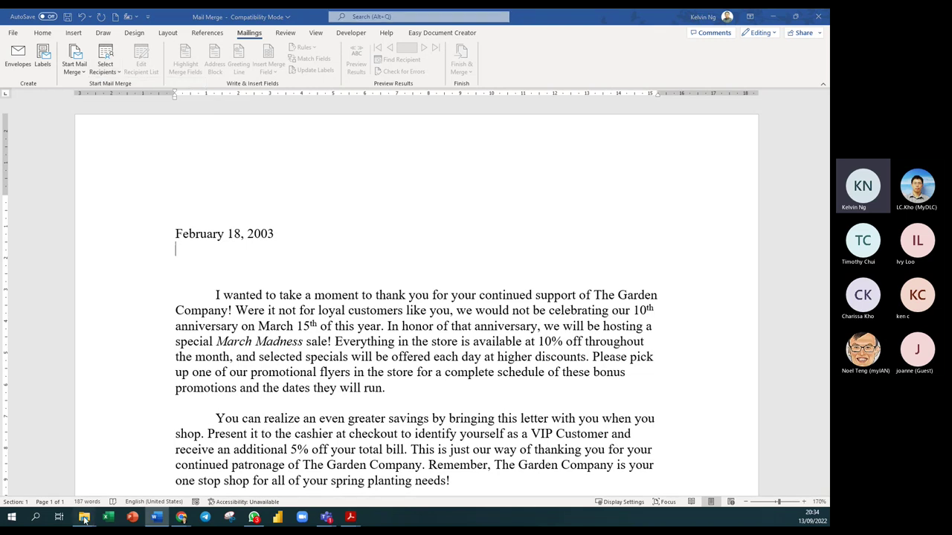
Step: Locate Customer Database in the Mail Merge folder, then return to Word's recipient choices
{"action": "left_click", "coordinate": [141, 461]}
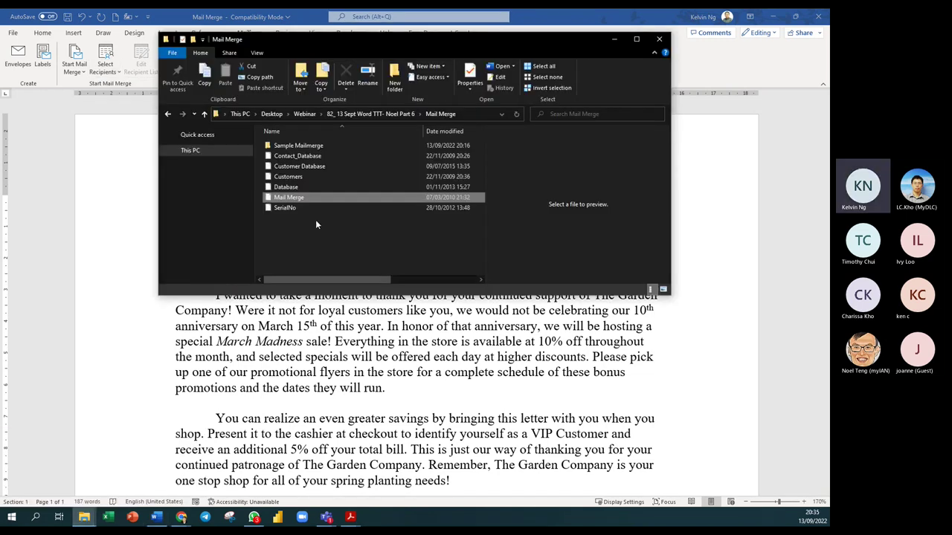
{"action": "left_click", "coordinate": [301, 167]}
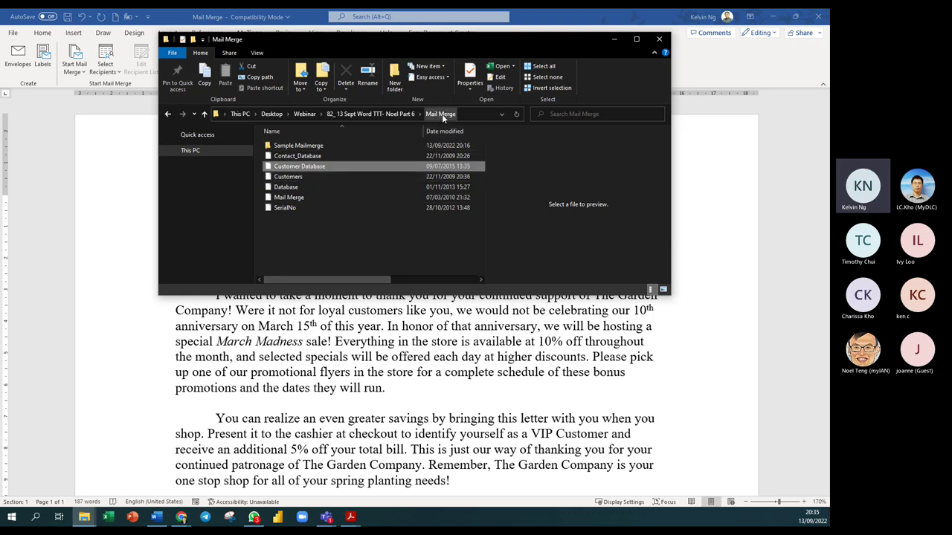
{"action": "left_click", "coordinate": [110, 166]}
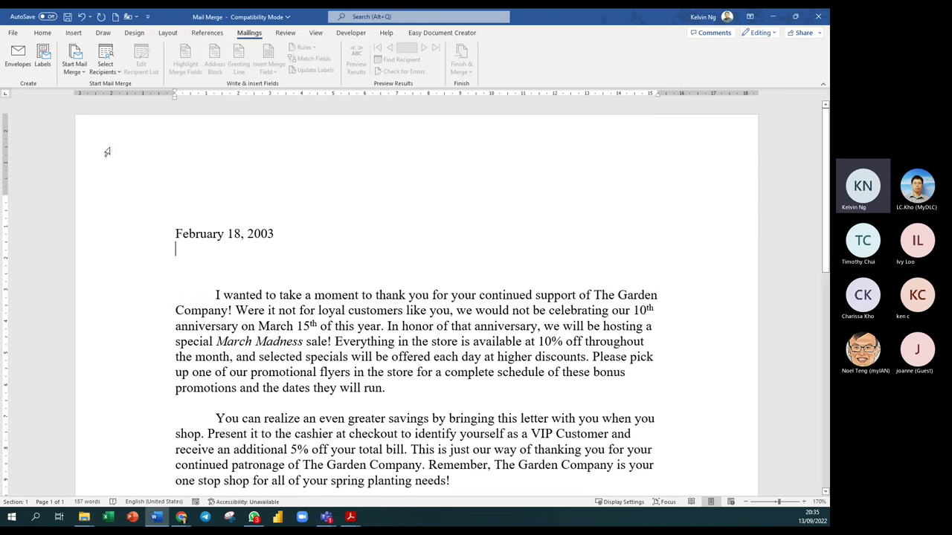
{"action": "left_click", "coordinate": [105, 63]}
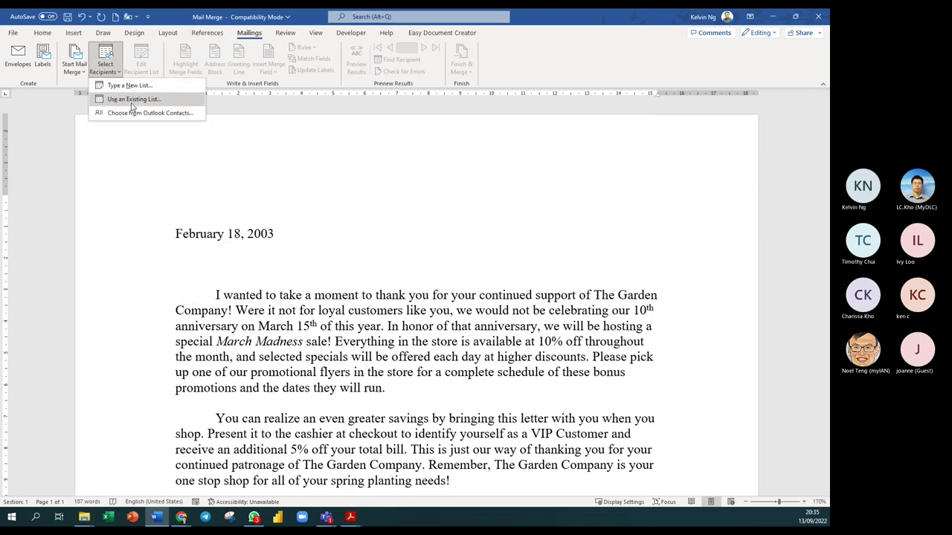
Step: Use an existing list, browsing to Webinar > 13 Sept > Mail Merge > Customer Database
{"action": "left_click", "coordinate": [131, 112]}
{"action": "left_click_drag", "start_coordinate": [314, 112], "coordinate": [461, 123]}
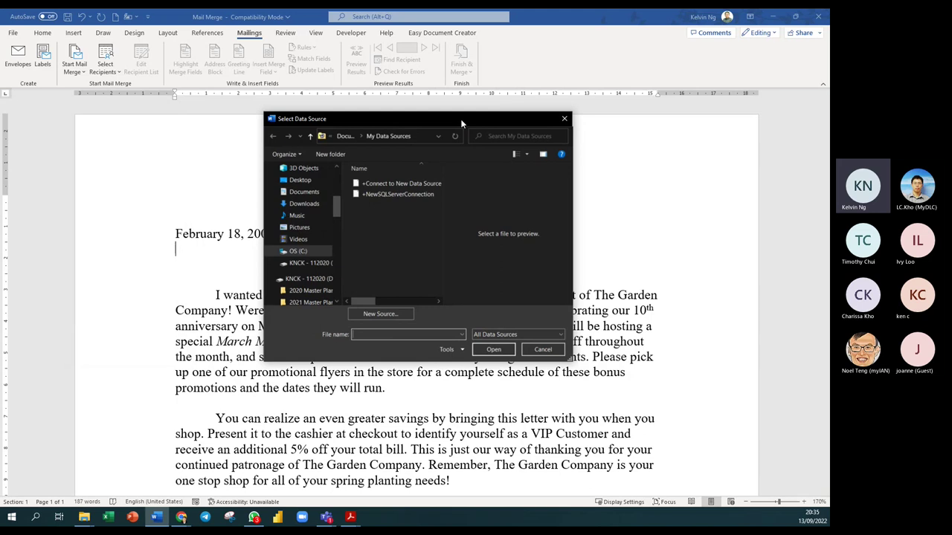
{"action": "scroll", "coordinate": [333, 217], "scroll_direction": "up", "scroll_amount": 4}
{"action": "left_click", "coordinate": [318, 217]}
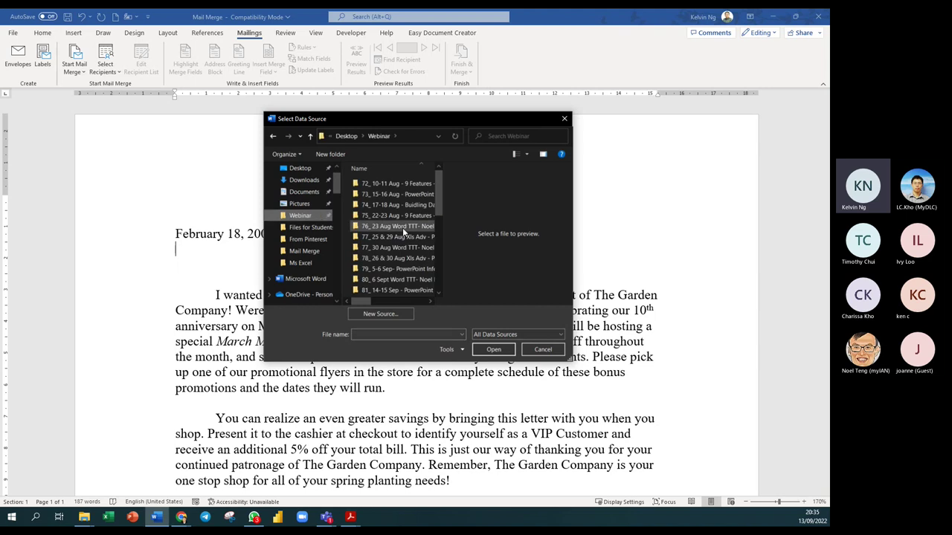
{"action": "scroll", "coordinate": [402, 229], "scroll_direction": "down", "scroll_amount": 2}
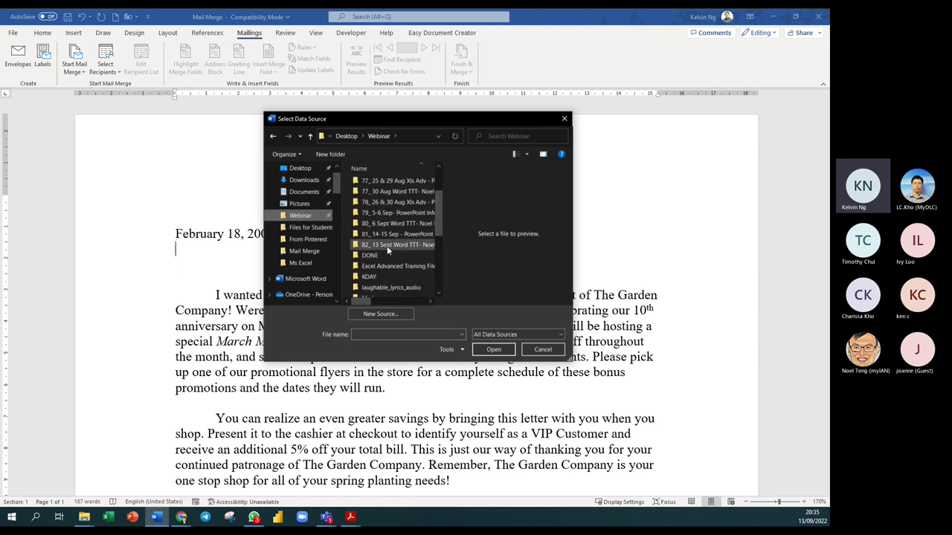
{"action": "double_click", "coordinate": [387, 246]}
{"action": "double_click", "coordinate": [388, 194]}
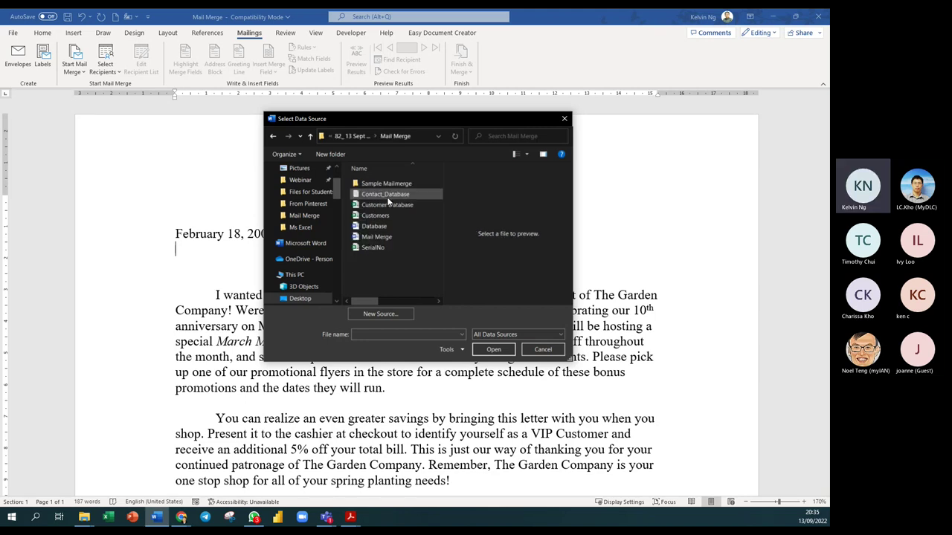
{"action": "left_click", "coordinate": [388, 205]}
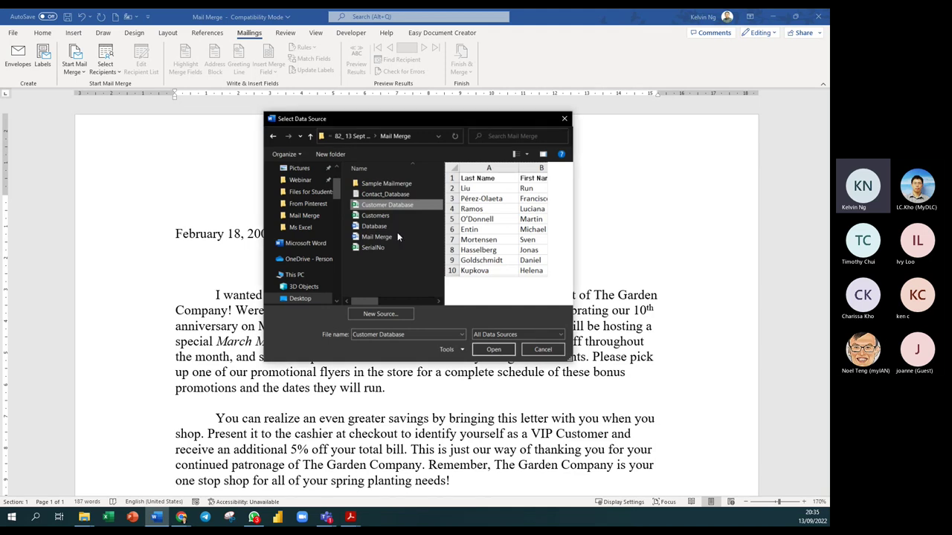
Step: Open the workbook and attach Sheet1$ as the recipient table
{"action": "left_click", "coordinate": [493, 350]}
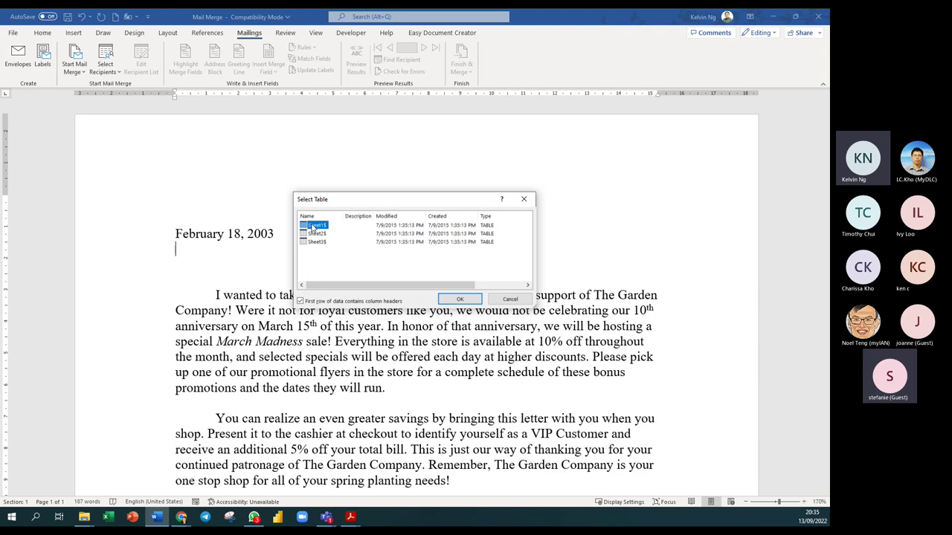
{"action": "left_click", "coordinate": [458, 300]}
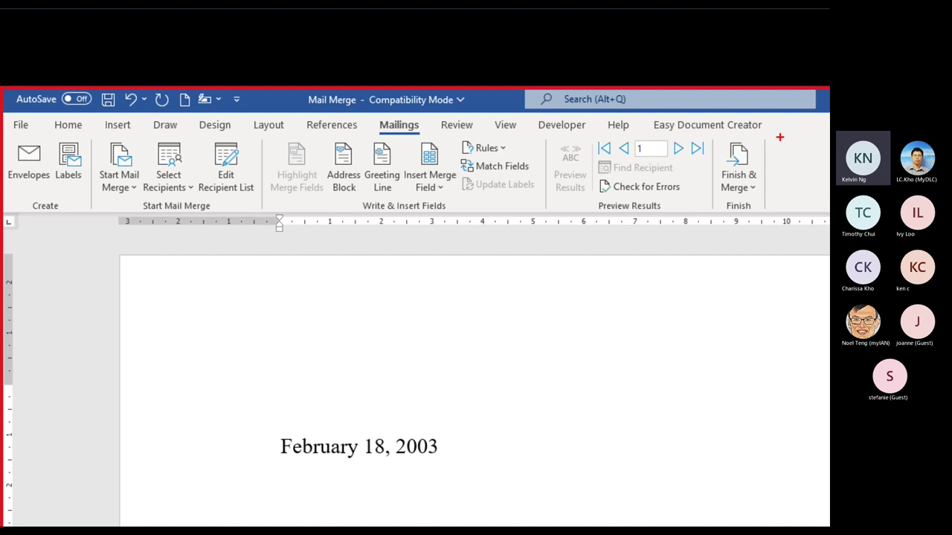
{"action": "mouse_move", "coordinate": [778, 136]}
{"action": "left_mouse_down"}
{"action": "mouse_move", "coordinate": [654, 171]}
{"action": "mouse_move", "coordinate": [247, 221]}
{"action": "left_mouse_up"}
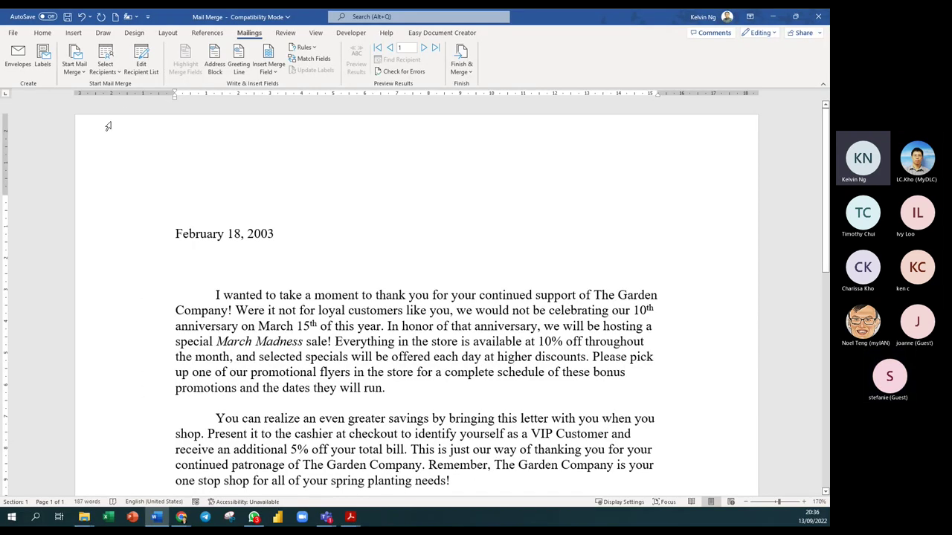
Step: Filter the recipient list's City to Kota Bahru, then reset it to (All)
{"action": "left_click", "coordinate": [138, 72]}
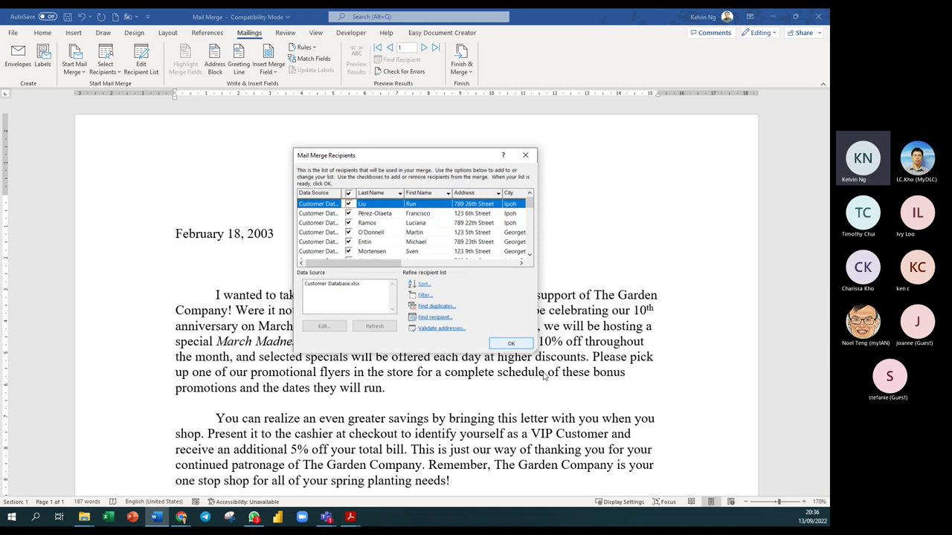
{"action": "left_click_drag", "start_coordinate": [535, 350], "coordinate": [725, 386]}
{"action": "left_click_drag", "start_coordinate": [562, 158], "coordinate": [486, 112]}
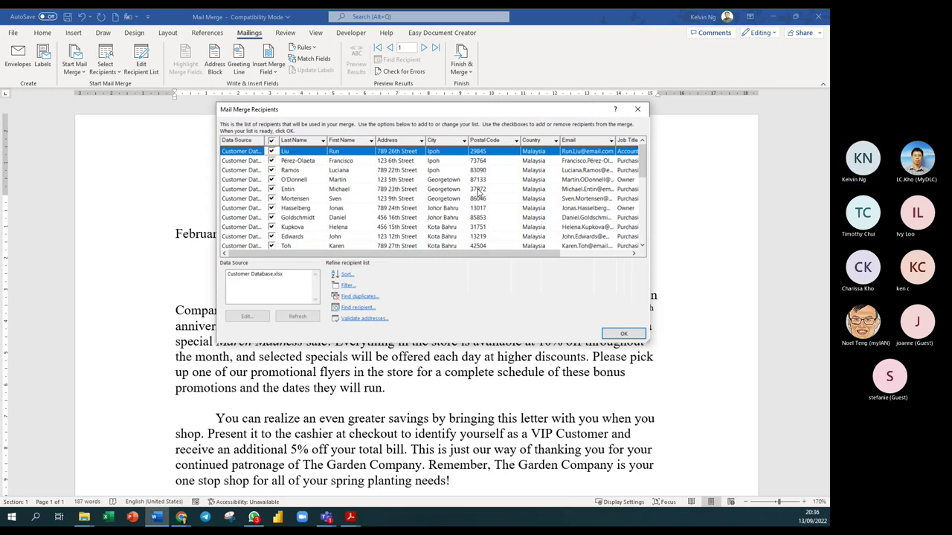
{"action": "left_click", "coordinate": [465, 146]}
{"action": "left_click", "coordinate": [459, 230]}
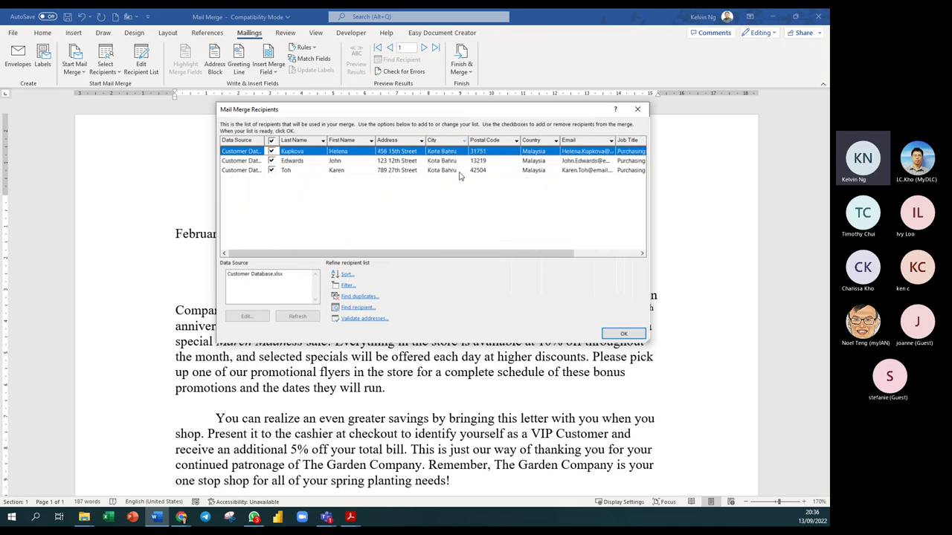
{"action": "left_click", "coordinate": [465, 141]}
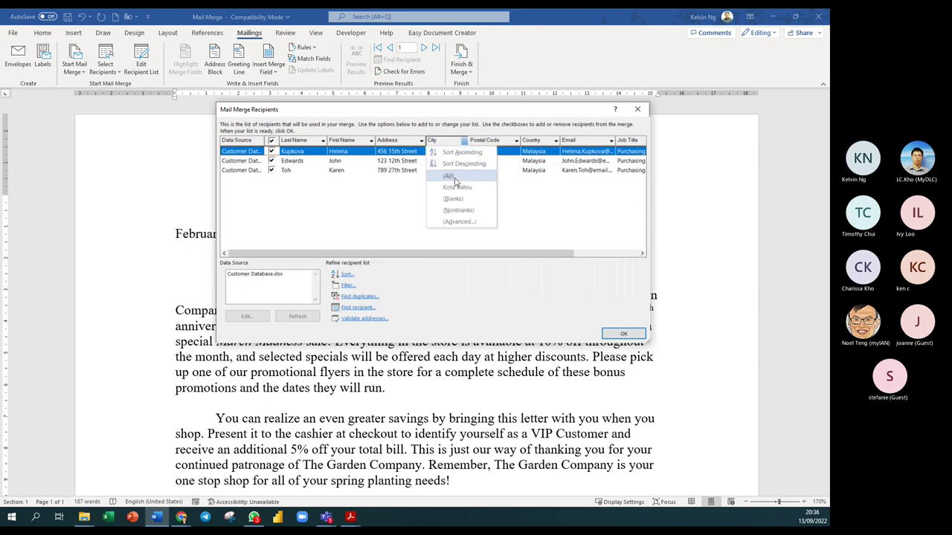
{"action": "left_click", "coordinate": [454, 178]}
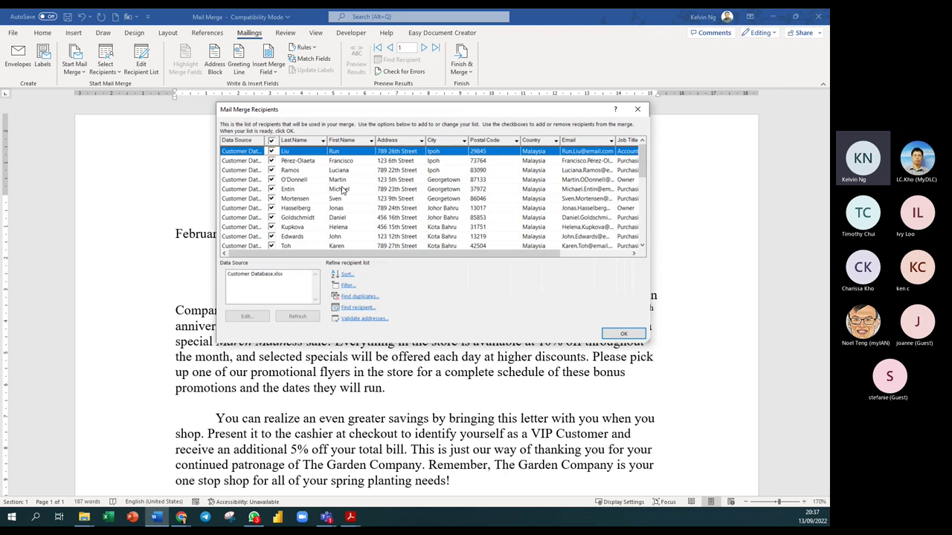
Step: Uncheck and recheck one customer, keeping everyone included, and accept the list
{"action": "left_click", "coordinate": [271, 171]}
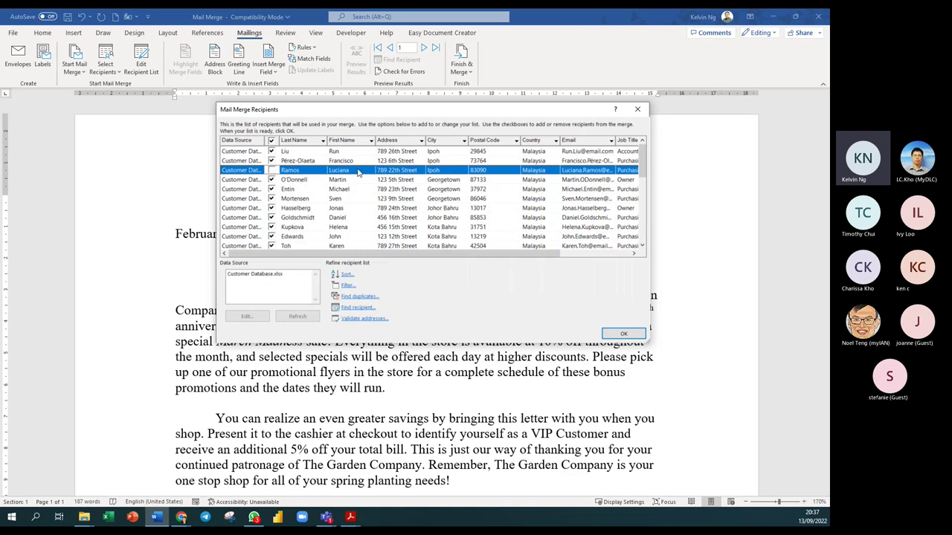
{"action": "left_click", "coordinate": [272, 170]}
{"action": "left_click", "coordinate": [624, 334]}
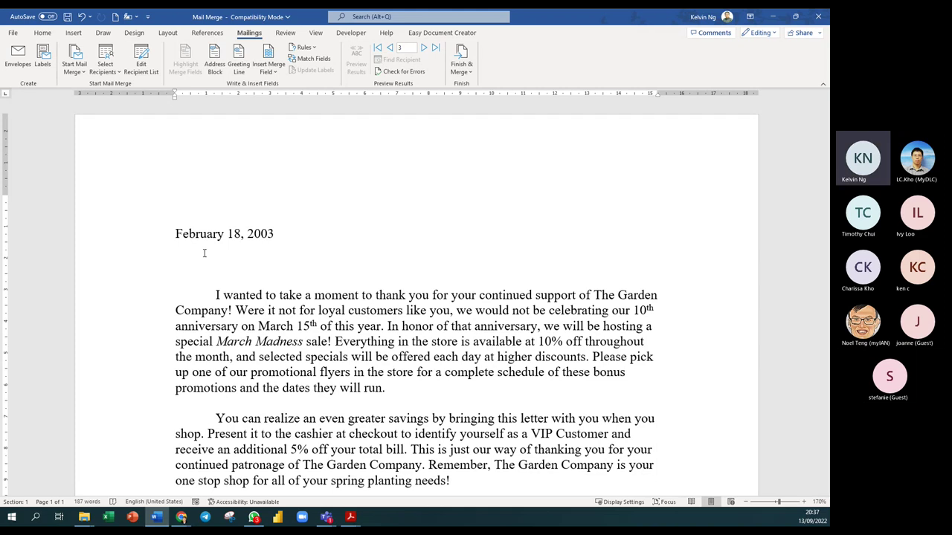
Step: Insert the First_Name merge field on the blank line below the February 18, 2003 date
{"action": "scroll", "coordinate": [331, 275], "scroll_direction": "down", "scroll_amount": 1}
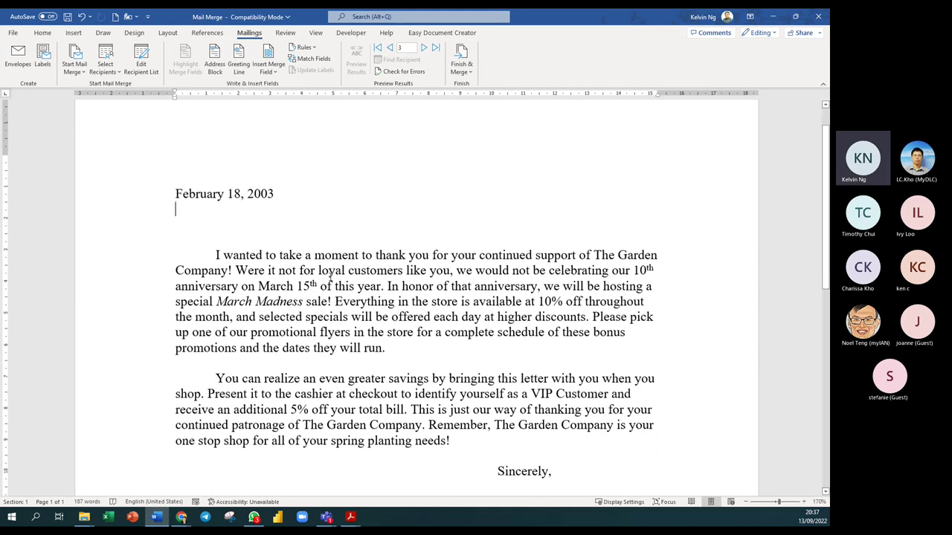
{"action": "scroll", "coordinate": [331, 275], "scroll_direction": "down", "scroll_amount": 1}
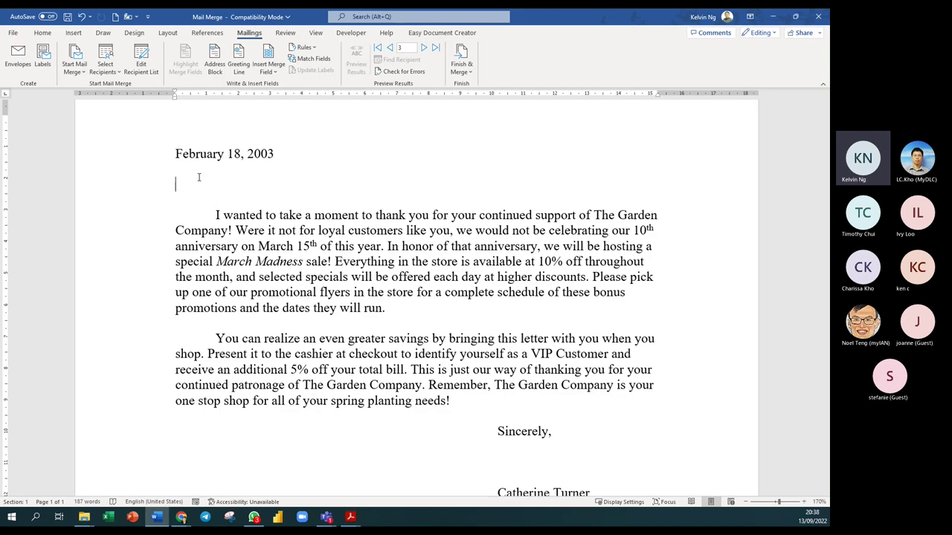
{"action": "left_click", "coordinate": [199, 178]}
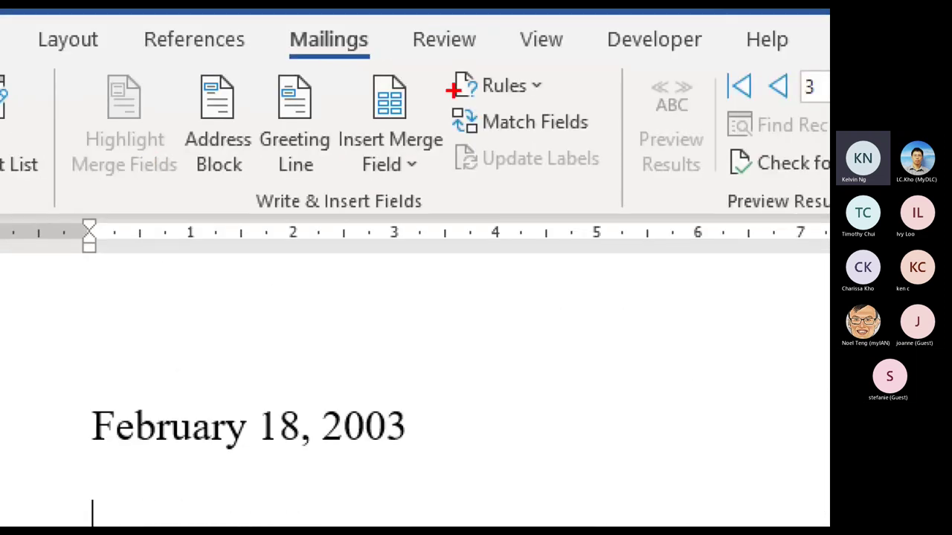
{"action": "mouse_move", "coordinate": [458, 61]}
{"action": "left_mouse_down"}
{"action": "mouse_move", "coordinate": [384, 164]}
{"action": "mouse_move", "coordinate": [310, 203]}
{"action": "left_mouse_up"}
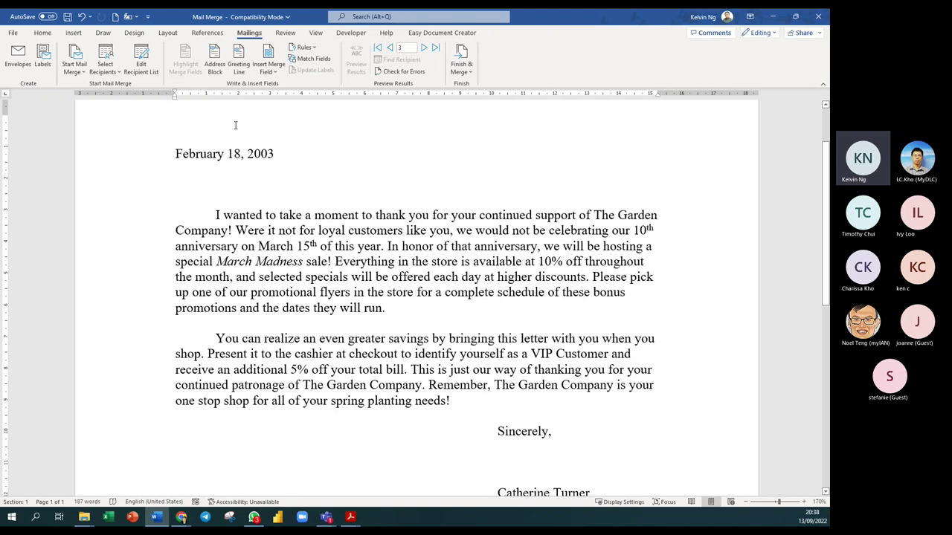
{"action": "left_click", "coordinate": [269, 71]}
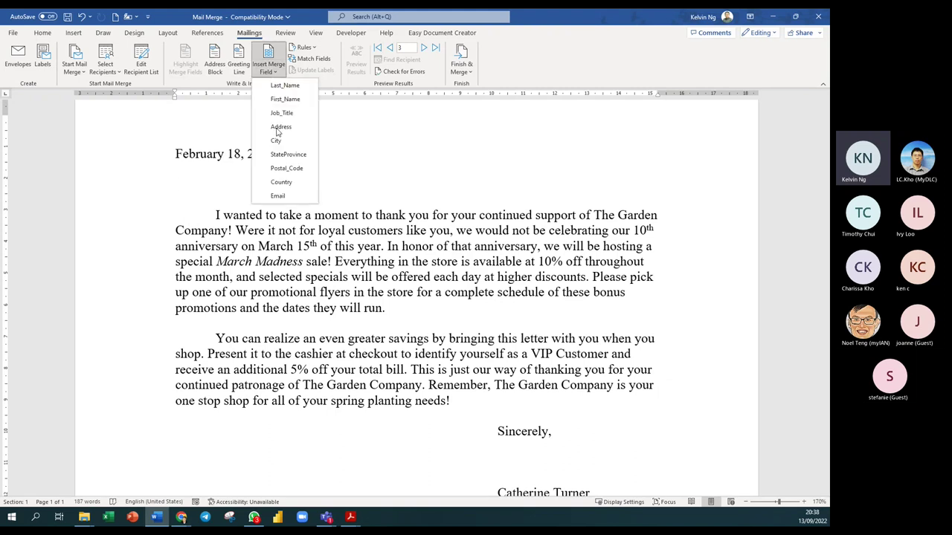
{"action": "left_click", "coordinate": [181, 186]}
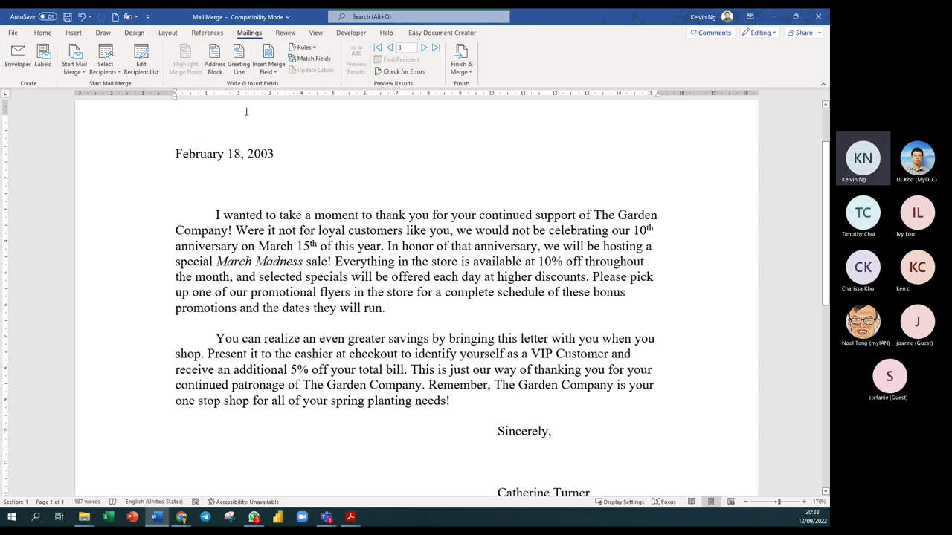
{"action": "left_click", "coordinate": [268, 71]}
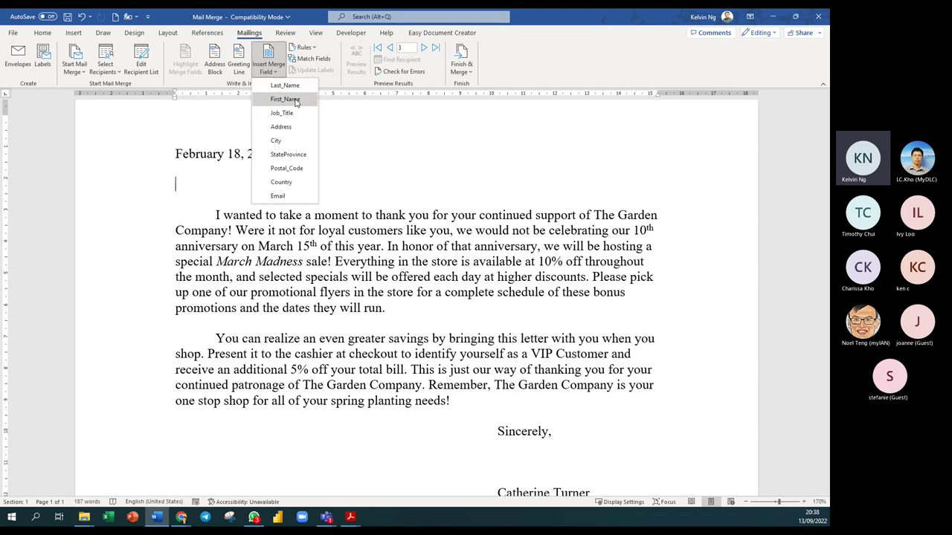
{"action": "left_click", "coordinate": [284, 99]}
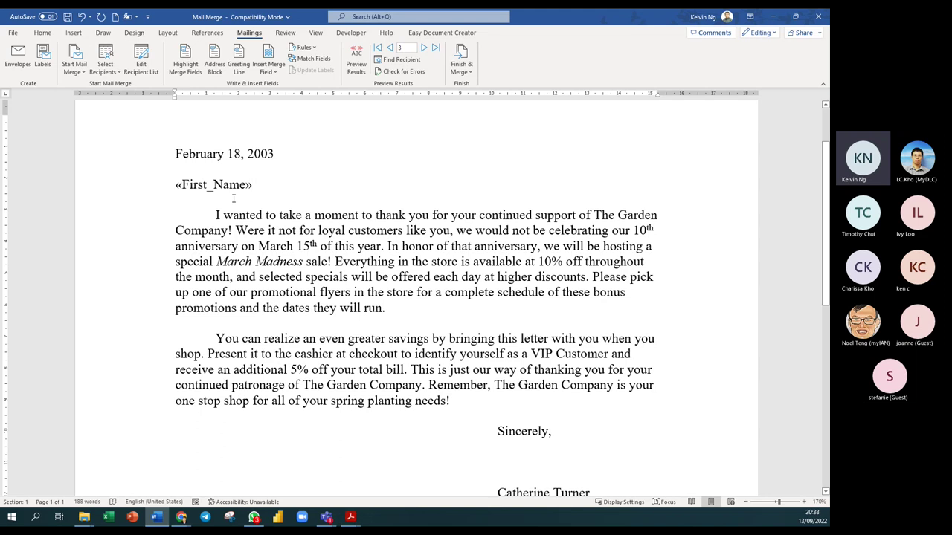
{"action": "left_click", "coordinate": [357, 65]}
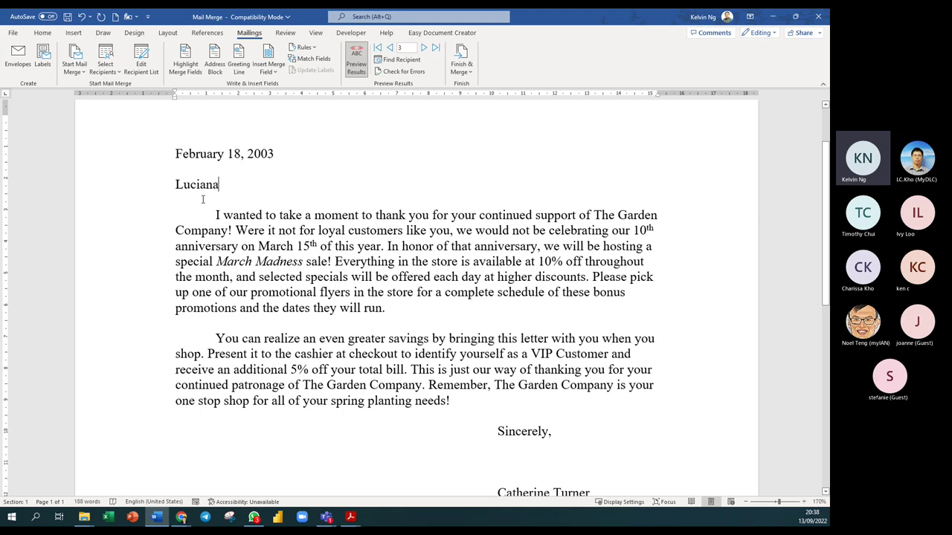
{"action": "left_click", "coordinate": [377, 48]}
{"action": "left_click", "coordinate": [423, 48]}
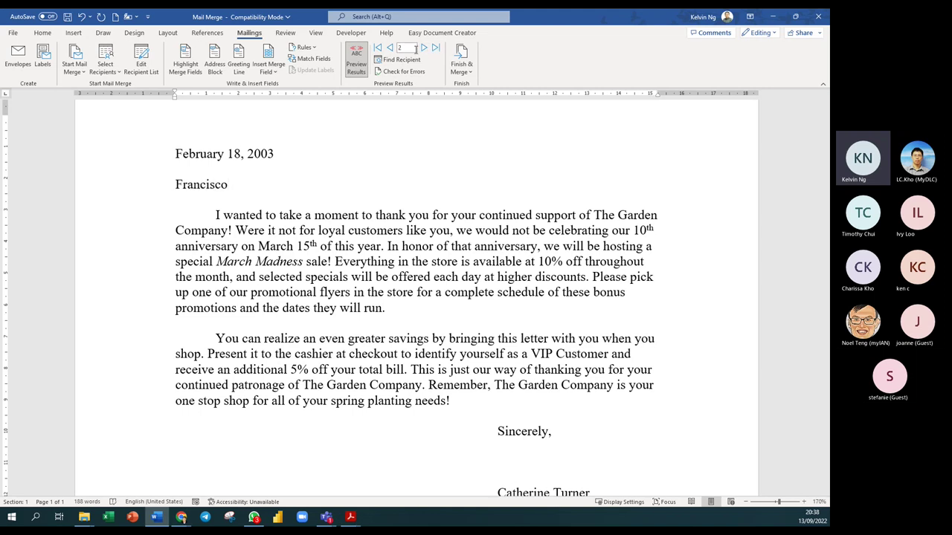
{"action": "left_click", "coordinate": [356, 60]}
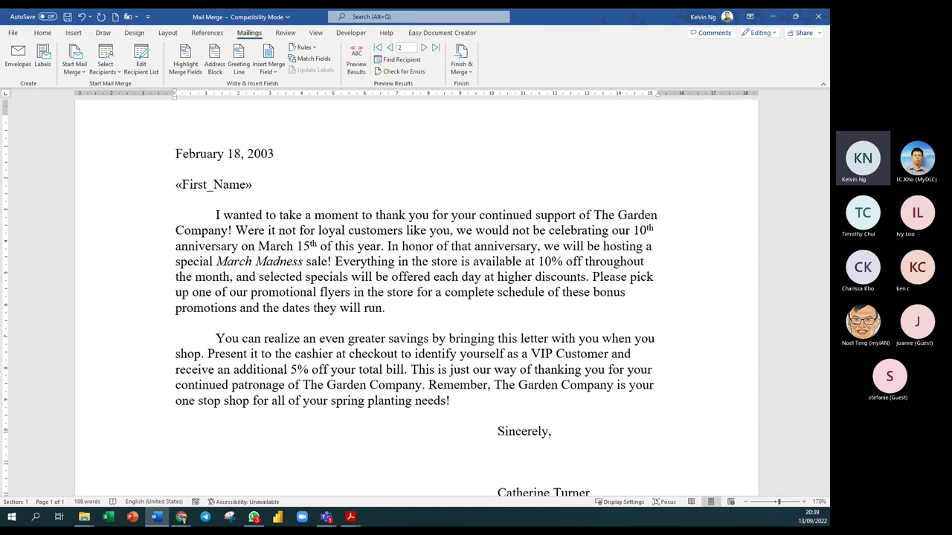
Step: Add Last_Name after First_Name and put the Address field on the next line
{"action": "left_click", "coordinate": [268, 70]}
{"action": "left_click", "coordinate": [294, 88]}
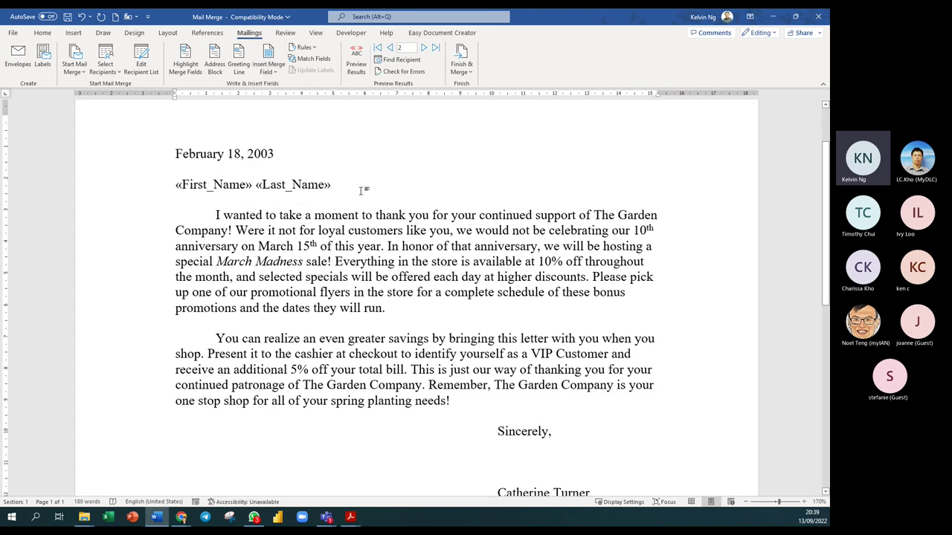
{"action": "key", "text": "Return"}
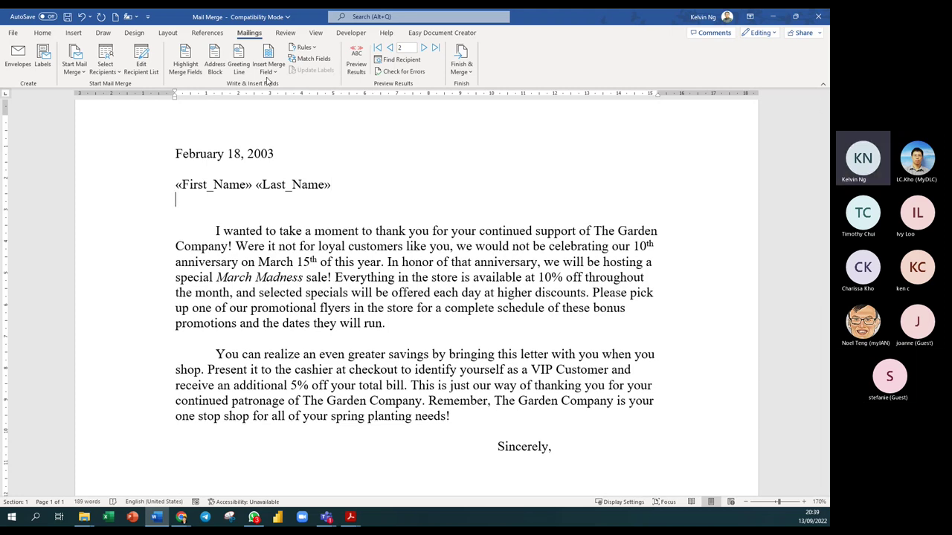
{"action": "left_click", "coordinate": [270, 72]}
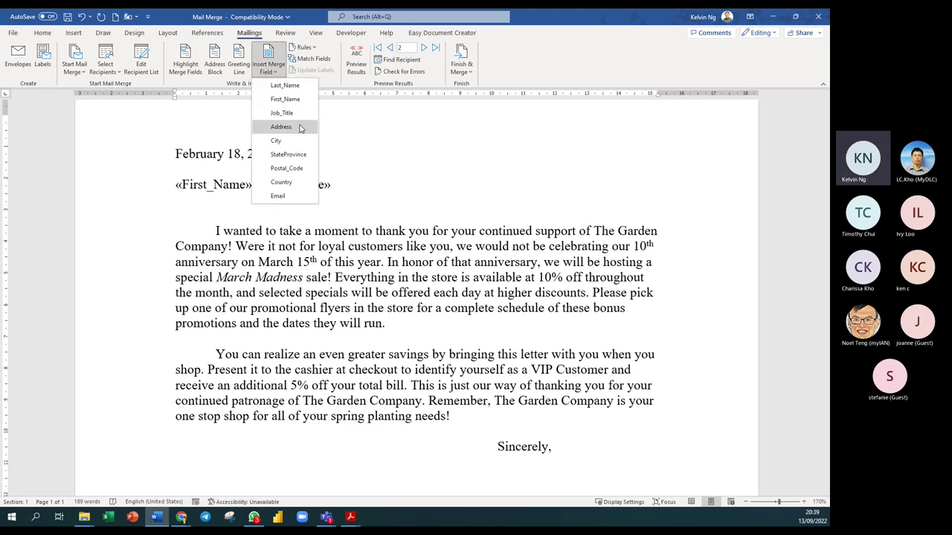
{"action": "left_click", "coordinate": [301, 127]}
{"action": "key", "text": "Return"}
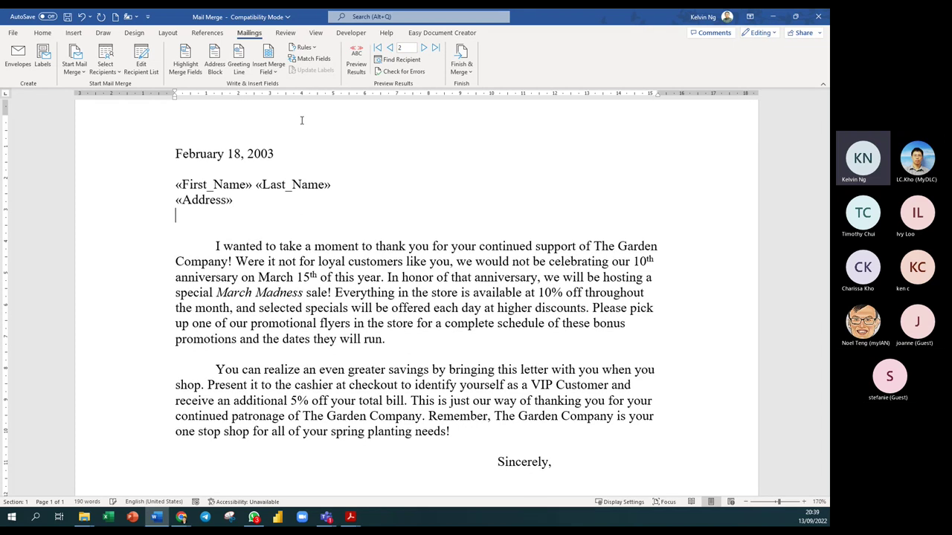
Step: Add a City Postal_Code line of merge fields below Address
{"action": "left_click", "coordinate": [271, 72]}
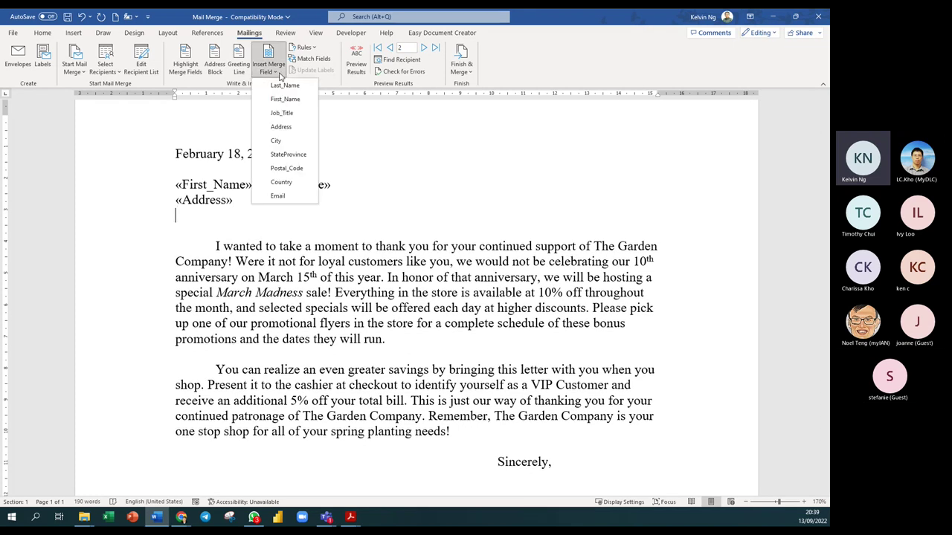
{"action": "left_click", "coordinate": [286, 143]}
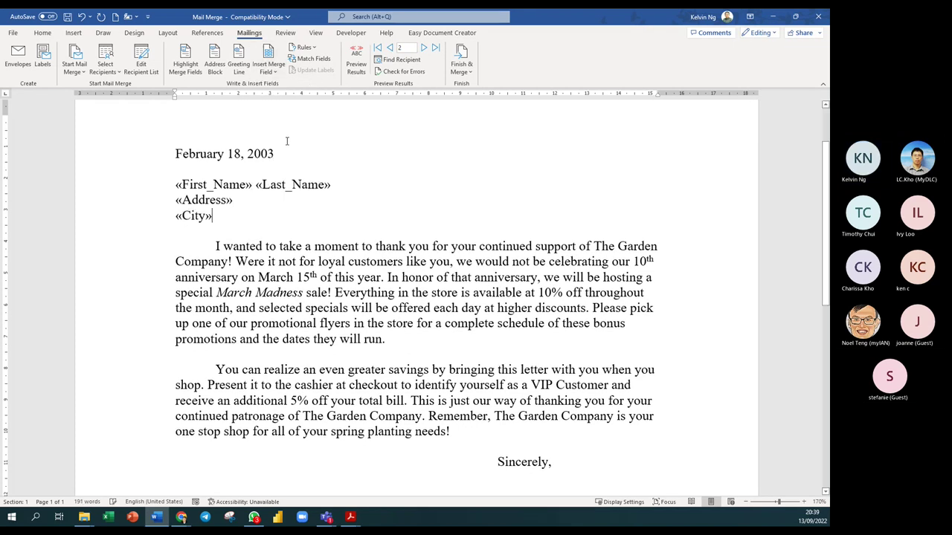
{"action": "left_click", "coordinate": [269, 71]}
{"action": "left_click", "coordinate": [301, 169]}
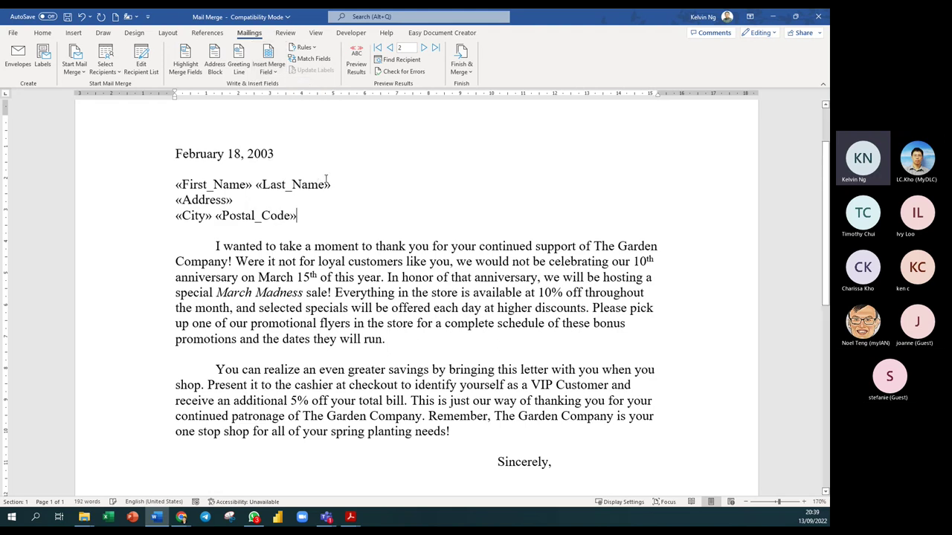
{"action": "key", "text": "Return"}
Step: Add a StateProvince Country line, then type 'Dear' after a blank line
{"action": "left_click", "coordinate": [269, 71]}
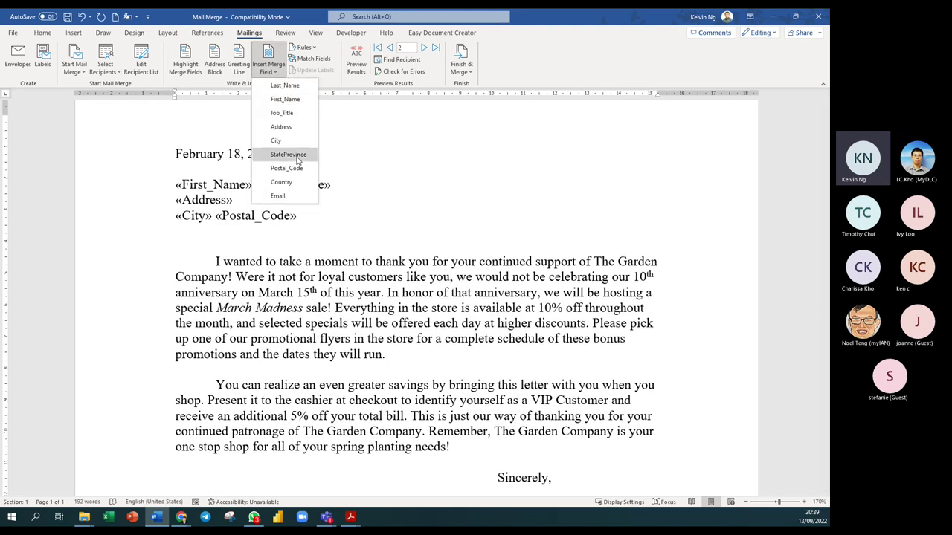
{"action": "left_click", "coordinate": [298, 154]}
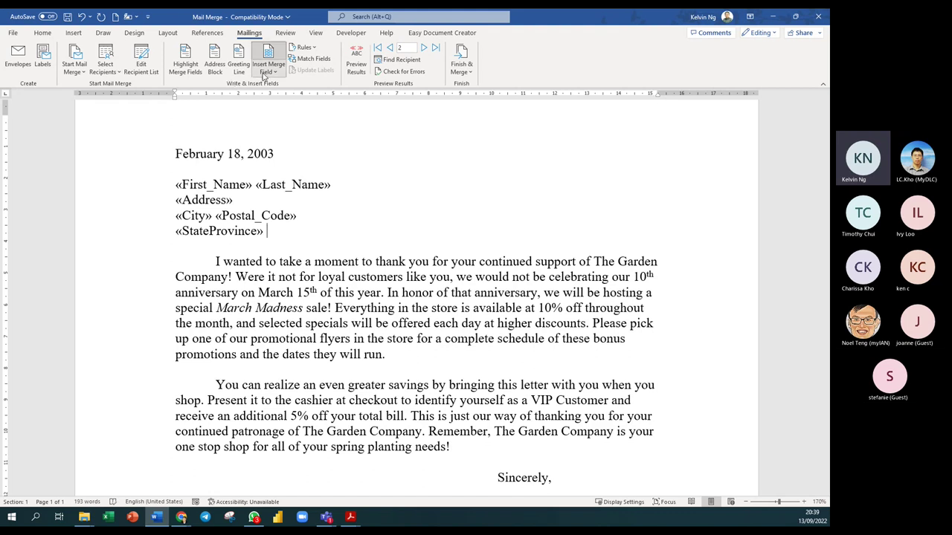
{"action": "left_click", "coordinate": [263, 75]}
{"action": "left_click", "coordinate": [310, 180]}
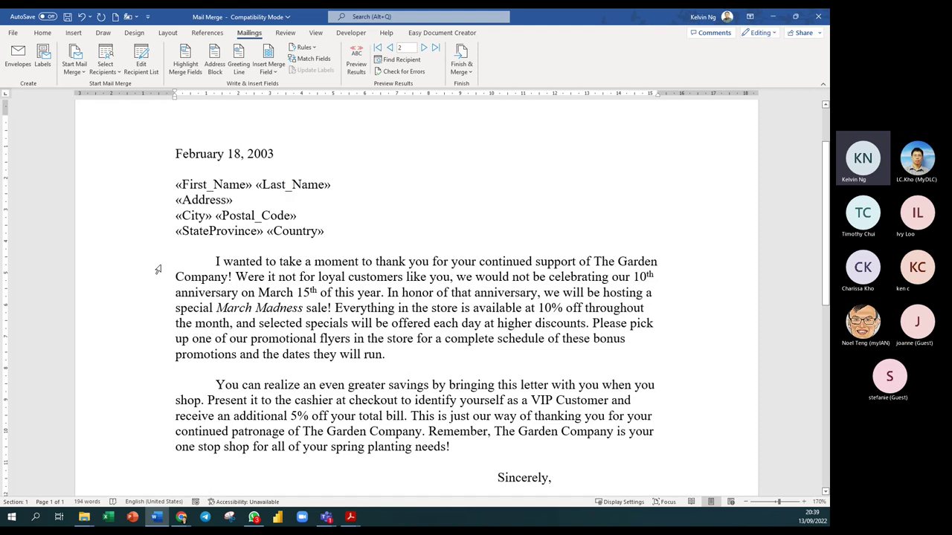
{"action": "key", "text": "Return"}
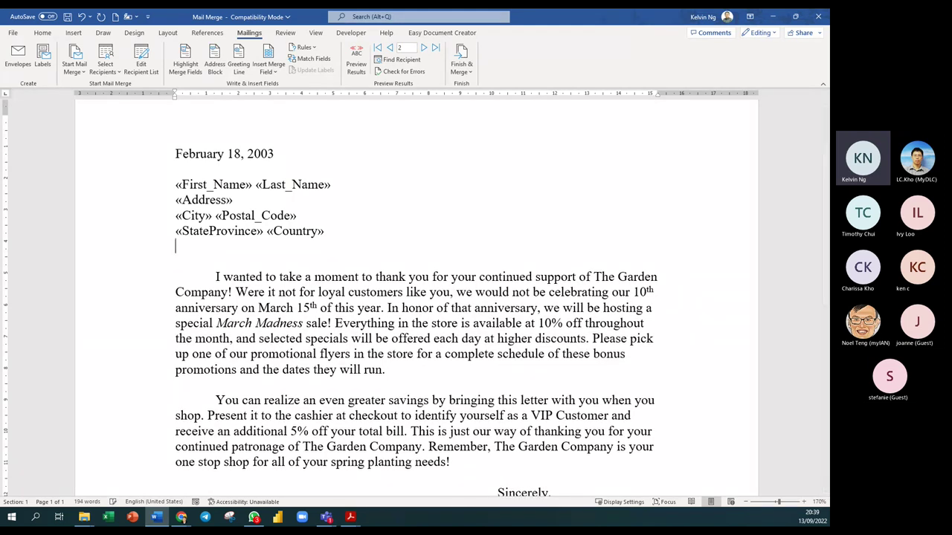
{"action": "key", "text": "Return"}
{"action": "type", "text": "Dear"}
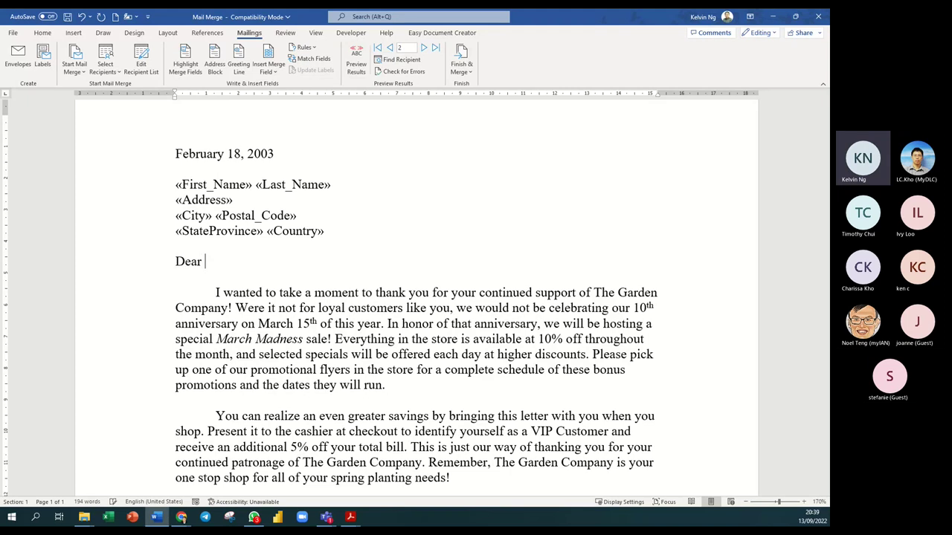
Step: Insert First_Name after 'Dear' and as '(«First_Name»)' before 'for' in the opening sentence
{"action": "left_click", "coordinate": [268, 68]}
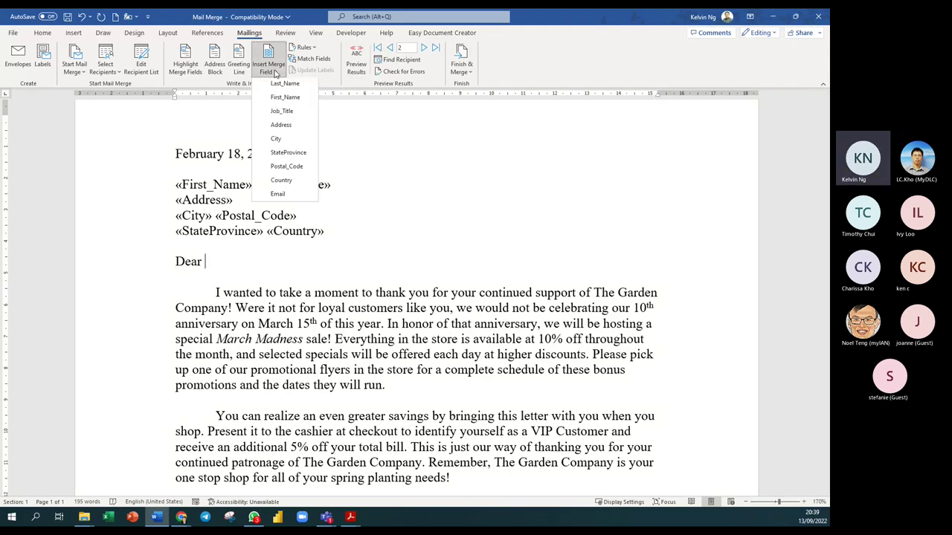
{"action": "left_click", "coordinate": [283, 98]}
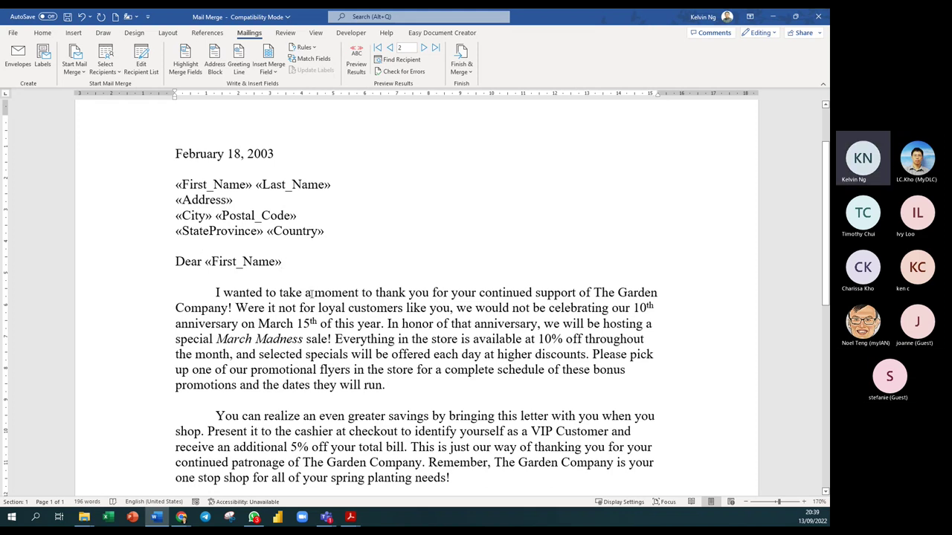
{"action": "left_click", "coordinate": [432, 293]}
{"action": "type", "text": "("}
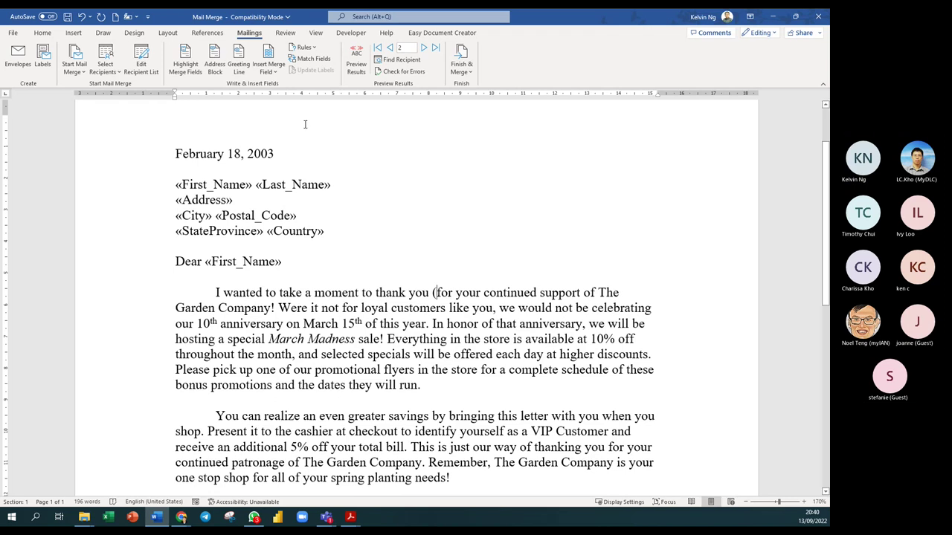
{"action": "left_click", "coordinate": [267, 71]}
{"action": "left_click", "coordinate": [276, 99]}
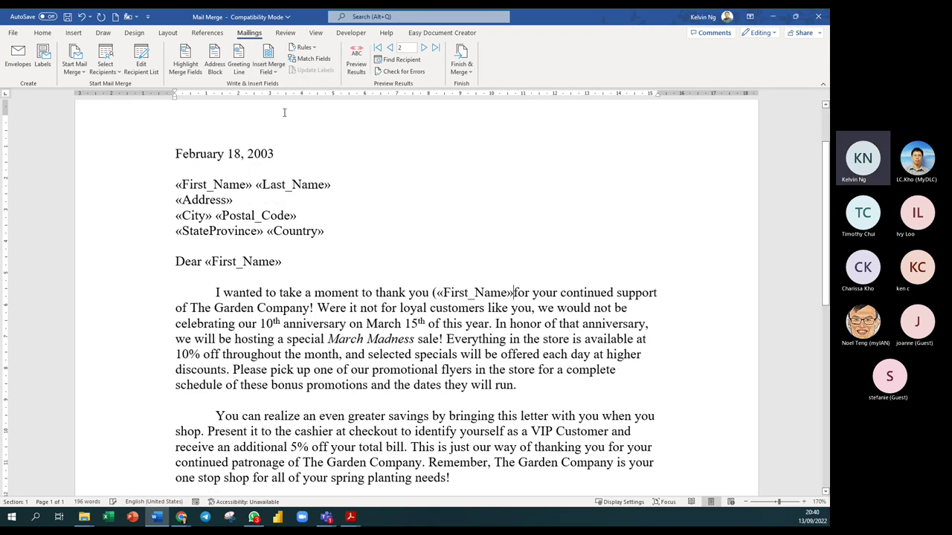
{"action": "type", "text": ")"}
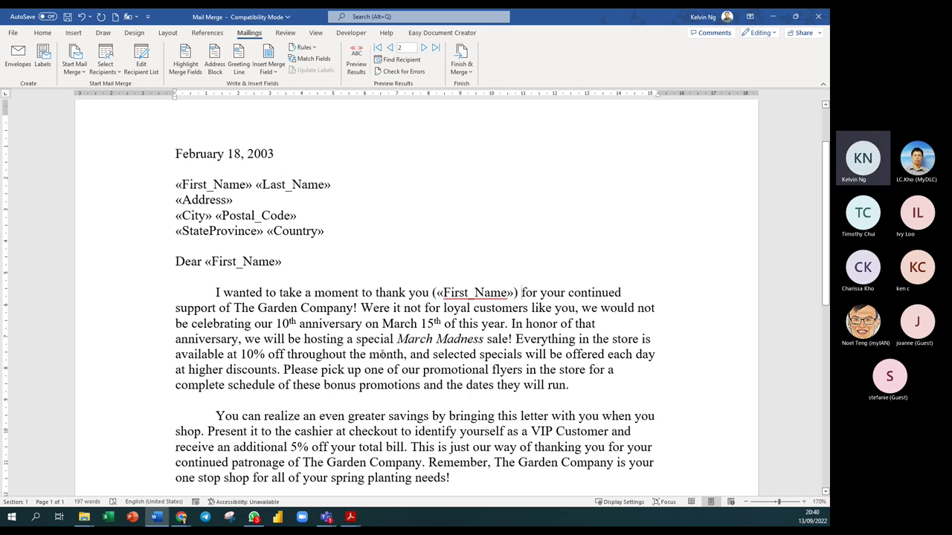
{"action": "left_click", "coordinate": [470, 294]}
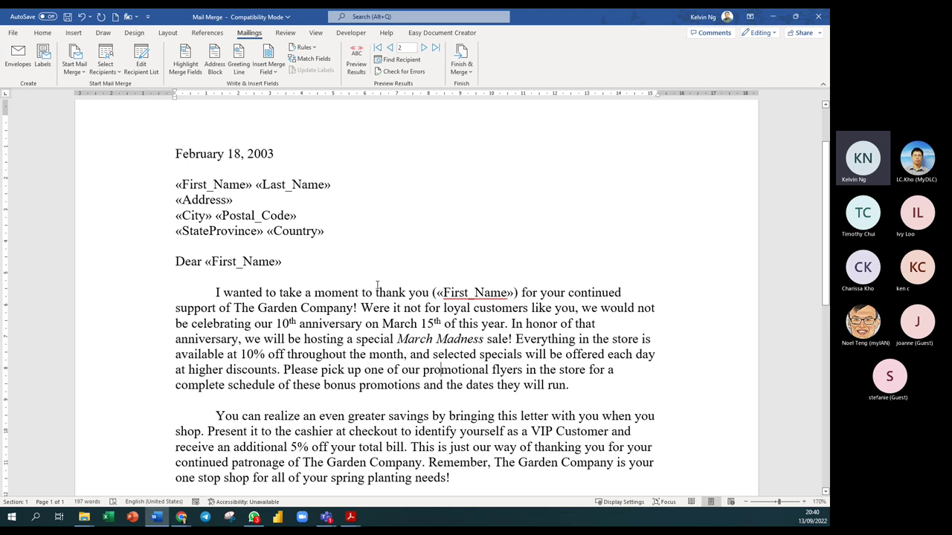
Step: Turn on Preview Results and step through the customer records up to the ninth
{"action": "left_click", "coordinate": [356, 67]}
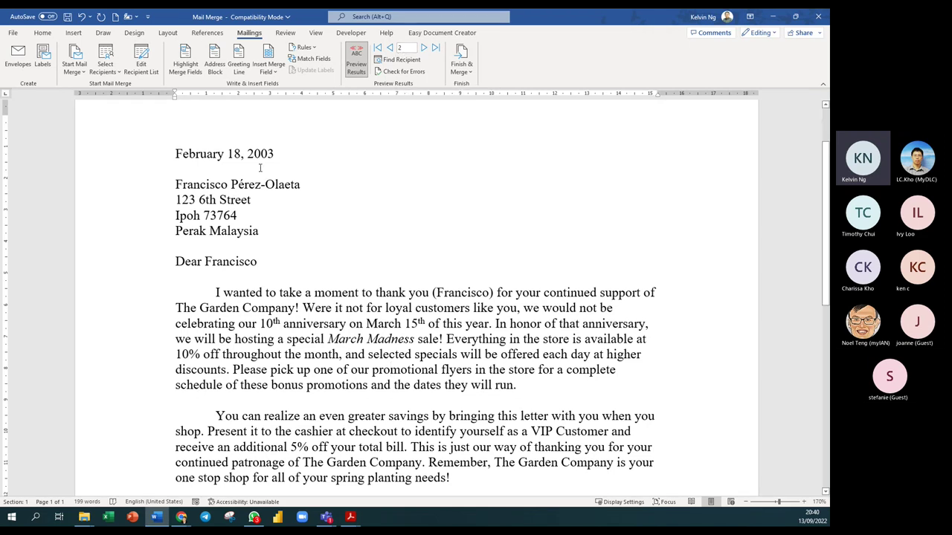
{"action": "left_click", "coordinate": [390, 46]}
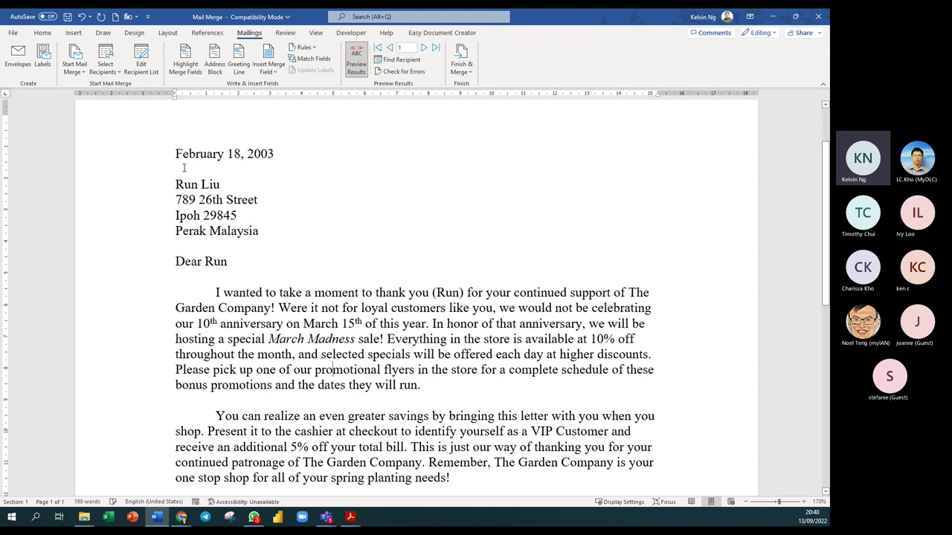
{"action": "left_click", "coordinate": [424, 48]}
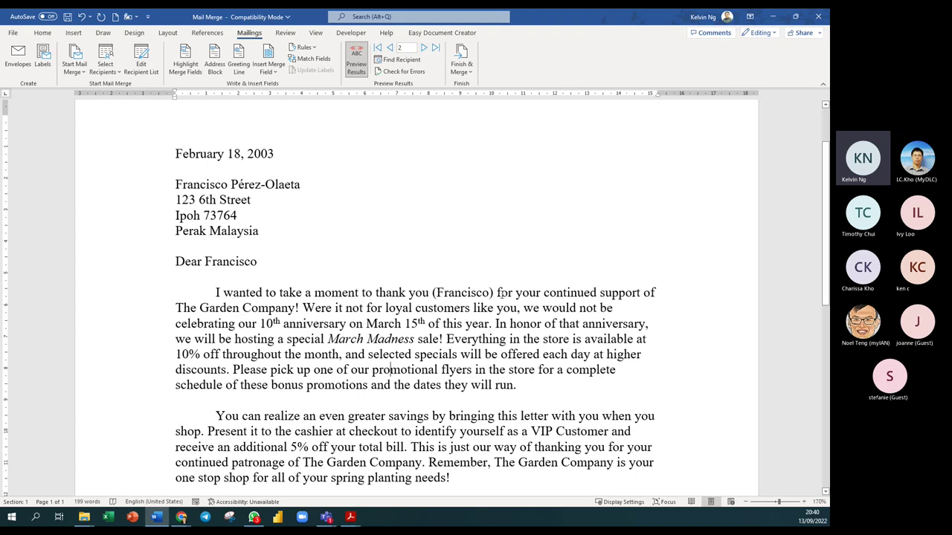
{"action": "left_click", "coordinate": [424, 47]}
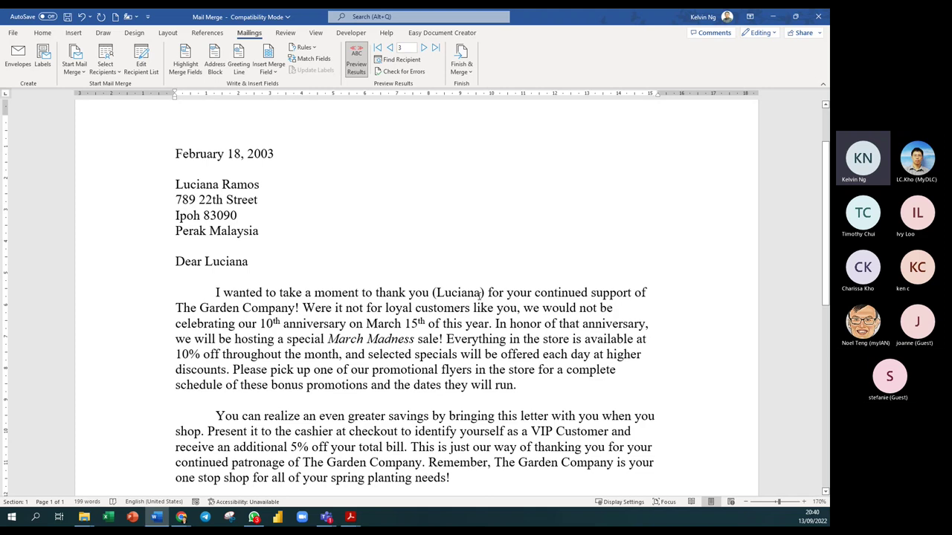
{"action": "left_click", "coordinate": [424, 47]}
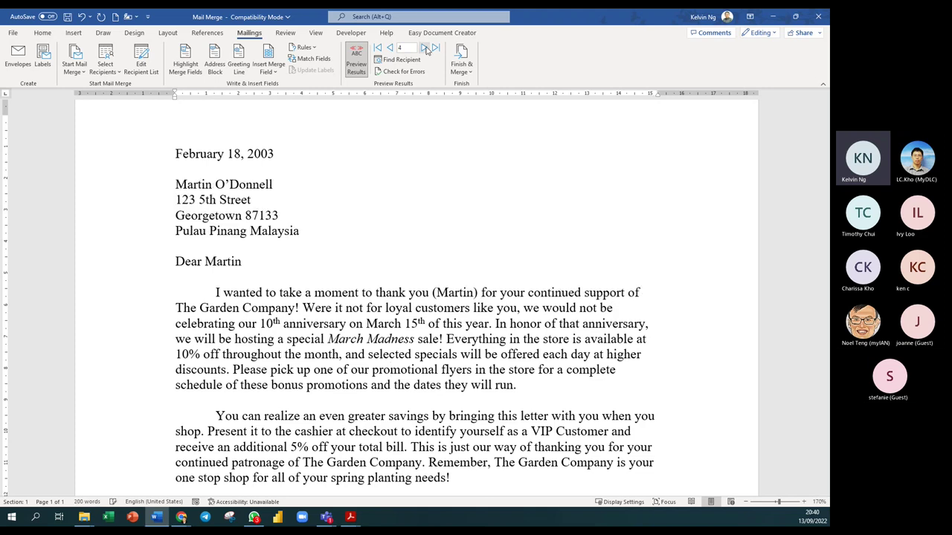
{"action": "left_click", "coordinate": [425, 48]}
{"action": "left_click", "coordinate": [424, 48]}
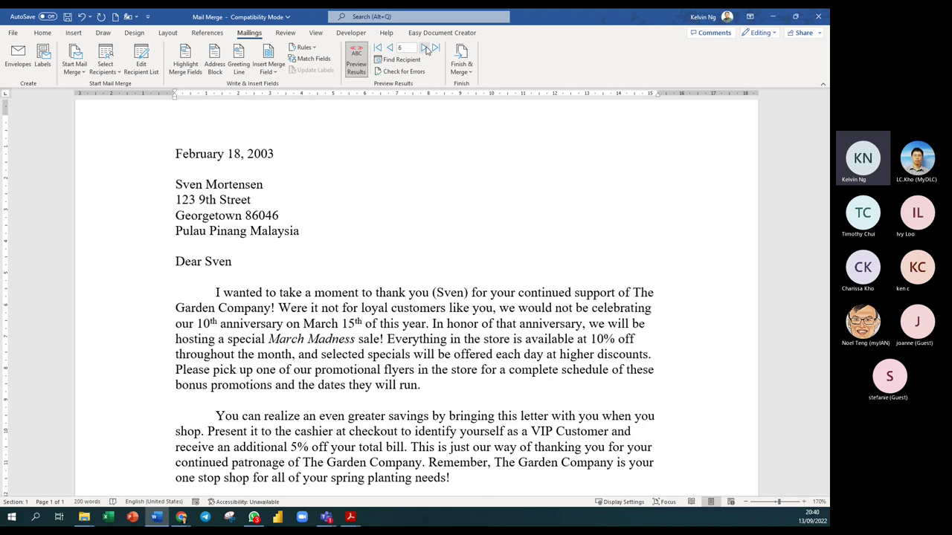
{"action": "left_click", "coordinate": [424, 48]}
{"action": "left_click", "coordinate": [424, 49]}
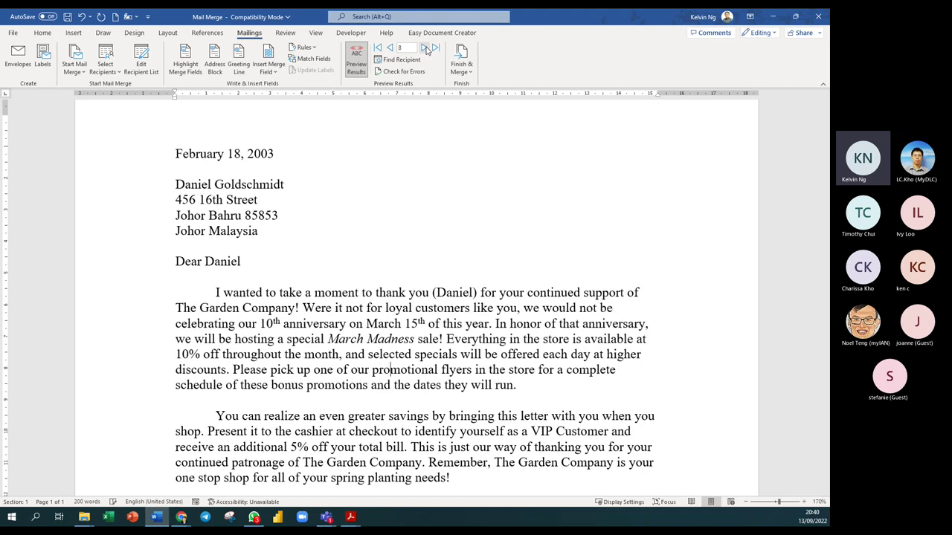
{"action": "left_click", "coordinate": [425, 48]}
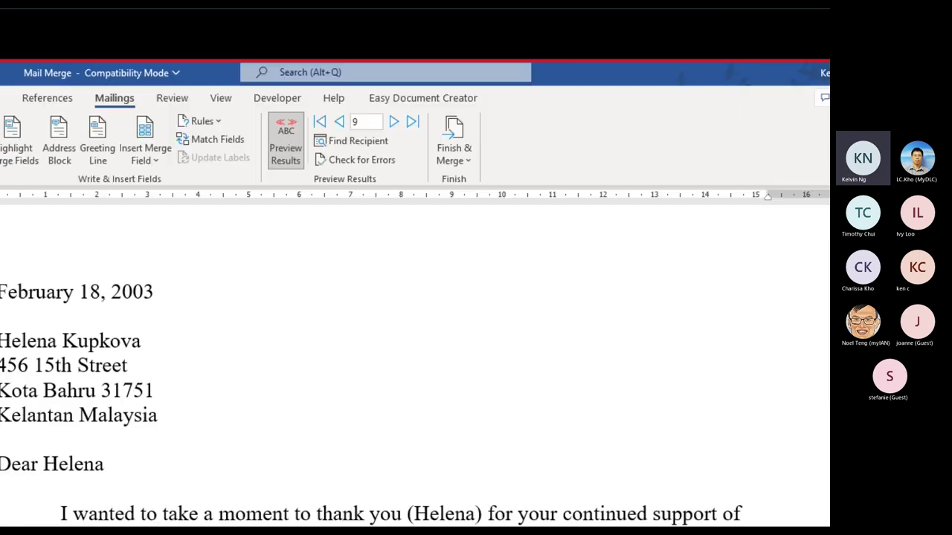
Step: Jump back to the first record and advance the preview to record 5
{"action": "left_click_drag", "start_coordinate": [428, 110], "coordinate": [263, 199]}
{"action": "left_click_drag", "start_coordinate": [247, 239], "coordinate": [237, 224]}
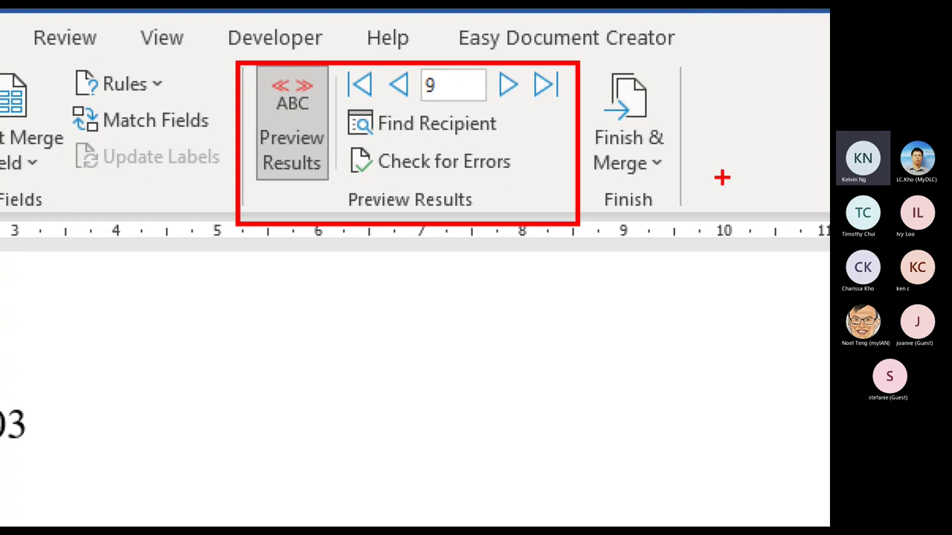
{"action": "key", "text": "Escape"}
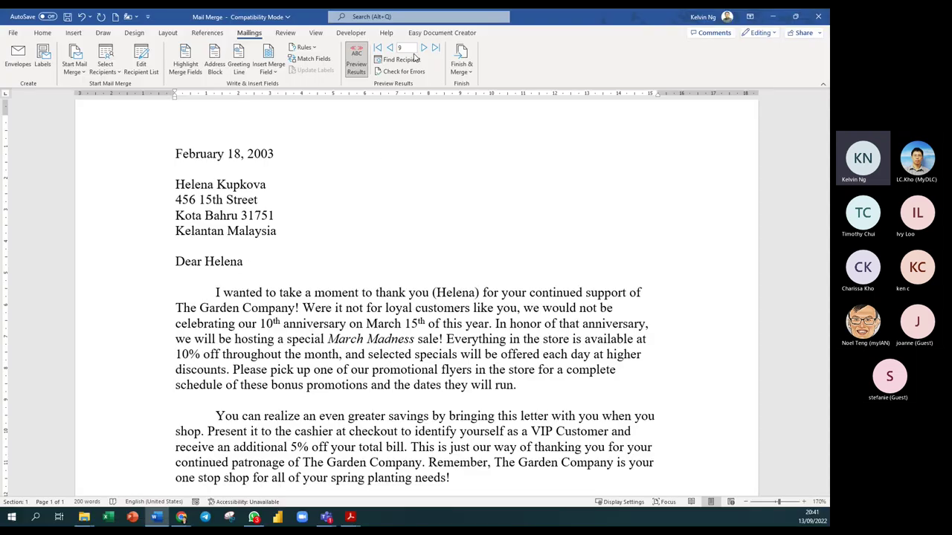
{"action": "left_click", "coordinate": [379, 49]}
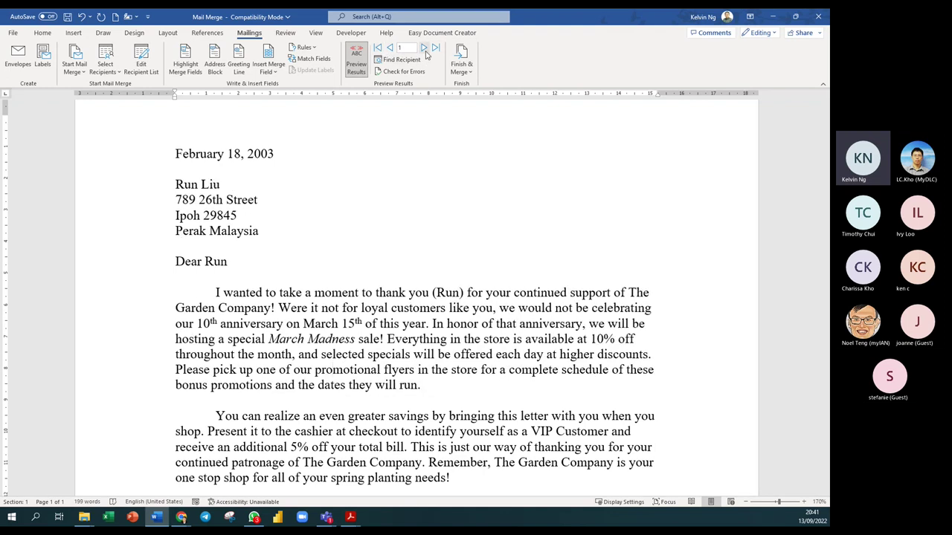
{"action": "left_click", "coordinate": [425, 50]}
{"action": "left_click", "coordinate": [425, 49]}
{"action": "left_click", "coordinate": [425, 49]}
{"action": "left_click", "coordinate": [424, 50]}
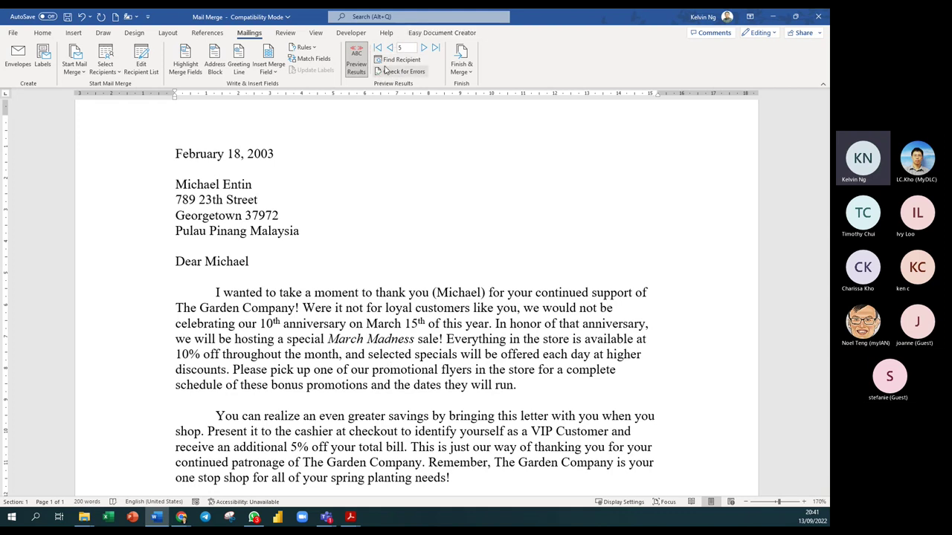
{"action": "left_click", "coordinate": [466, 72]}
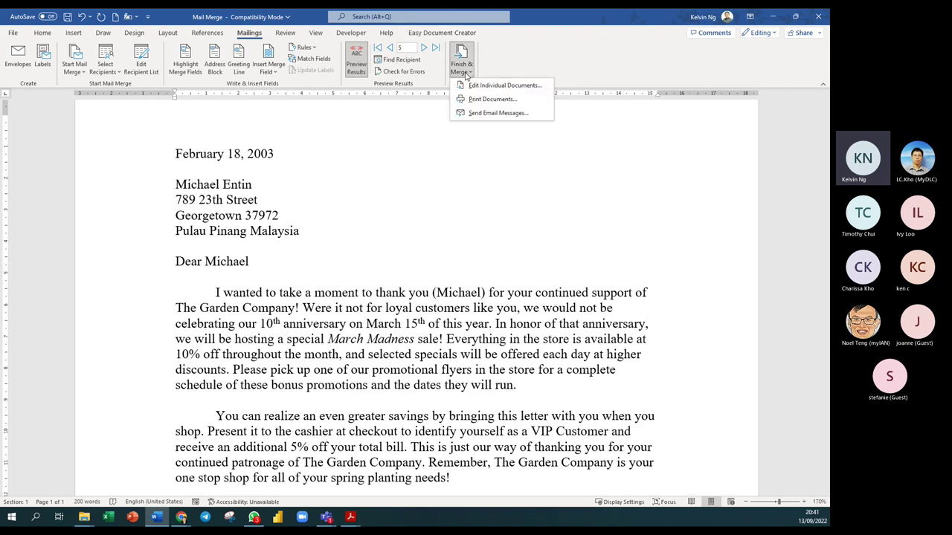
Step: Merge all records to the printer, opening the Print dialog set to Microsoft Print to PDF
{"action": "left_click", "coordinate": [512, 104]}
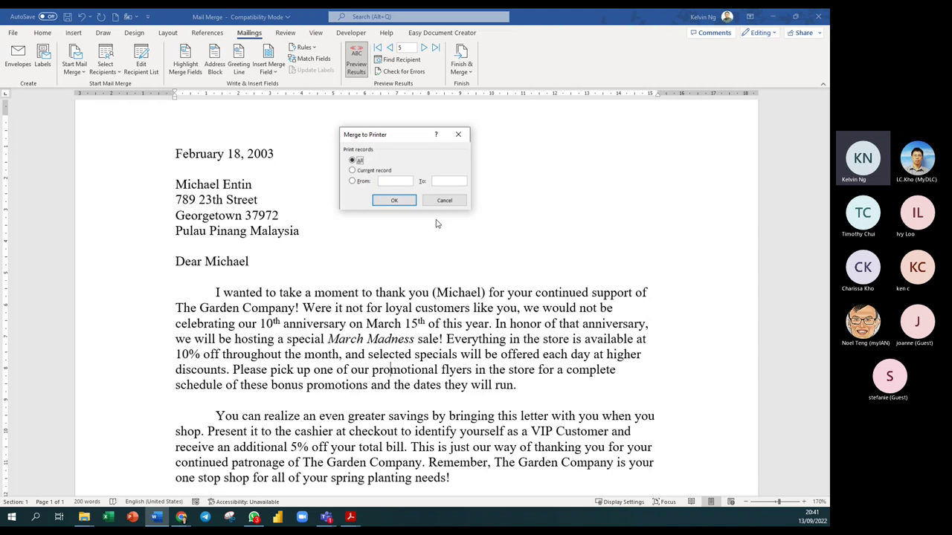
{"action": "left_click", "coordinate": [354, 182]}
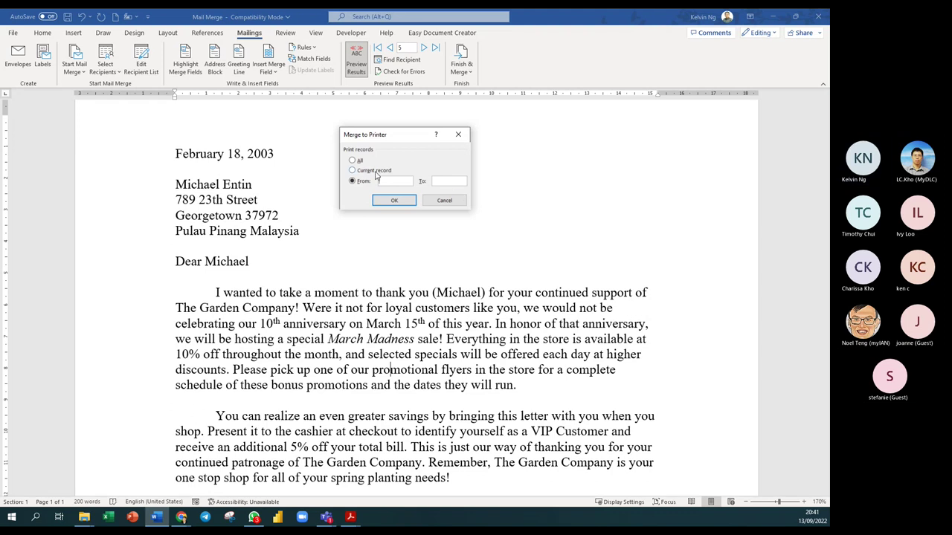
{"action": "left_click", "coordinate": [353, 163]}
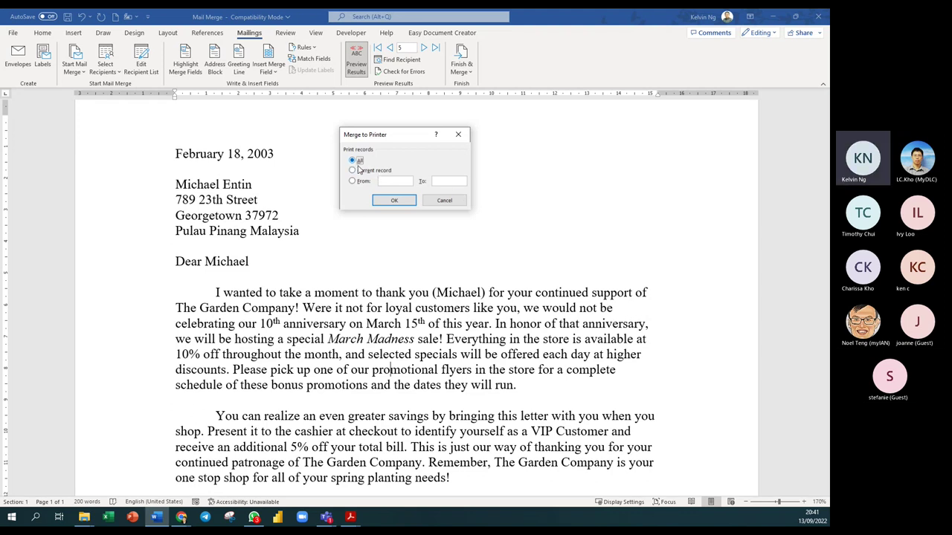
{"action": "left_click", "coordinate": [400, 202]}
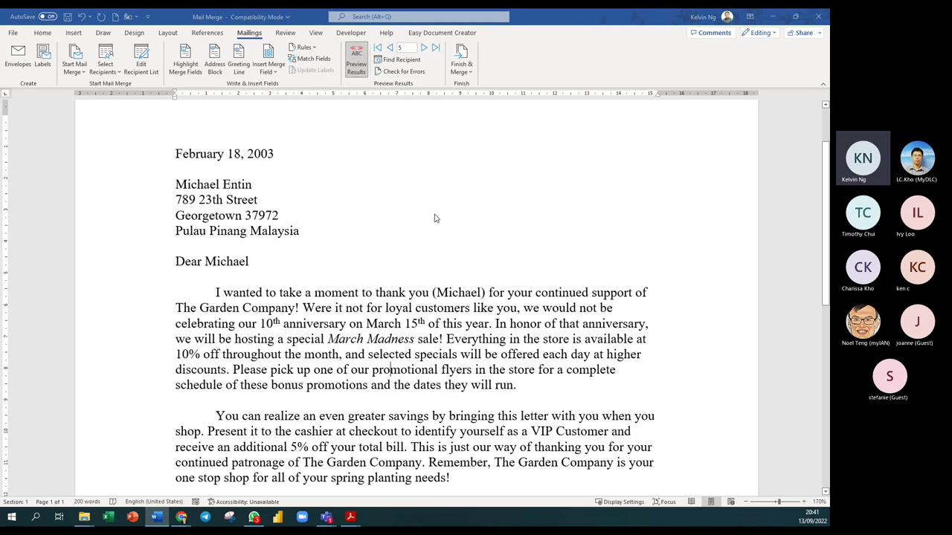
{"action": "left_click_drag", "start_coordinate": [334, 143], "coordinate": [446, 128]}
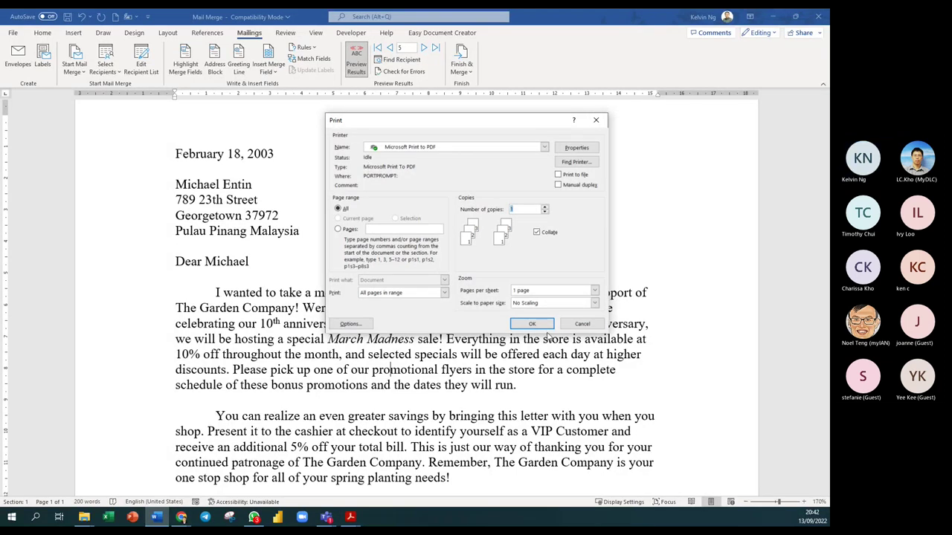
Step: Cancel the Print dialog without printing and place the cursor at the greeting line's end
{"action": "left_click", "coordinate": [596, 327]}
{"action": "left_click", "coordinate": [464, 260]}
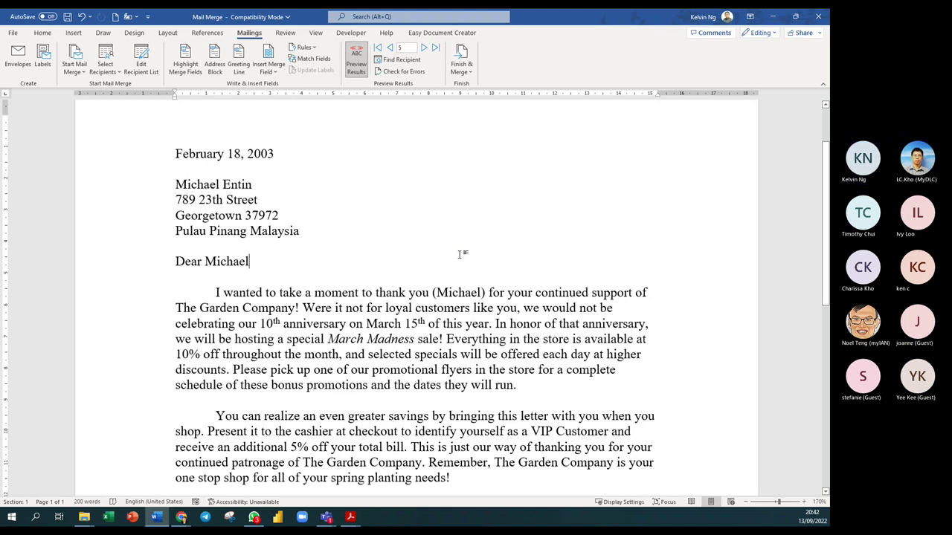
Step: Reopen Merge to Printer, choose the From record range, then cancel it
{"action": "left_click", "coordinate": [438, 256]}
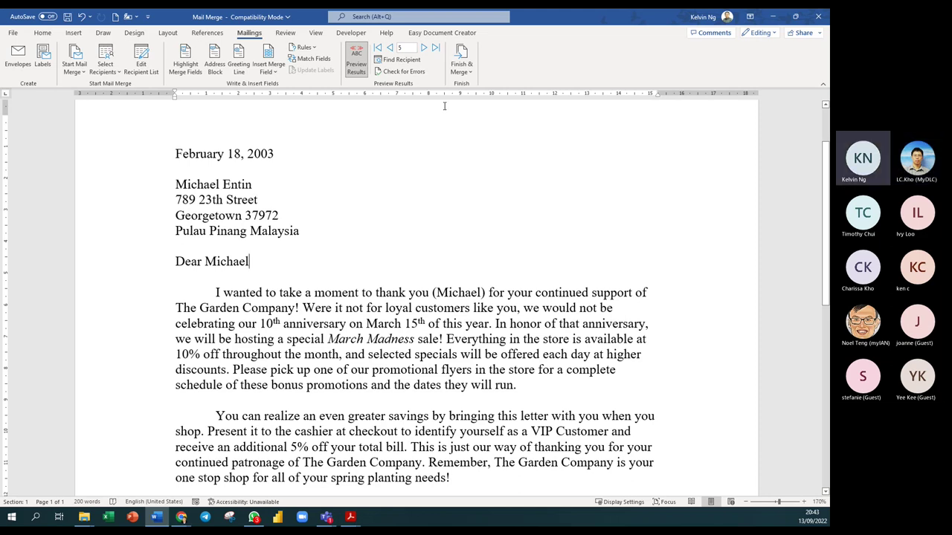
{"action": "left_click", "coordinate": [461, 59]}
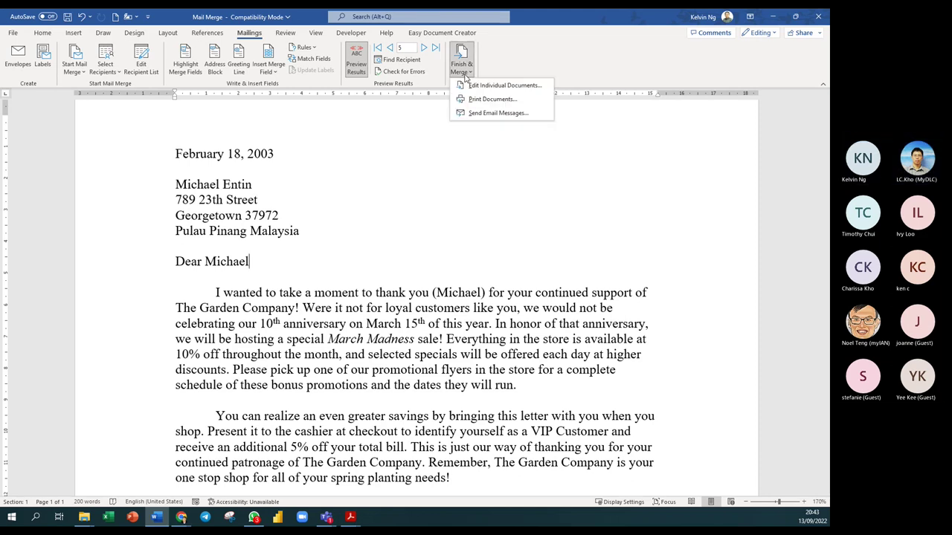
{"action": "left_click", "coordinate": [491, 99]}
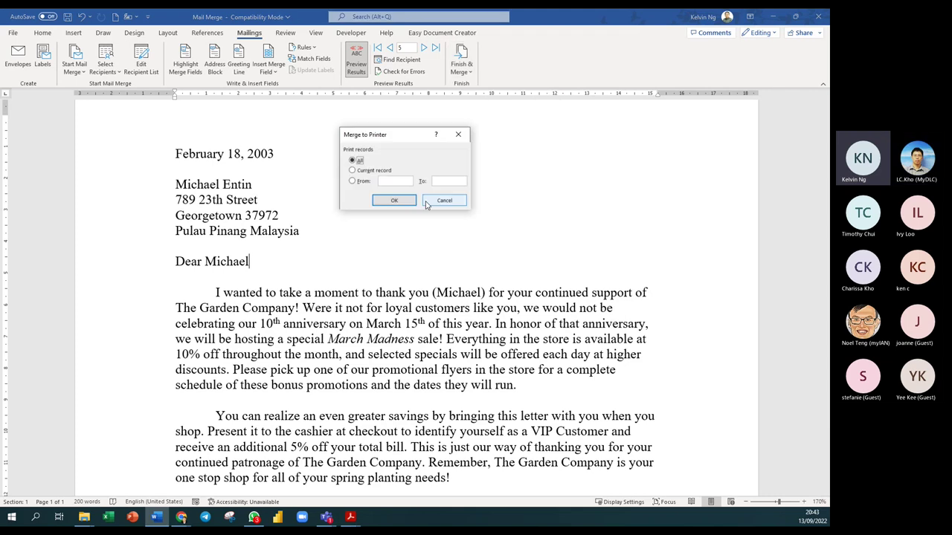
{"action": "left_click", "coordinate": [360, 183]}
{"action": "left_click", "coordinate": [443, 201]}
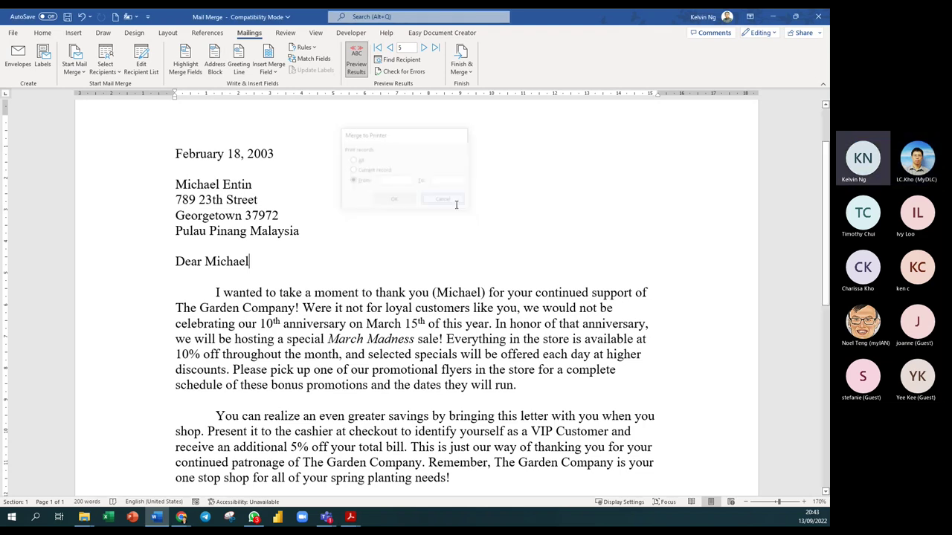
Step: Toggle Preview Results on and off several times, finishing with merge field codes shown
{"action": "left_click", "coordinate": [354, 72]}
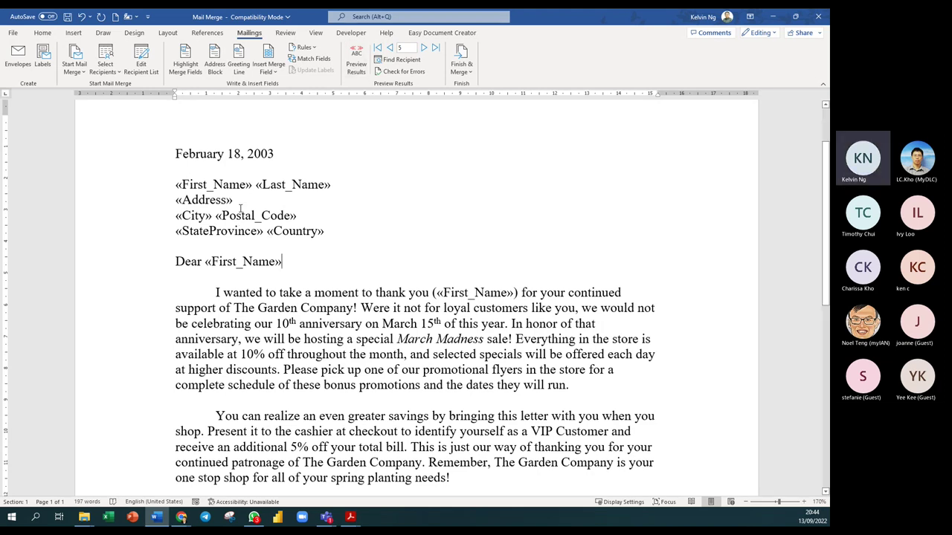
{"action": "left_click", "coordinate": [363, 75]}
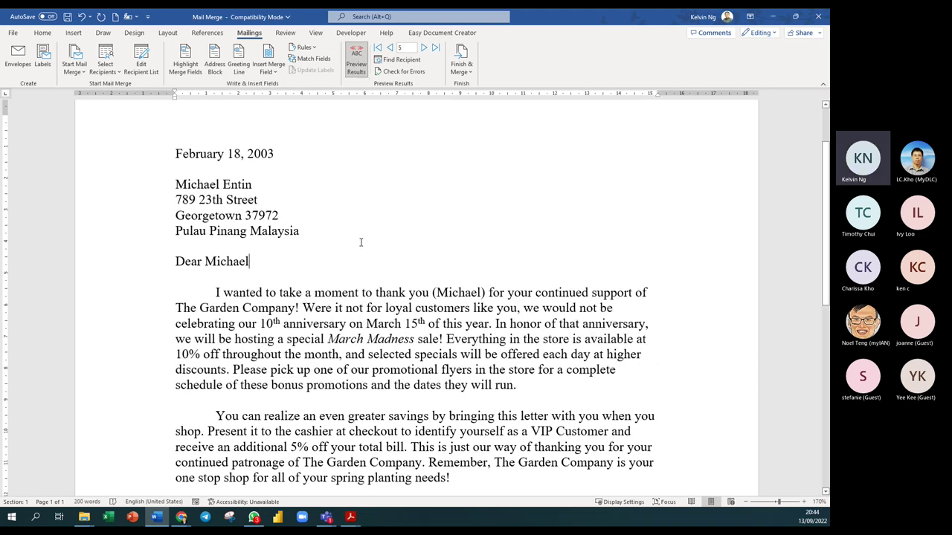
{"action": "left_click", "coordinate": [361, 72]}
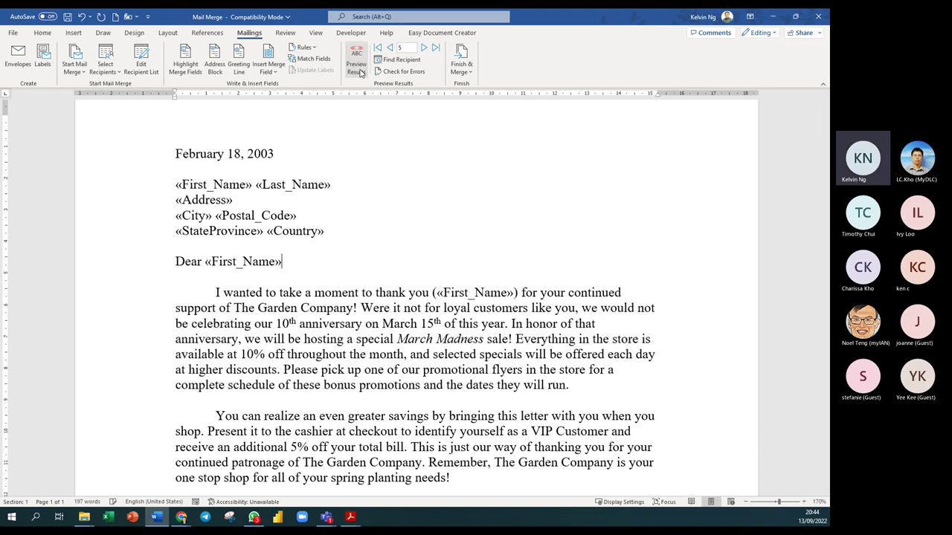
{"action": "left_click", "coordinate": [361, 72]}
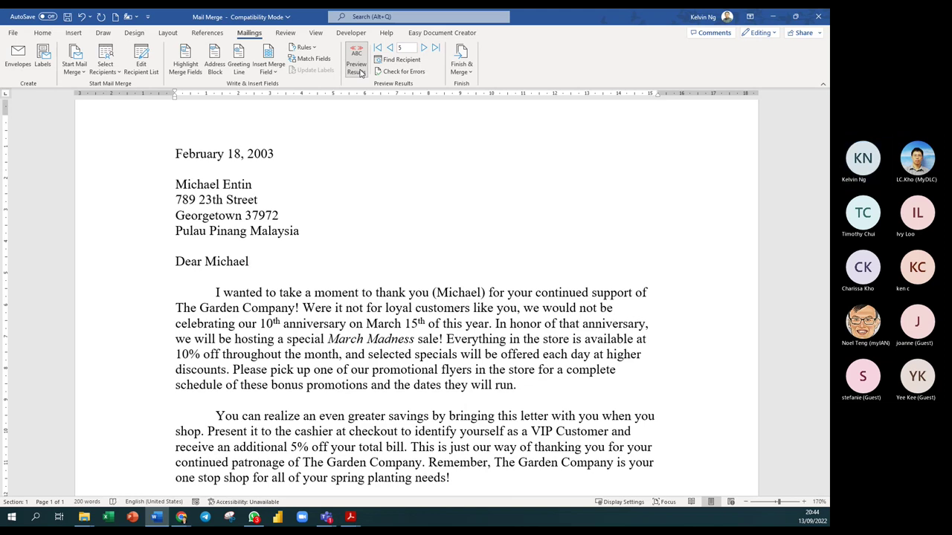
{"action": "left_click", "coordinate": [361, 72]}
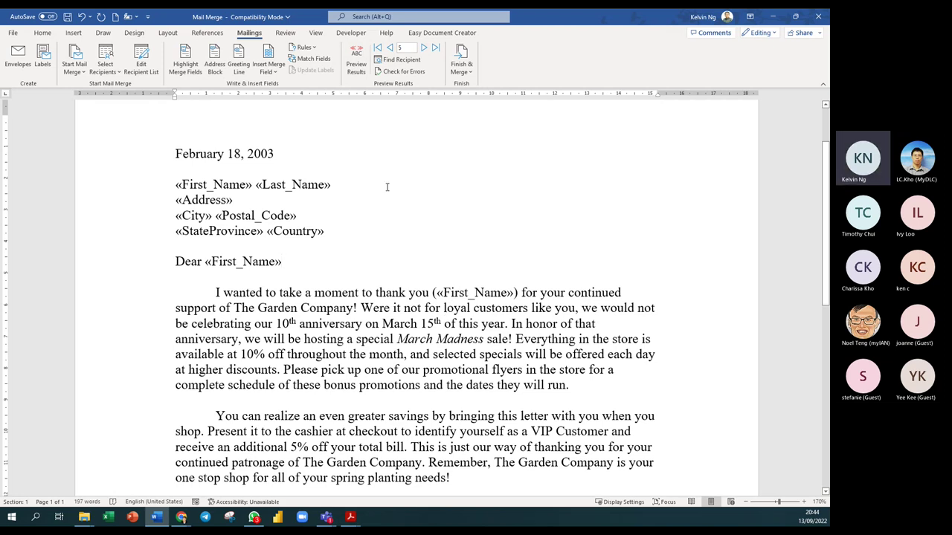
Step: Make the «First_Name» «Last_Name» line bold
{"action": "left_click", "coordinate": [153, 186]}
{"action": "left_click", "coordinate": [42, 33]}
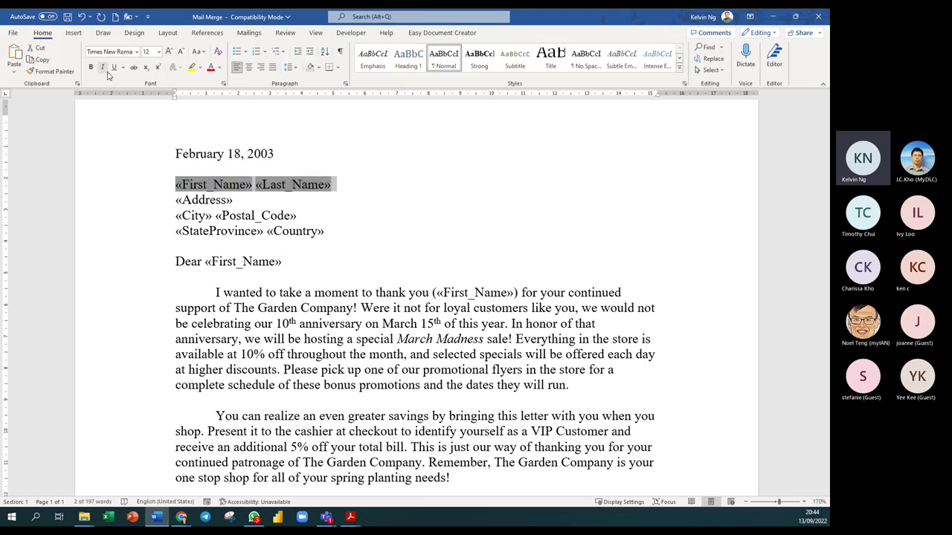
{"action": "left_click", "coordinate": [90, 67]}
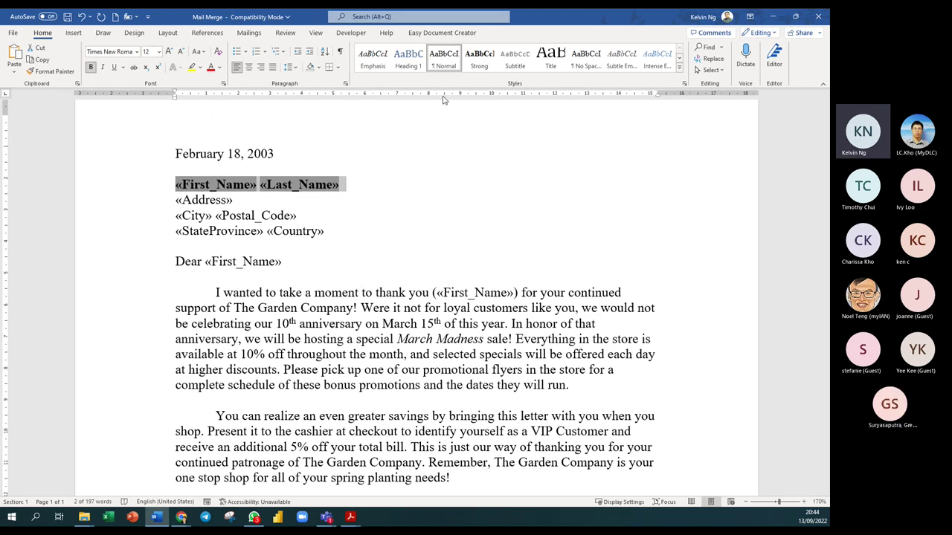
Step: Change the Normal style's font to Century Gothic
{"action": "right_click", "coordinate": [446, 66]}
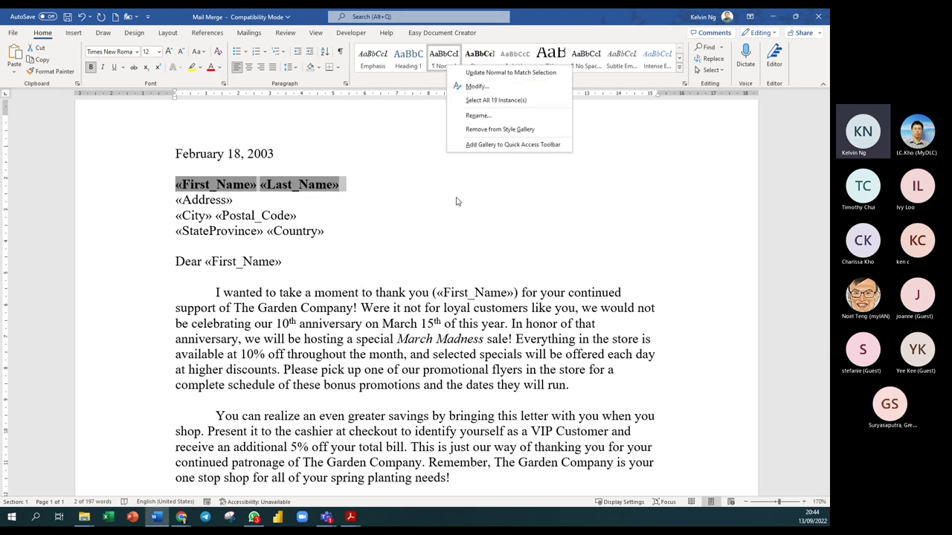
{"action": "key", "text": "Escape"}
{"action": "left_click", "coordinate": [223, 246]}
{"action": "right_click", "coordinate": [452, 63]}
{"action": "left_click", "coordinate": [476, 82]}
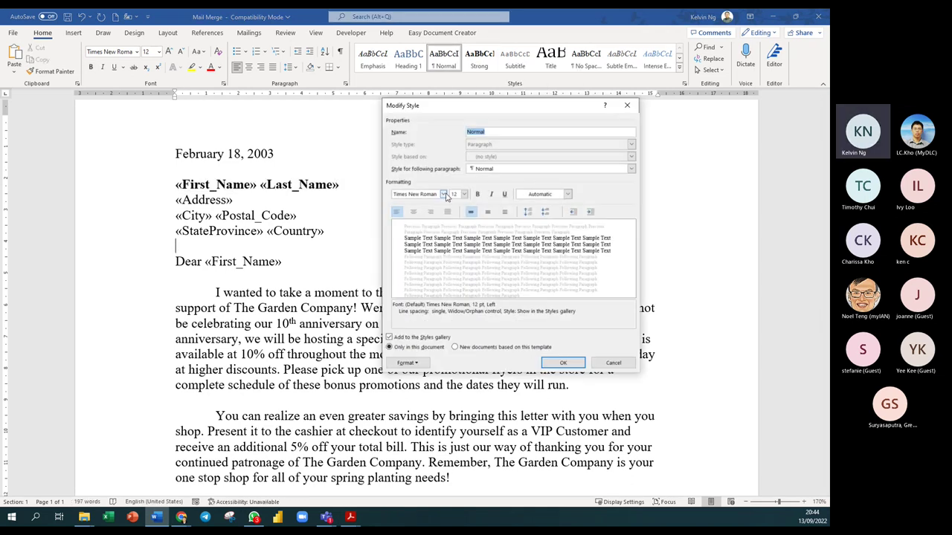
{"action": "left_click", "coordinate": [443, 194]}
{"action": "left_click", "coordinate": [424, 223]}
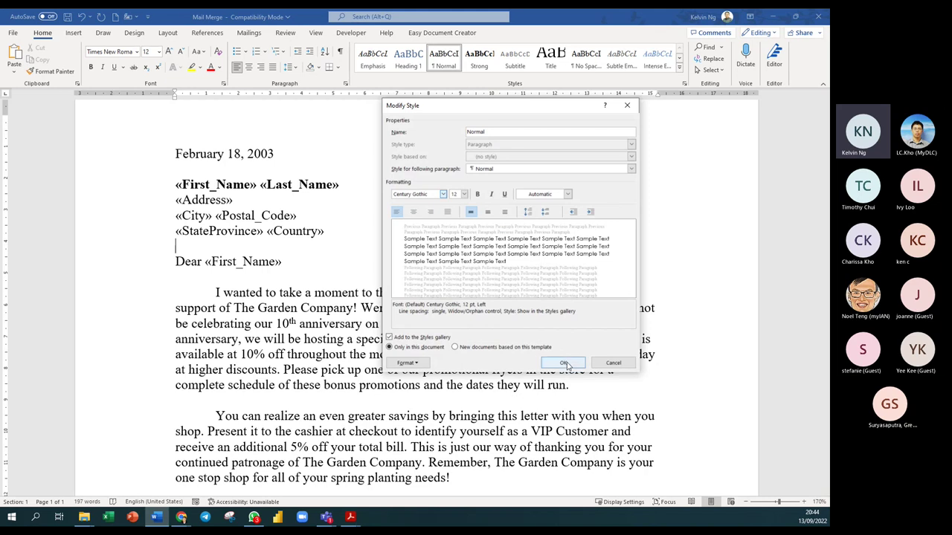
{"action": "left_click", "coordinate": [564, 363]}
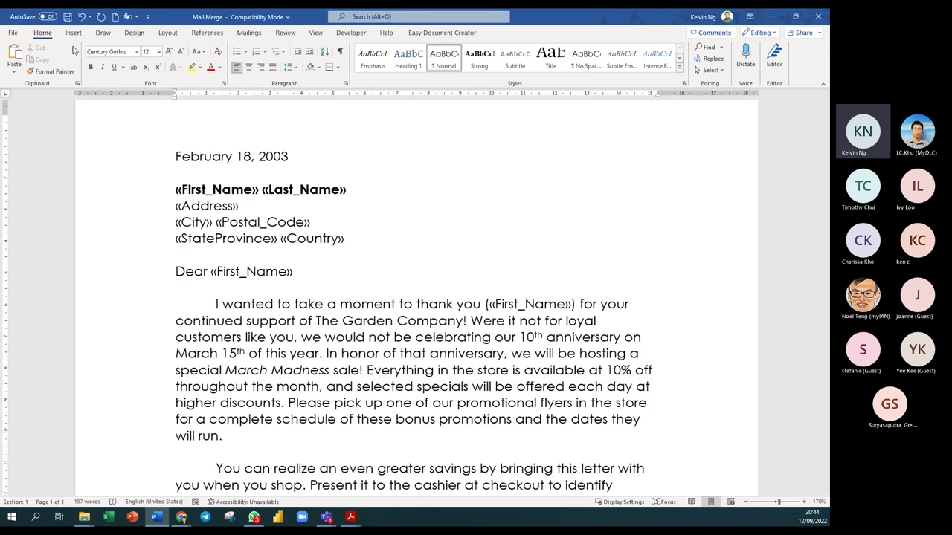
Step: Preview real recipient data and italicise the address lines below the name
{"action": "left_click", "coordinate": [249, 33]}
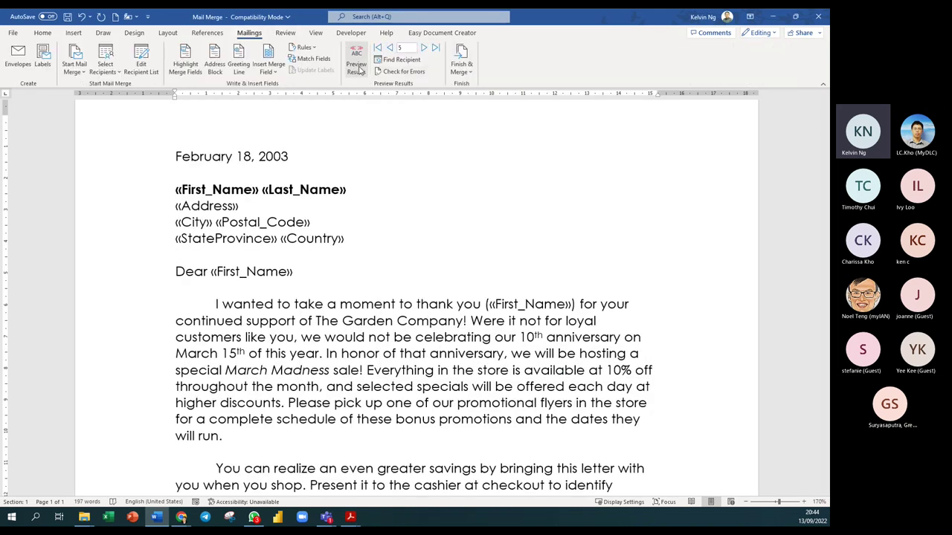
{"action": "left_click", "coordinate": [358, 67]}
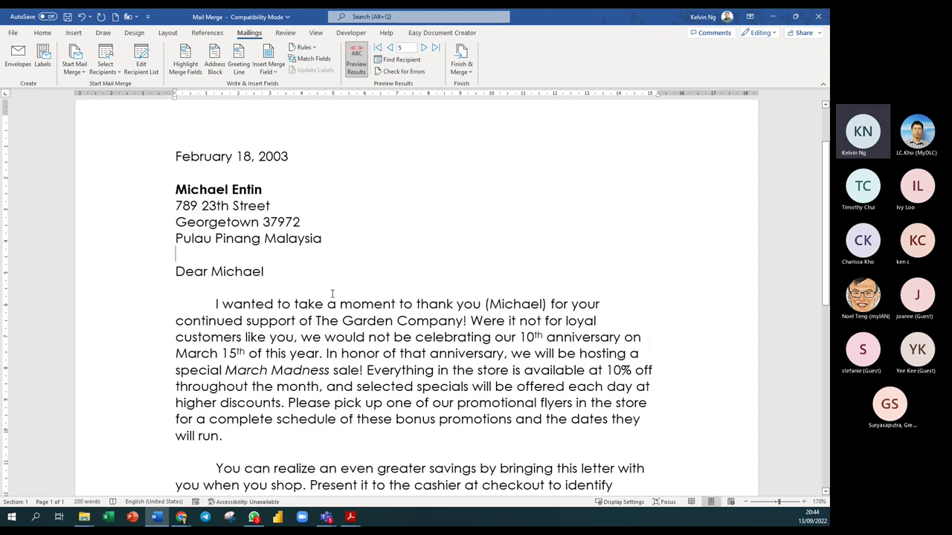
{"action": "left_click", "coordinate": [43, 33]}
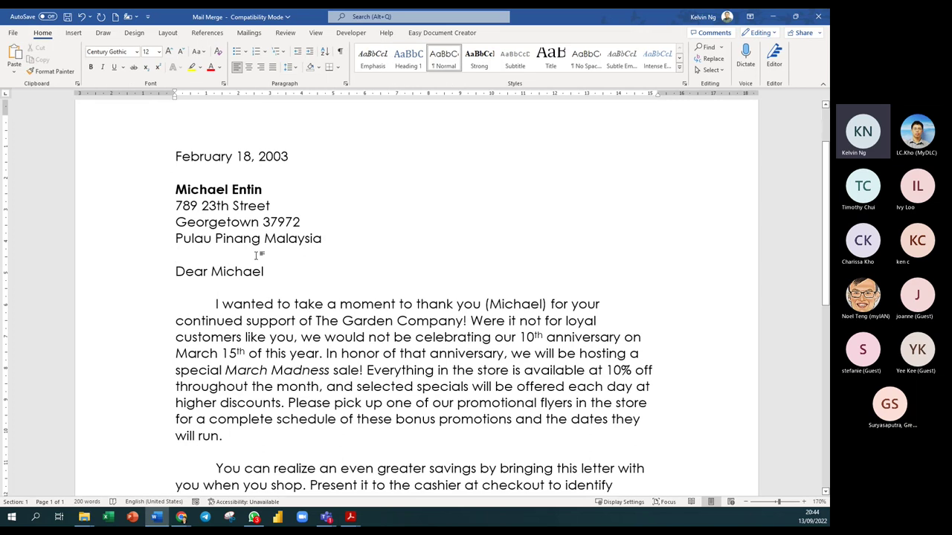
{"action": "left_click_drag", "start_coordinate": [159, 206], "coordinate": [159, 225]}
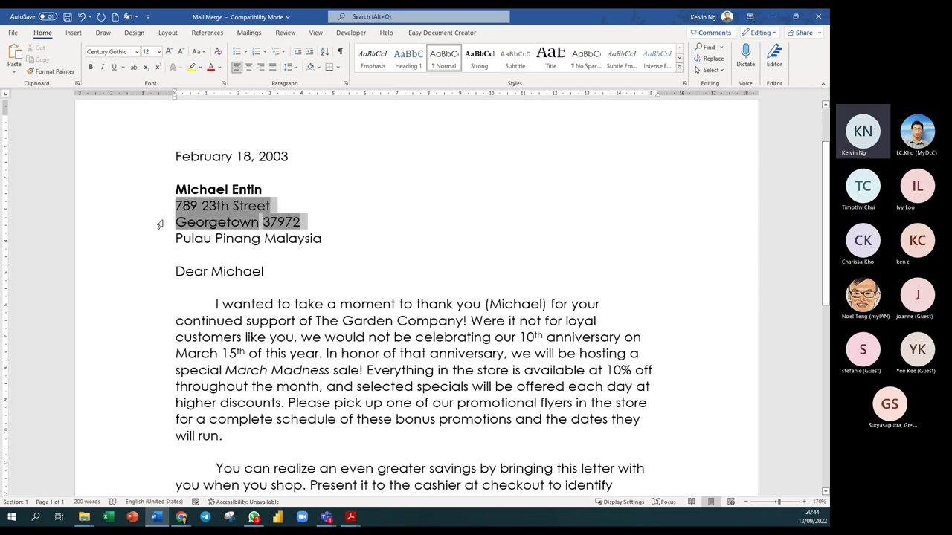
{"action": "left_click", "coordinate": [102, 67]}
{"action": "left_click", "coordinate": [339, 321]}
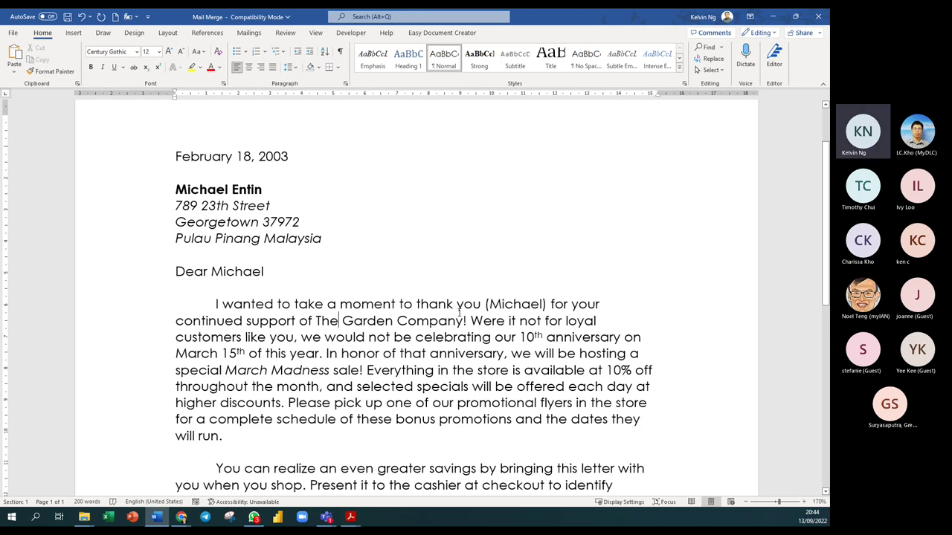
{"action": "scroll", "coordinate": [459, 313], "scroll_direction": "down", "scroll_amount": 2}
{"action": "scroll", "coordinate": [459, 313], "scroll_direction": "up", "scroll_amount": 1}
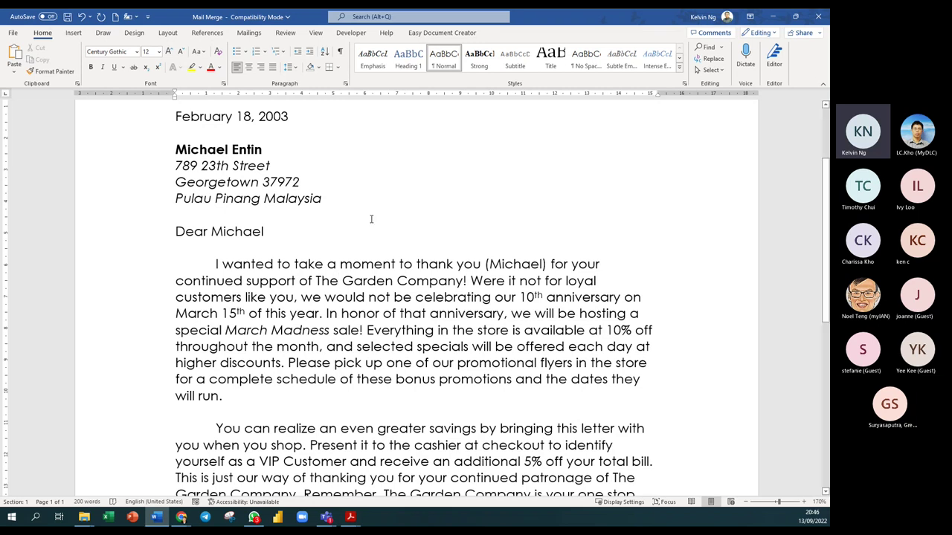
{"action": "left_click", "coordinate": [212, 265]}
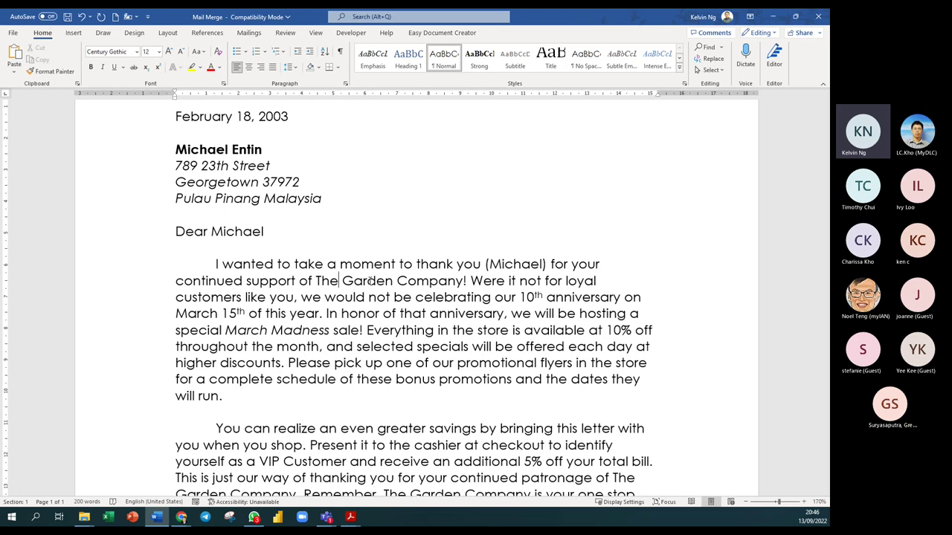
{"action": "scroll", "coordinate": [342, 342], "scroll_direction": "up", "scroll_amount": 1}
{"action": "scroll", "coordinate": [341, 343], "scroll_direction": "up", "scroll_amount": 1}
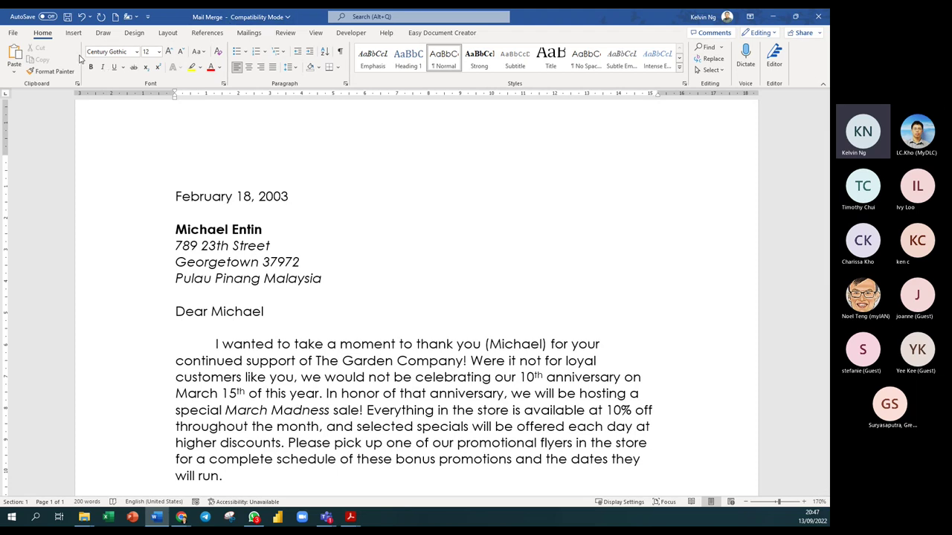
Step: Create a new blank document and start an Envelopes mail merge in it
{"action": "left_click", "coordinate": [115, 16]}
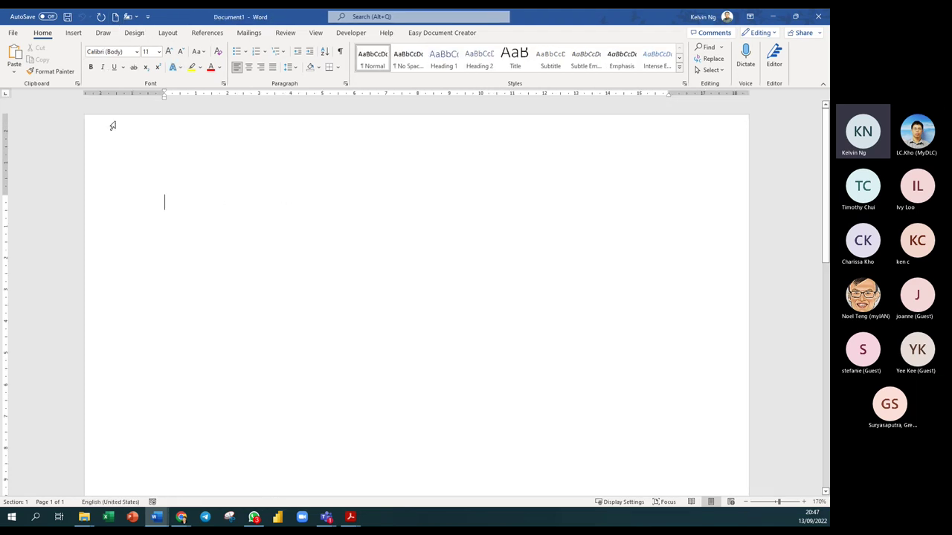
{"action": "left_click", "coordinate": [245, 35]}
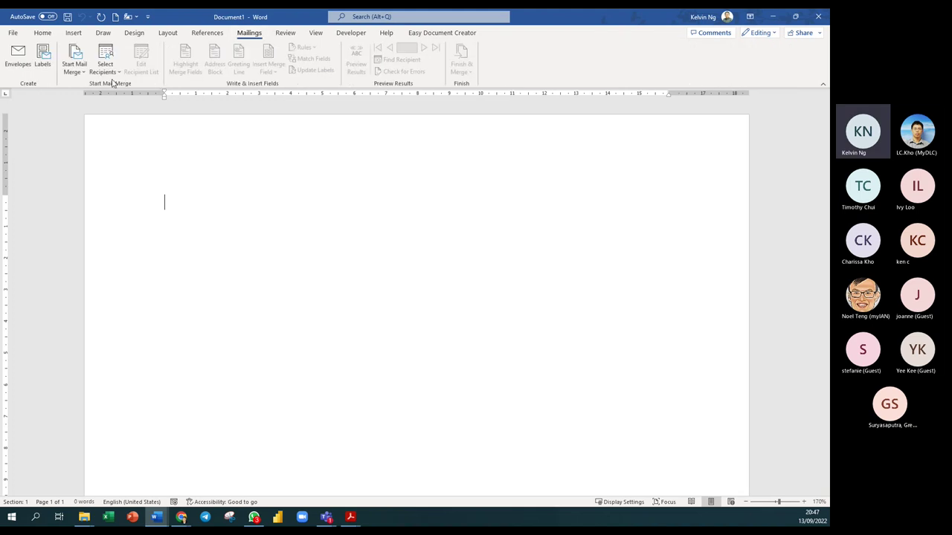
{"action": "left_click", "coordinate": [76, 69]}
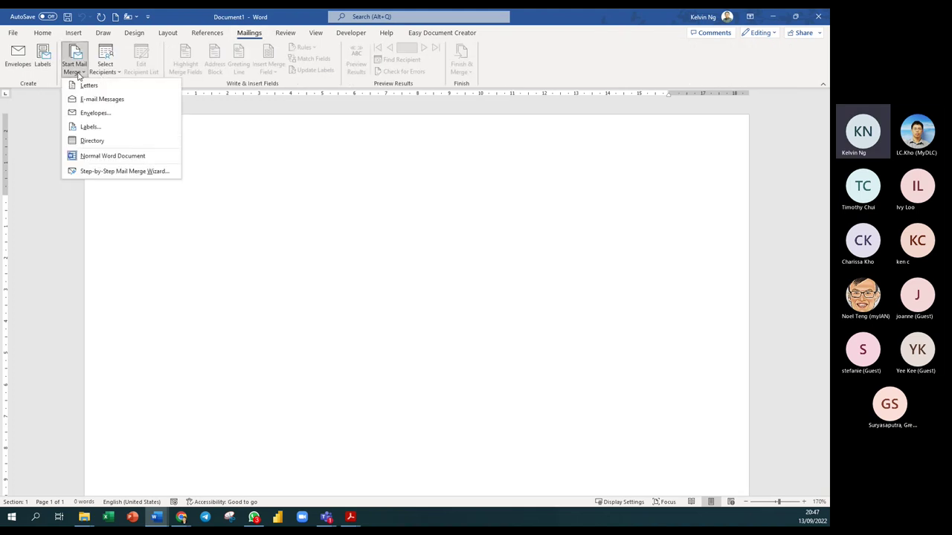
{"action": "left_click", "coordinate": [103, 116]}
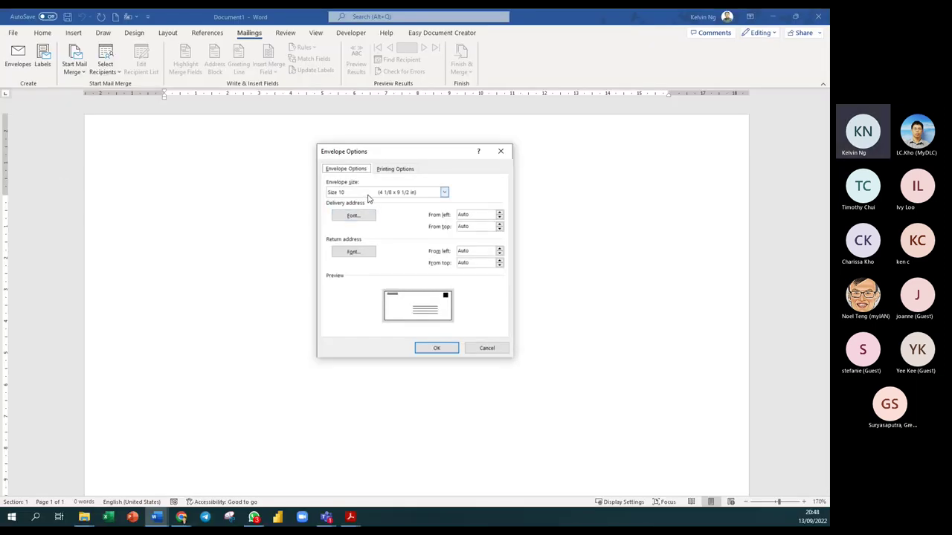
Step: Keep the envelope size at Size 10 and display the envelope printing feed options
{"action": "left_click", "coordinate": [444, 192]}
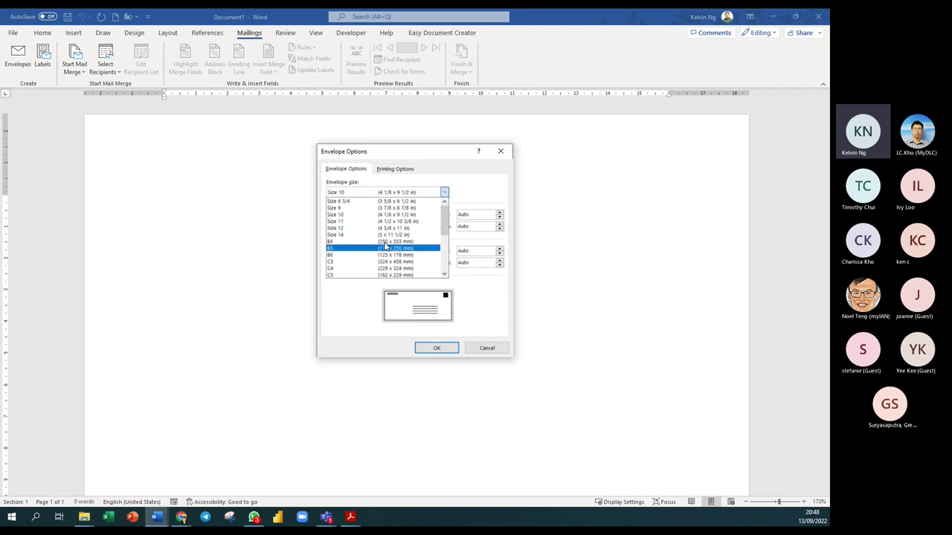
{"action": "left_click", "coordinate": [440, 155]}
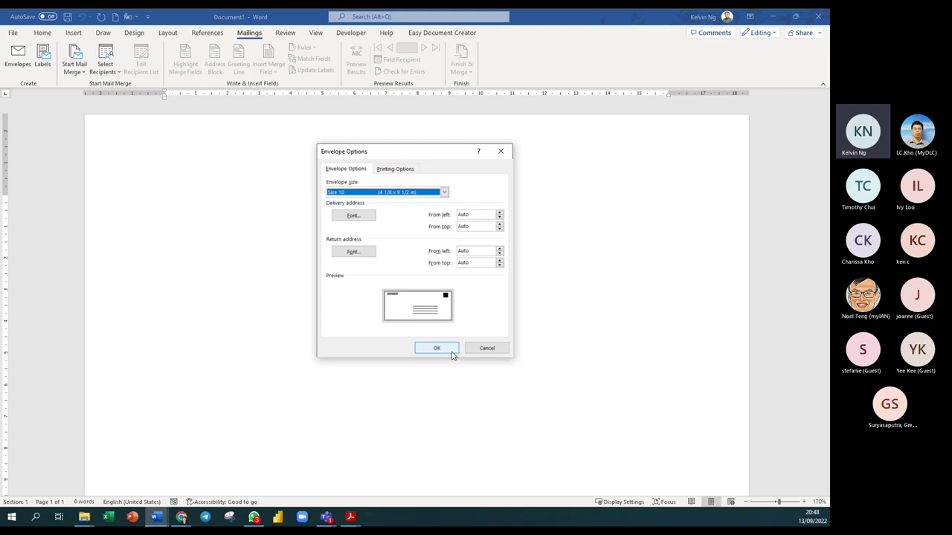
{"action": "left_click", "coordinate": [404, 174]}
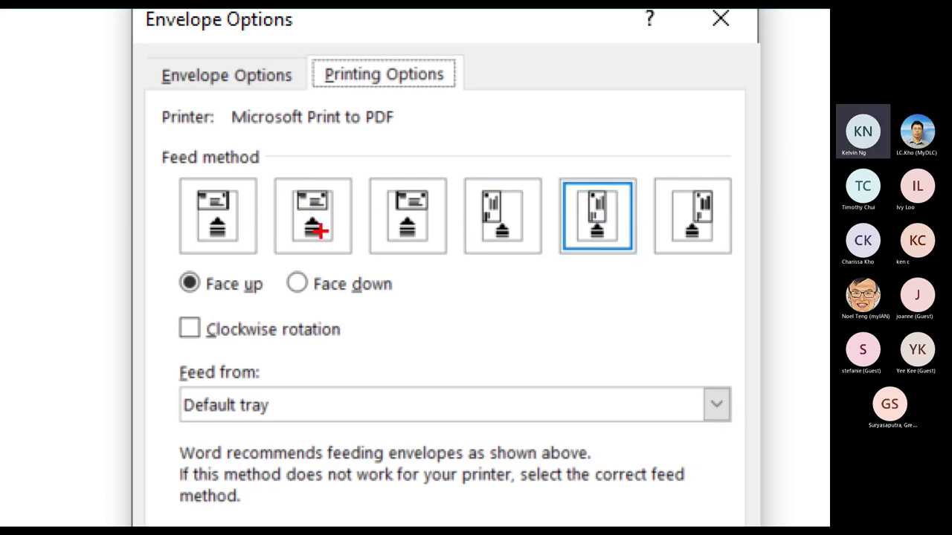
Step: Review both envelope option tabs and apply the Size 10 envelope setup to Document1
{"action": "mouse_move", "coordinate": [363, 165]}
{"action": "left_mouse_down"}
{"action": "mouse_move", "coordinate": [260, 257]}
{"action": "mouse_move", "coordinate": [262, 169]}
{"action": "left_mouse_up"}
{"action": "mouse_move", "coordinate": [608, 240]}
{"action": "left_mouse_down"}
{"action": "mouse_move", "coordinate": [622, 282]}
{"action": "mouse_move", "coordinate": [632, 222]}
{"action": "left_mouse_up"}
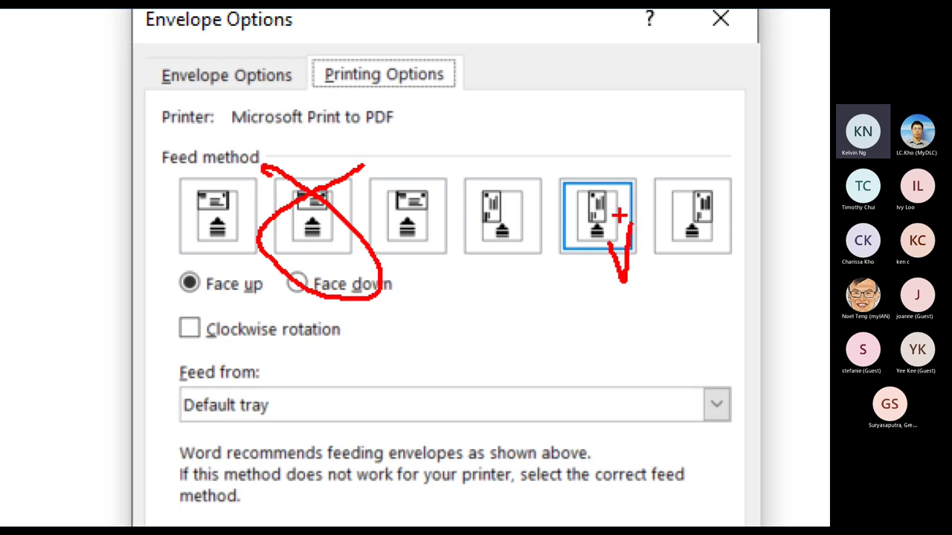
{"action": "key", "text": "e"}
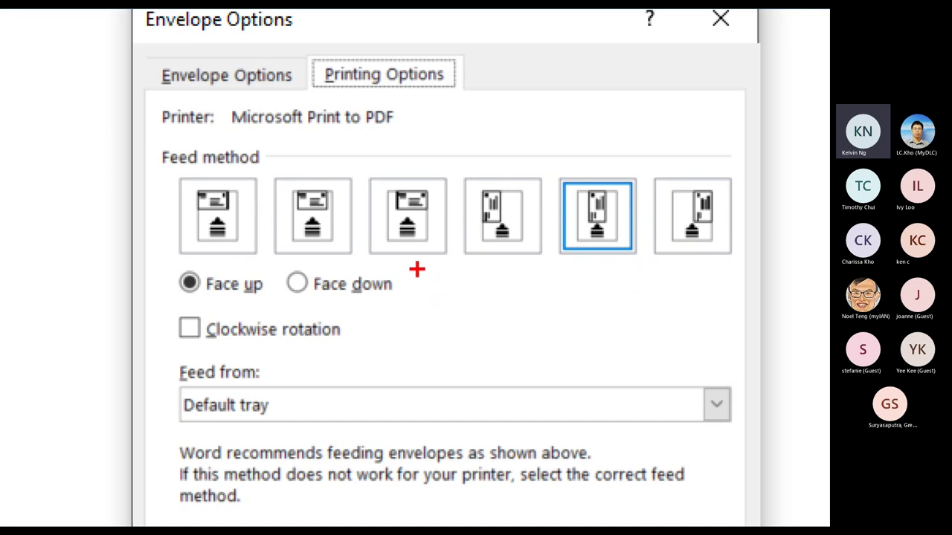
{"action": "mouse_move", "coordinate": [409, 258]}
{"action": "left_mouse_down"}
{"action": "mouse_move", "coordinate": [257, 296]}
{"action": "mouse_move", "coordinate": [158, 305]}
{"action": "left_mouse_up"}
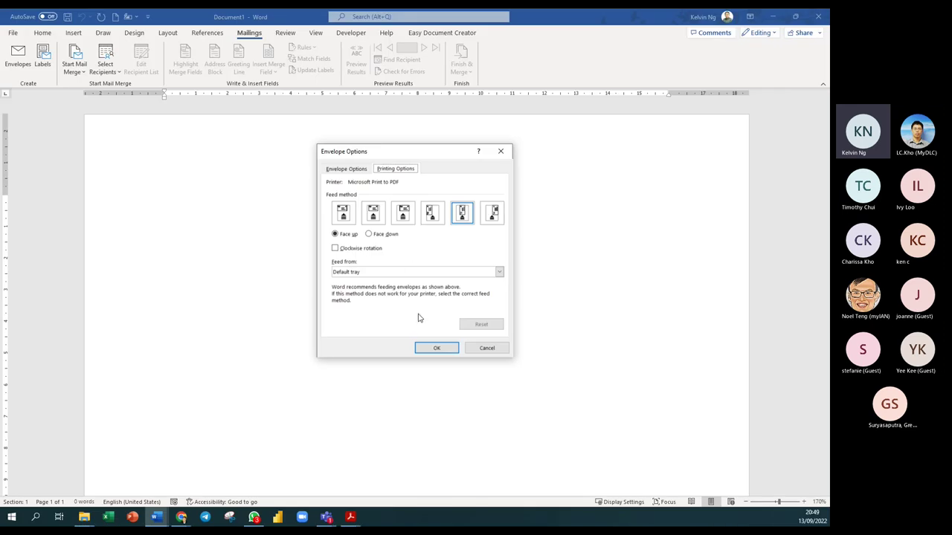
{"action": "left_click", "coordinate": [349, 172]}
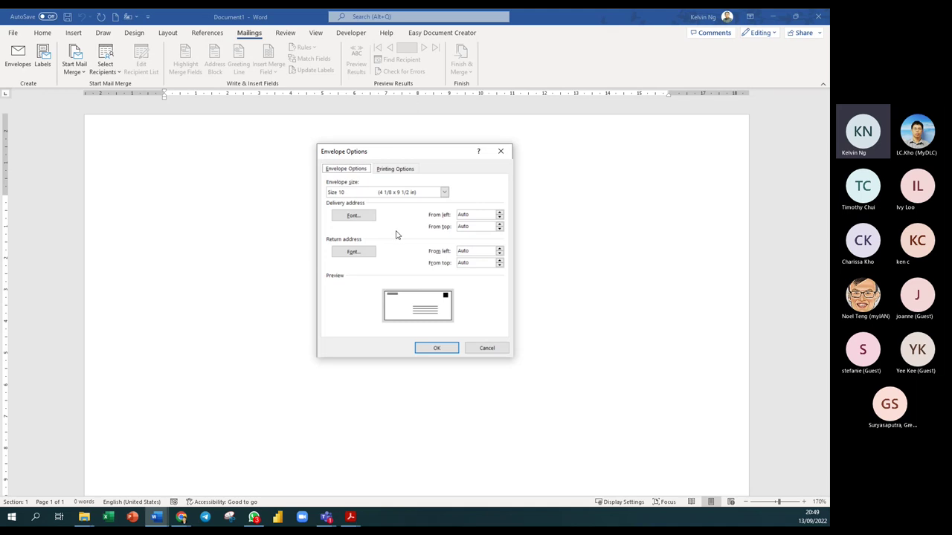
{"action": "left_click", "coordinate": [408, 169]}
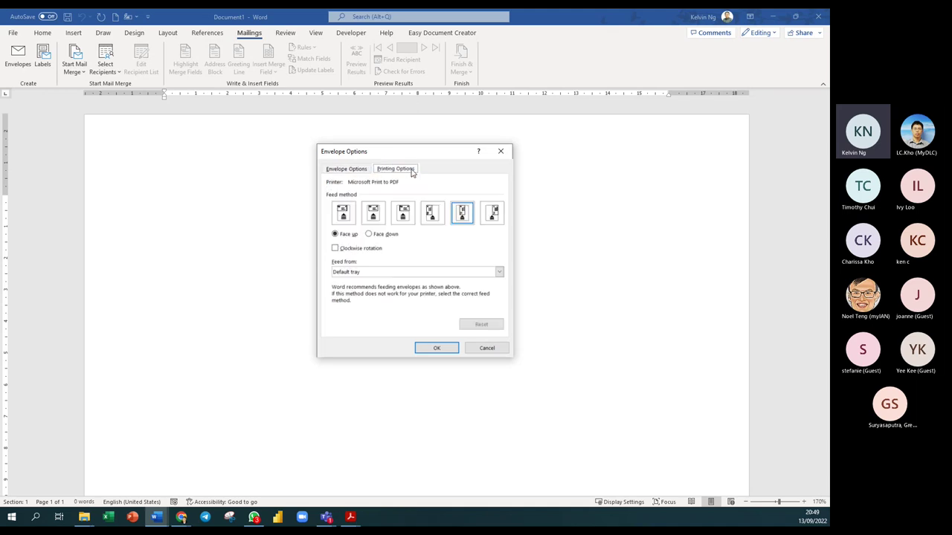
{"action": "left_click", "coordinate": [354, 172]}
{"action": "left_click", "coordinate": [448, 351]}
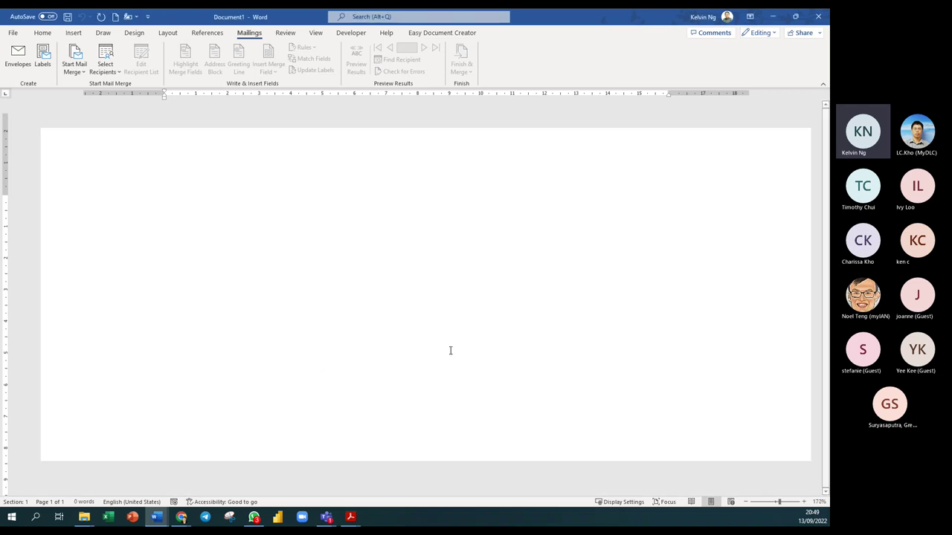
Step: Turn on Show/Hide ¶ to reveal paragraph marks on the envelope page
{"action": "scroll", "coordinate": [353, 280], "scroll_direction": "down", "scroll_amount": 3, "text": "ctrl"}
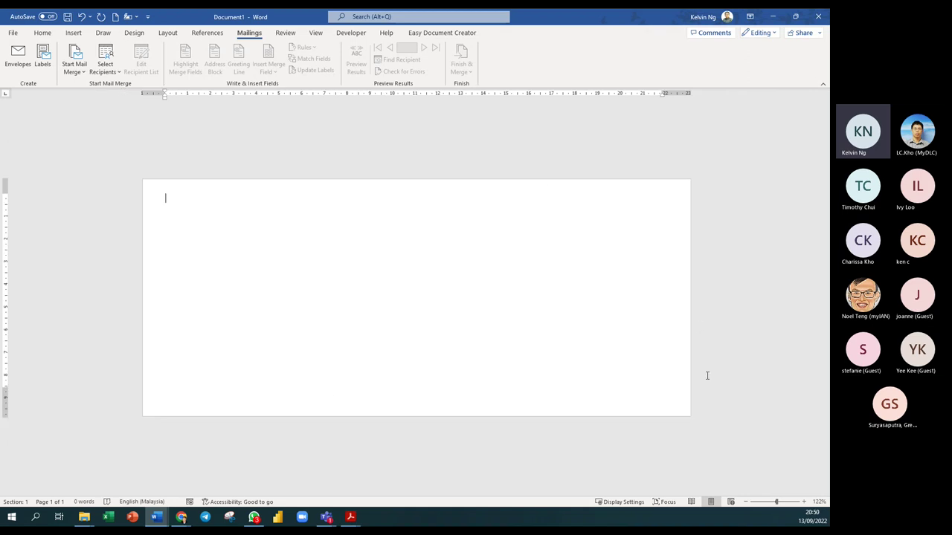
{"action": "scroll", "coordinate": [291, 342], "scroll_direction": "up", "scroll_amount": 4, "text": "ctrl"}
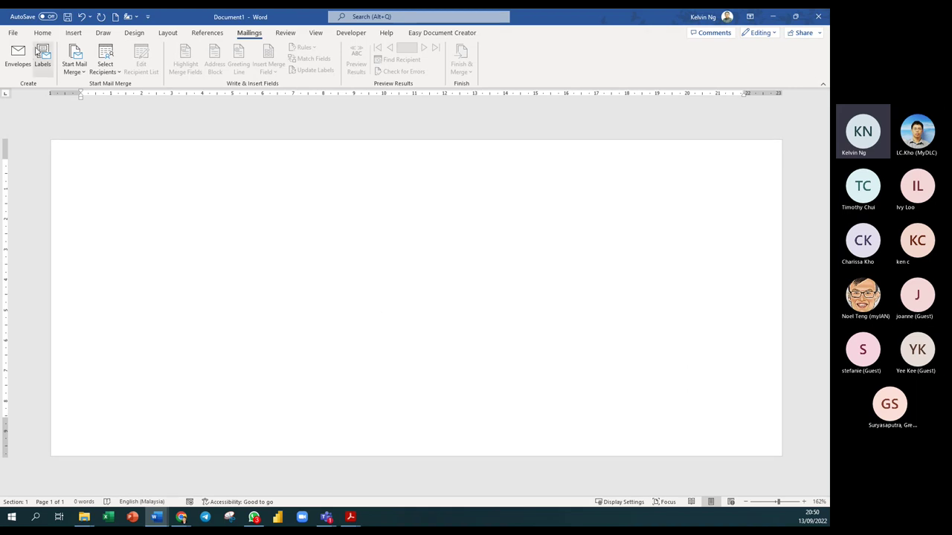
{"action": "left_click", "coordinate": [42, 33]}
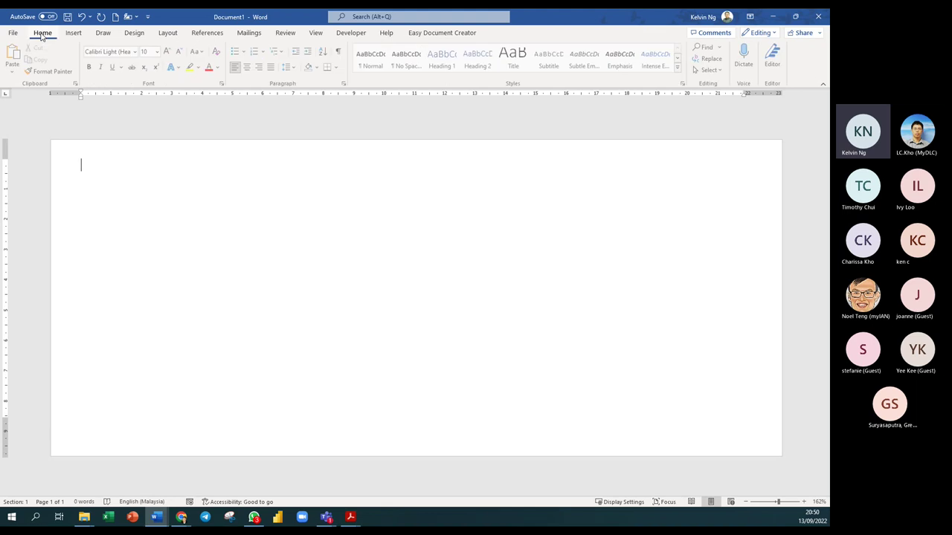
{"action": "left_click", "coordinate": [340, 57]}
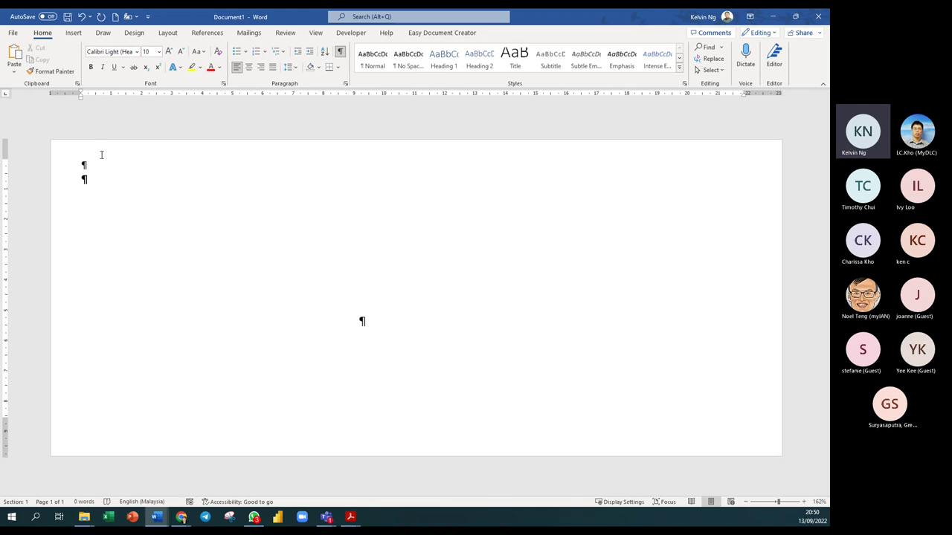
Step: Insert the yellow SECURITY stock image found by searching 'logo'
{"action": "left_click", "coordinate": [73, 35]}
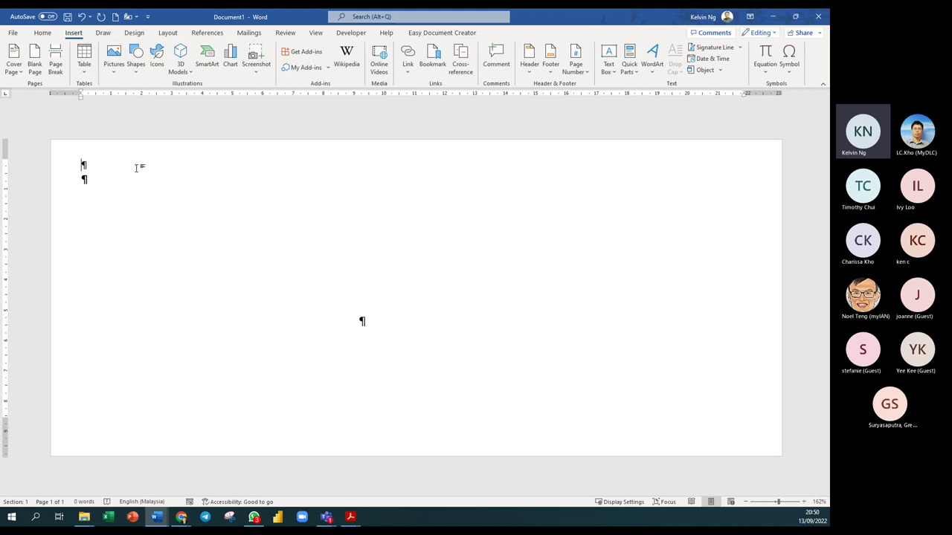
{"action": "left_click", "coordinate": [118, 71]}
{"action": "left_click", "coordinate": [149, 114]}
{"action": "type", "text": "micro"}
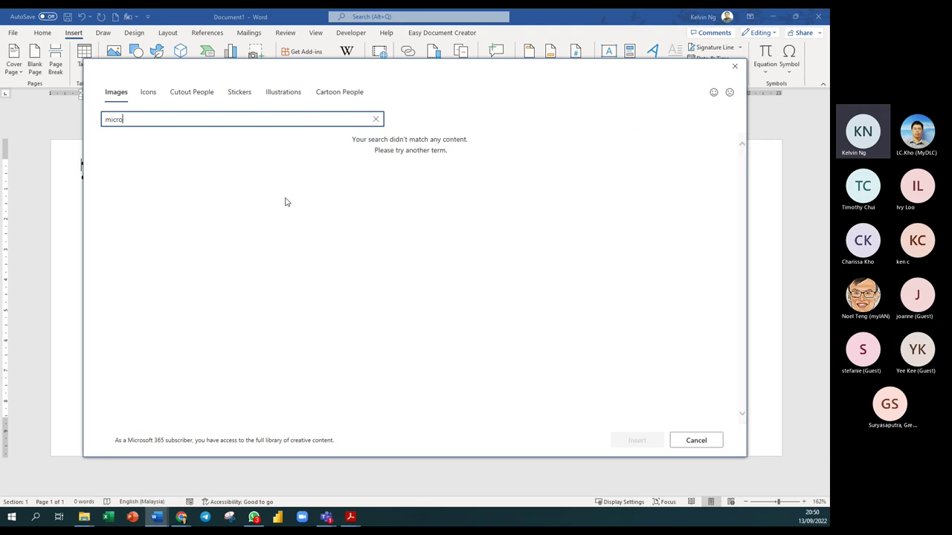
{"action": "type", "text": "soft"}
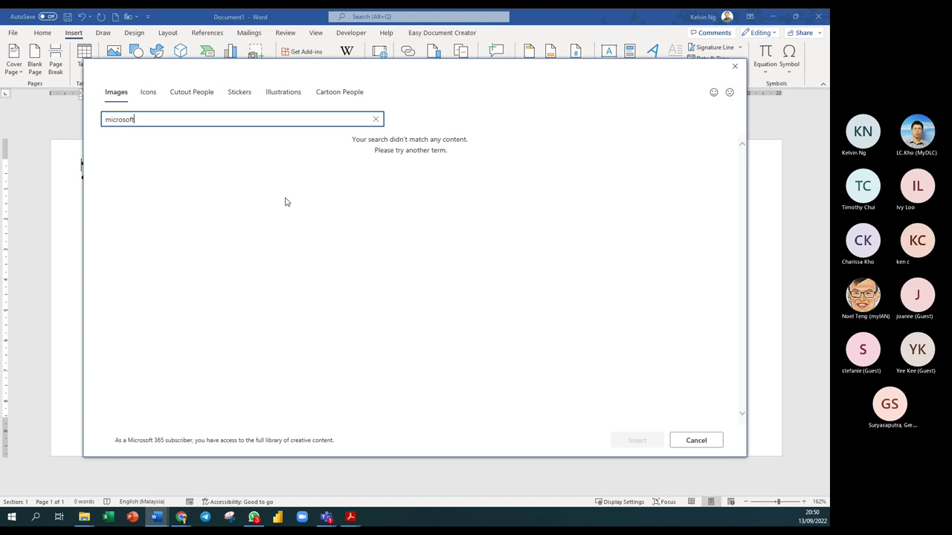
{"action": "key", "text": "BackSpace"}
{"action": "key", "text": "BackSpace"}
{"action": "key", "text": "BackSpace"}
{"action": "key", "text": "BackSpace"}
{"action": "key", "text": "BackSpace"}
{"action": "key", "text": "BackSpace"}
{"action": "key", "text": "BackSpace"}
{"action": "key", "text": "BackSpace"}
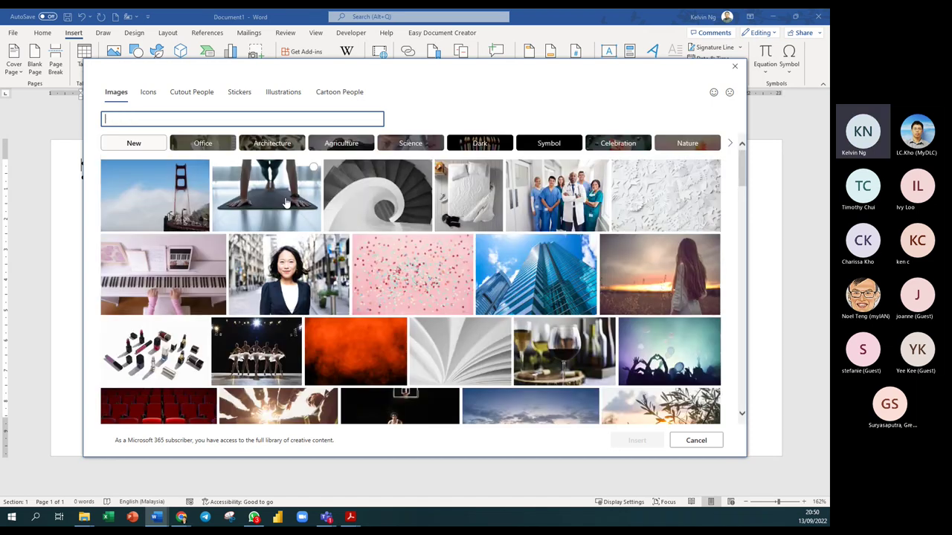
{"action": "type", "text": "logo"}
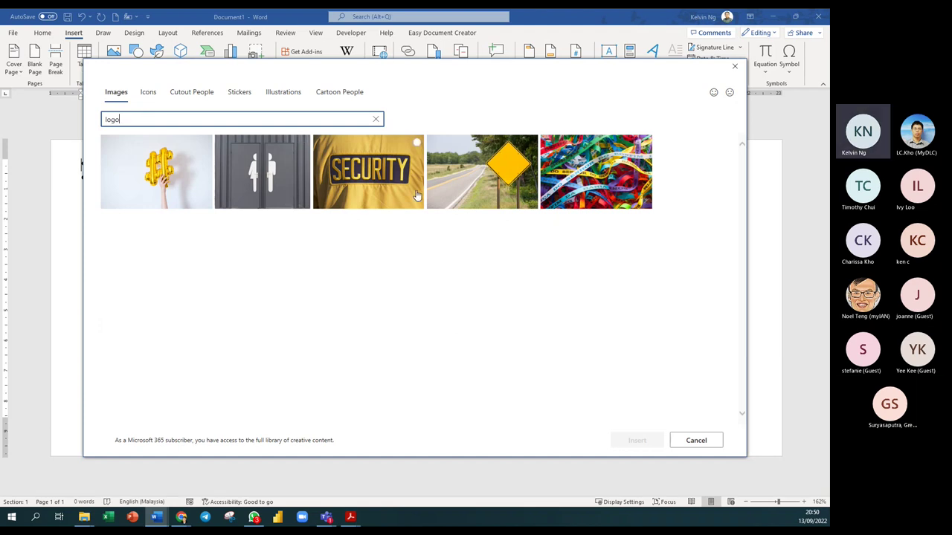
{"action": "left_click", "coordinate": [386, 192]}
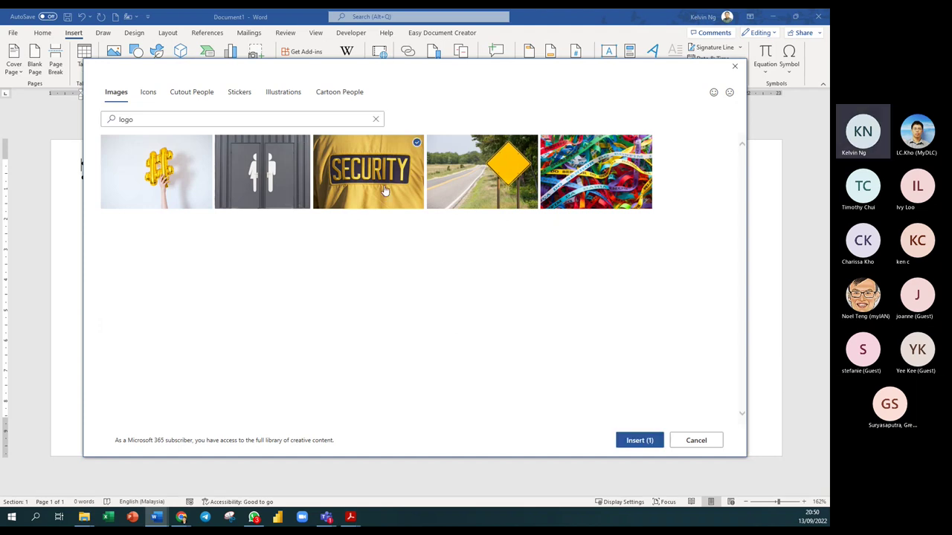
{"action": "left_click", "coordinate": [637, 440]}
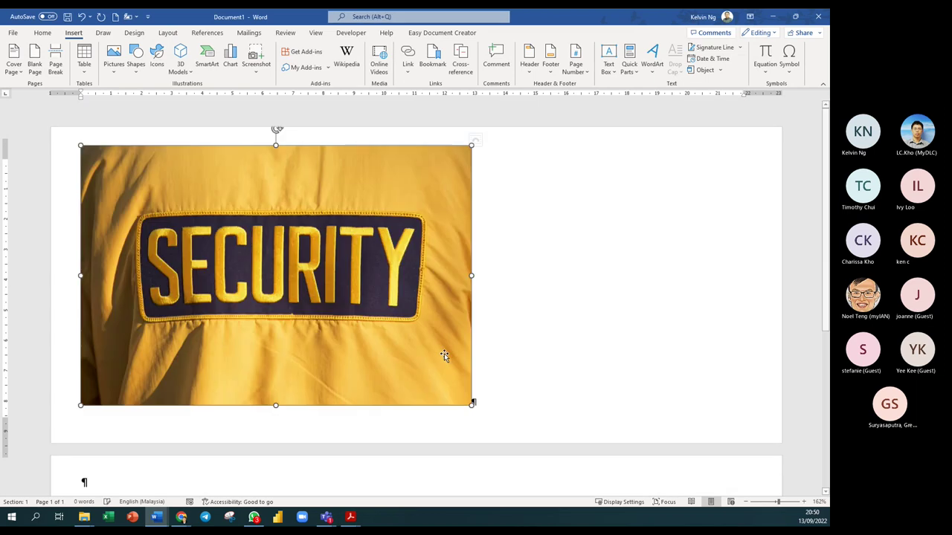
Step: Shrink the SECURITY picture and crop its bottom strip, leaving a 1.53 × 0.49 cm logo
{"action": "left_click_drag", "start_coordinate": [472, 391], "coordinate": [142, 199]}
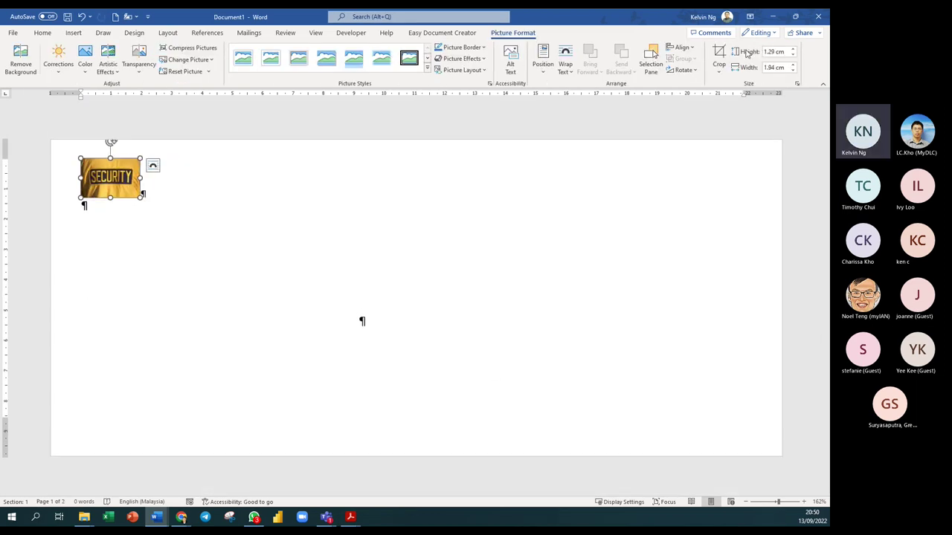
{"action": "left_click", "coordinate": [718, 54]}
{"action": "left_click_drag", "start_coordinate": [110, 198], "coordinate": [134, 167]}
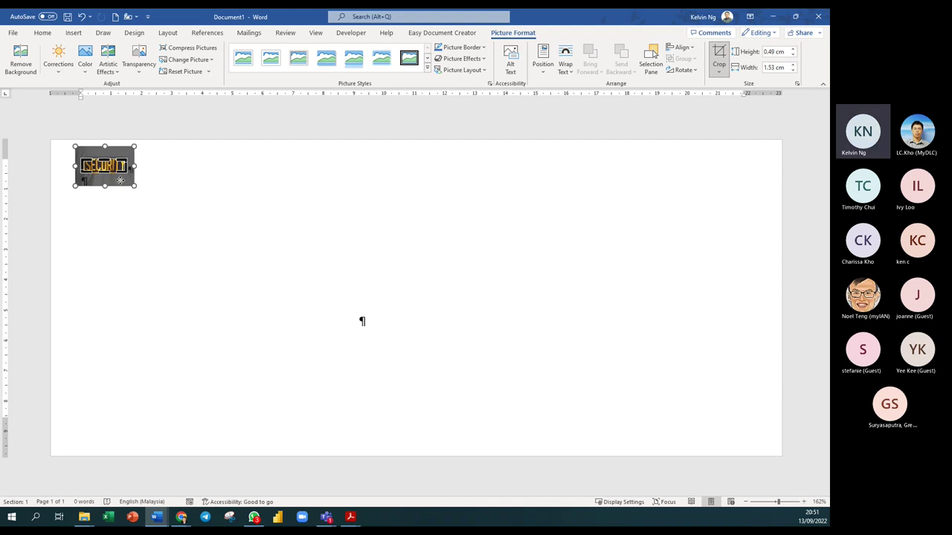
{"action": "left_click", "coordinate": [719, 53]}
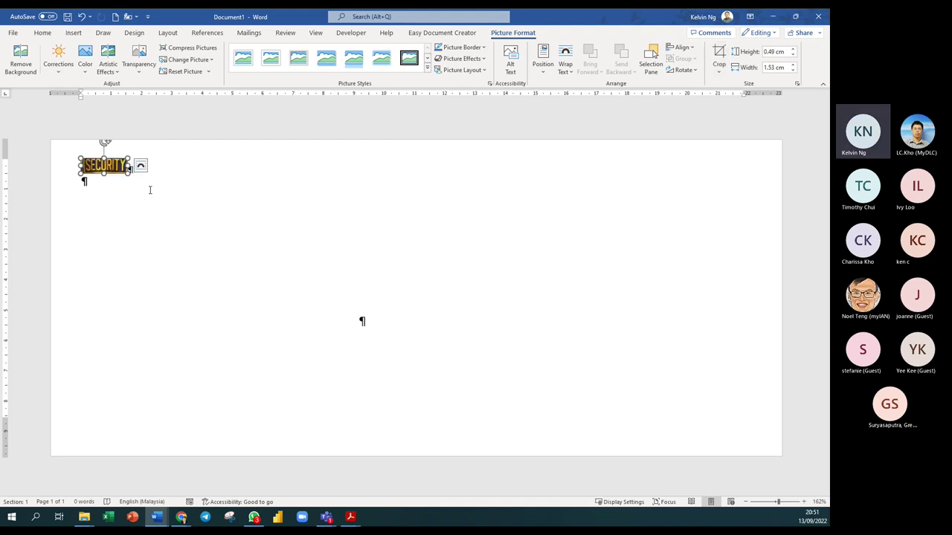
{"action": "left_click", "coordinate": [104, 183]}
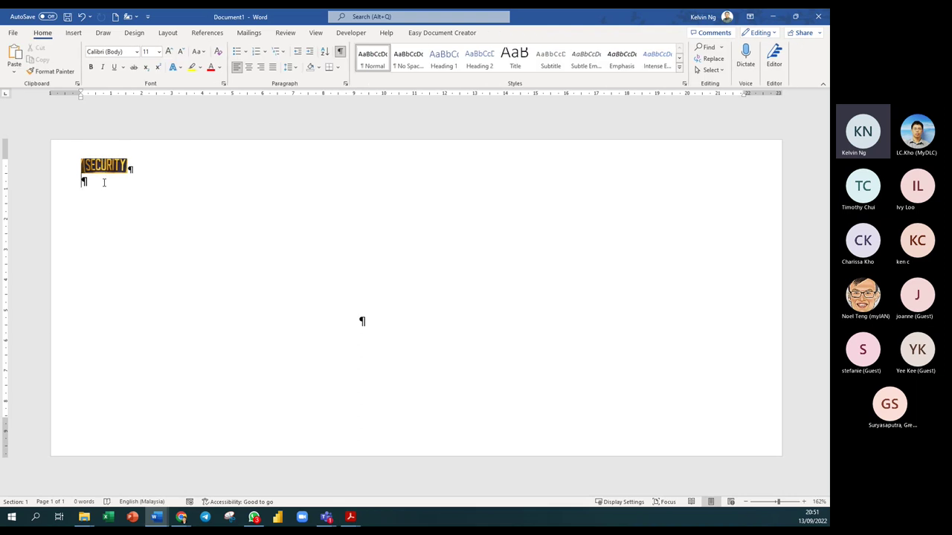
Step: Type the one-line return address below the logo, then select the logo and address lines
{"action": "type", "text": "No 1, Jalan Satu, "}
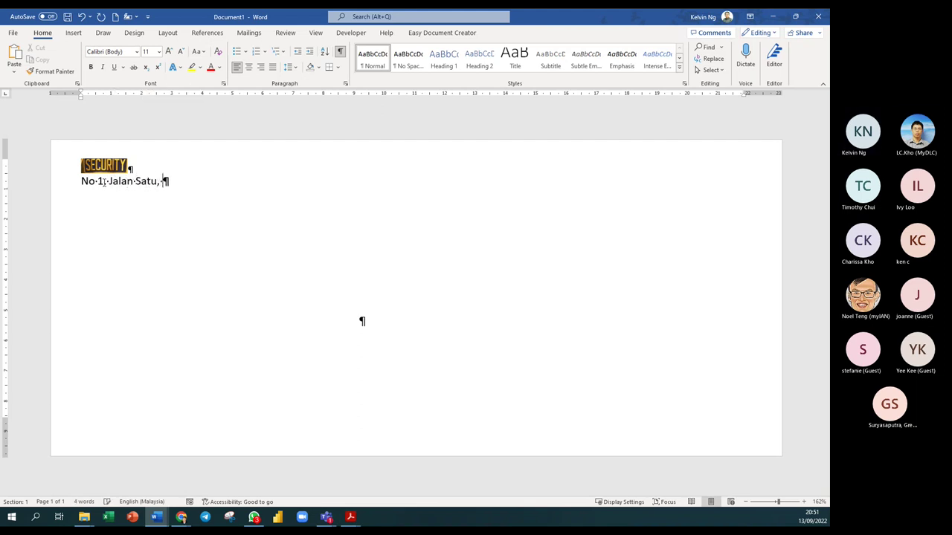
{"action": "type", "text": "Negeri S"}
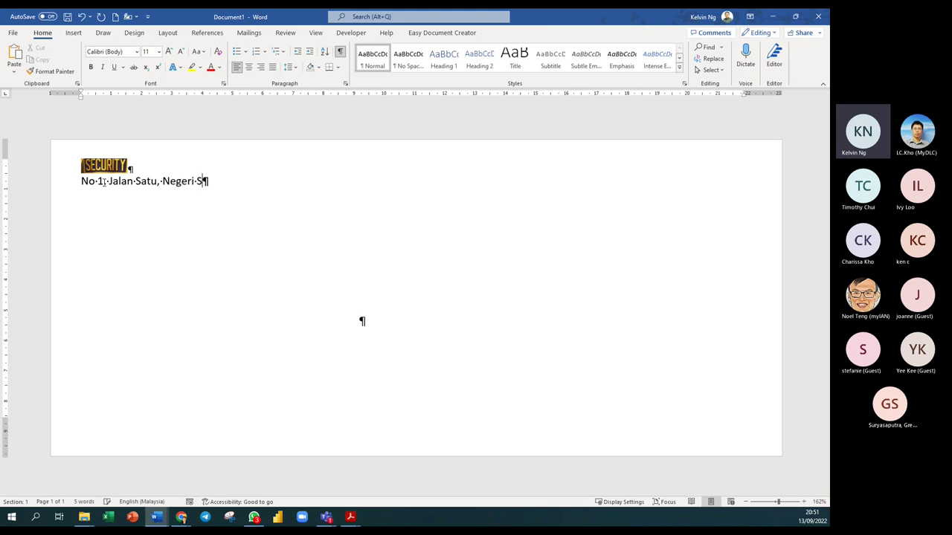
{"action": "type", "text": "embilan"}
{"action": "type", "text": ", Ne"}
{"action": "type", "text": "a"}
{"action": "key", "text": "BackSpace"}
{"action": "key", "text": "BackSpace"}
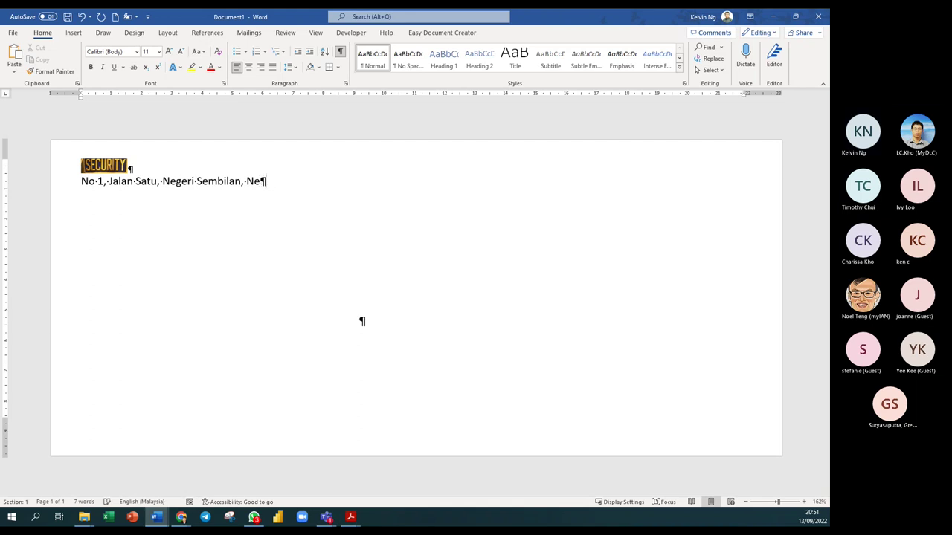
{"action": "type", "text": "gara Dun"}
{"action": "key", "text": "BackSpace"}
{"action": "type", "text": "a"}
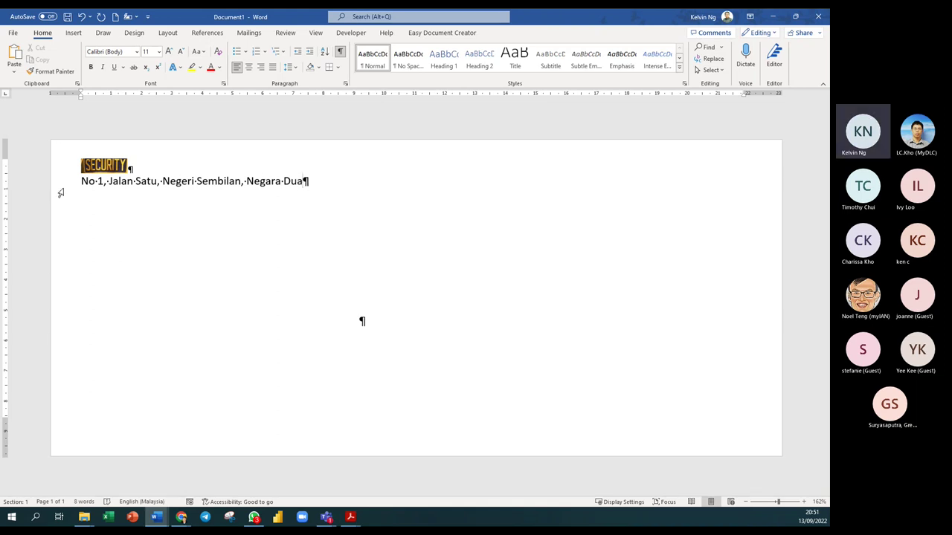
{"action": "left_click_drag", "start_coordinate": [61, 190], "coordinate": [61, 165]}
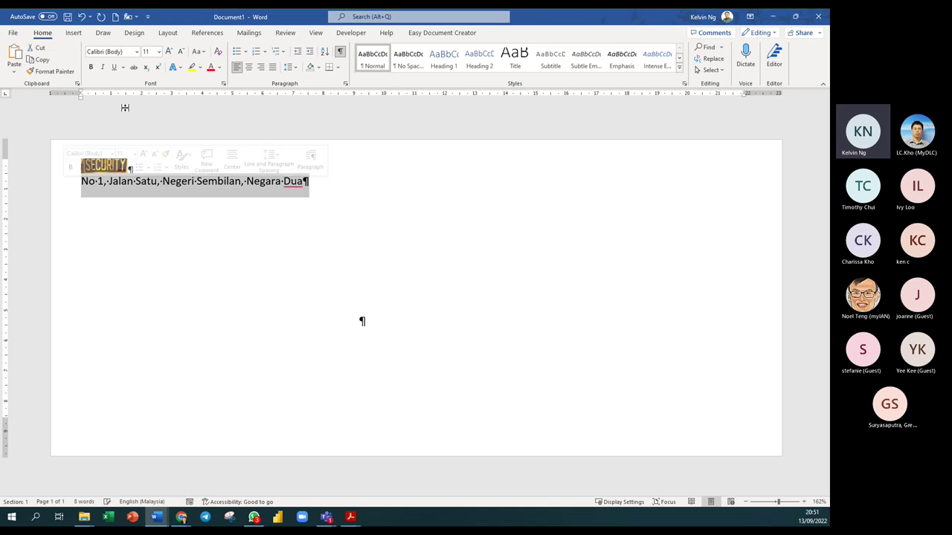
Step: Make the selected logo and return address line grey and bold
{"action": "left_click", "coordinate": [220, 67]}
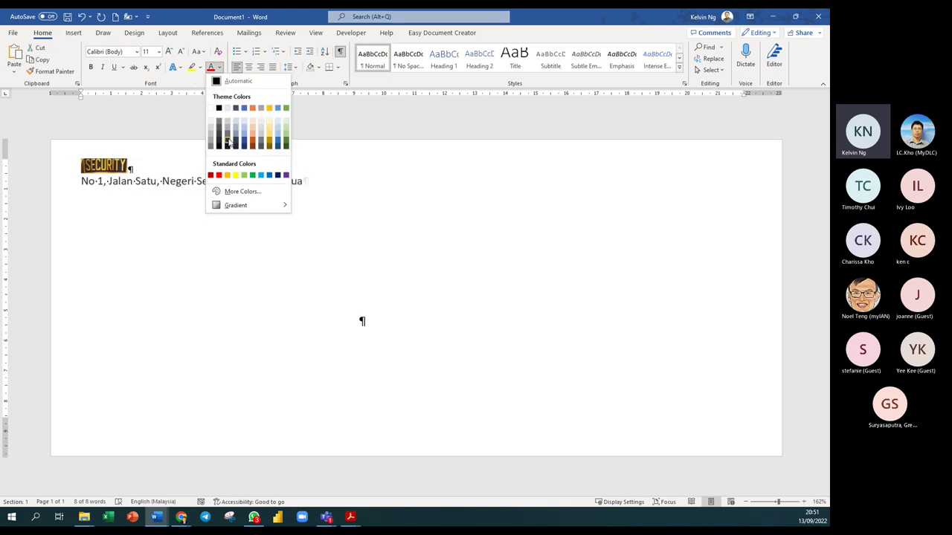
{"action": "left_click", "coordinate": [228, 137]}
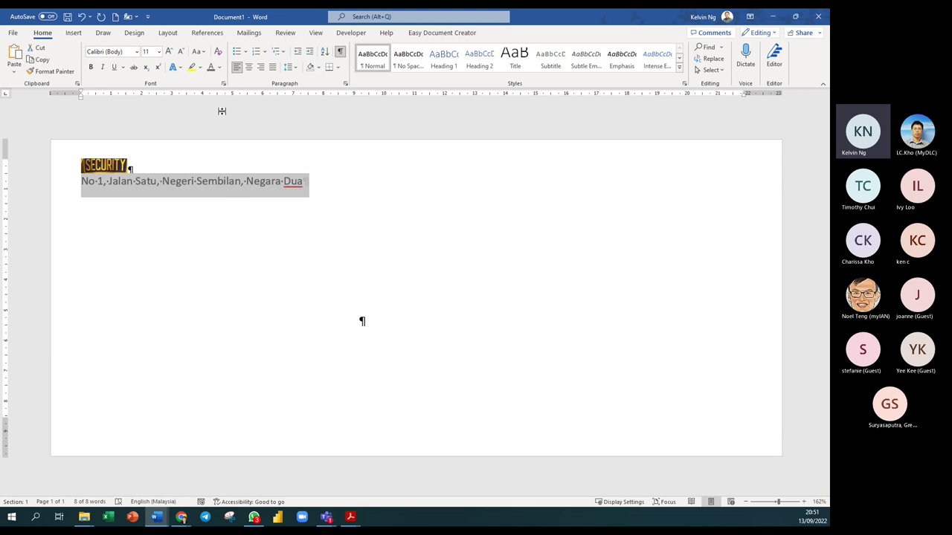
{"action": "left_click", "coordinate": [90, 66]}
{"action": "left_click", "coordinate": [297, 183]}
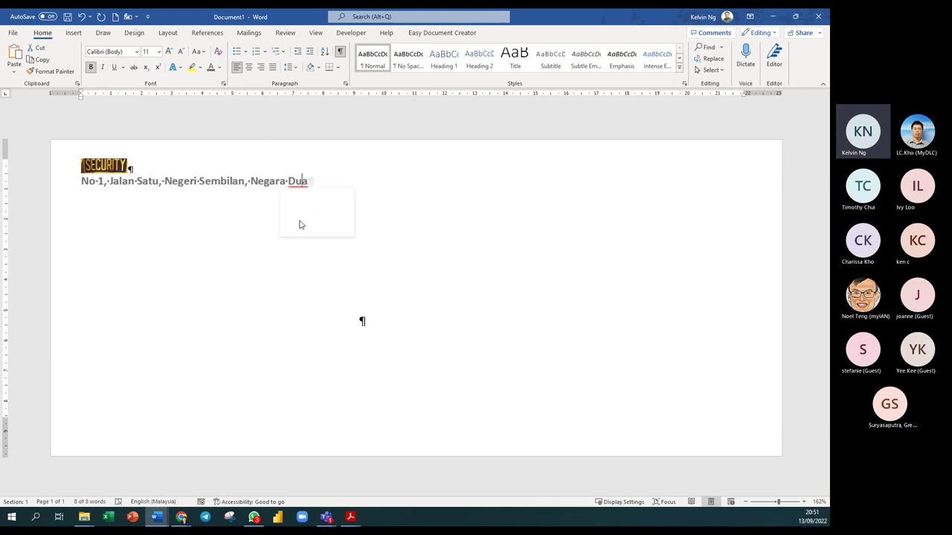
Step: Dismiss the spelling suggestion and place the cursor in the recipient address box
{"action": "left_click", "coordinate": [185, 253]}
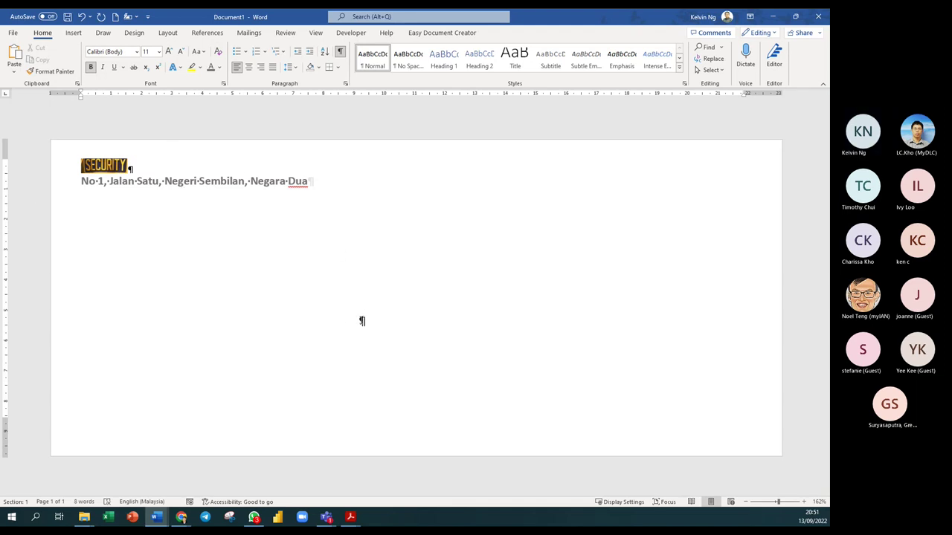
{"action": "left_click", "coordinate": [478, 318]}
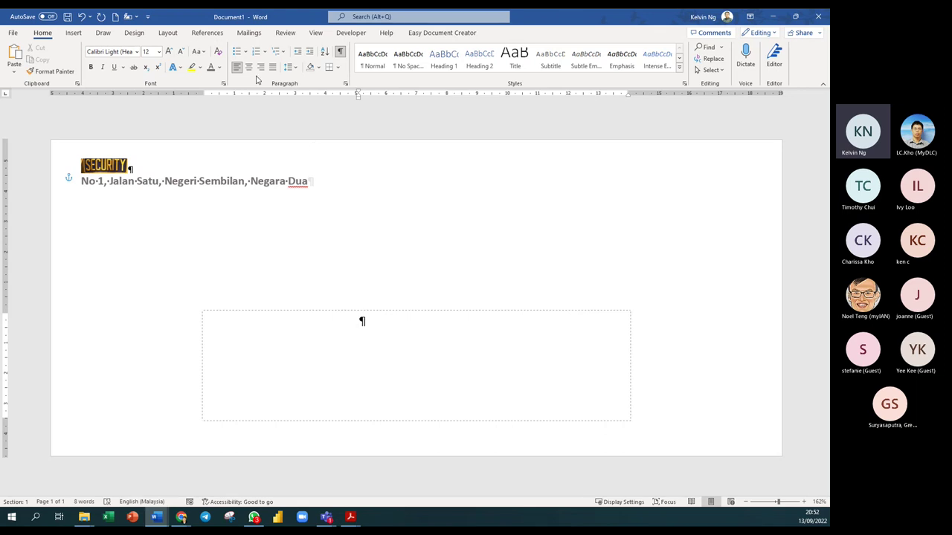
{"action": "left_click", "coordinate": [251, 34]}
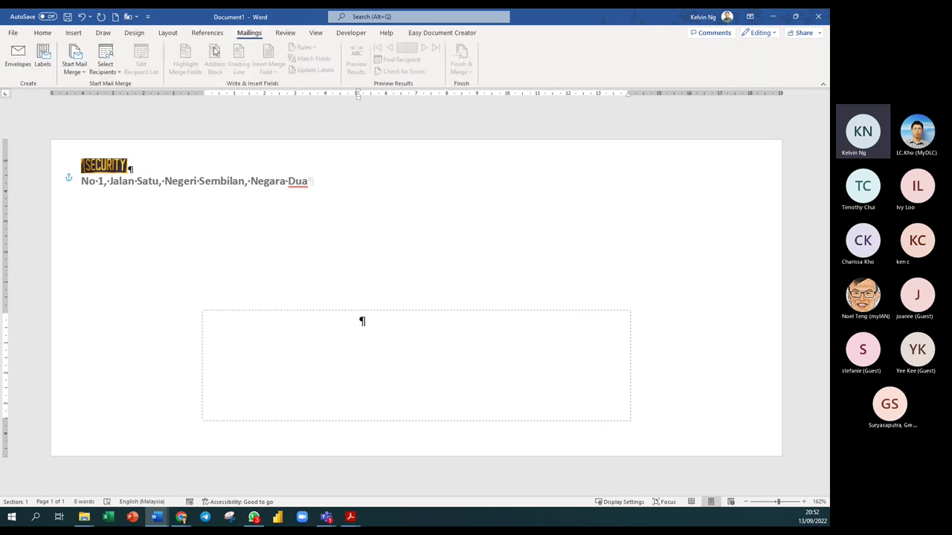
Step: Choose an existing recipient list and browse to the 13 Sept Word webinar's Mail Merge folder
{"action": "left_click", "coordinate": [105, 74]}
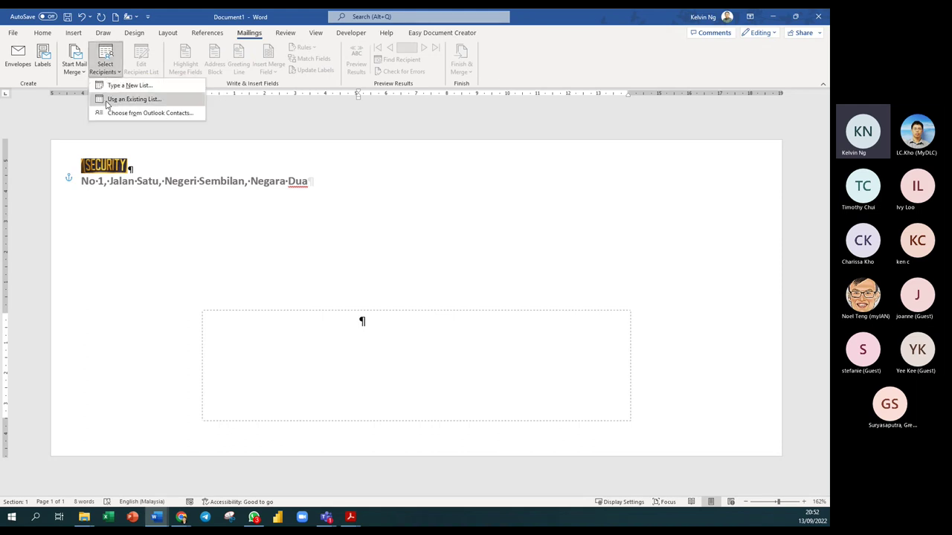
{"action": "left_click", "coordinate": [108, 101]}
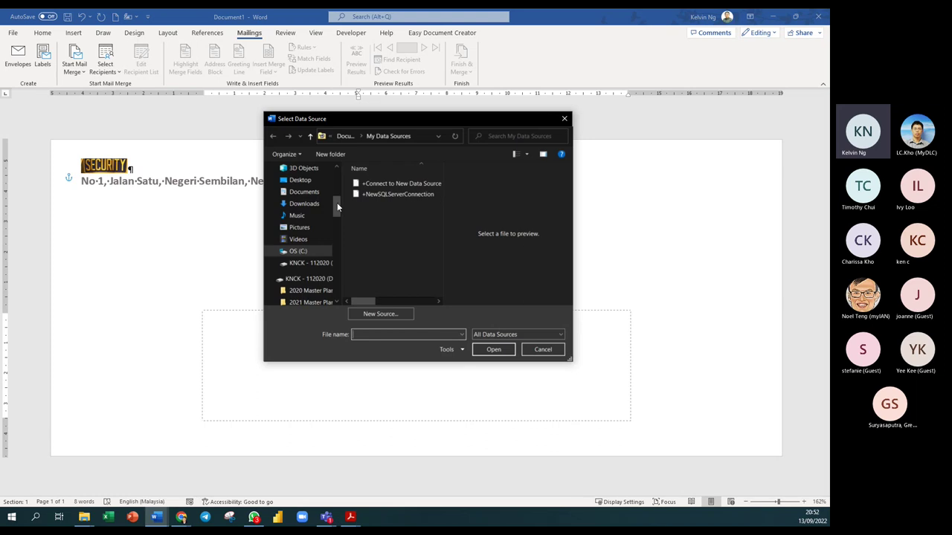
{"action": "left_click_drag", "start_coordinate": [336, 203], "coordinate": [336, 179]}
{"action": "left_click", "coordinate": [301, 203]}
{"action": "double_click", "coordinate": [410, 289]}
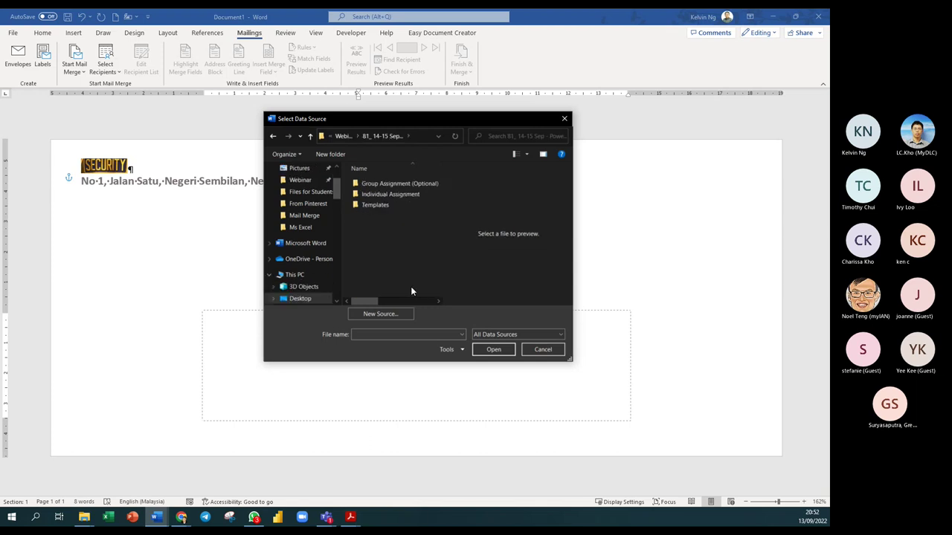
{"action": "left_click", "coordinate": [310, 136]}
{"action": "scroll", "coordinate": [394, 257], "scroll_direction": "down", "scroll_amount": 1}
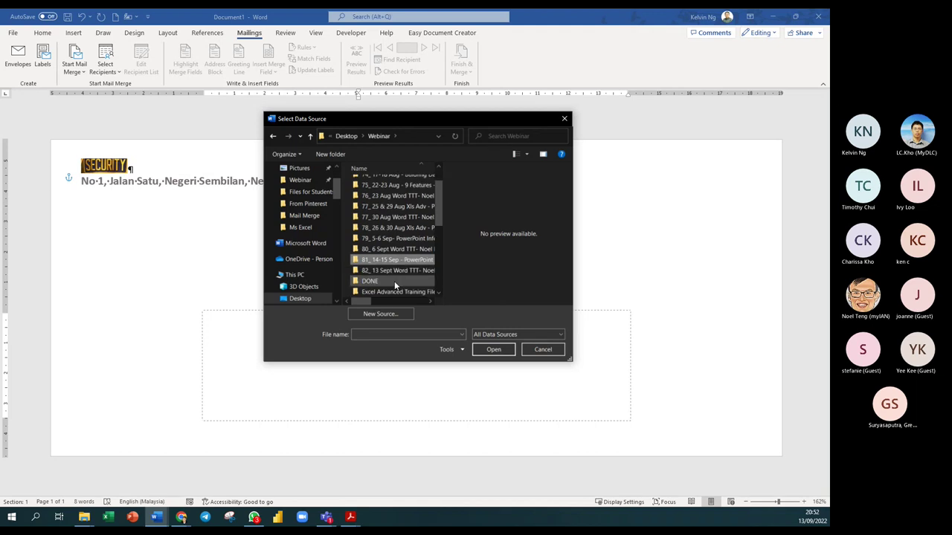
{"action": "left_click", "coordinate": [387, 274]}
{"action": "double_click", "coordinate": [387, 274]}
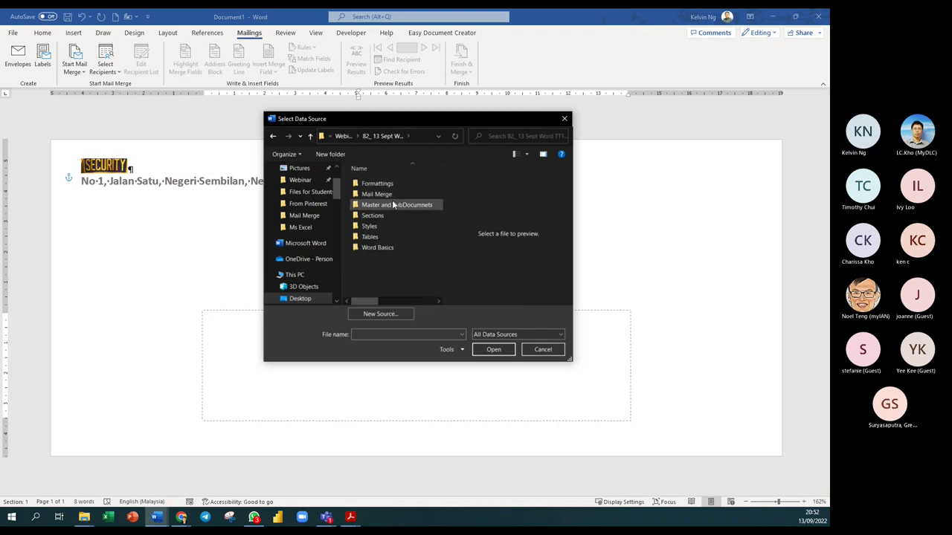
{"action": "double_click", "coordinate": [379, 195]}
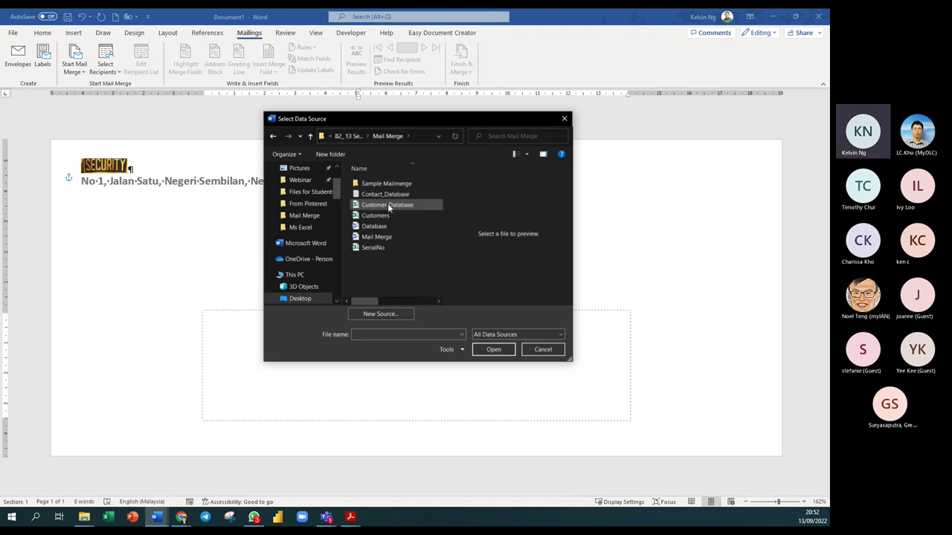
Step: Use the Customer Database workbook's Sheet1$ as the recipient list
{"action": "left_click", "coordinate": [392, 205]}
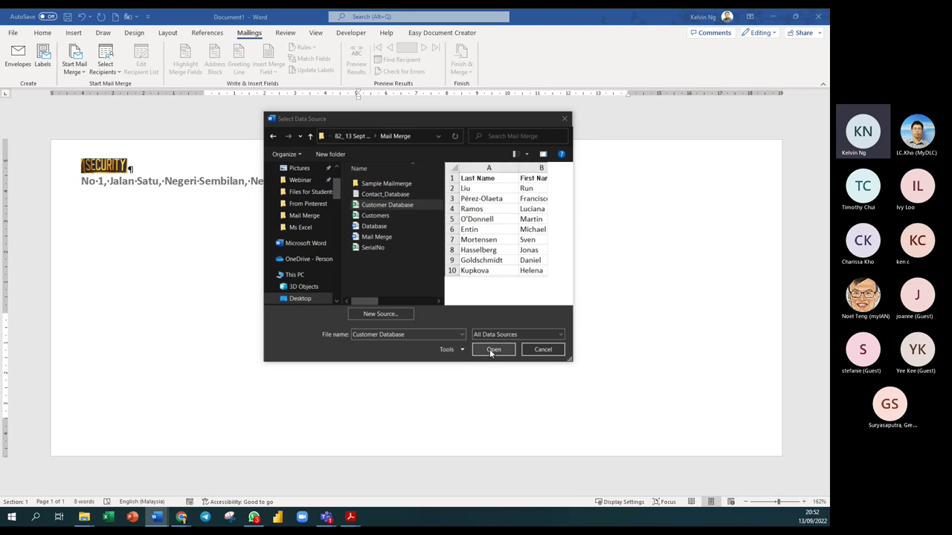
{"action": "left_click", "coordinate": [489, 349]}
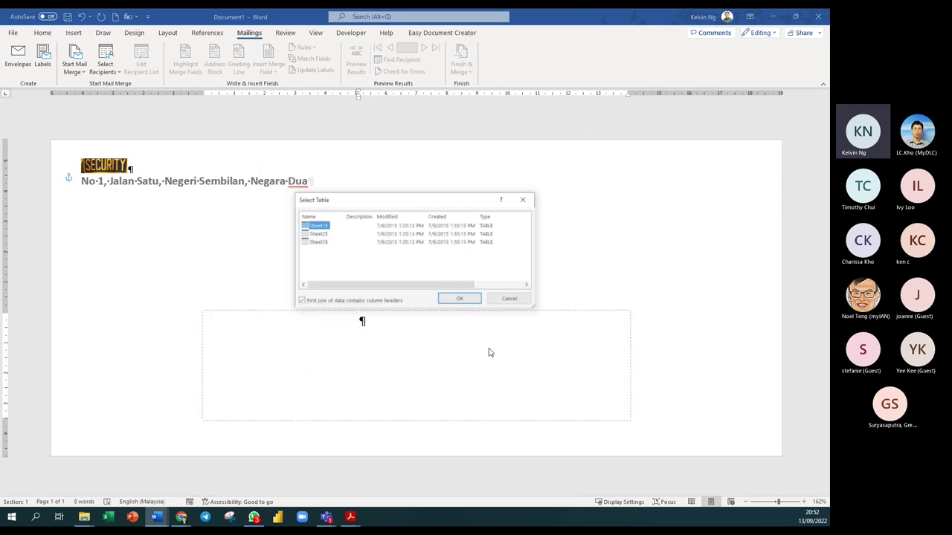
{"action": "left_click", "coordinate": [460, 299]}
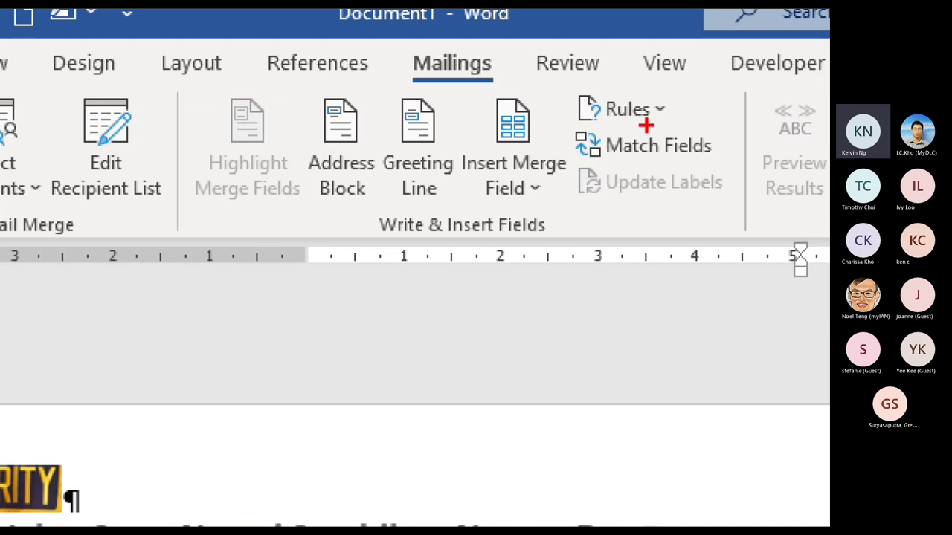
{"action": "left_click_drag", "start_coordinate": [585, 70], "coordinate": [263, 262]}
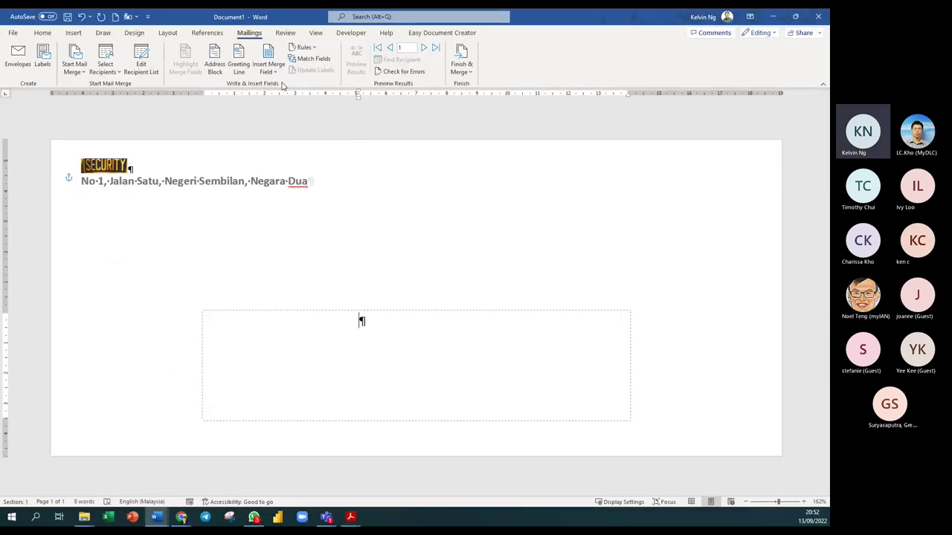
{"action": "left_click", "coordinate": [269, 69]}
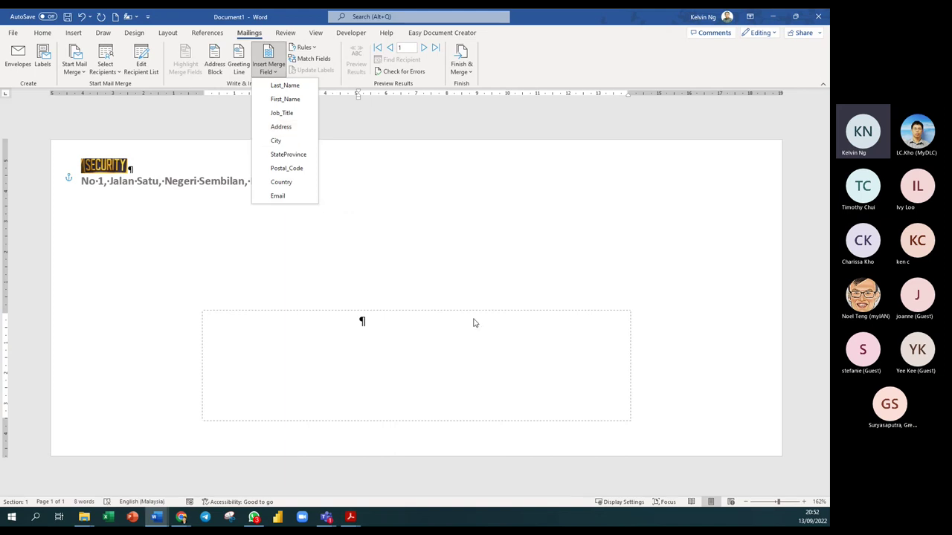
{"action": "left_click", "coordinate": [361, 322]}
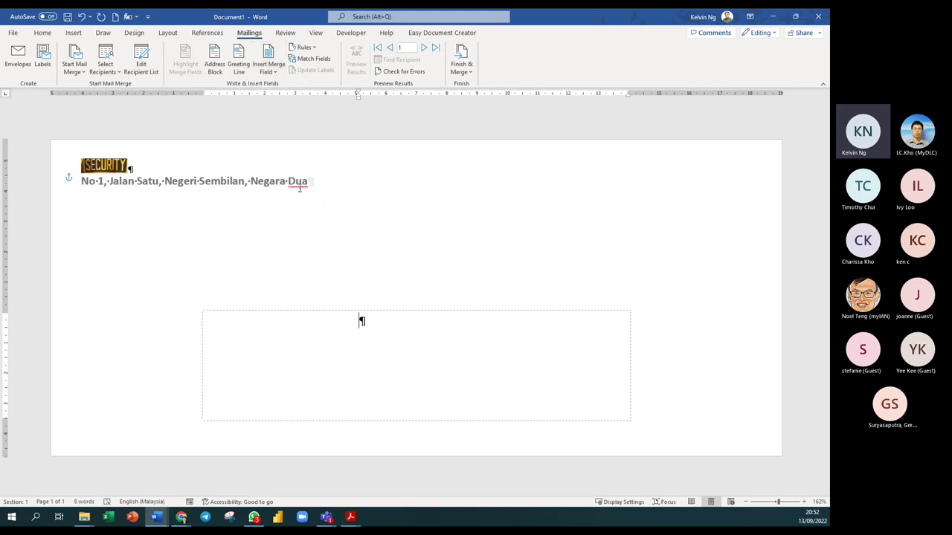
{"action": "left_click", "coordinate": [216, 76]}
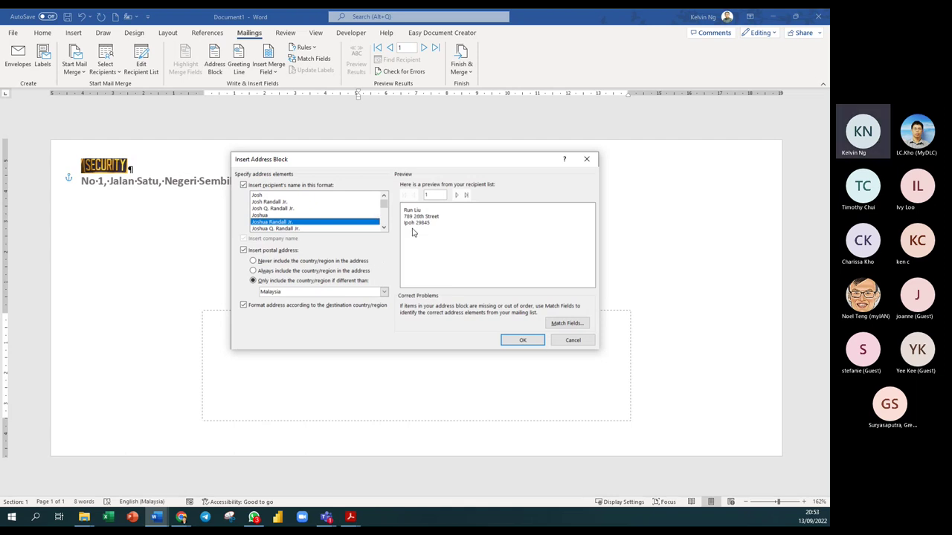
Step: Insert an address block with State matched to the State/Province column
{"action": "left_click", "coordinate": [572, 324]}
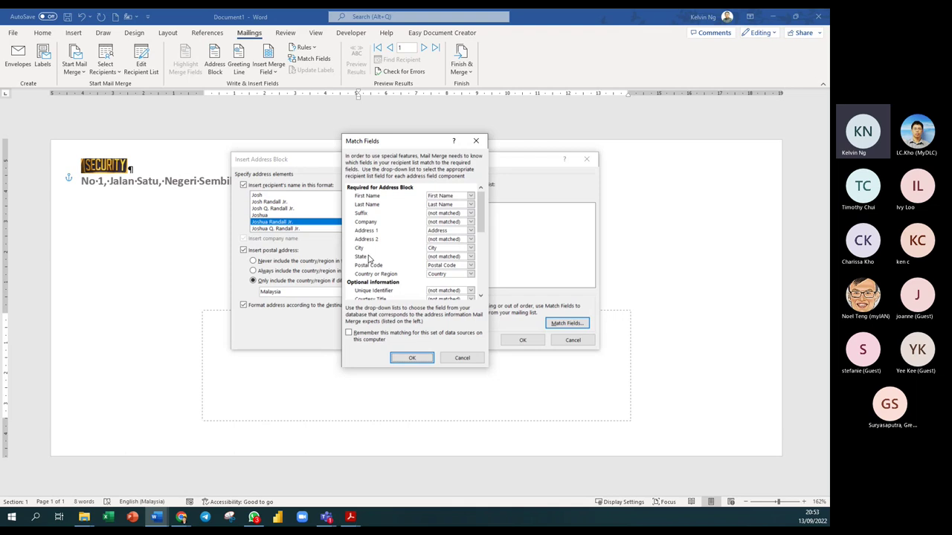
{"action": "scroll", "coordinate": [408, 260], "scroll_direction": "down", "scroll_amount": 5}
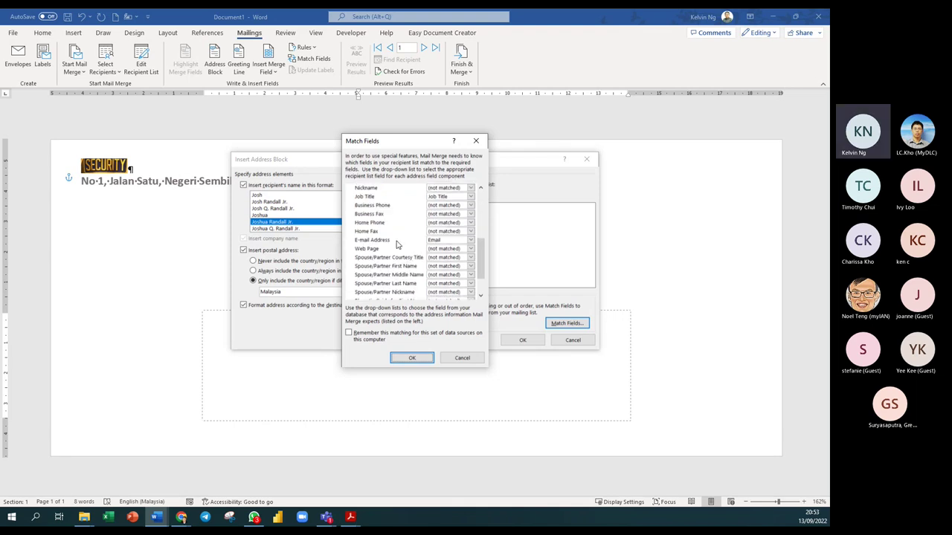
{"action": "left_click_drag", "start_coordinate": [481, 257], "coordinate": [483, 195]}
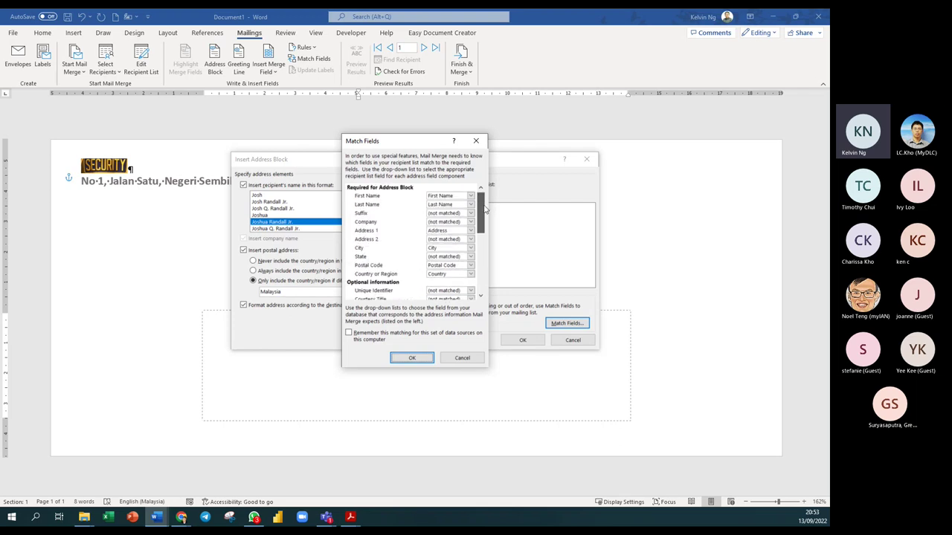
{"action": "left_click", "coordinate": [471, 258]}
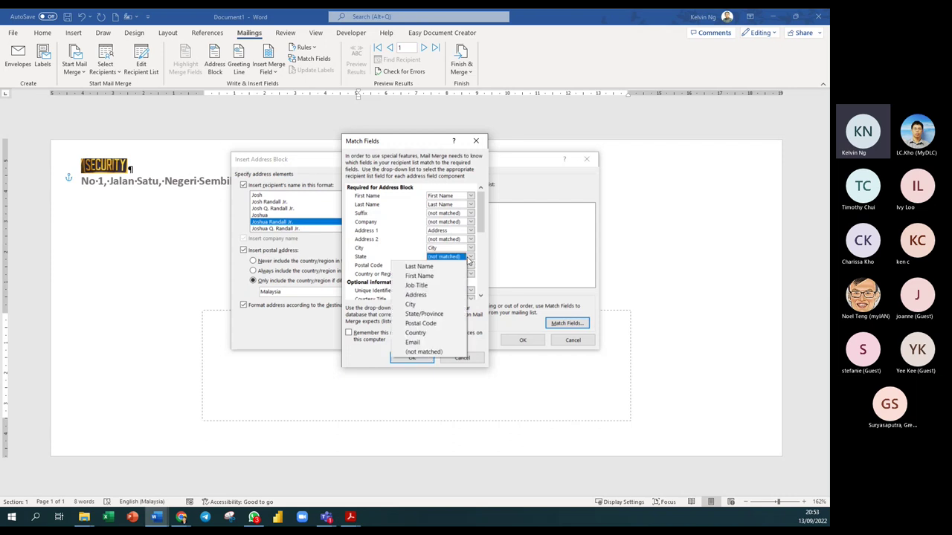
{"action": "left_click", "coordinate": [430, 314]}
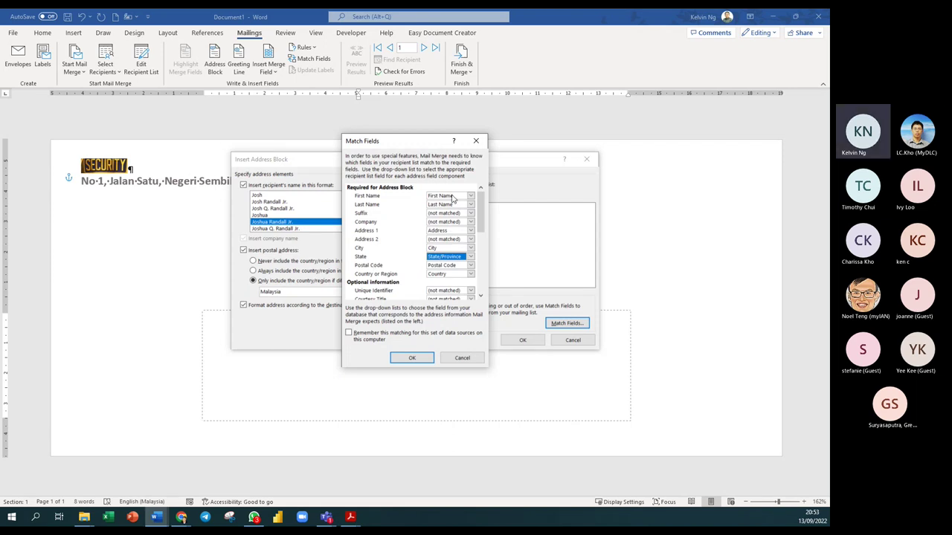
{"action": "left_click_drag", "start_coordinate": [427, 144], "coordinate": [438, 123]}
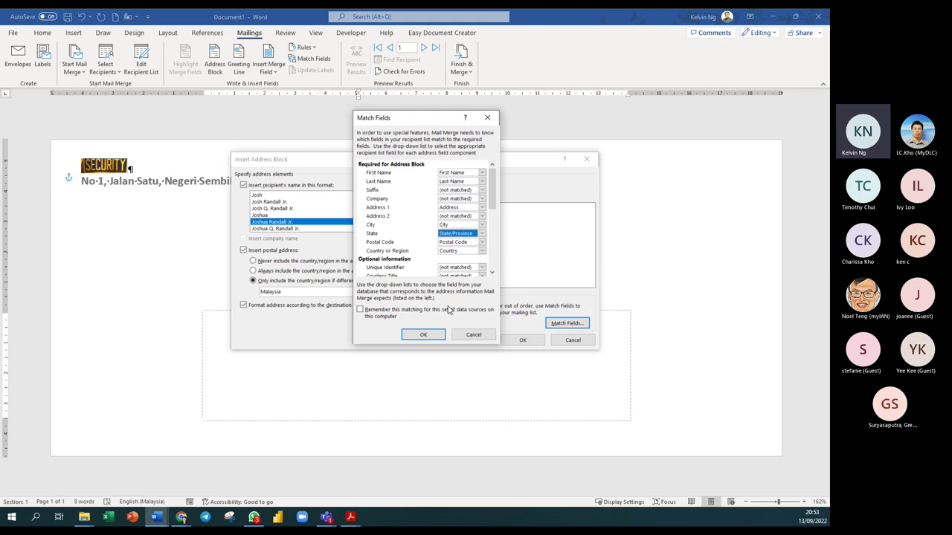
{"action": "left_click", "coordinate": [423, 335]}
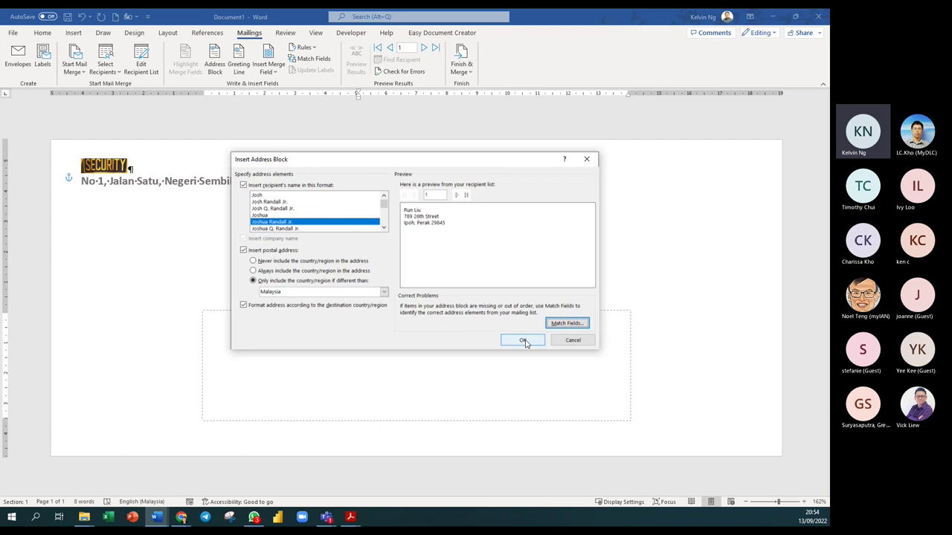
{"action": "left_click", "coordinate": [523, 340]}
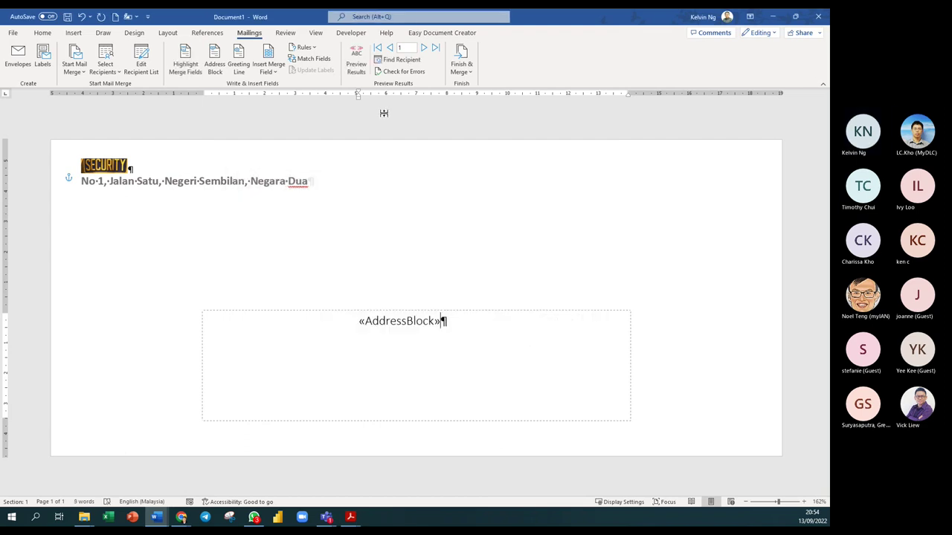
Step: Preview the first customer's merged address and enlarge it to 16 pt
{"action": "left_click", "coordinate": [357, 67]}
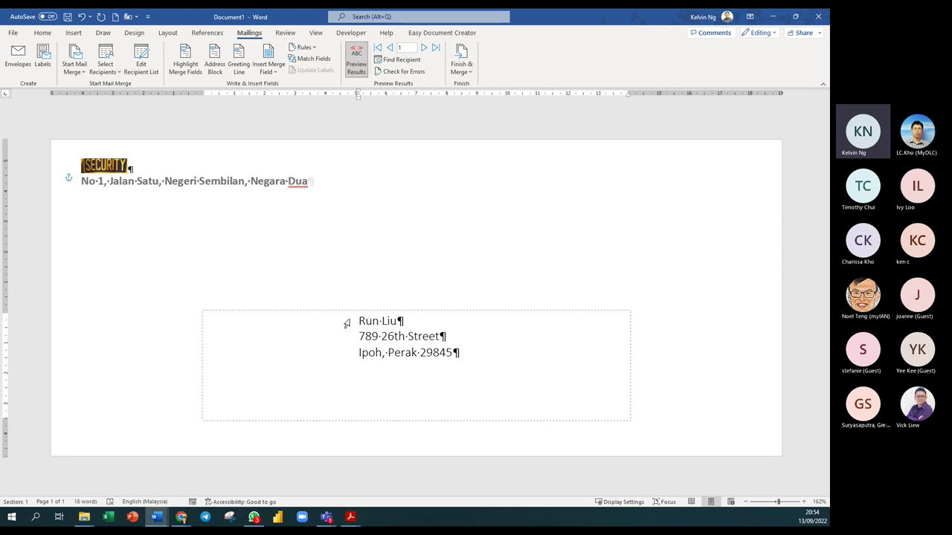
{"action": "left_click_drag", "start_coordinate": [336, 325], "coordinate": [335, 361]}
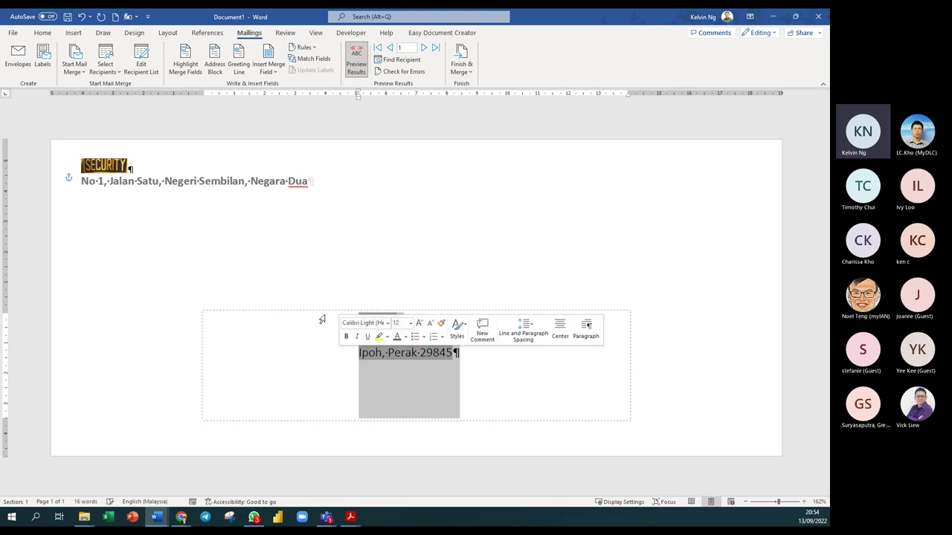
{"action": "left_click", "coordinate": [44, 34]}
{"action": "left_click", "coordinate": [169, 51]}
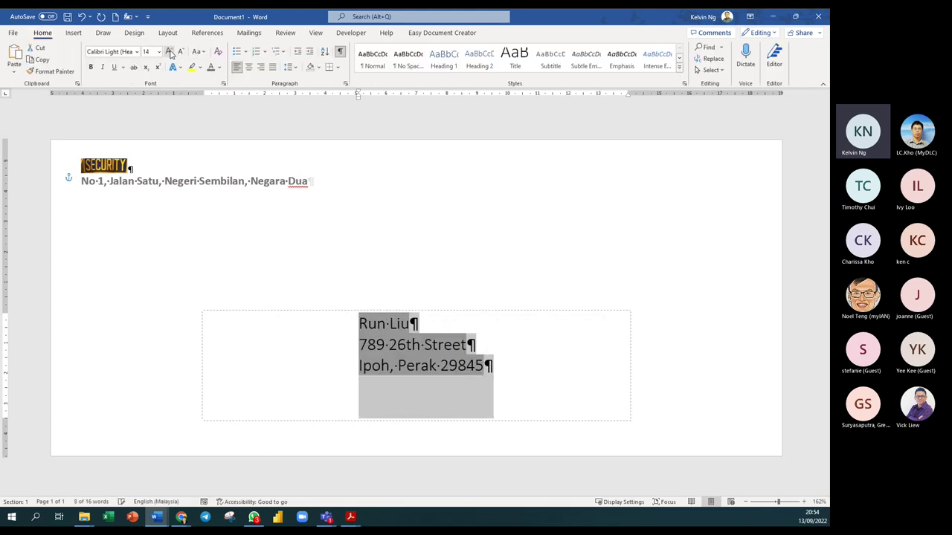
{"action": "left_click", "coordinate": [618, 359]}
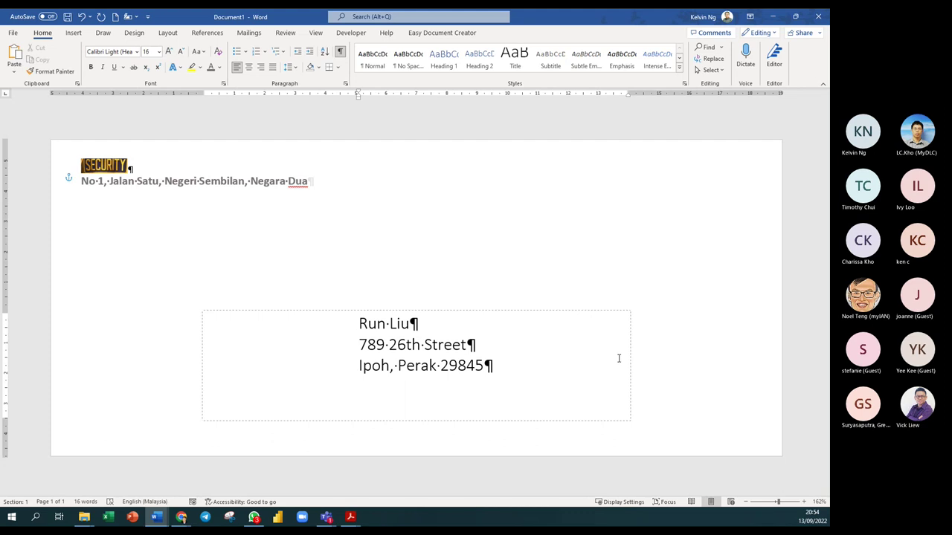
Step: Make the recipient's name line bold
{"action": "left_click", "coordinate": [314, 320]}
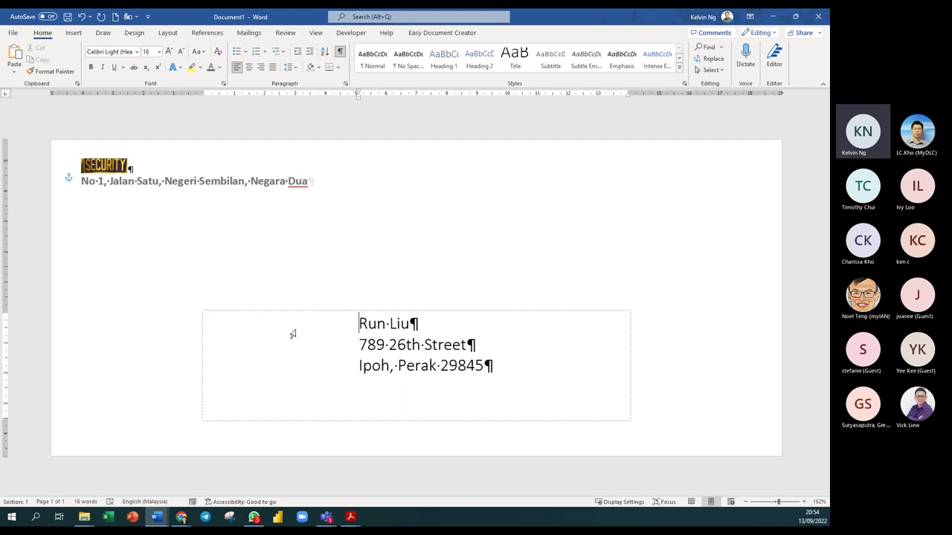
{"action": "triple_click", "coordinate": [360, 329]}
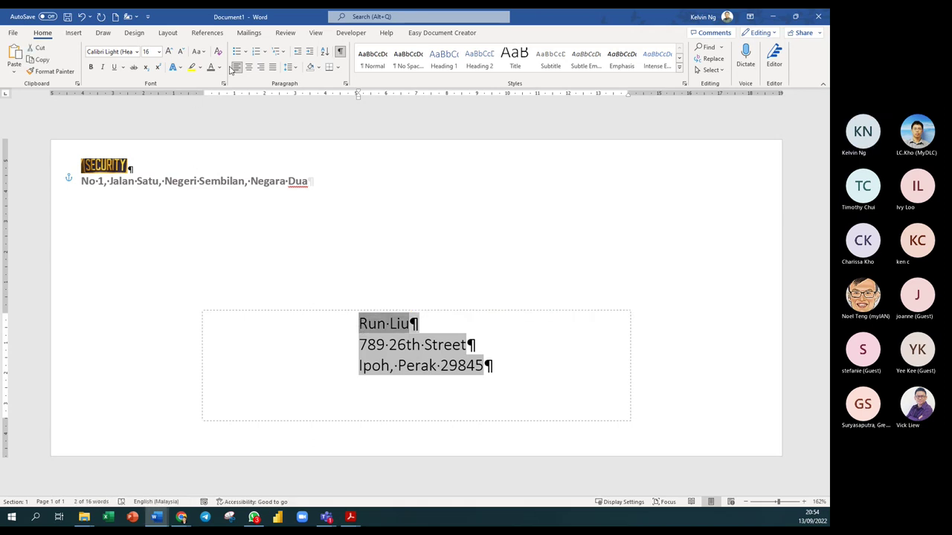
{"action": "left_click", "coordinate": [495, 355]}
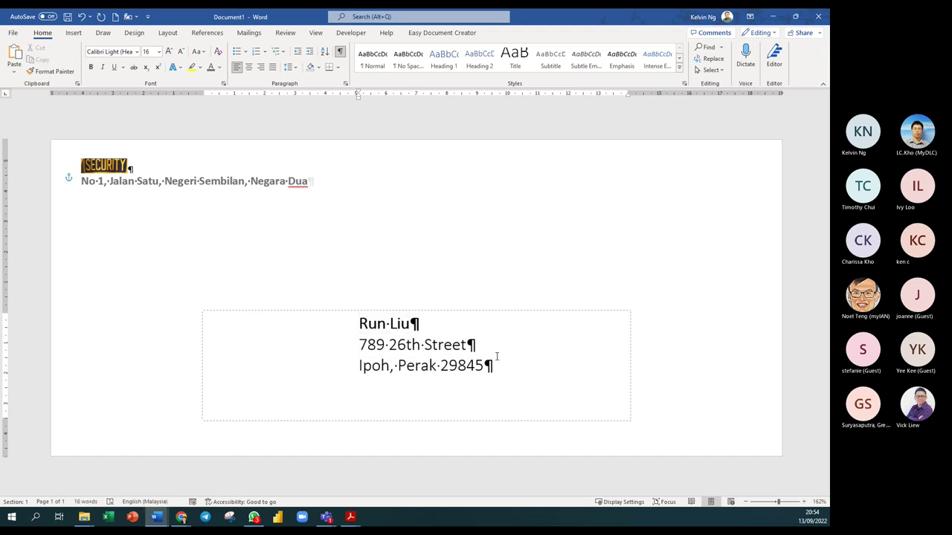
{"action": "left_click", "coordinate": [675, 378]}
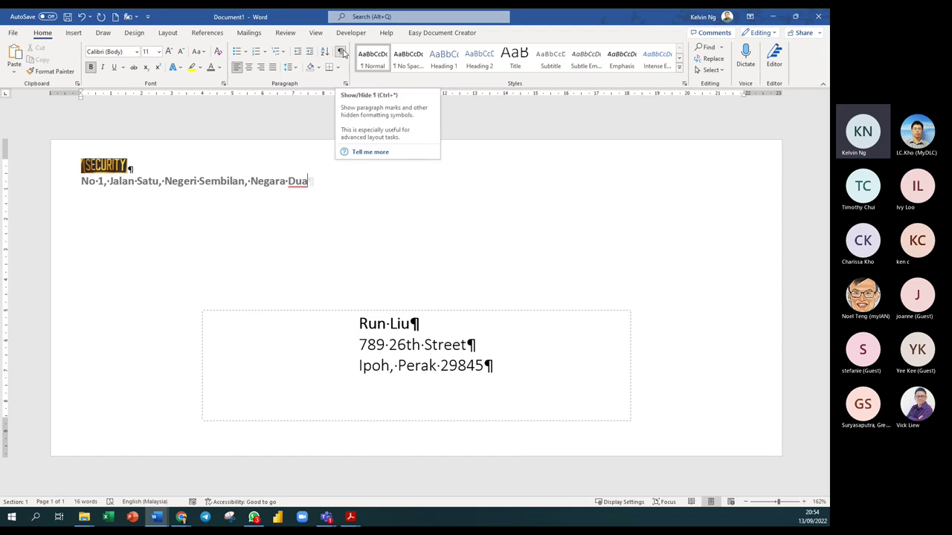
Step: Hide formatting marks and step the merge preview forward to customer record 9
{"action": "left_click", "coordinate": [341, 51]}
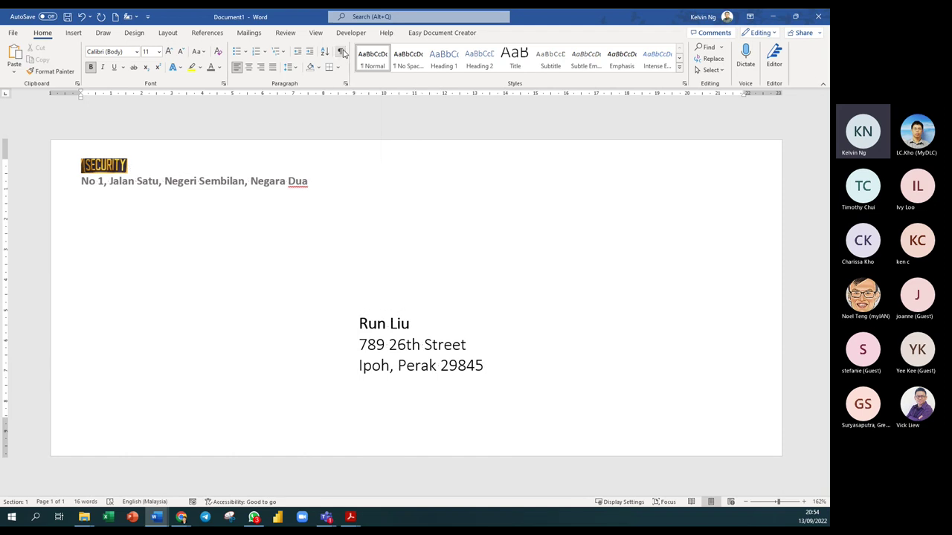
{"action": "left_click", "coordinate": [249, 33]}
{"action": "left_click", "coordinate": [423, 48]}
{"action": "left_click", "coordinate": [423, 48]}
{"action": "left_click", "coordinate": [423, 47]}
{"action": "left_click", "coordinate": [423, 47]}
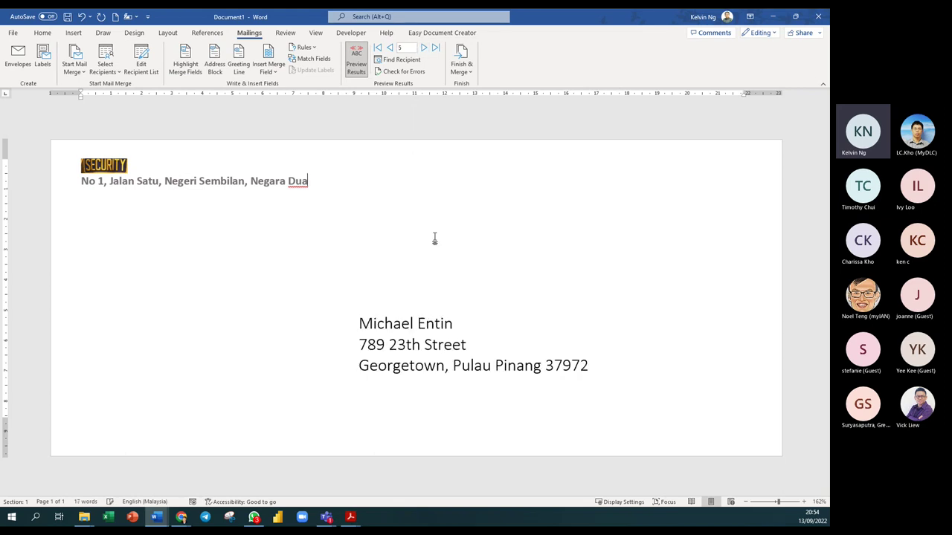
{"action": "left_click", "coordinate": [423, 48]}
{"action": "left_click", "coordinate": [423, 48]}
{"action": "left_click", "coordinate": [424, 48]}
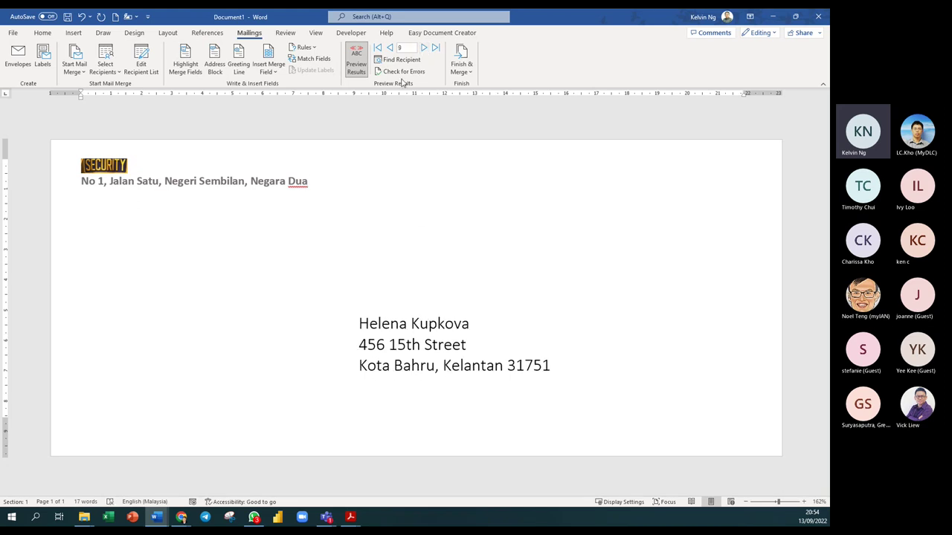
Step: Turn off the preview to select the address block field, restore it, and open the merge-finishing options
{"action": "left_click", "coordinate": [358, 54]}
{"action": "double_click", "coordinate": [323, 324]}
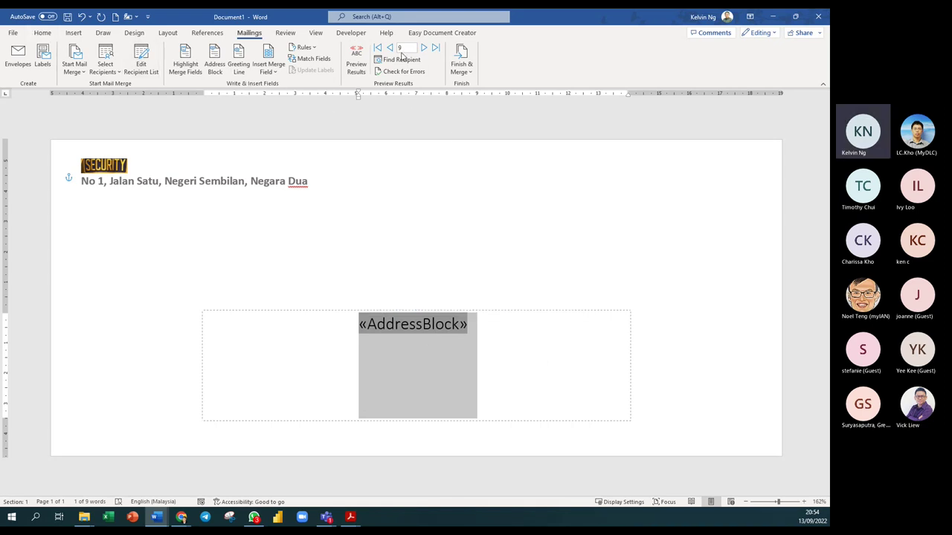
{"action": "left_click", "coordinate": [365, 70]}
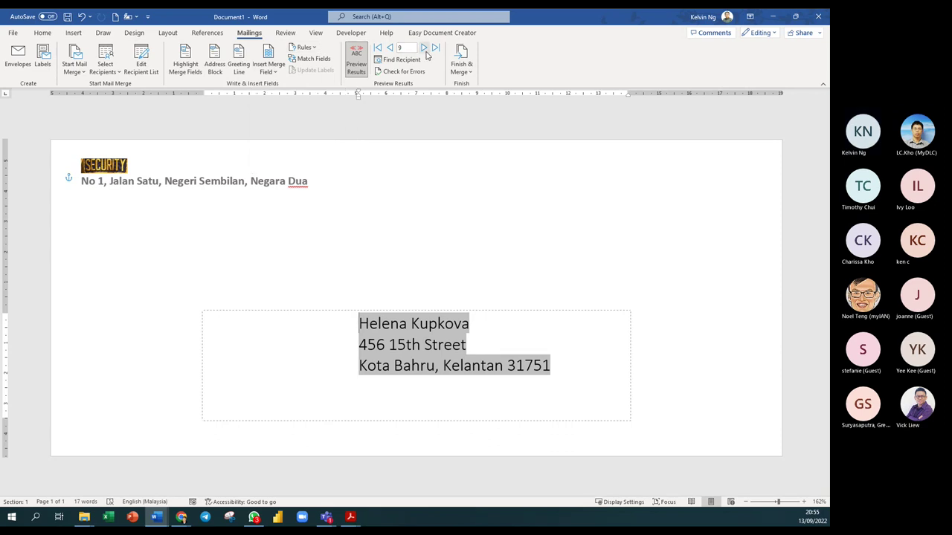
{"action": "left_click", "coordinate": [465, 71]}
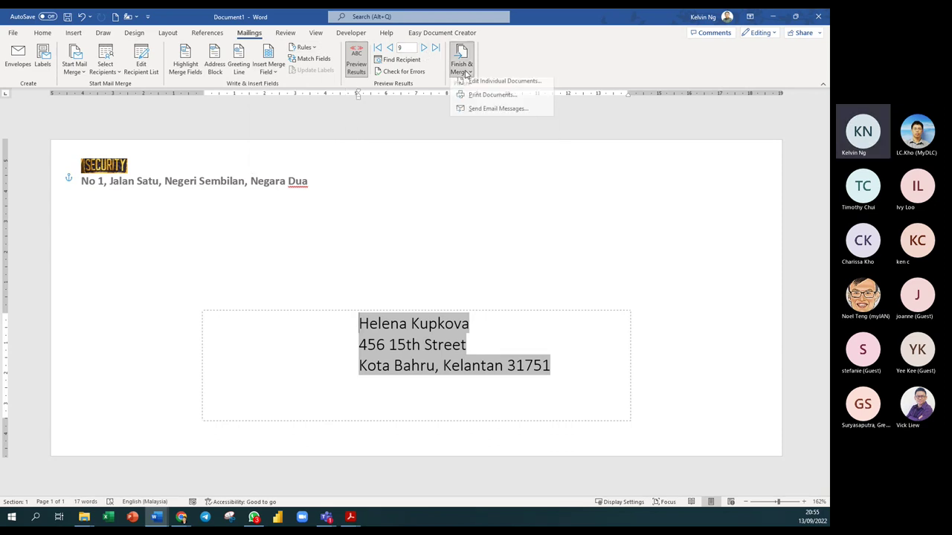
{"action": "left_click", "coordinate": [476, 98]}
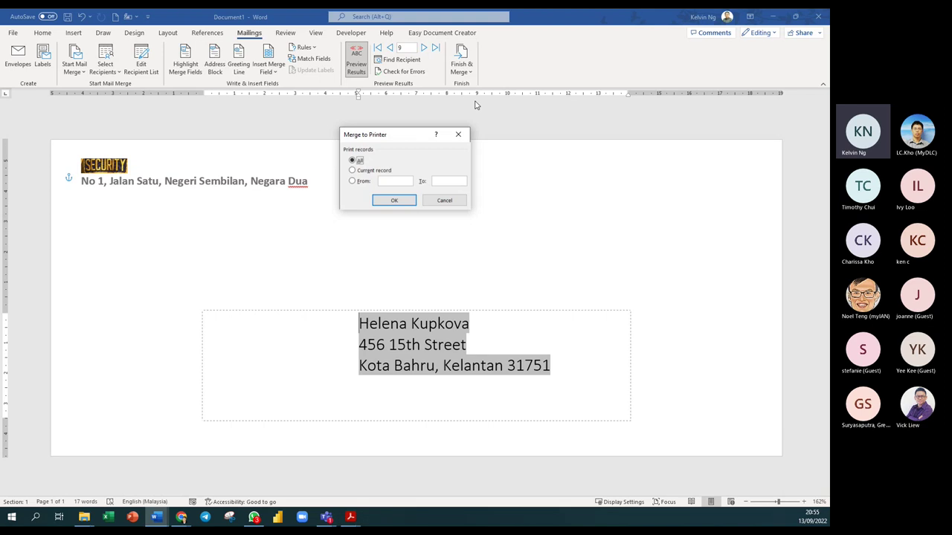
{"action": "left_click", "coordinate": [404, 200]}
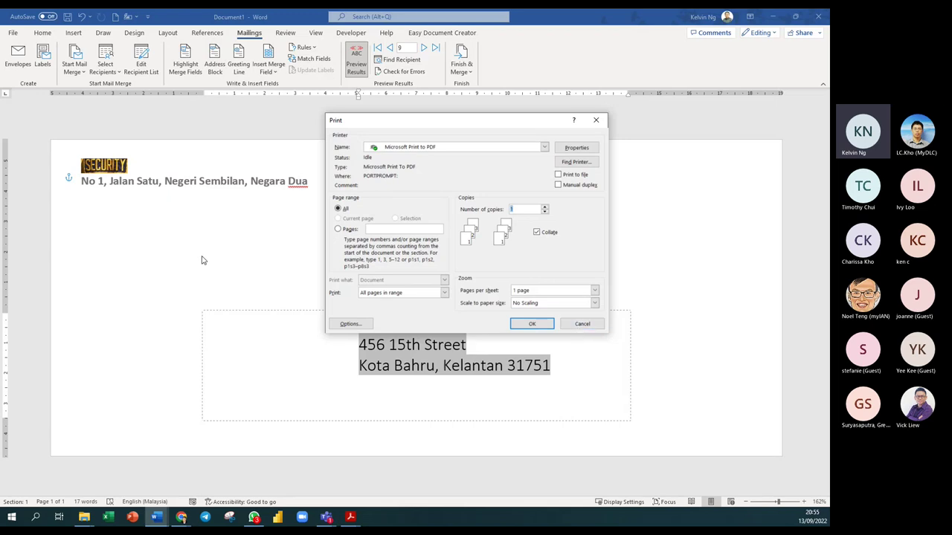
{"action": "left_click", "coordinate": [582, 324]}
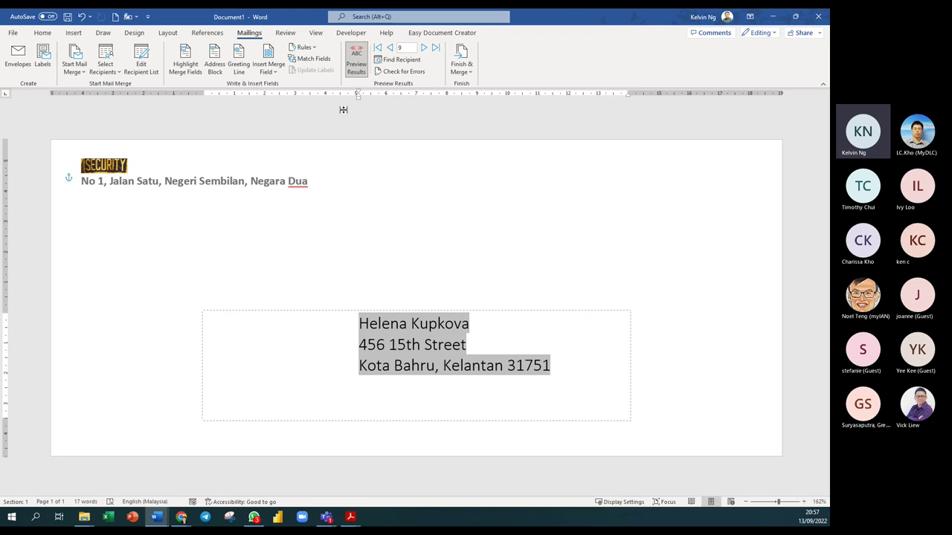
Step: Create a new blank document and start a Labels mail merge from the Mailings tab
{"action": "left_click", "coordinate": [114, 16]}
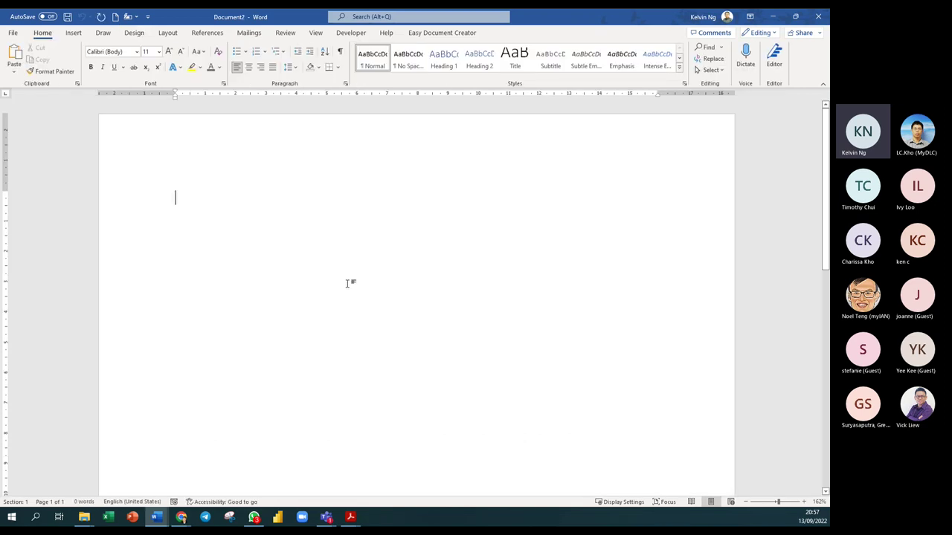
{"action": "left_click", "coordinate": [250, 34]}
{"action": "left_click", "coordinate": [76, 71]}
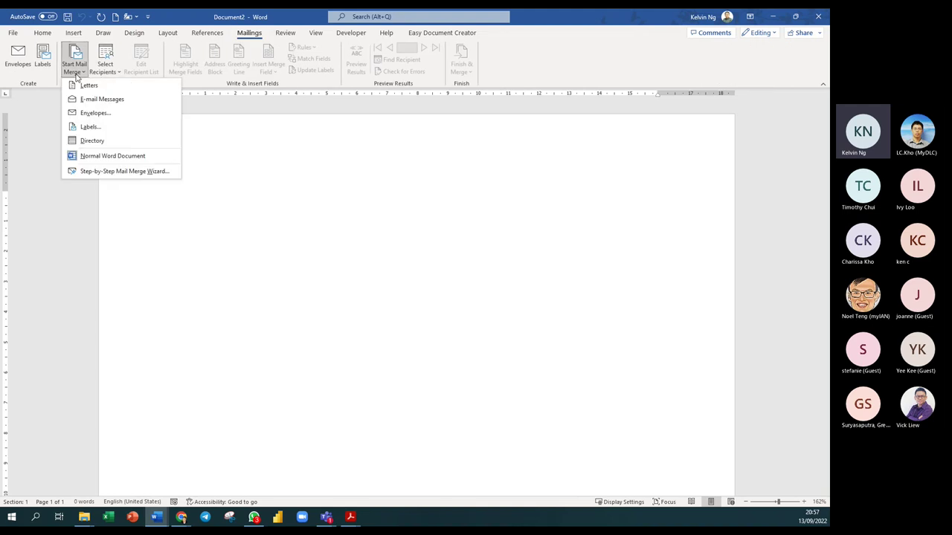
{"action": "left_click", "coordinate": [89, 127]}
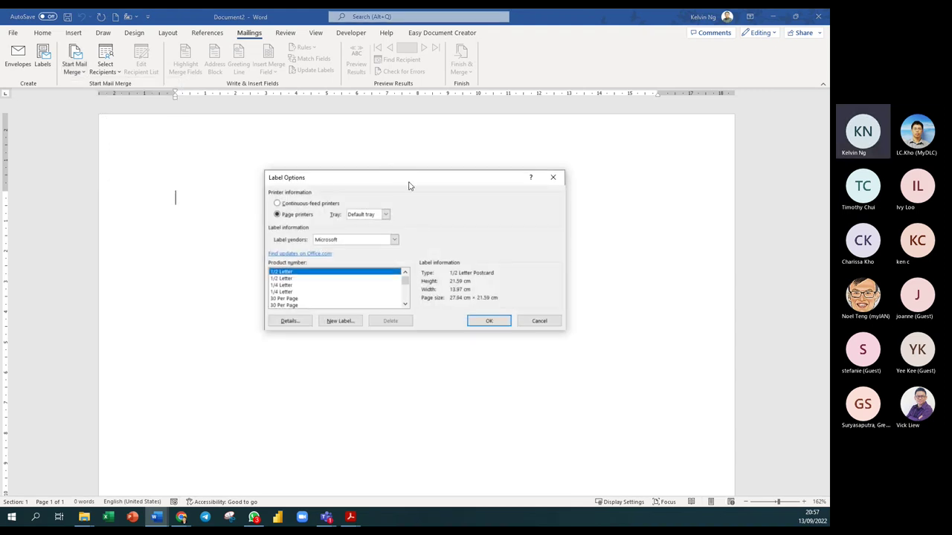
Step: Set the label vendor to Avery A4/A5
{"action": "left_click_drag", "start_coordinate": [408, 186], "coordinate": [413, 164]}
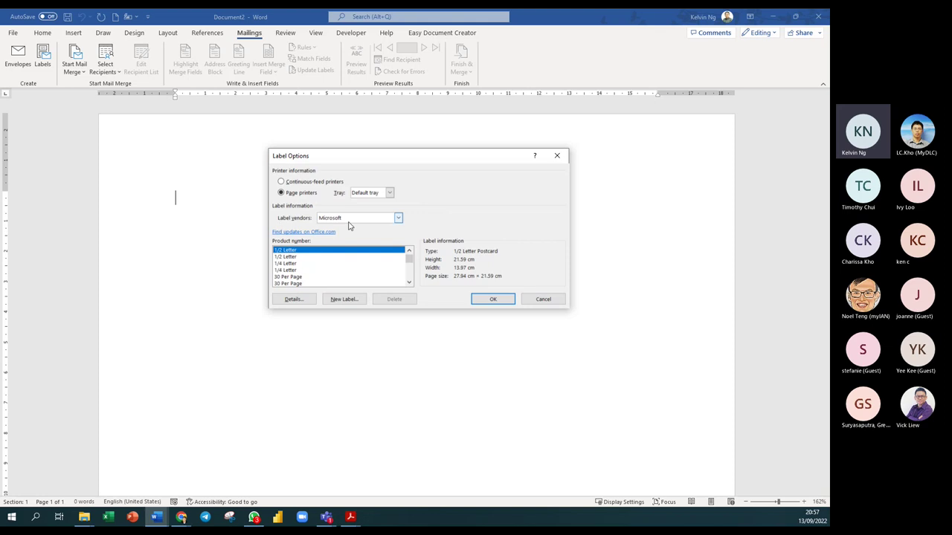
{"action": "left_click", "coordinate": [398, 218]}
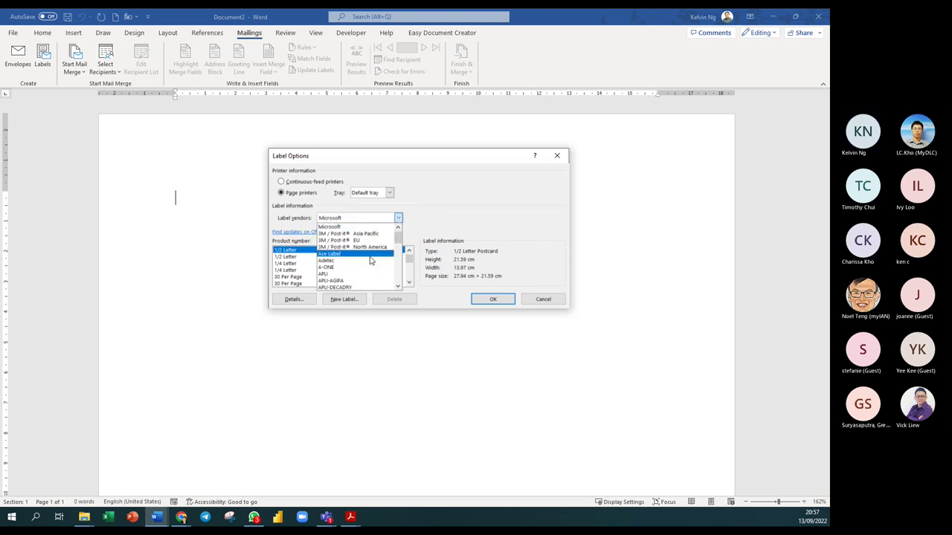
{"action": "scroll", "coordinate": [370, 260], "scroll_direction": "down", "scroll_amount": 1}
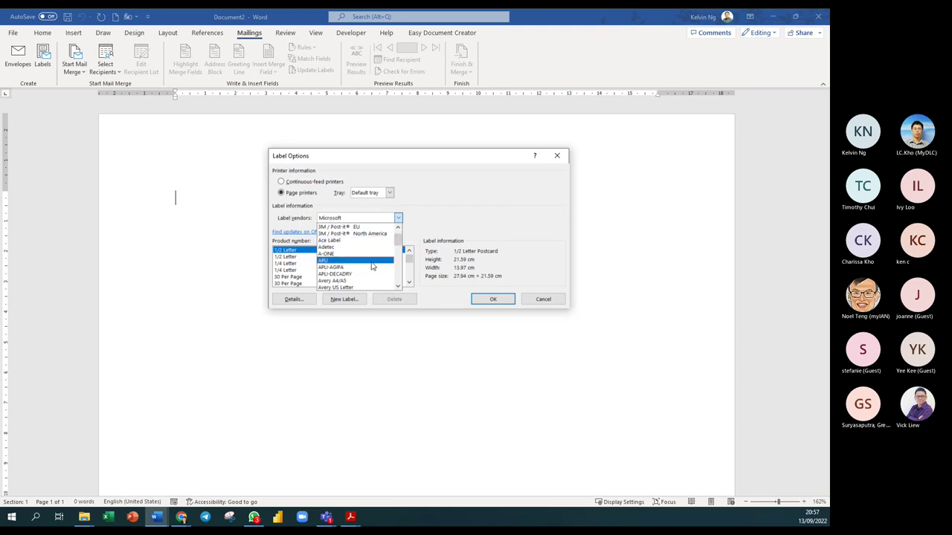
{"action": "left_click", "coordinate": [368, 280]}
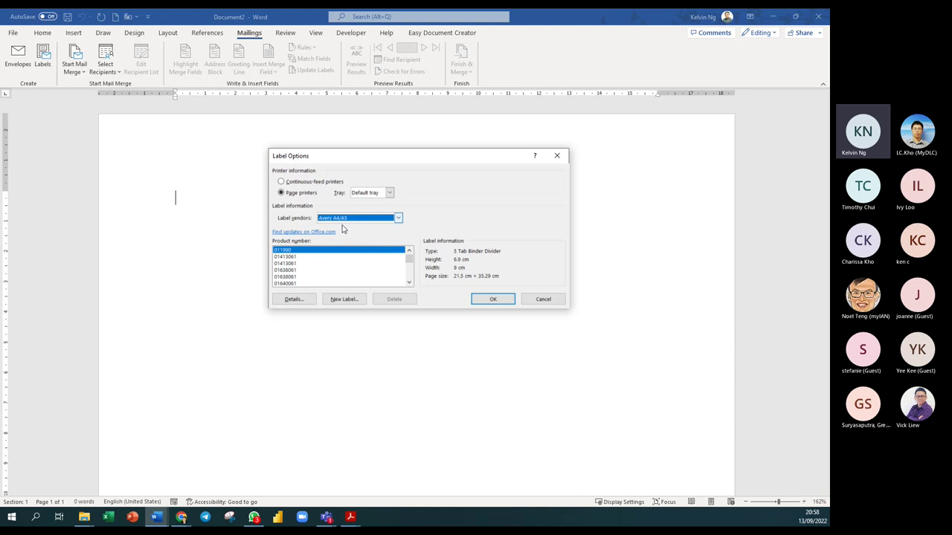
Step: Compare products 23521 and 23522, then select 32030, the 5.4 × 8.5 cm business card
{"action": "left_click", "coordinate": [409, 283]}
{"action": "left_click", "coordinate": [409, 283]}
{"action": "left_click", "coordinate": [409, 283]}
{"action": "left_click", "coordinate": [409, 283]}
{"action": "left_click", "coordinate": [409, 283]}
{"action": "left_click", "coordinate": [409, 284]}
{"action": "left_click", "coordinate": [409, 283]}
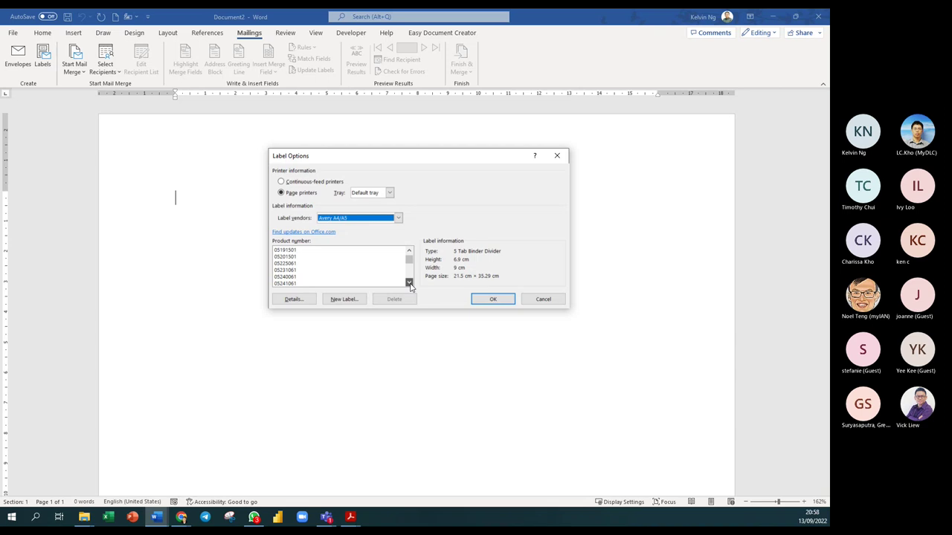
{"action": "scroll", "coordinate": [409, 287], "scroll_direction": "down", "scroll_amount": 5}
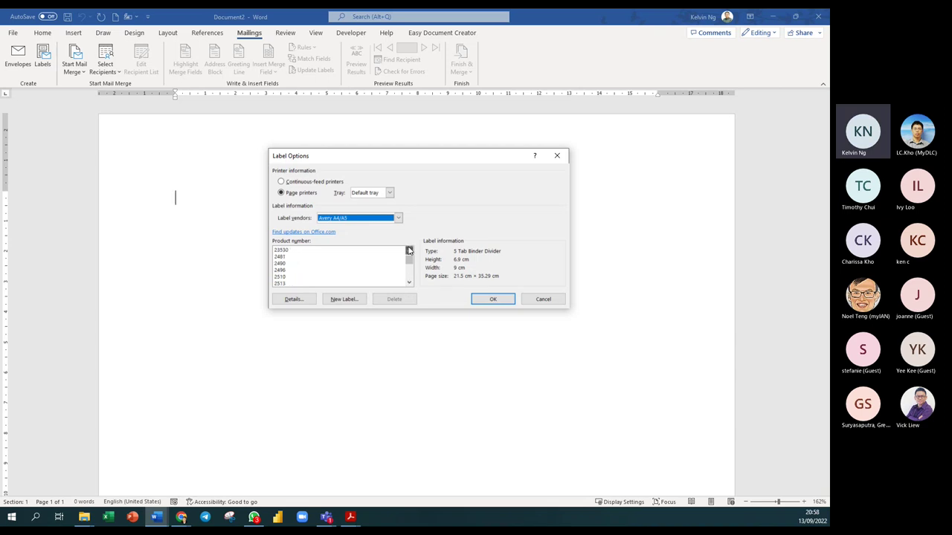
{"action": "left_click", "coordinate": [408, 252]}
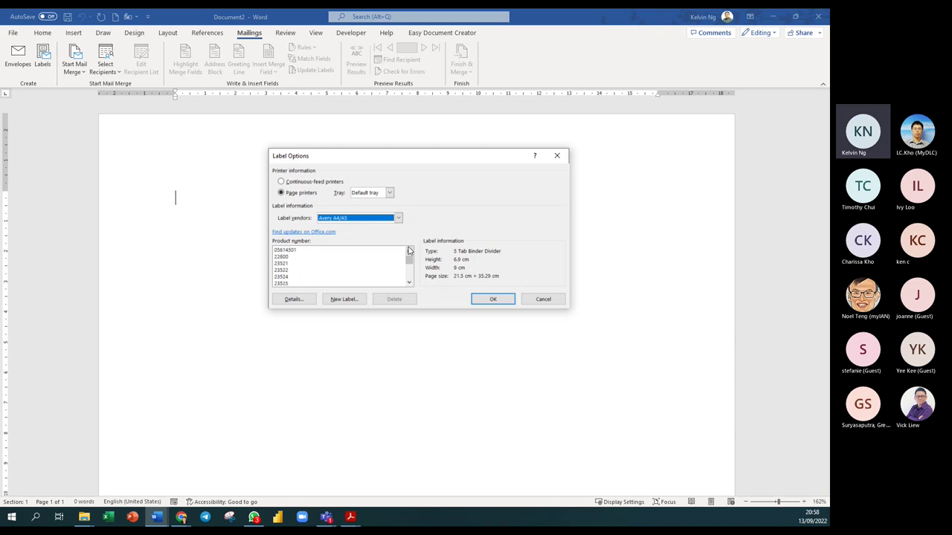
{"action": "left_click", "coordinate": [330, 264]}
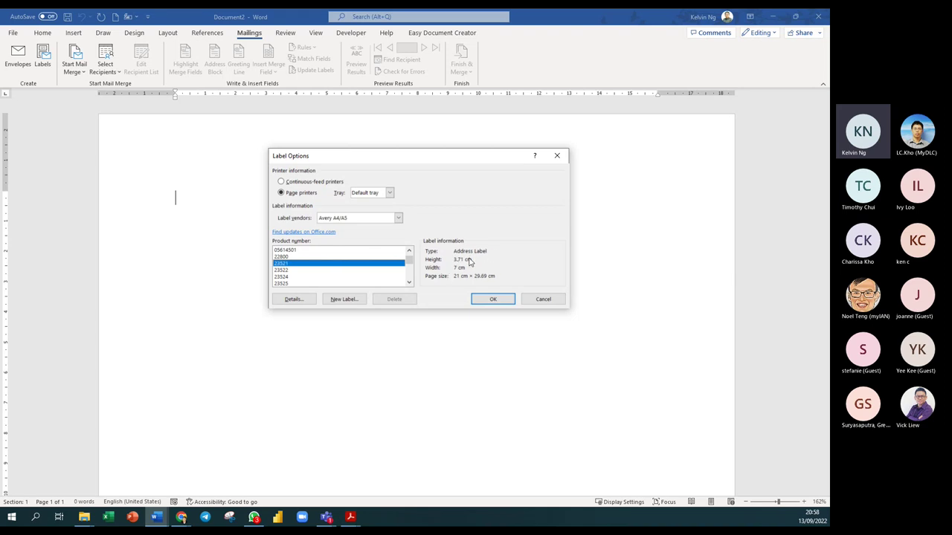
{"action": "left_click", "coordinate": [298, 270]}
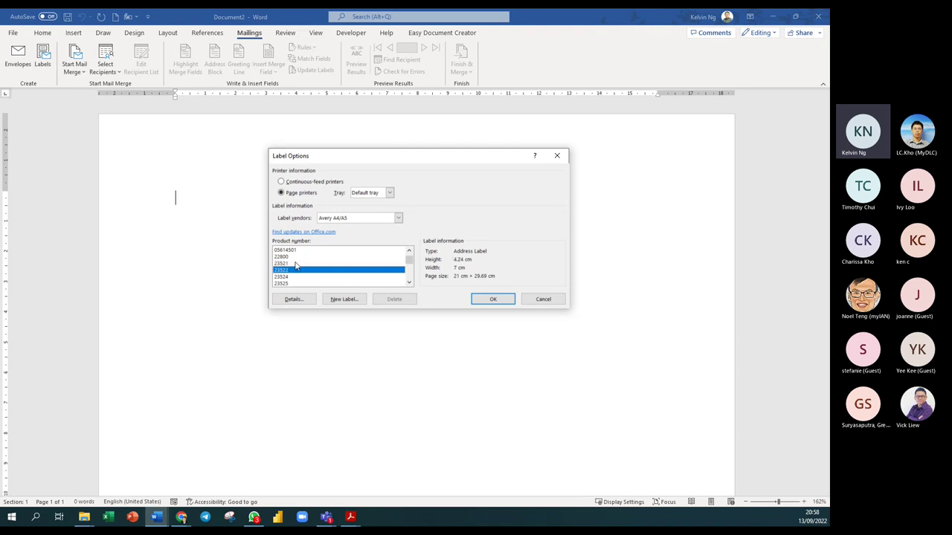
{"action": "scroll", "coordinate": [326, 274], "scroll_direction": "down", "scroll_amount": 3}
{"action": "scroll", "coordinate": [326, 274], "scroll_direction": "down", "scroll_amount": 3}
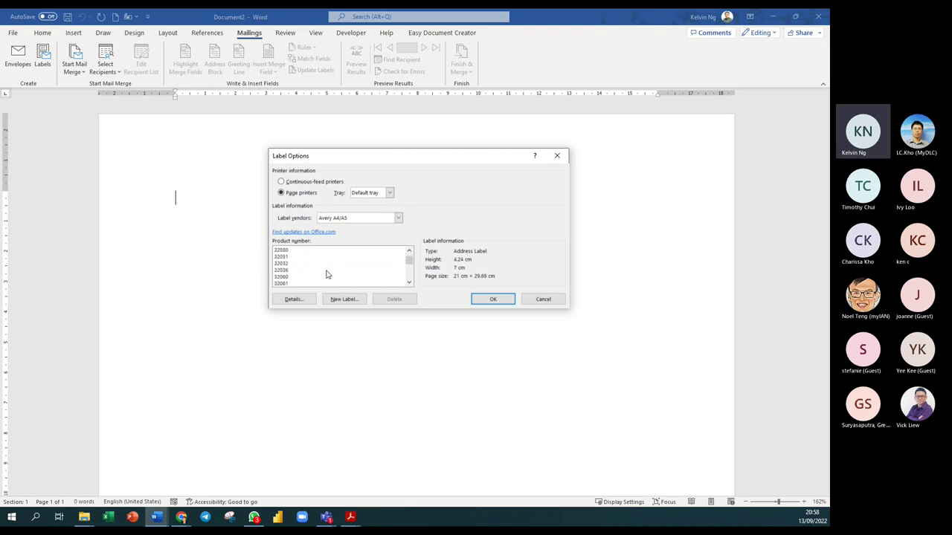
{"action": "scroll", "coordinate": [314, 272], "scroll_direction": "up", "scroll_amount": 1}
{"action": "left_click", "coordinate": [293, 272]}
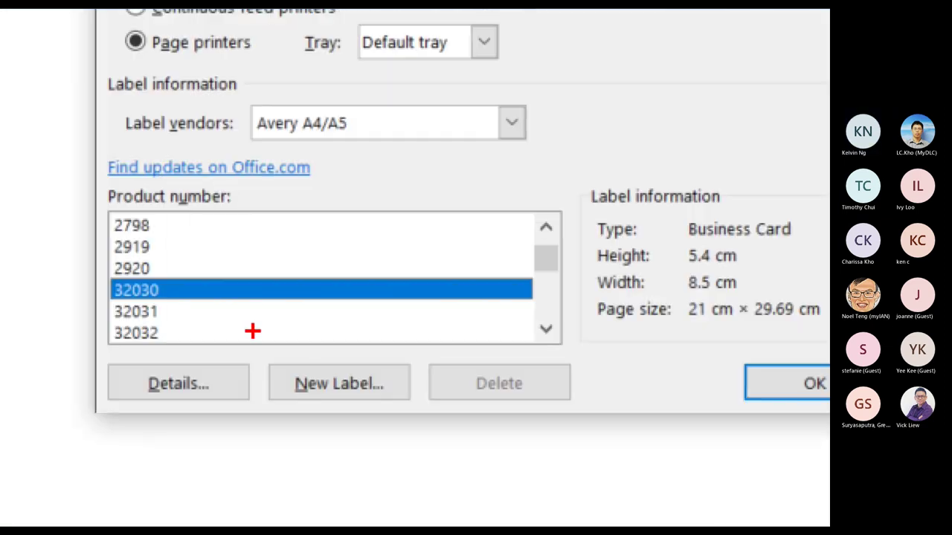
{"action": "left_click", "coordinate": [165, 281]}
{"action": "left_click_drag", "start_coordinate": [167, 305], "coordinate": [183, 305]}
{"action": "left_click", "coordinate": [174, 332]}
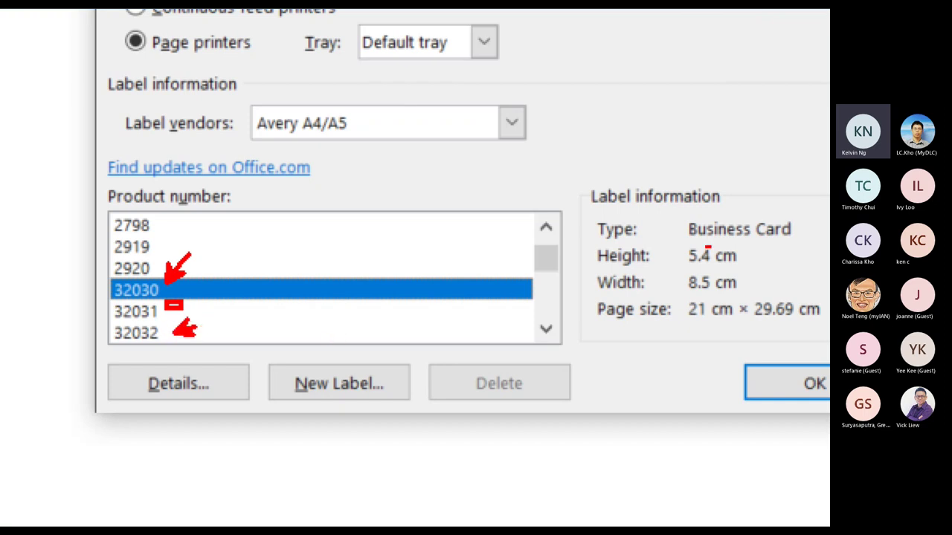
{"action": "left_click_drag", "start_coordinate": [808, 206], "coordinate": [663, 266]}
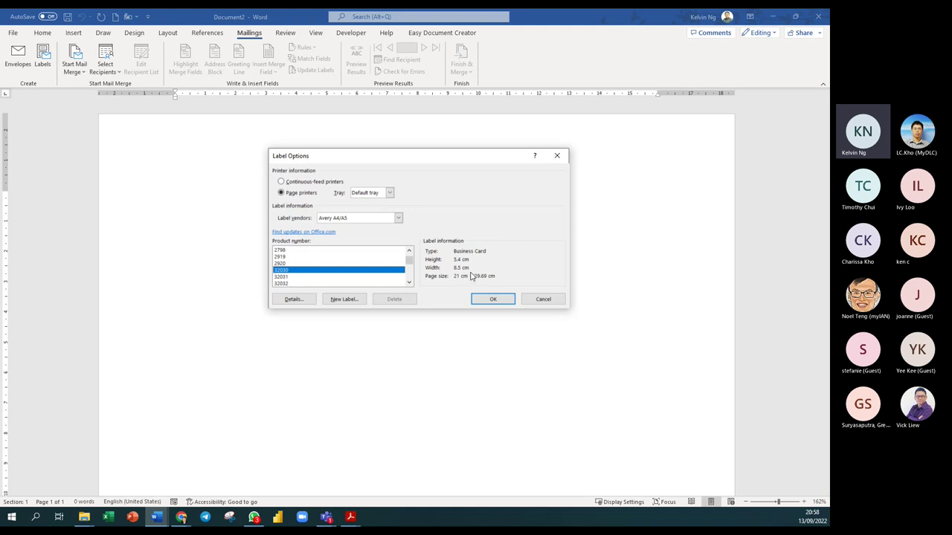
{"action": "left_click", "coordinate": [289, 277]}
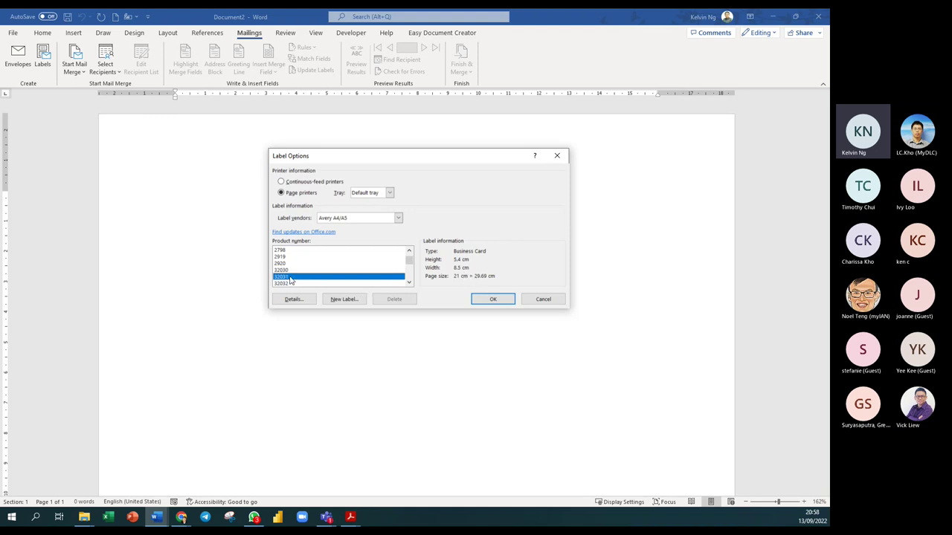
{"action": "left_click", "coordinate": [304, 283]}
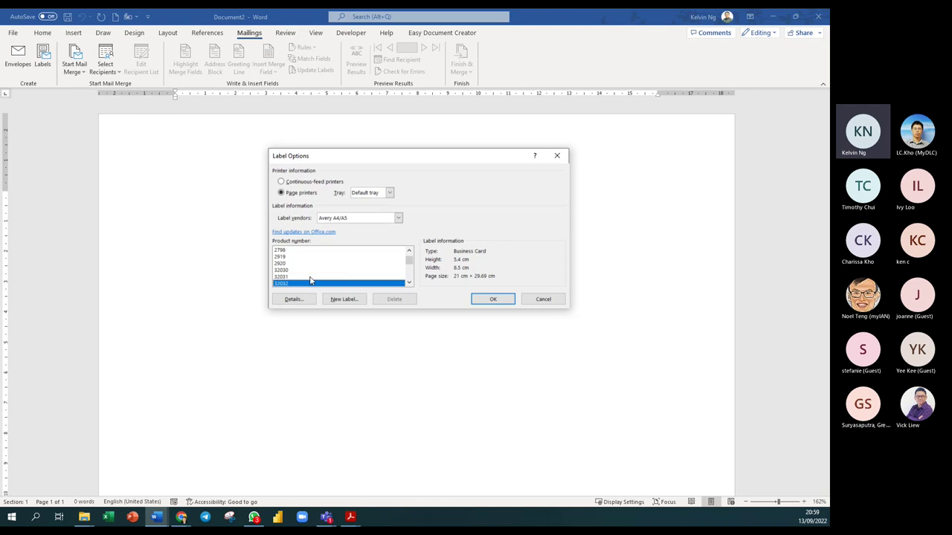
{"action": "left_click", "coordinate": [300, 272]}
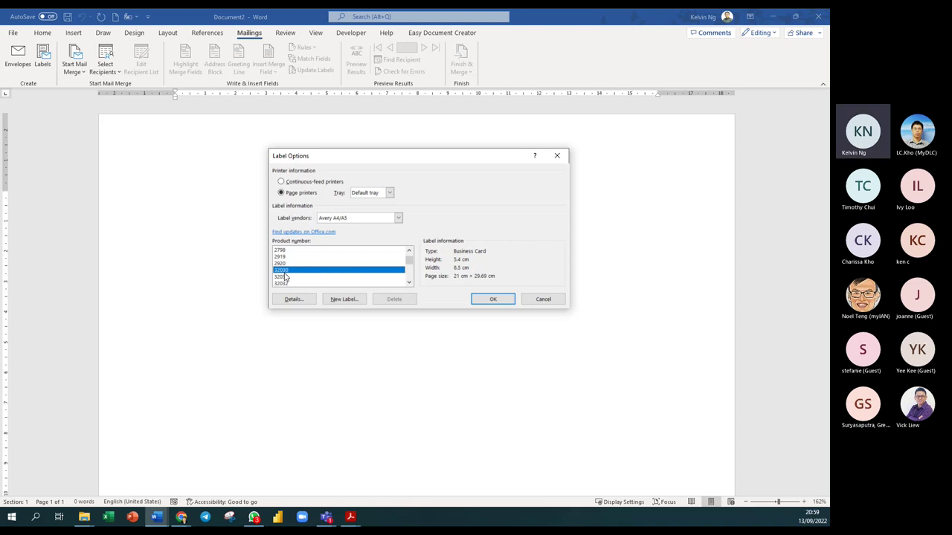
{"action": "left_click", "coordinate": [344, 299]}
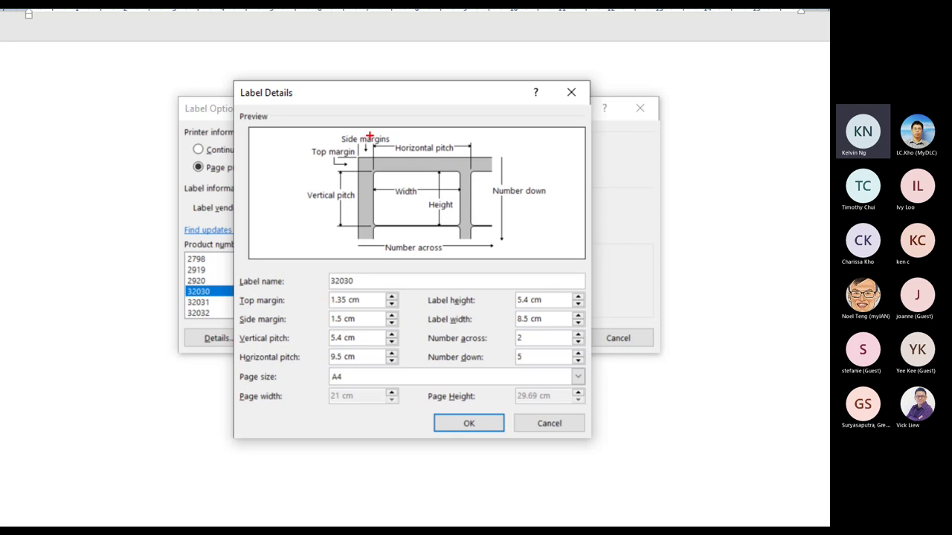
Step: Review the Label Details and save 32030 as a custom 5.4 × 8.5 cm label, 2 across by 5 down
{"action": "mouse_move", "coordinate": [369, 133]}
{"action": "left_mouse_down"}
{"action": "mouse_move", "coordinate": [304, 212]}
{"action": "mouse_move", "coordinate": [293, 317]}
{"action": "left_mouse_up"}
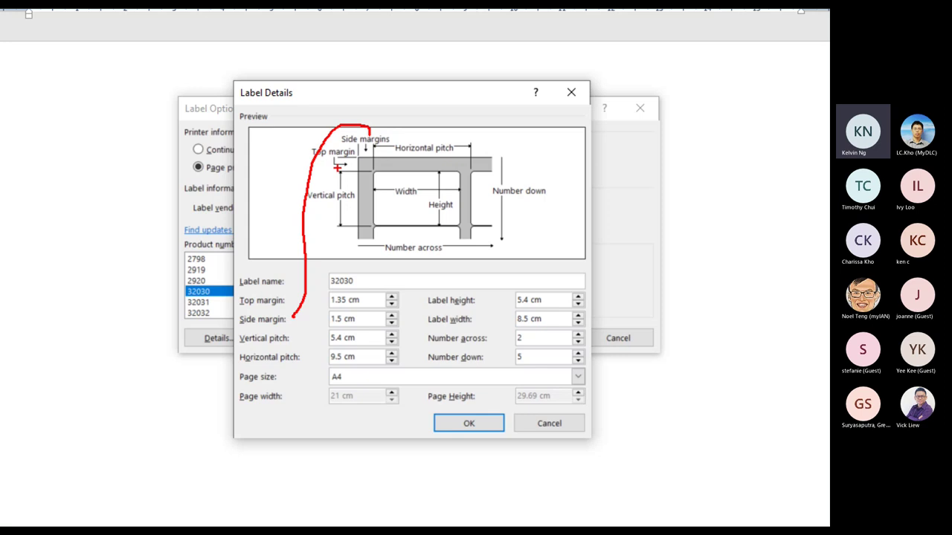
{"action": "mouse_move", "coordinate": [324, 154]}
{"action": "left_mouse_down"}
{"action": "mouse_move", "coordinate": [327, 284]}
{"action": "mouse_move", "coordinate": [306, 303]}
{"action": "mouse_move", "coordinate": [299, 298]}
{"action": "left_mouse_up"}
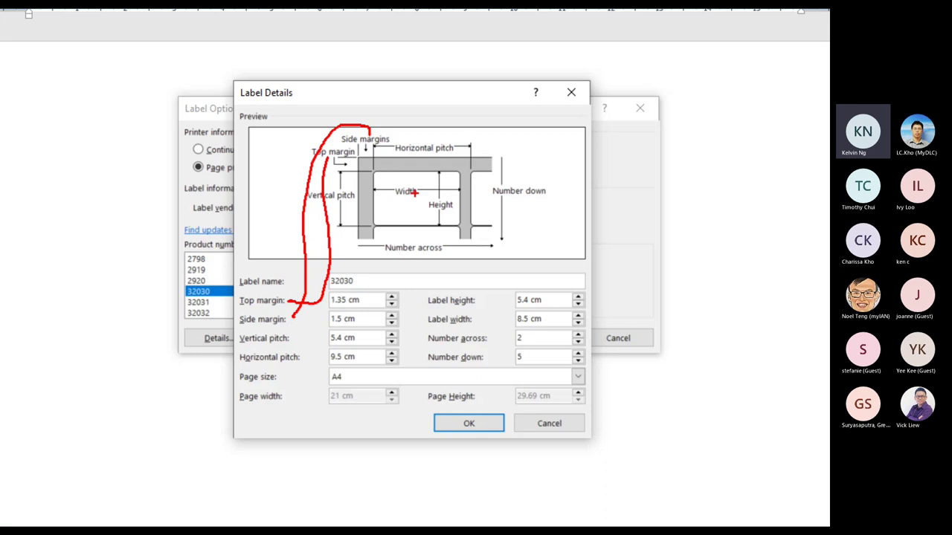
{"action": "left_click_drag", "start_coordinate": [465, 175], "coordinate": [466, 214]}
{"action": "left_click_drag", "start_coordinate": [254, 366], "coordinate": [387, 360]}
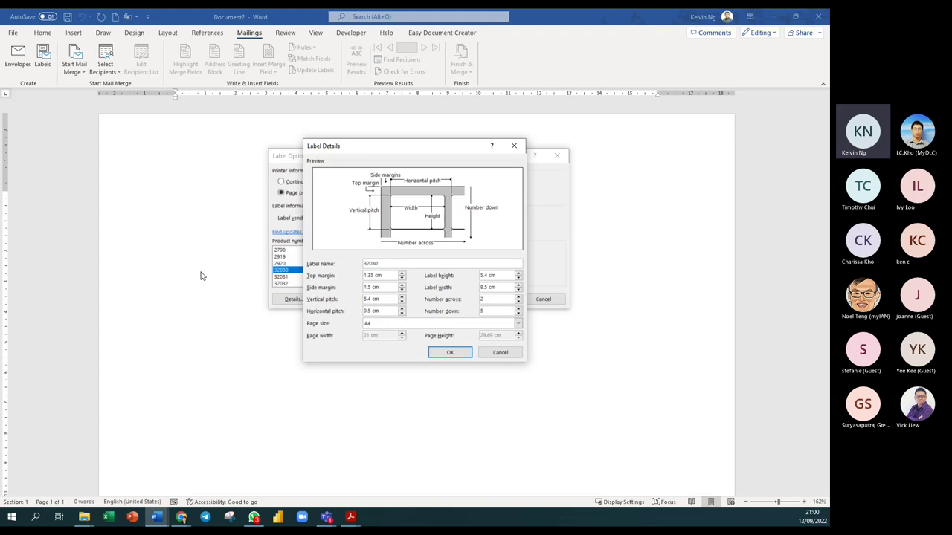
{"action": "left_click_drag", "start_coordinate": [381, 266], "coordinate": [350, 267]}
{"action": "left_click", "coordinate": [461, 353]}
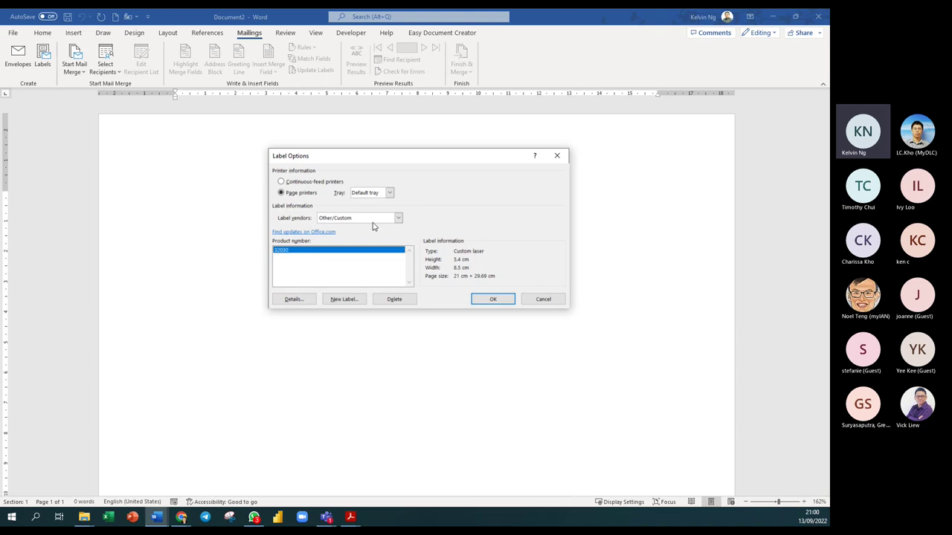
Step: Switch the label vendor back to Avery A4/A5
{"action": "left_click", "coordinate": [398, 218]}
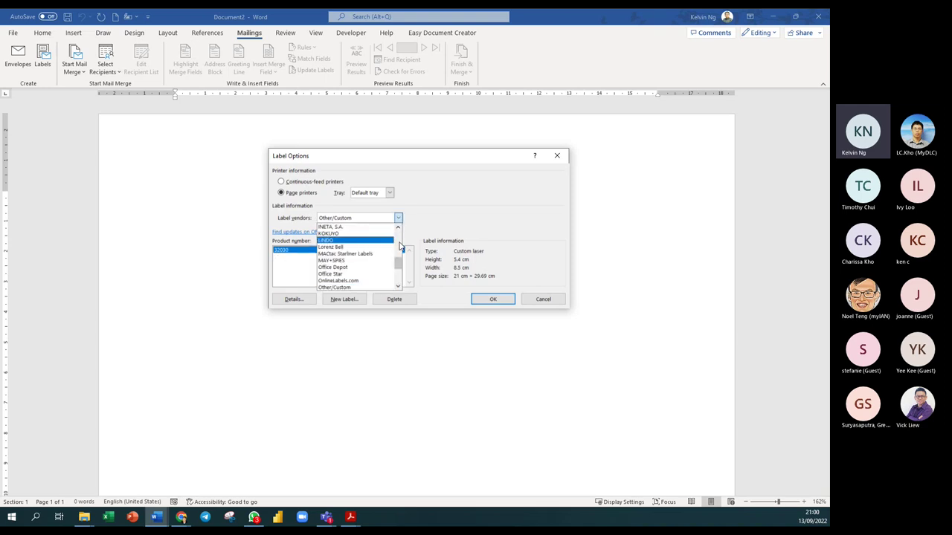
{"action": "scroll", "coordinate": [398, 264], "scroll_direction": "up", "scroll_amount": 10}
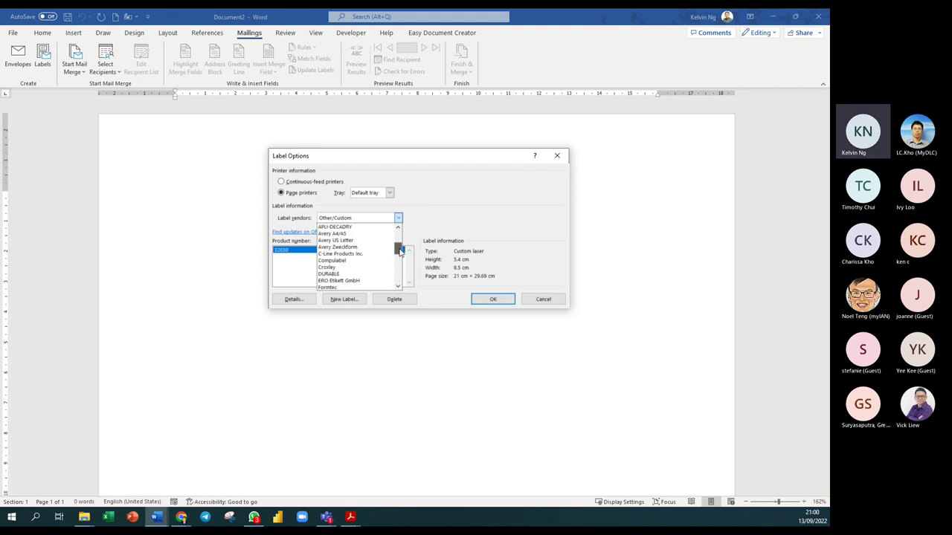
{"action": "left_click", "coordinate": [379, 269]}
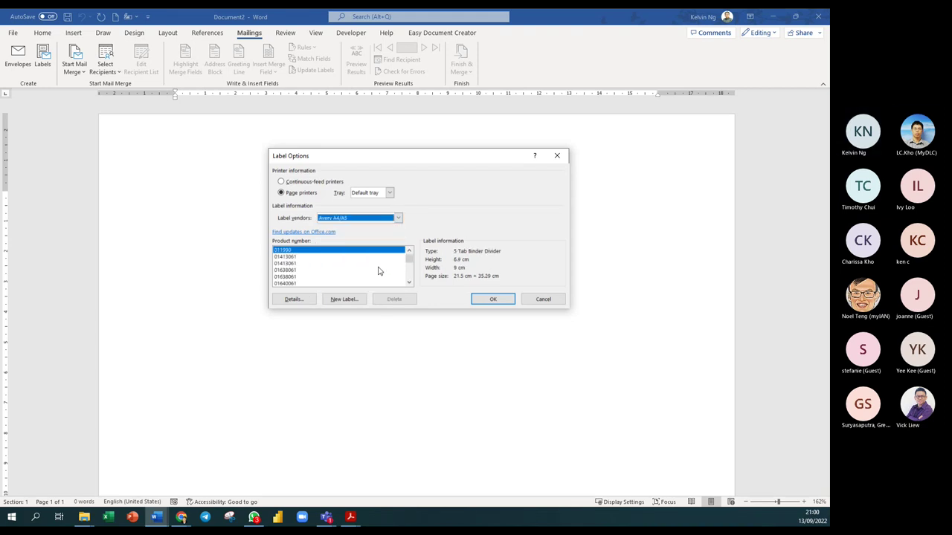
{"action": "left_click_drag", "start_coordinate": [409, 256], "coordinate": [411, 268]}
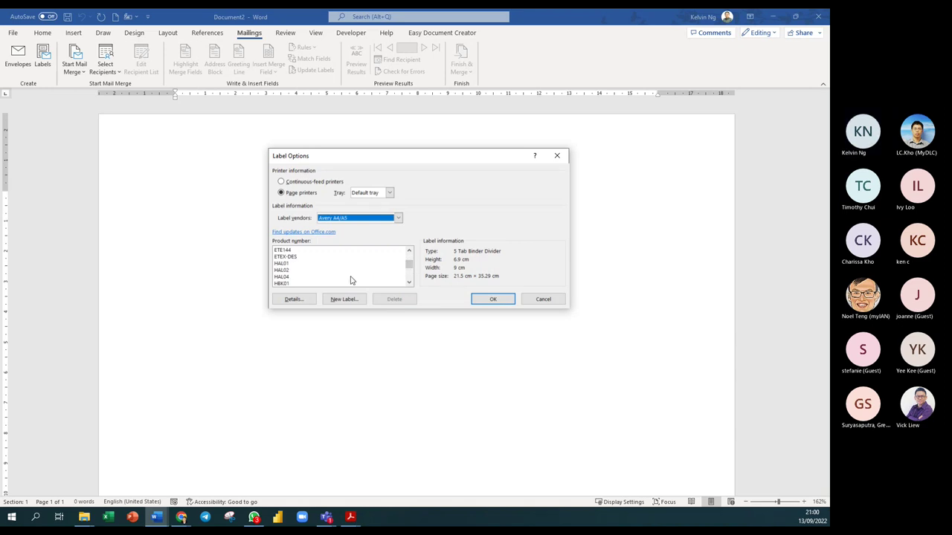
Step: Select product 32030 Business Card and create the blank label sheet
{"action": "left_click", "coordinate": [410, 252]}
{"action": "left_click", "coordinate": [410, 252]}
{"action": "left_click", "coordinate": [410, 251]}
{"action": "left_click", "coordinate": [410, 251]}
{"action": "left_click", "coordinate": [410, 252]}
{"action": "left_click", "coordinate": [410, 251]}
{"action": "left_click", "coordinate": [409, 252]}
{"action": "left_click", "coordinate": [410, 251]}
{"action": "left_click", "coordinate": [410, 251]}
{"action": "left_click", "coordinate": [410, 252]}
{"action": "left_click", "coordinate": [410, 251]}
{"action": "left_click", "coordinate": [410, 252]}
{"action": "left_click", "coordinate": [410, 252]}
{"action": "left_click", "coordinate": [410, 251]}
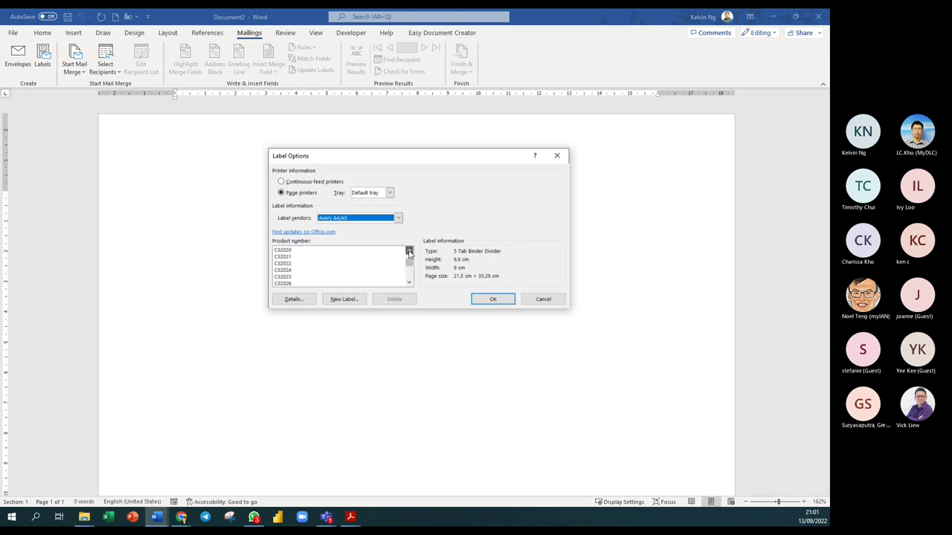
{"action": "left_click", "coordinate": [410, 251]}
{"action": "left_click", "coordinate": [410, 251]}
{"action": "left_click", "coordinate": [409, 251]}
{"action": "left_click", "coordinate": [409, 251]}
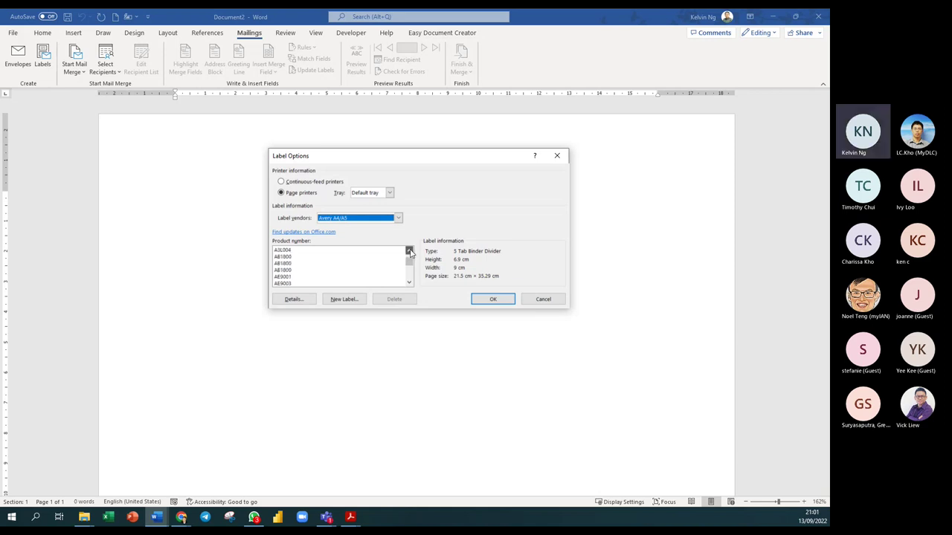
{"action": "left_click", "coordinate": [410, 252]}
{"action": "left_click", "coordinate": [410, 252]}
{"action": "left_click", "coordinate": [410, 251]}
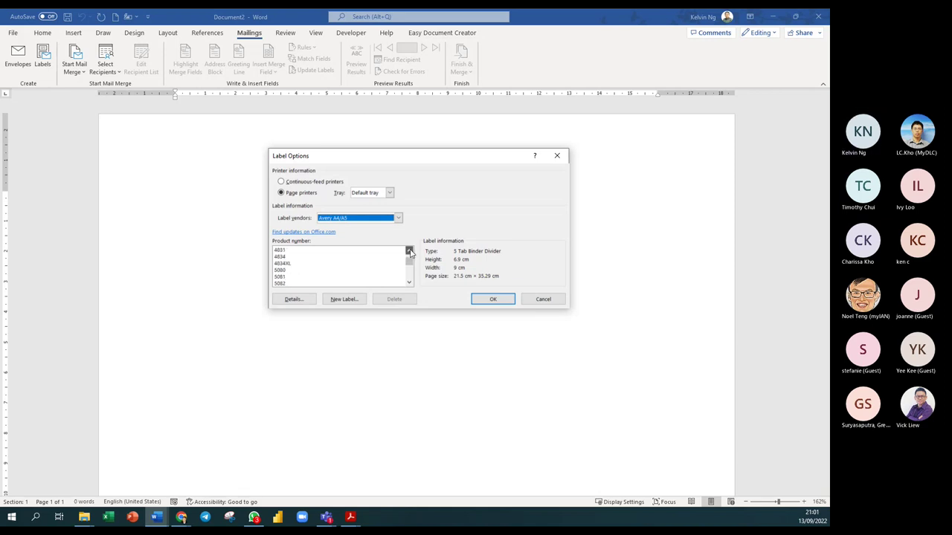
{"action": "left_click", "coordinate": [410, 252]}
{"action": "left_click", "coordinate": [409, 252]}
{"action": "left_click", "coordinate": [409, 251]}
{"action": "left_click", "coordinate": [409, 251]}
{"action": "left_click", "coordinate": [410, 251]}
{"action": "scroll", "coordinate": [410, 251], "scroll_direction": "up", "scroll_amount": 3}
{"action": "left_click", "coordinate": [284, 270]}
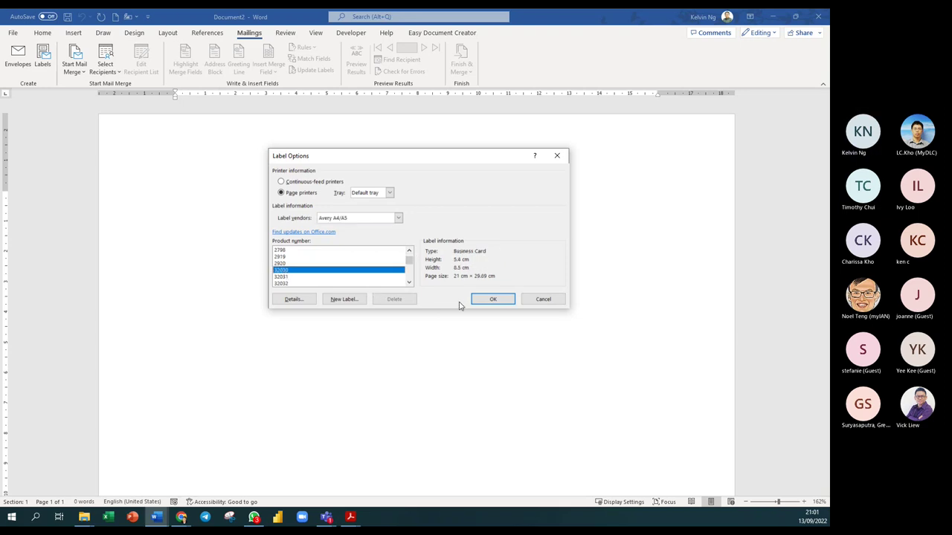
{"action": "left_click", "coordinate": [490, 299]}
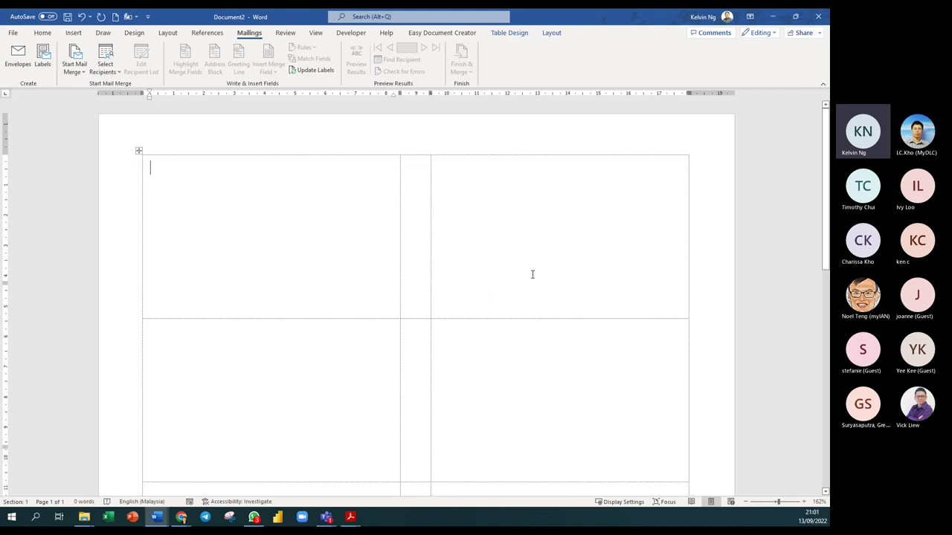
{"action": "scroll", "coordinate": [442, 318], "scroll_direction": "down", "scroll_amount": 3, "text": "ctrl"}
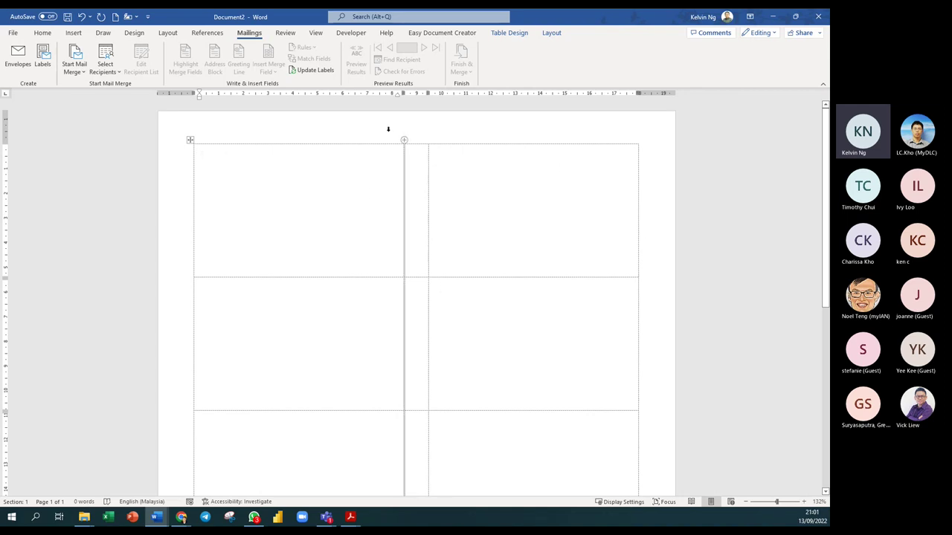
{"action": "left_click", "coordinate": [189, 141]}
{"action": "left_click", "coordinate": [338, 209]}
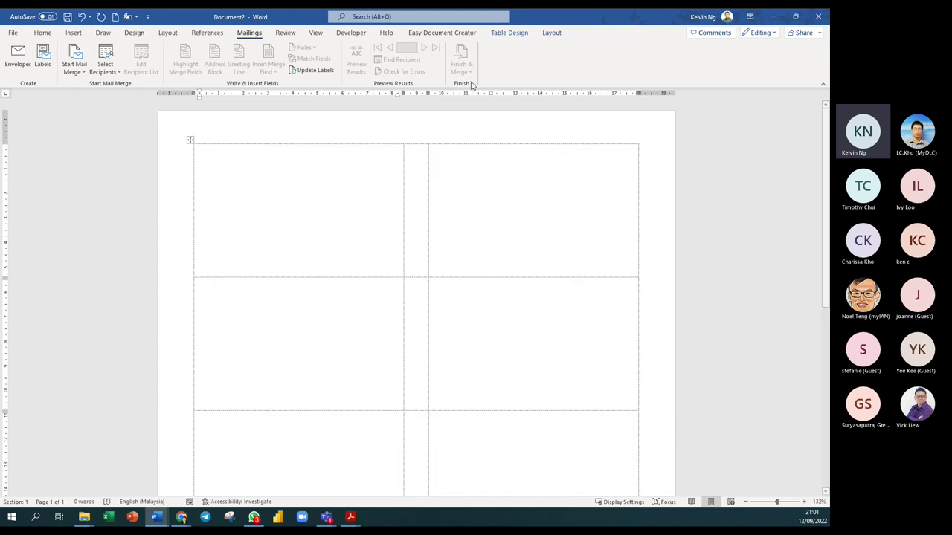
{"action": "left_click", "coordinate": [523, 35]}
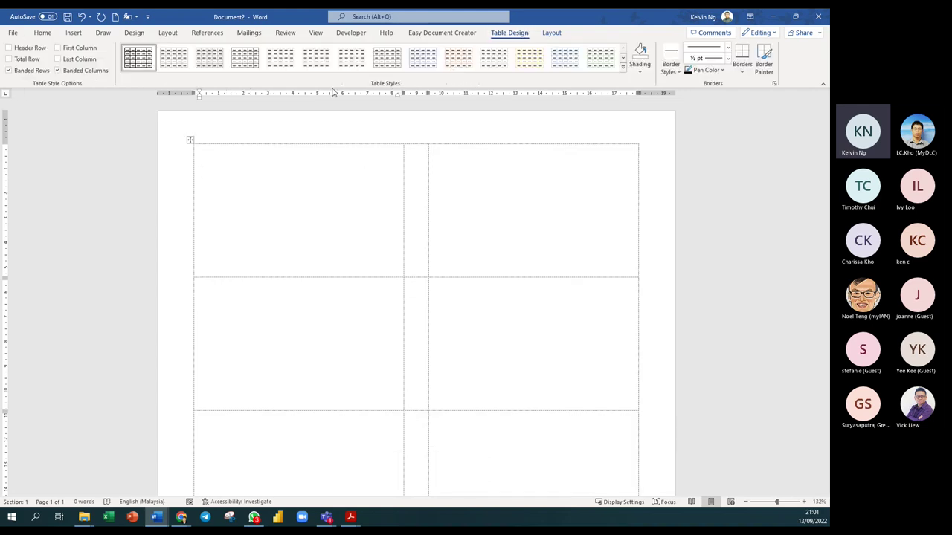
{"action": "left_click", "coordinate": [551, 33]}
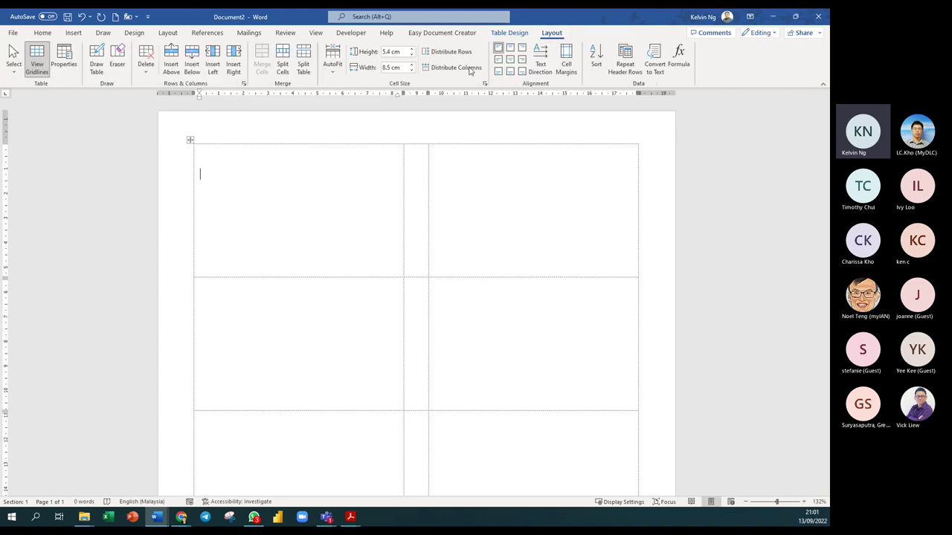
{"action": "left_click", "coordinate": [35, 78]}
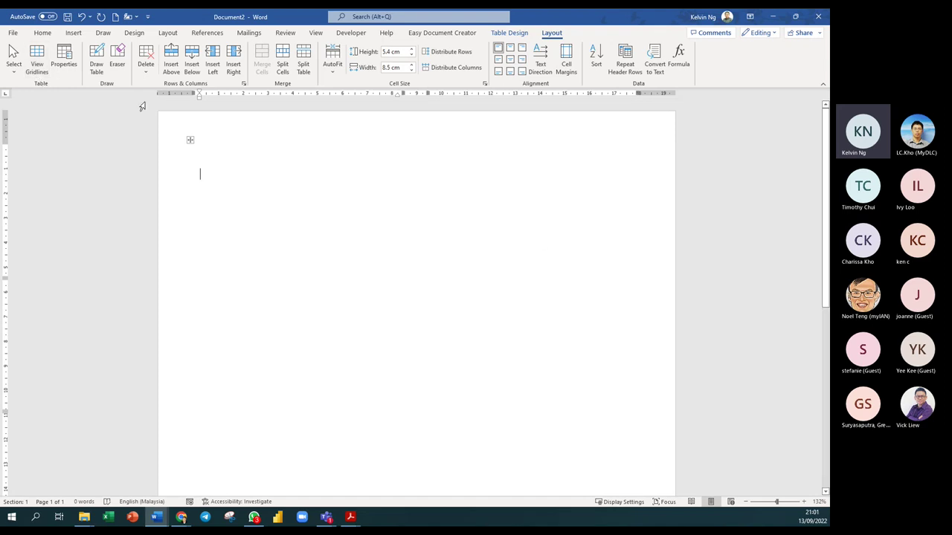
{"action": "left_click", "coordinate": [38, 74]}
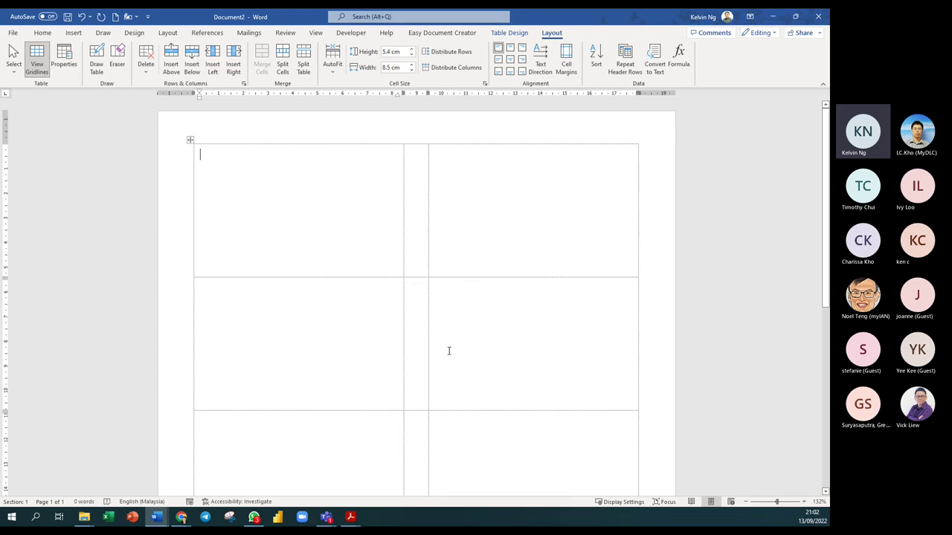
{"action": "left_click", "coordinate": [250, 33]}
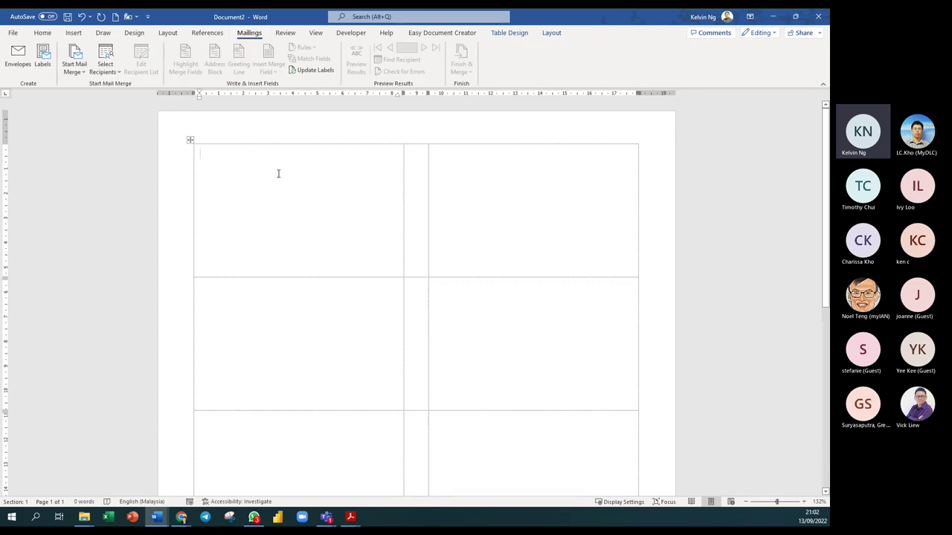
{"action": "left_click", "coordinate": [42, 33]}
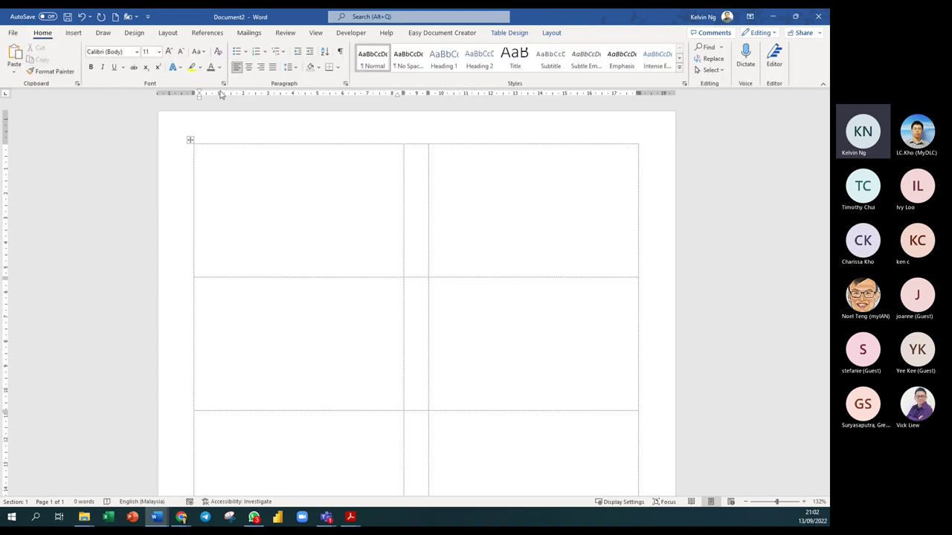
Step: Centre the first label cell's content horizontally and vertically
{"action": "left_click", "coordinate": [249, 66]}
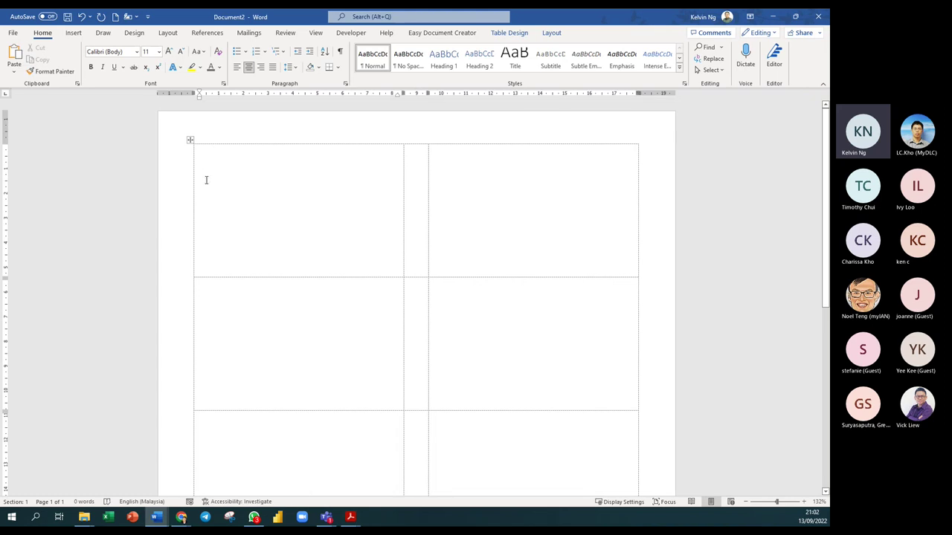
{"action": "left_click", "coordinate": [551, 33]}
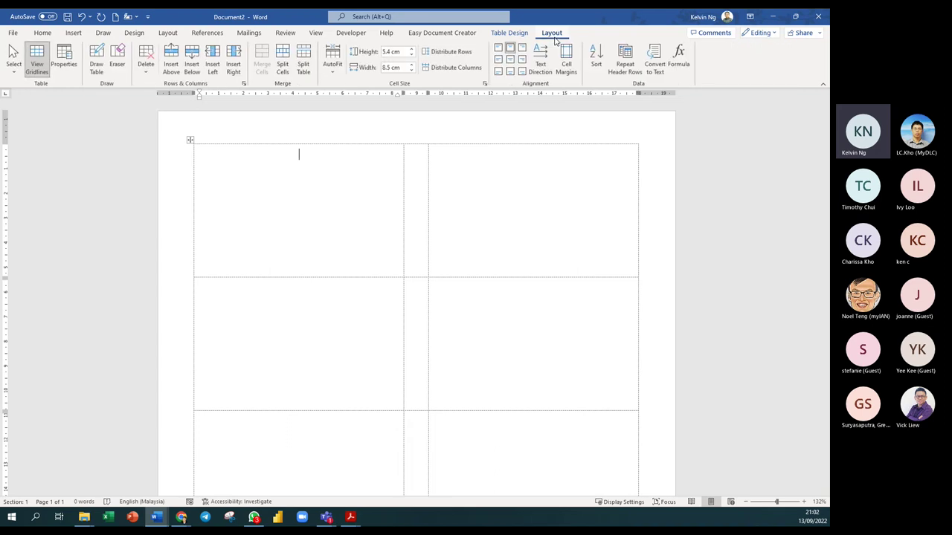
{"action": "left_click", "coordinate": [510, 64]}
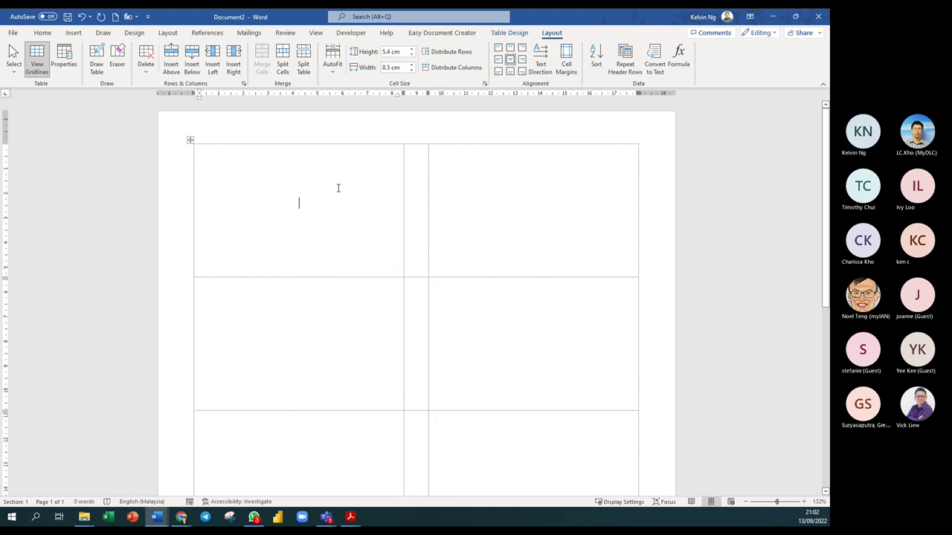
Step: Choose Use an Existing List under Select Recipients
{"action": "left_click", "coordinate": [250, 33]}
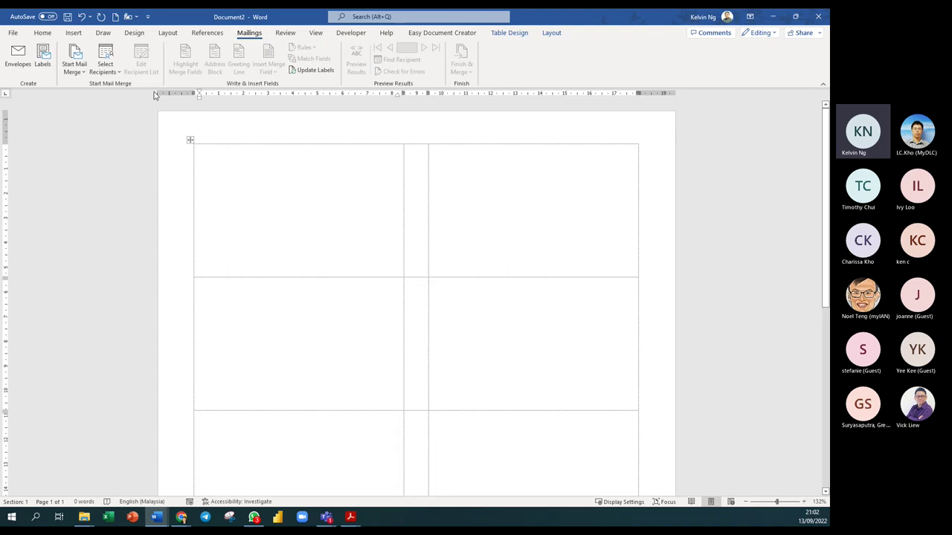
{"action": "left_click", "coordinate": [117, 74]}
{"action": "left_click", "coordinate": [114, 98]}
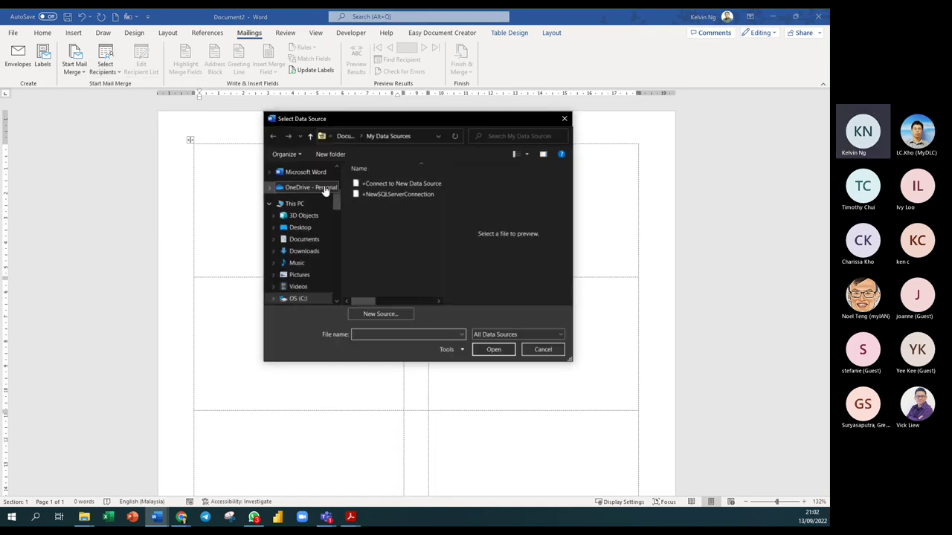
Step: Link Sheet1$ of Customer Database in Webinar > 13 Sept Word session > Mail Merge as recipients
{"action": "scroll", "coordinate": [334, 195], "scroll_direction": "up", "scroll_amount": 3}
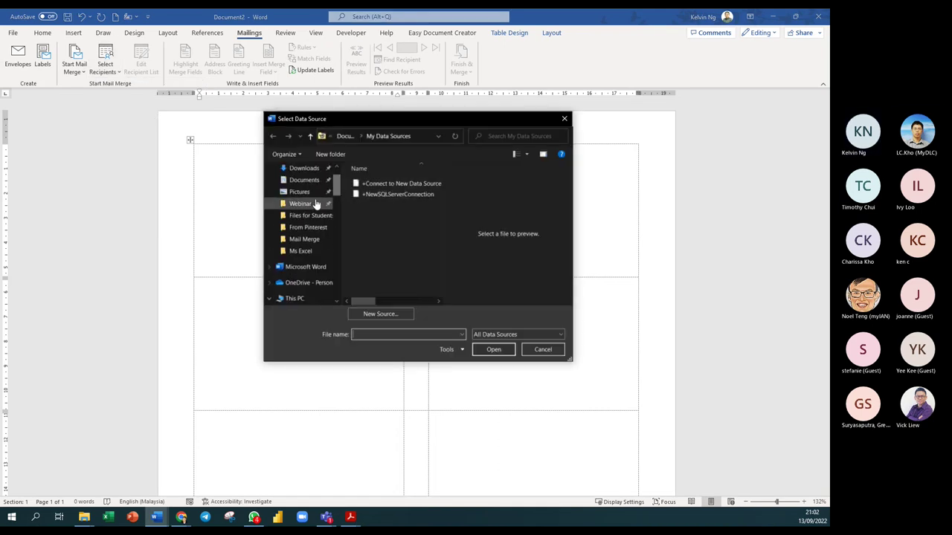
{"action": "left_click", "coordinate": [316, 204]}
{"action": "scroll", "coordinate": [441, 212], "scroll_direction": "down", "scroll_amount": 3}
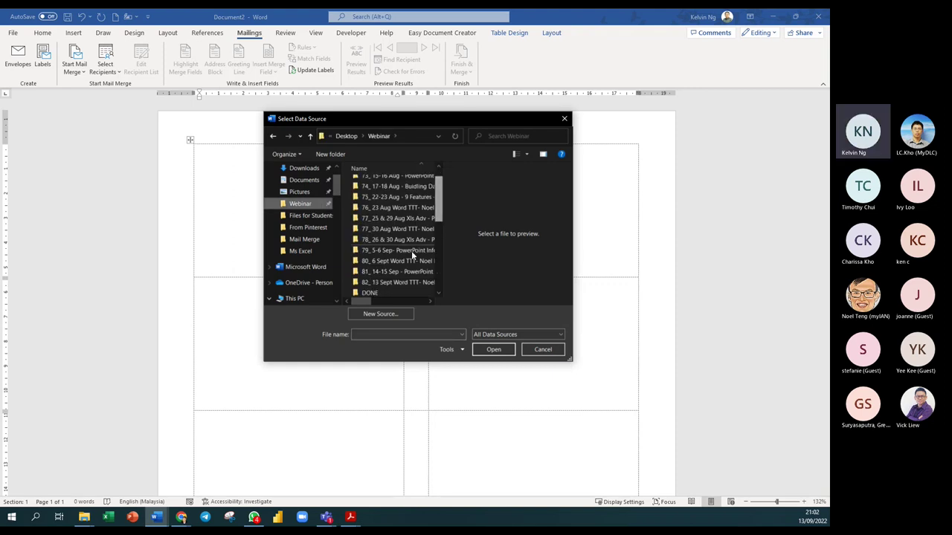
{"action": "double_click", "coordinate": [381, 285]}
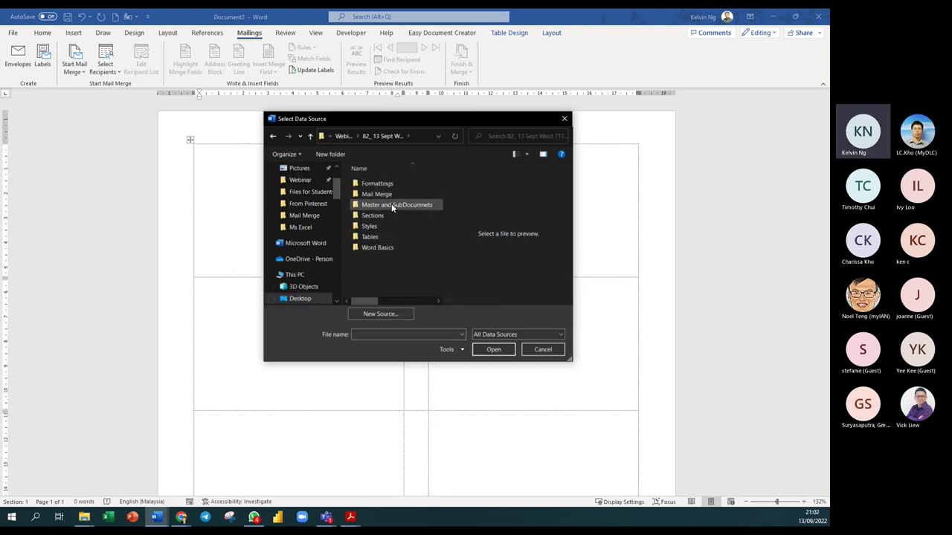
{"action": "double_click", "coordinate": [391, 196]}
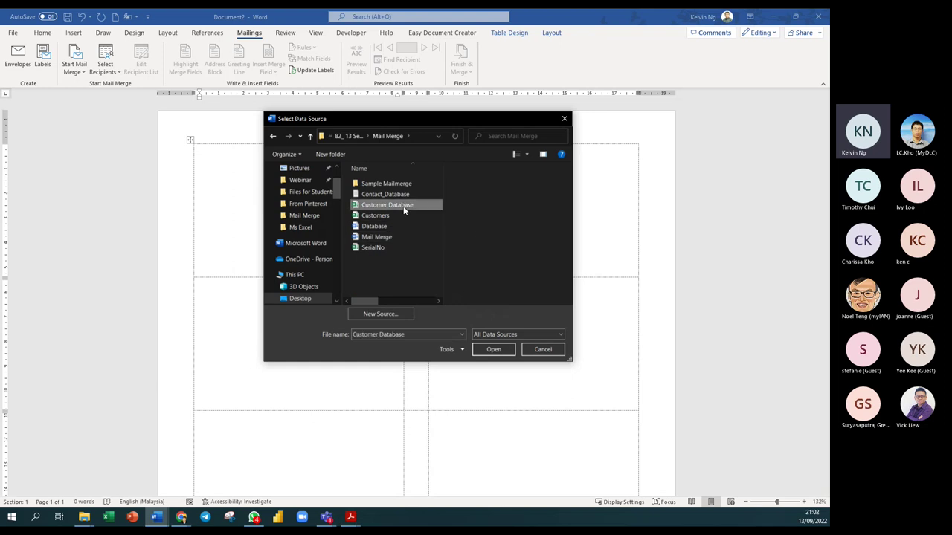
{"action": "double_click", "coordinate": [403, 206]}
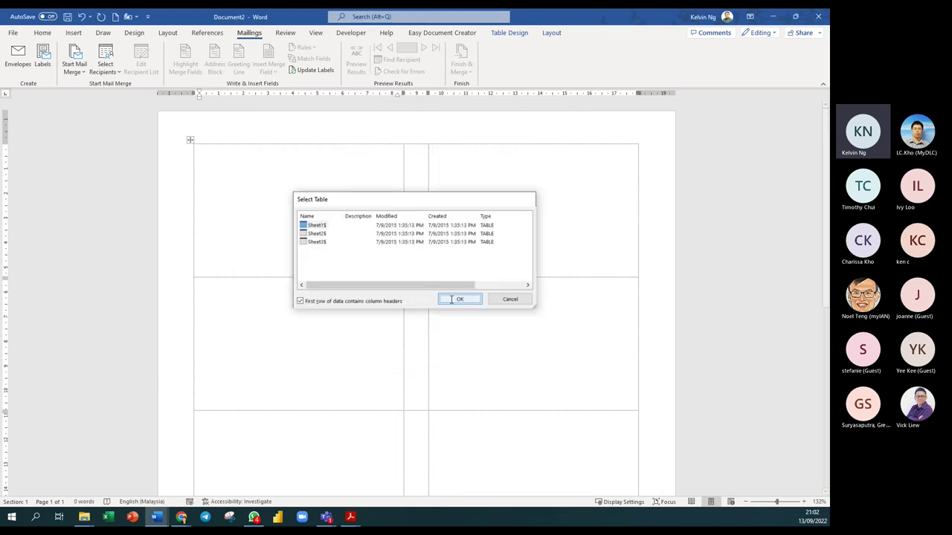
{"action": "left_click", "coordinate": [449, 297]}
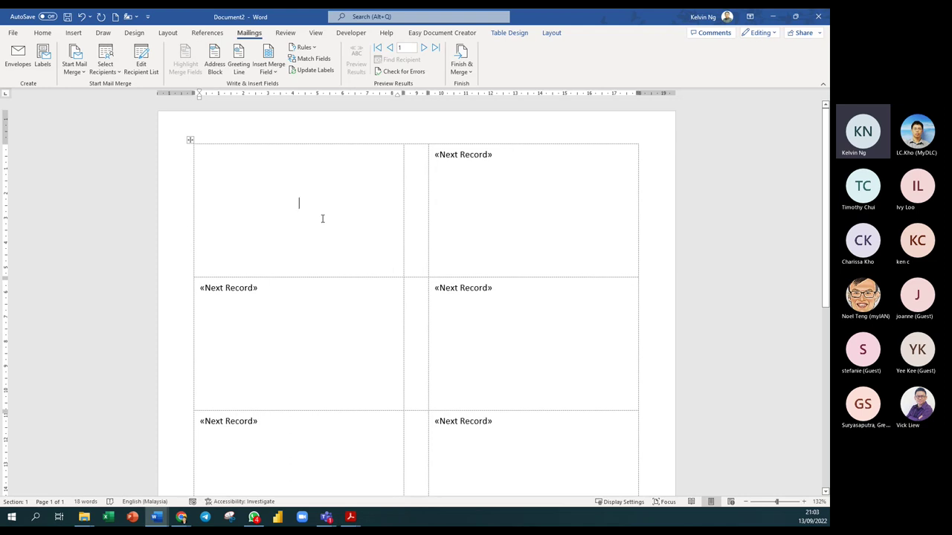
Step: Insert First_Name and Last_Name on one line and Job_Title on the next
{"action": "left_click", "coordinate": [271, 74]}
{"action": "left_click", "coordinate": [290, 98]}
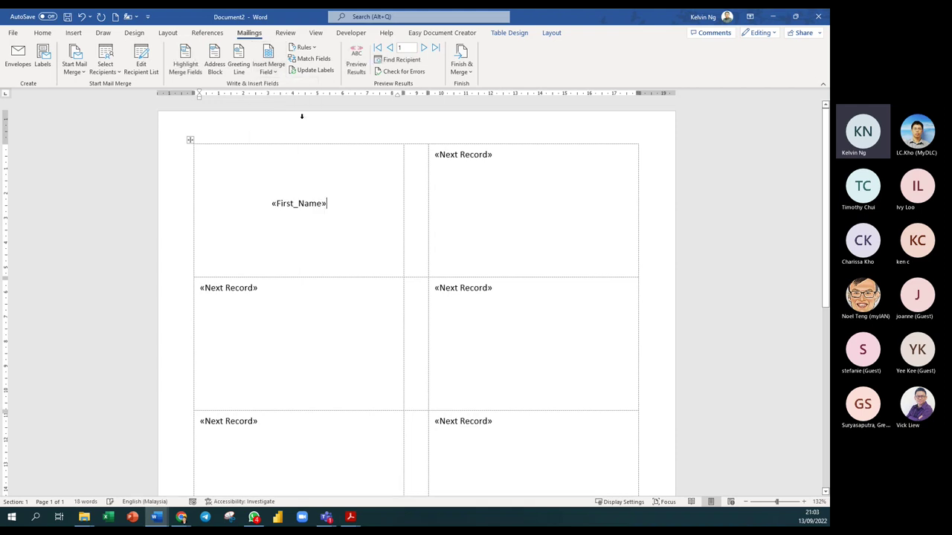
{"action": "left_click", "coordinate": [270, 68]}
{"action": "left_click", "coordinate": [286, 86]}
{"action": "key", "text": "Return"}
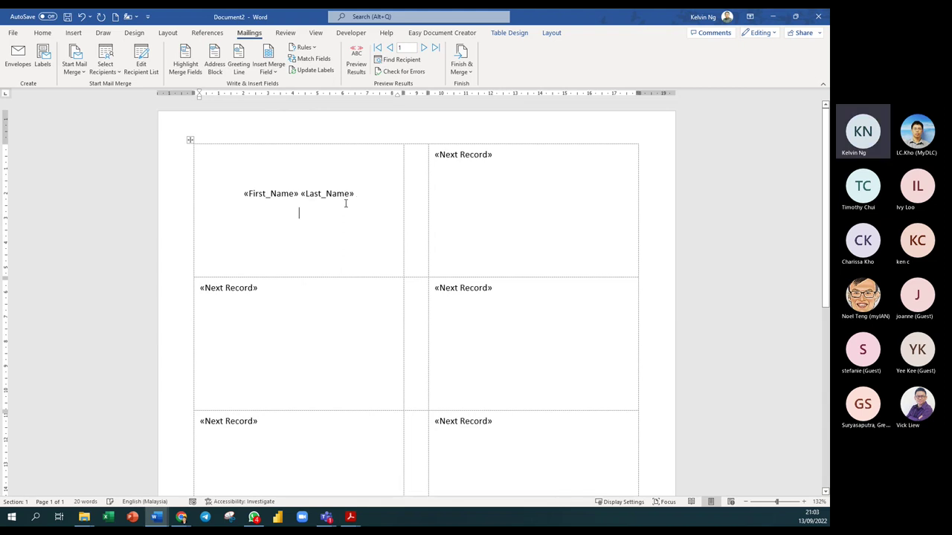
{"action": "left_click", "coordinate": [269, 75]}
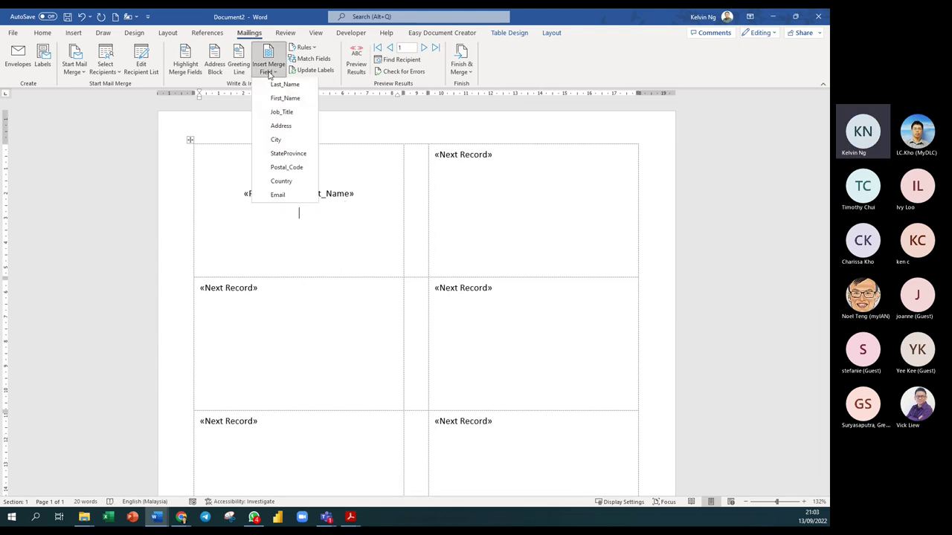
{"action": "left_click", "coordinate": [281, 112]}
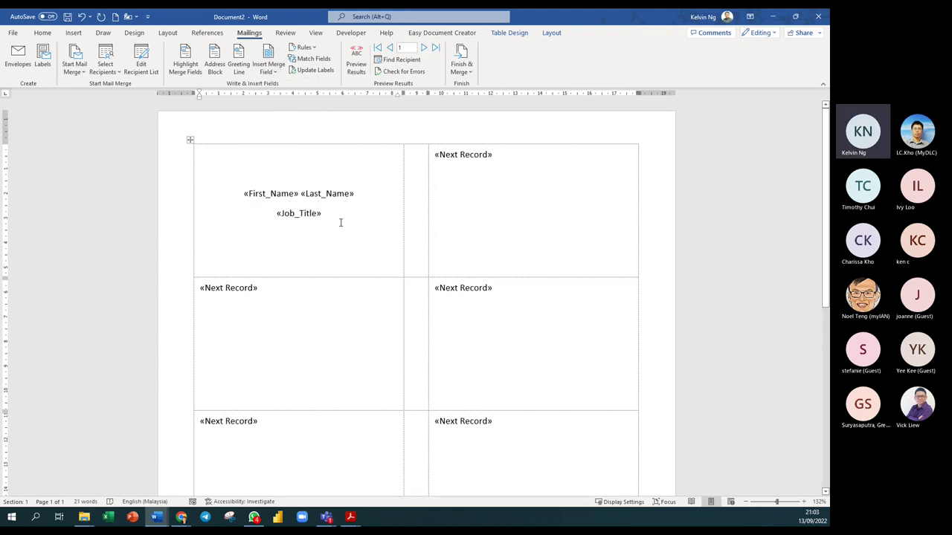
{"action": "key", "text": "Return"}
Step: Add Address, then City with Postal_Code, then StateProvince with Country, each on its own line
{"action": "left_click", "coordinate": [270, 71]}
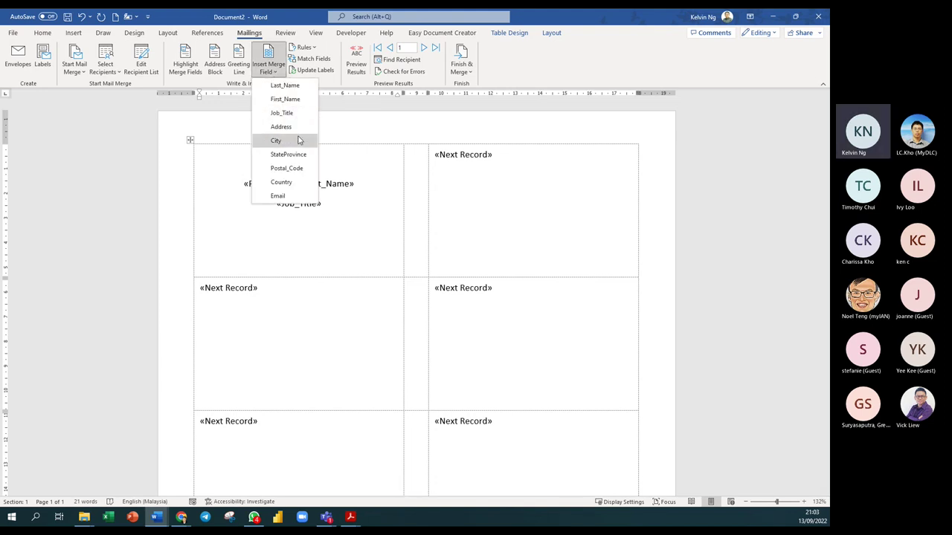
{"action": "left_click", "coordinate": [281, 127]}
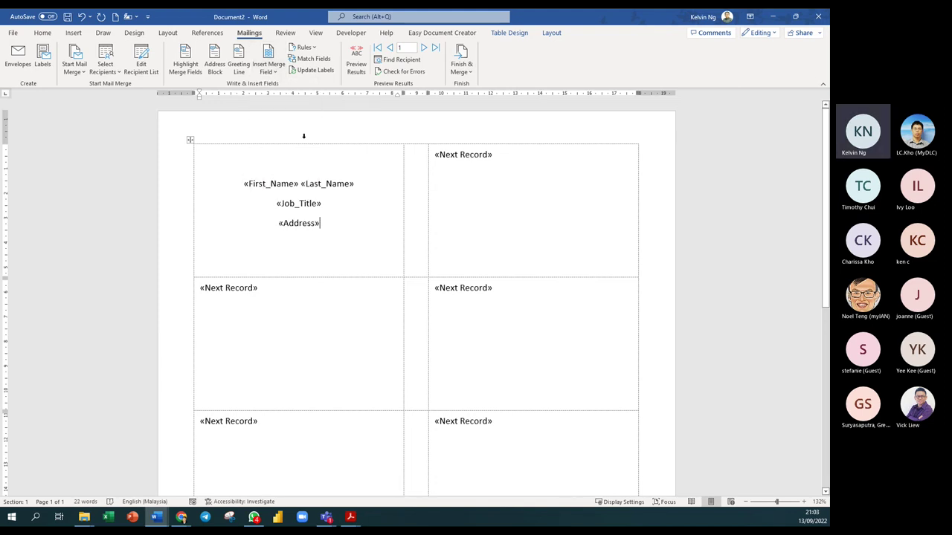
{"action": "key", "text": "Return"}
{"action": "left_click", "coordinate": [269, 69]}
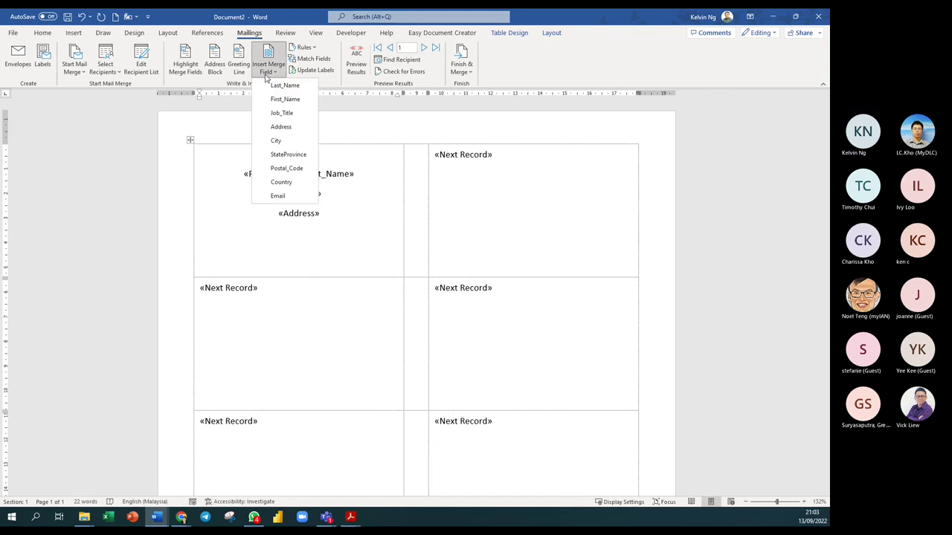
{"action": "left_click", "coordinate": [298, 140]}
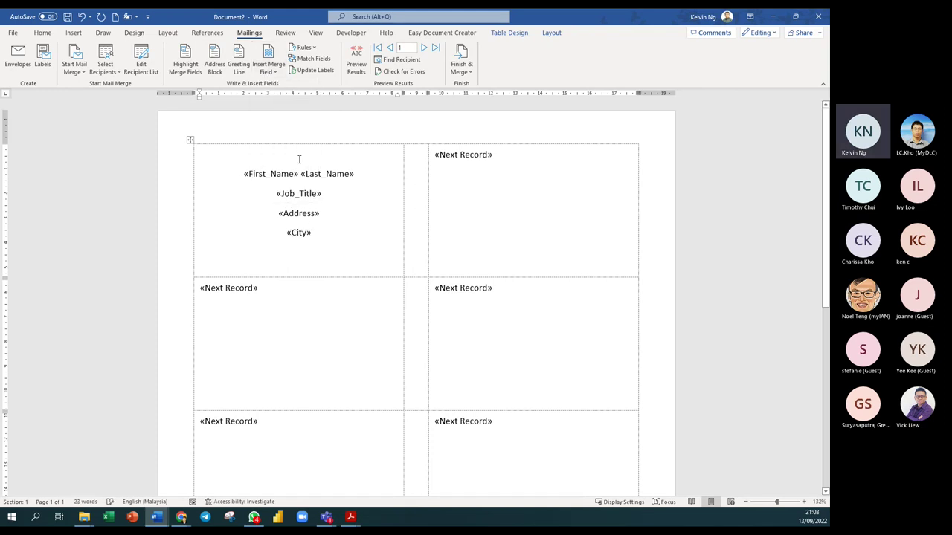
{"action": "left_click", "coordinate": [269, 68]}
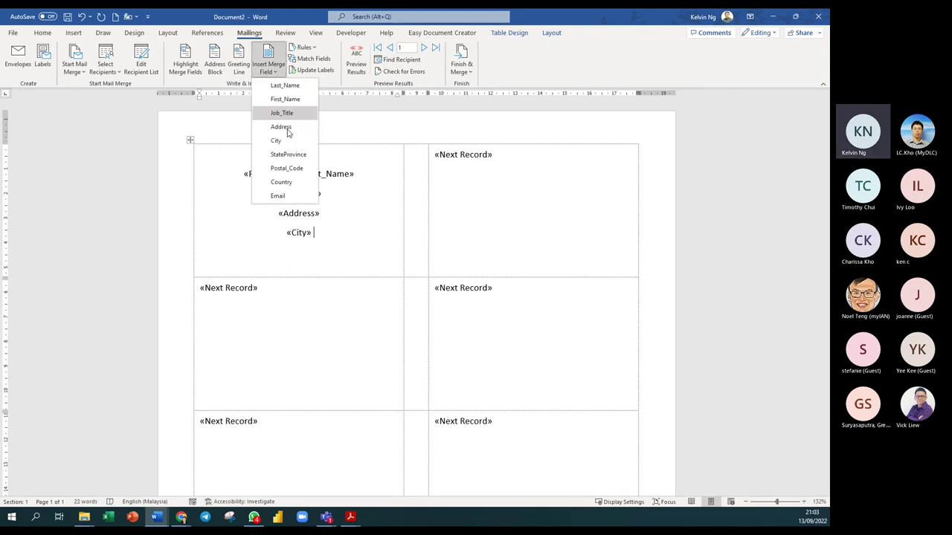
{"action": "left_click", "coordinate": [287, 168]}
{"action": "key", "text": "Return"}
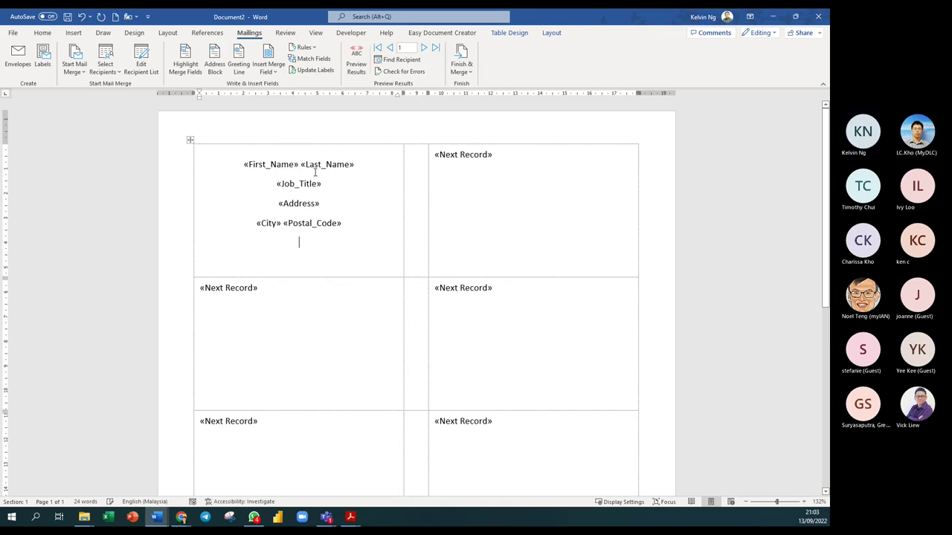
{"action": "left_click", "coordinate": [269, 69]}
{"action": "left_click", "coordinate": [273, 154]}
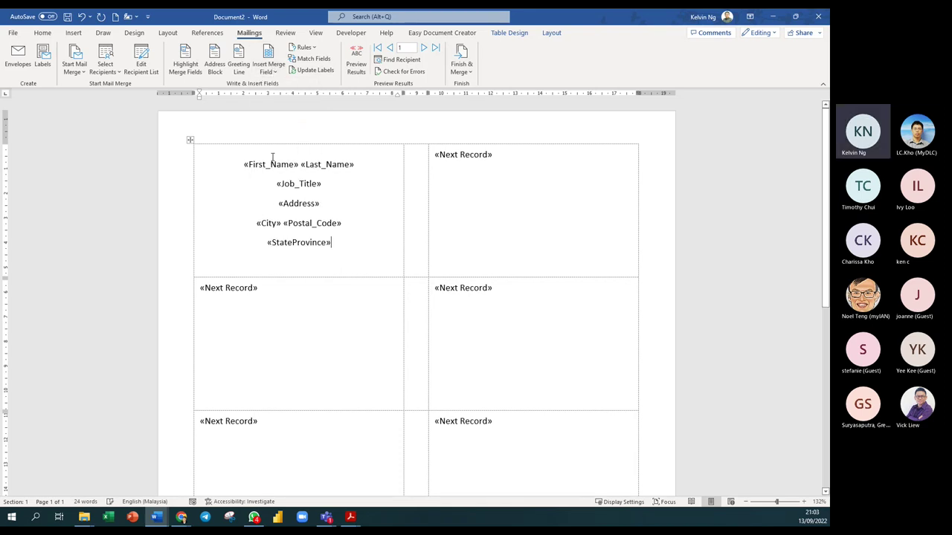
{"action": "left_click", "coordinate": [270, 67]}
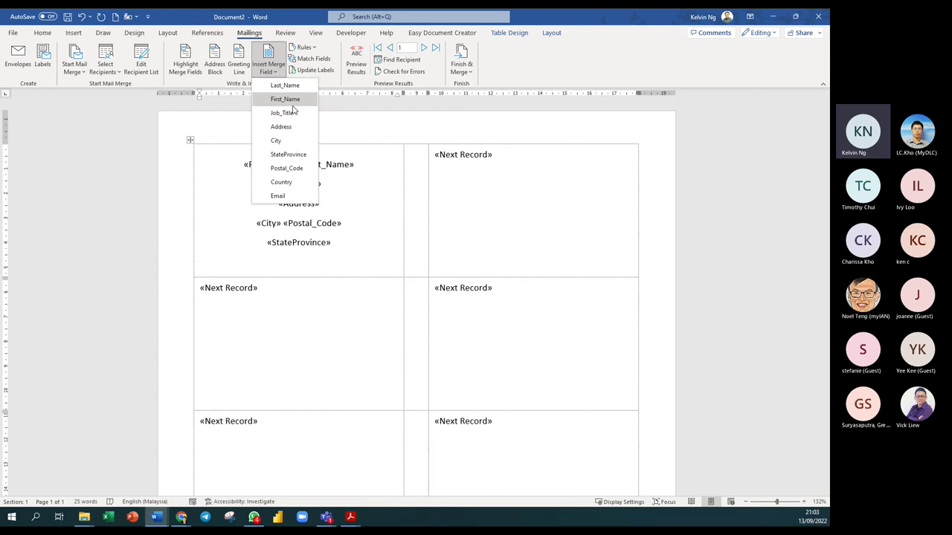
{"action": "left_click", "coordinate": [281, 182]}
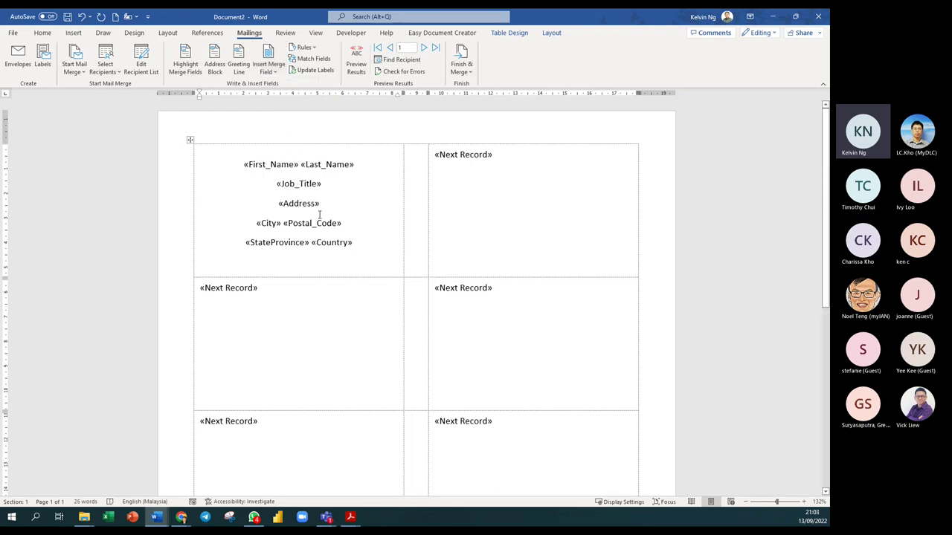
Step: Set 0 pt spacing before and after on the address, city and country lines
{"action": "left_click_drag", "start_coordinate": [359, 243], "coordinate": [283, 202]}
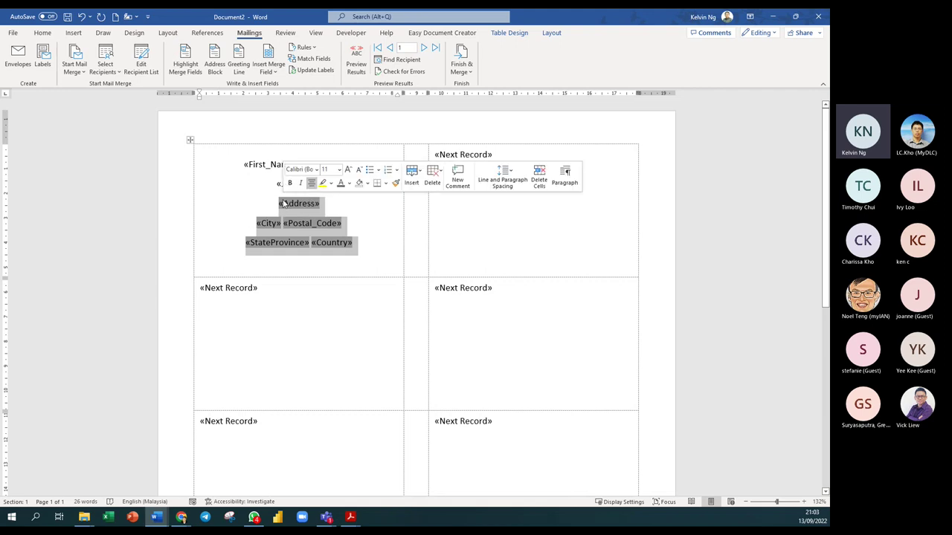
{"action": "left_click", "coordinate": [43, 32]}
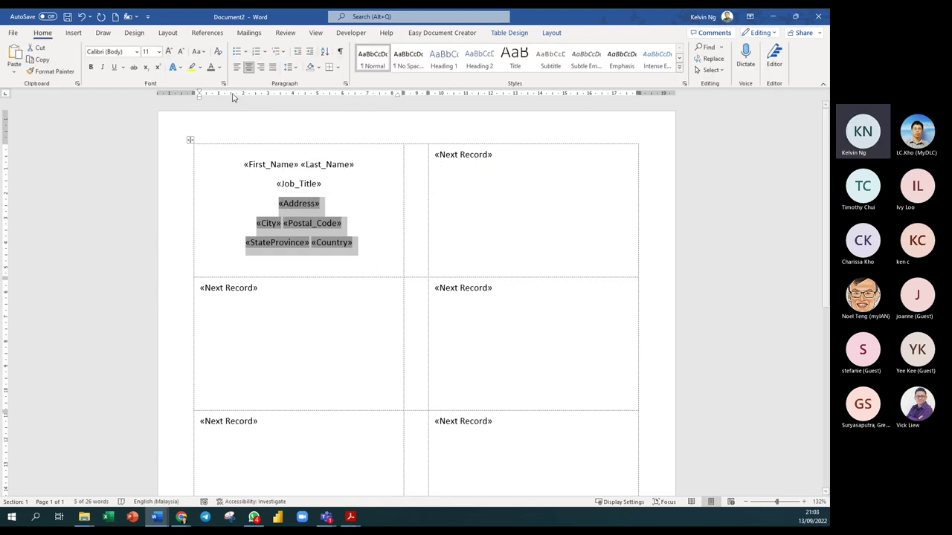
{"action": "left_click", "coordinate": [342, 84]}
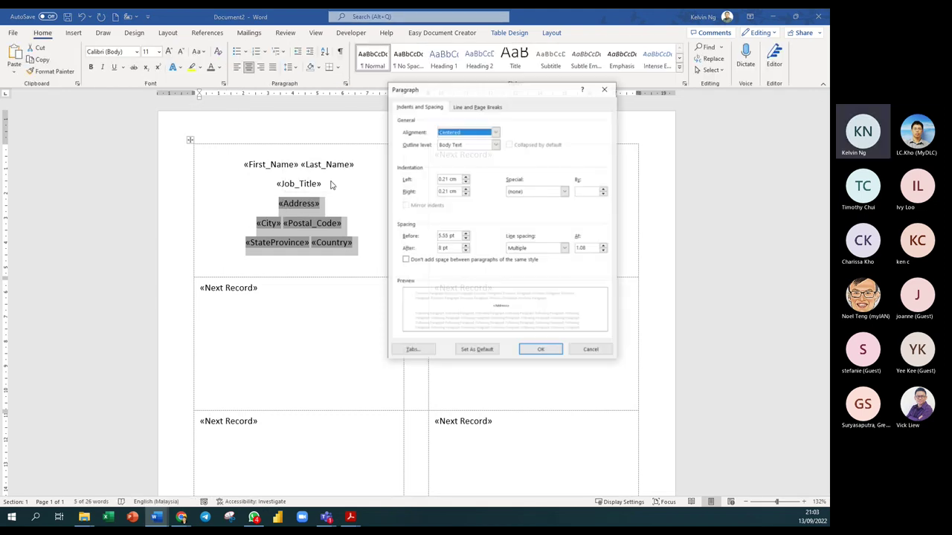
{"action": "left_click", "coordinate": [464, 238]}
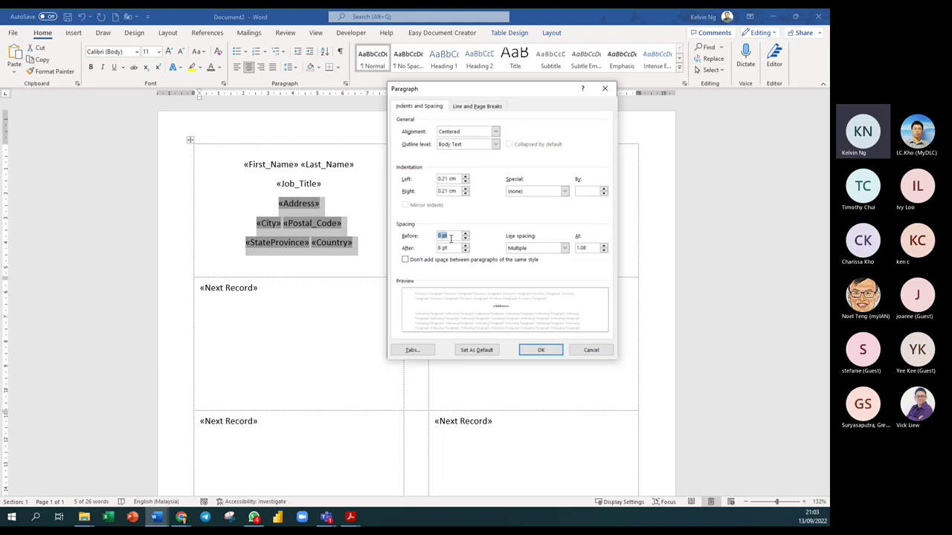
{"action": "left_click", "coordinate": [466, 251]}
{"action": "left_click", "coordinate": [465, 251]}
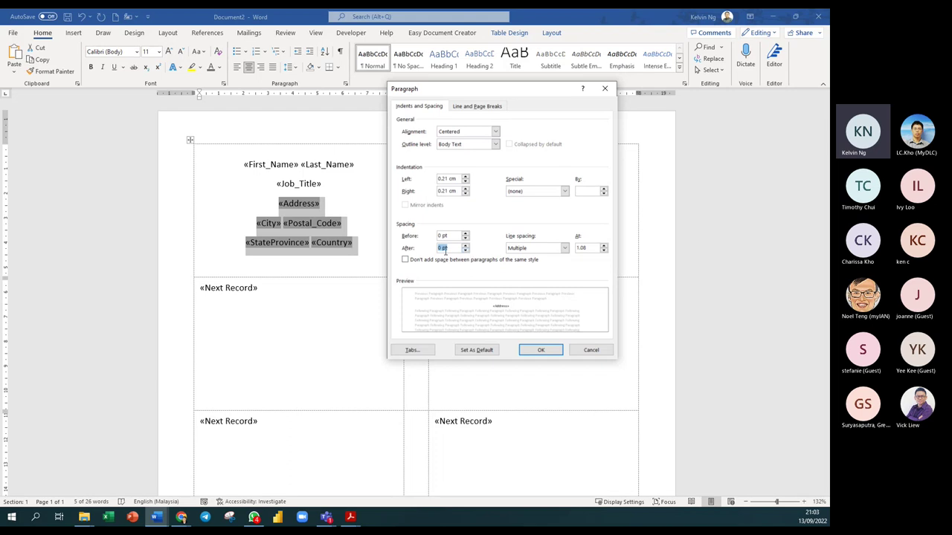
{"action": "left_click", "coordinate": [558, 352]}
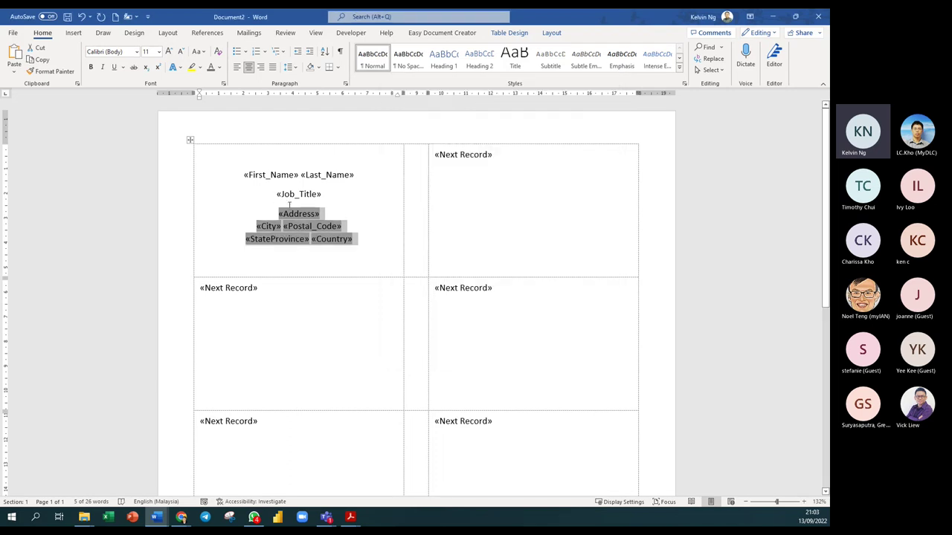
Step: Set the name and job title lines' spacing before to 0 pt as well
{"action": "left_click_drag", "start_coordinate": [324, 194], "coordinate": [291, 175]}
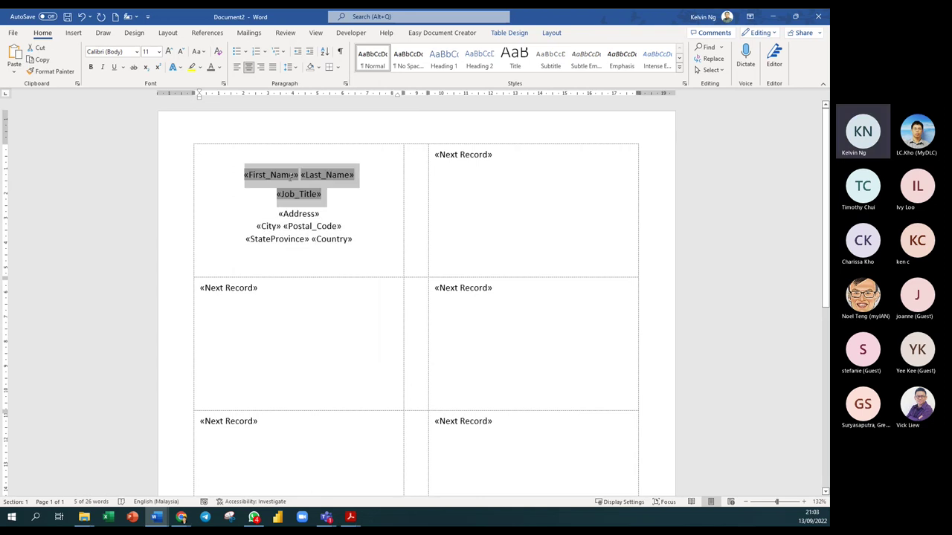
{"action": "left_click", "coordinate": [345, 83]}
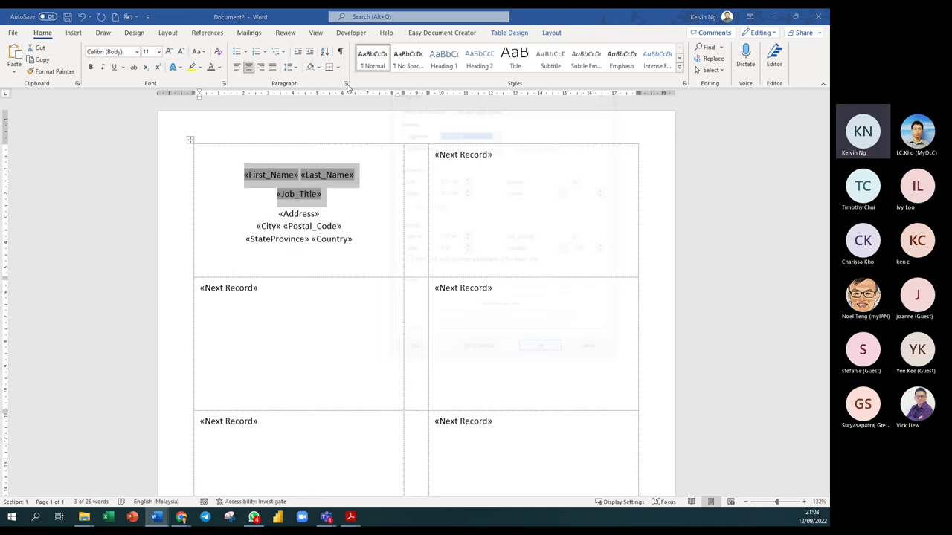
{"action": "left_click_drag", "start_coordinate": [456, 235], "coordinate": [424, 236]}
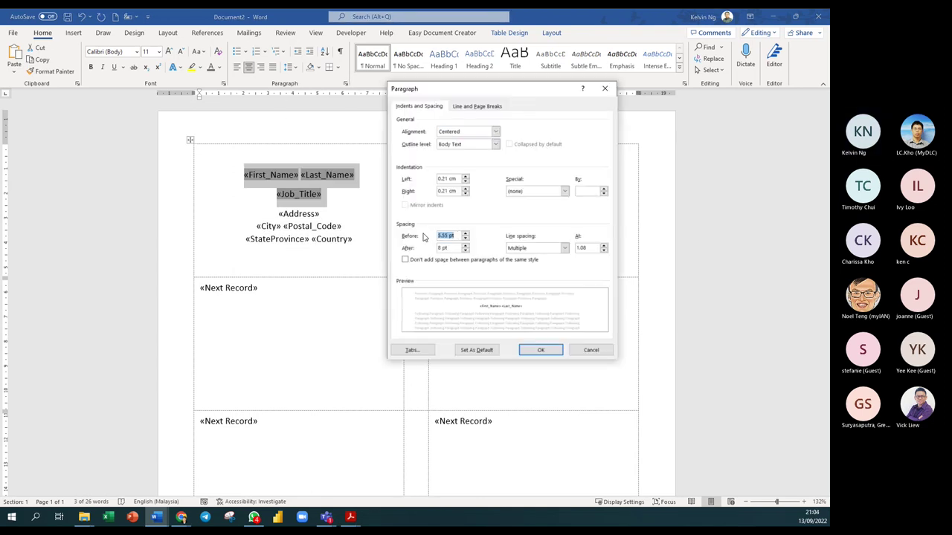
{"action": "type", "text": "0"}
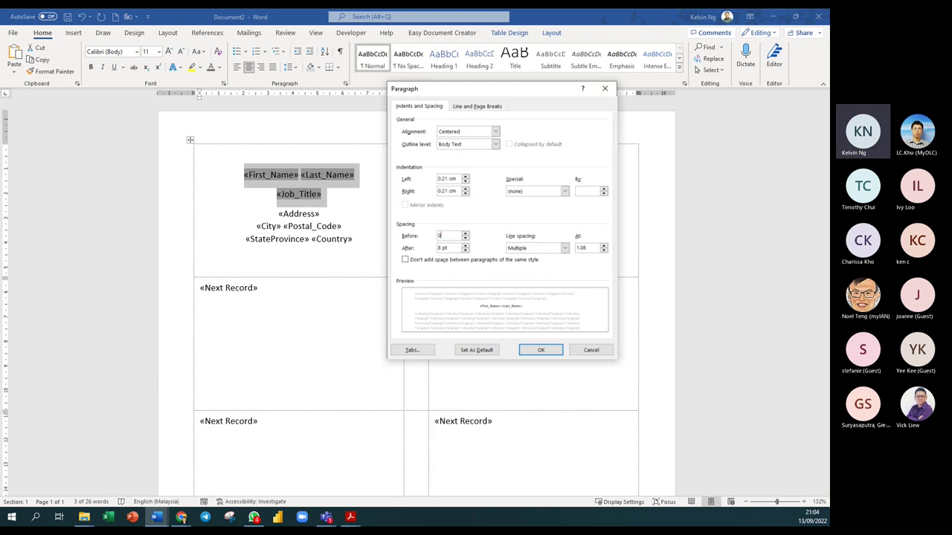
{"action": "left_click", "coordinate": [540, 353]}
{"action": "left_click", "coordinate": [223, 180]}
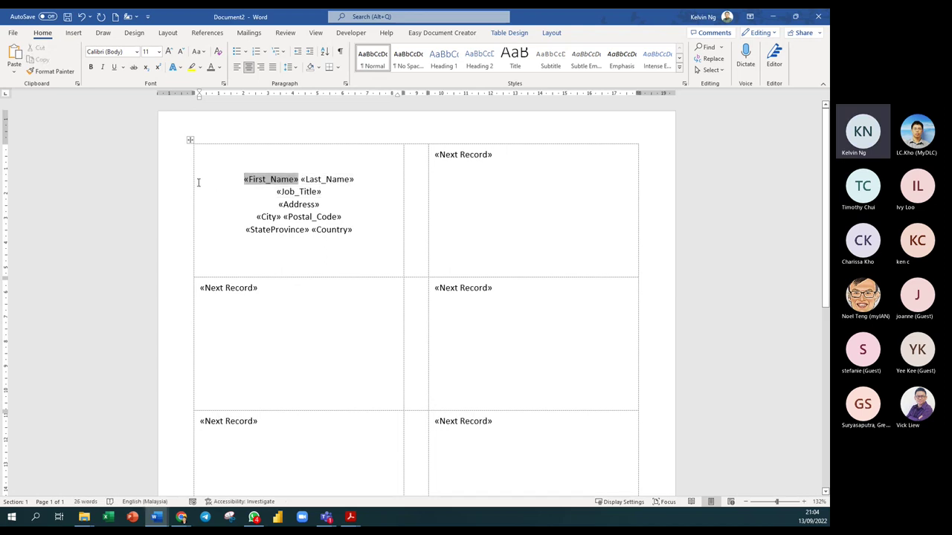
Step: Make the name line bold and the Job_Title field italic
{"action": "left_click_drag", "start_coordinate": [358, 180], "coordinate": [244, 179]}
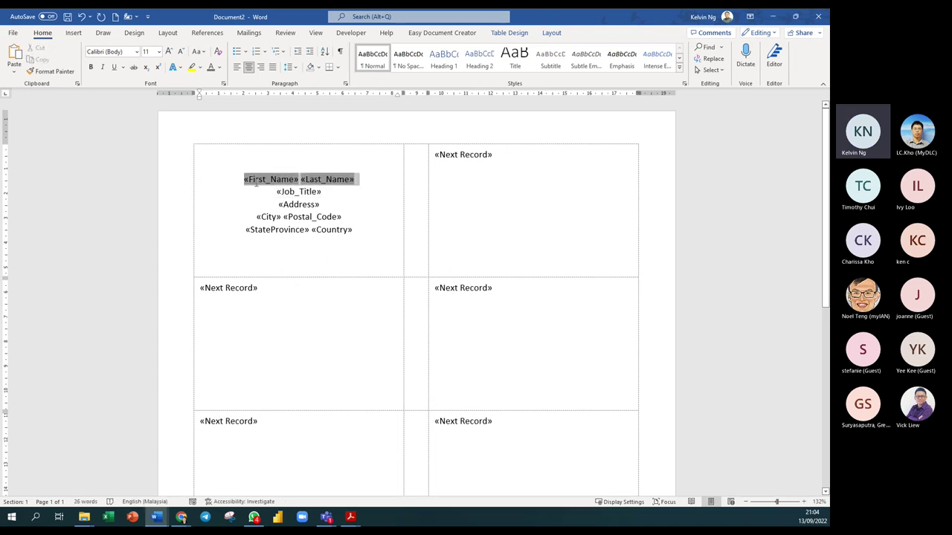
{"action": "left_click", "coordinate": [90, 67]}
{"action": "left_click_drag", "start_coordinate": [329, 193], "coordinate": [269, 191]}
{"action": "left_click", "coordinate": [102, 67]}
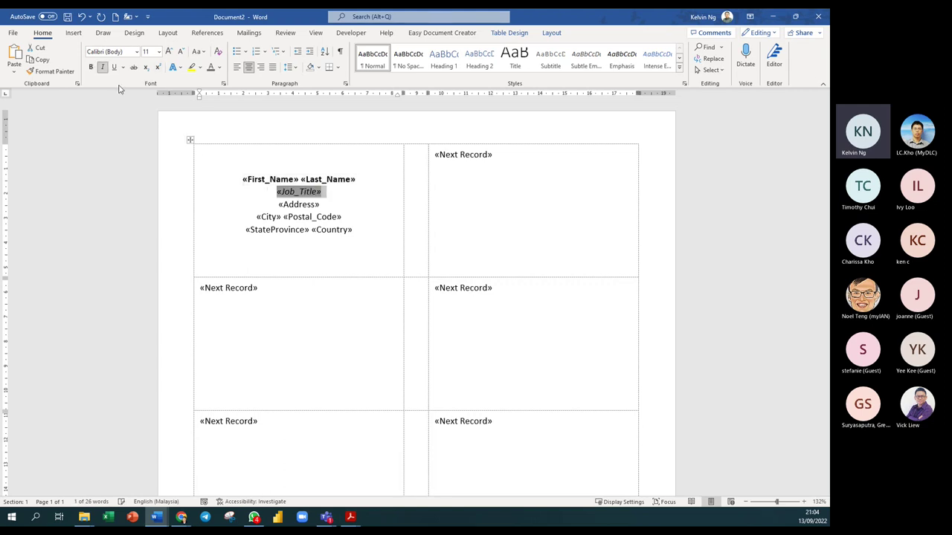
{"action": "left_click", "coordinate": [325, 265]}
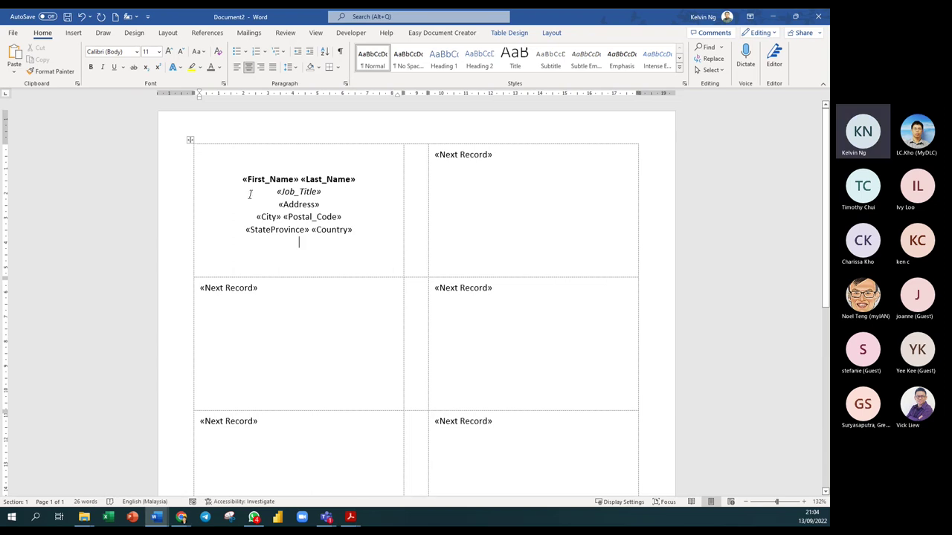
Step: Preview the results and update all labels with merged recipients
{"action": "left_click", "coordinate": [259, 35]}
{"action": "left_click", "coordinate": [356, 61]}
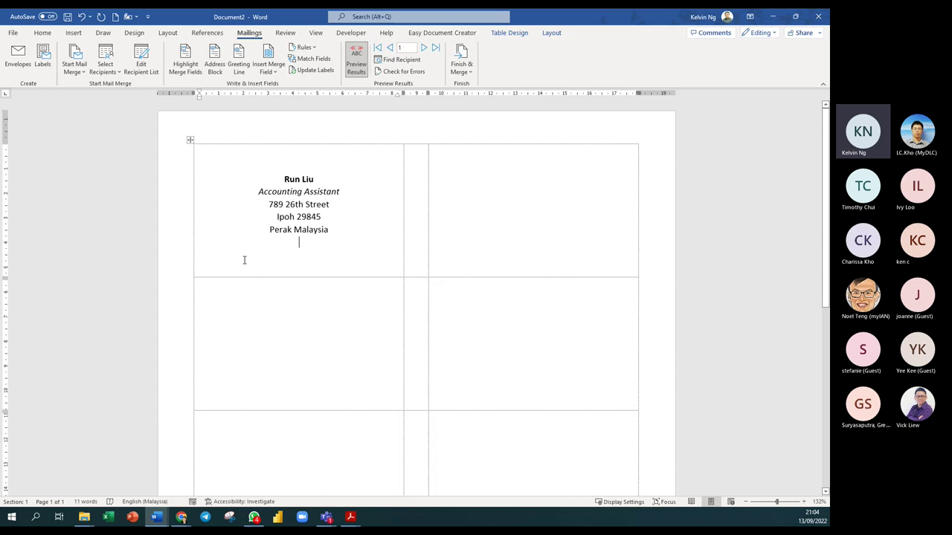
{"action": "left_click", "coordinate": [316, 71]}
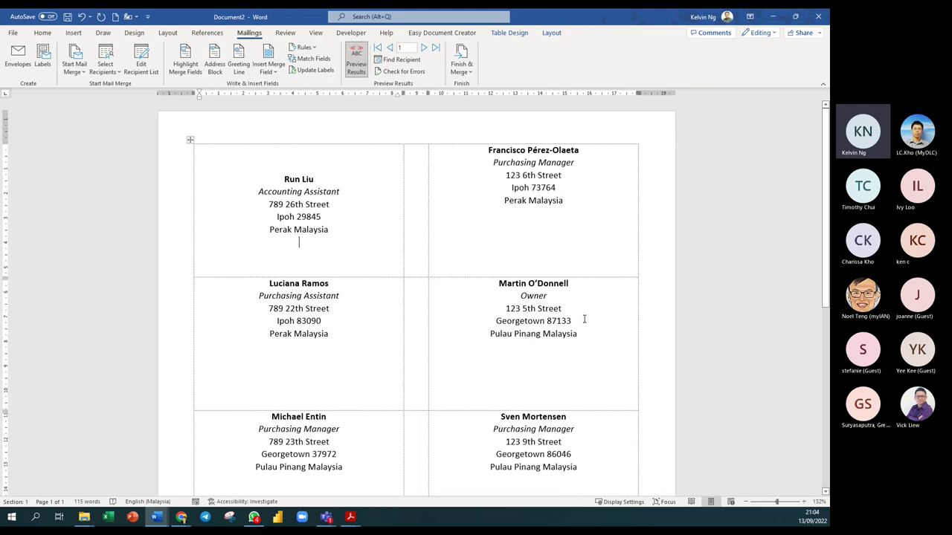
Step: Centre the contents of every label cell vertically across the whole table
{"action": "left_click", "coordinate": [189, 140]}
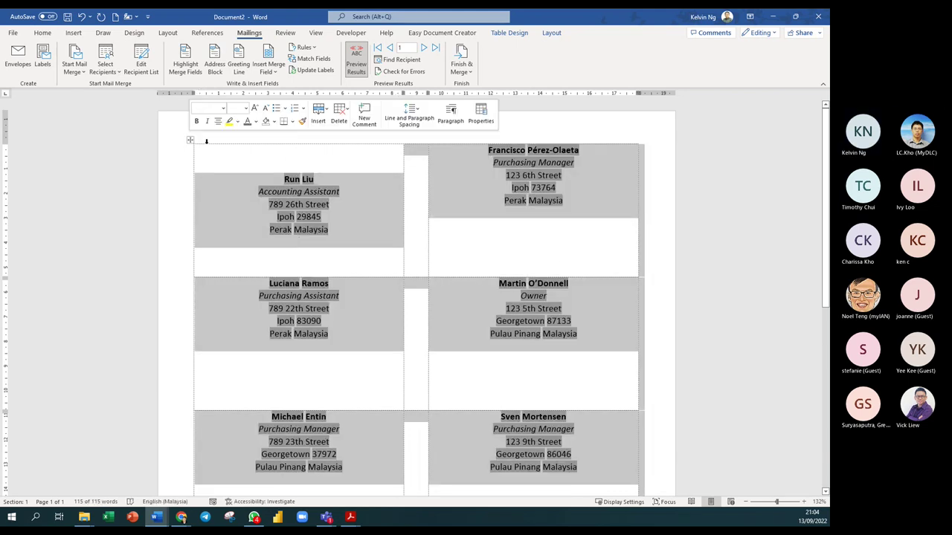
{"action": "left_click", "coordinate": [509, 33]}
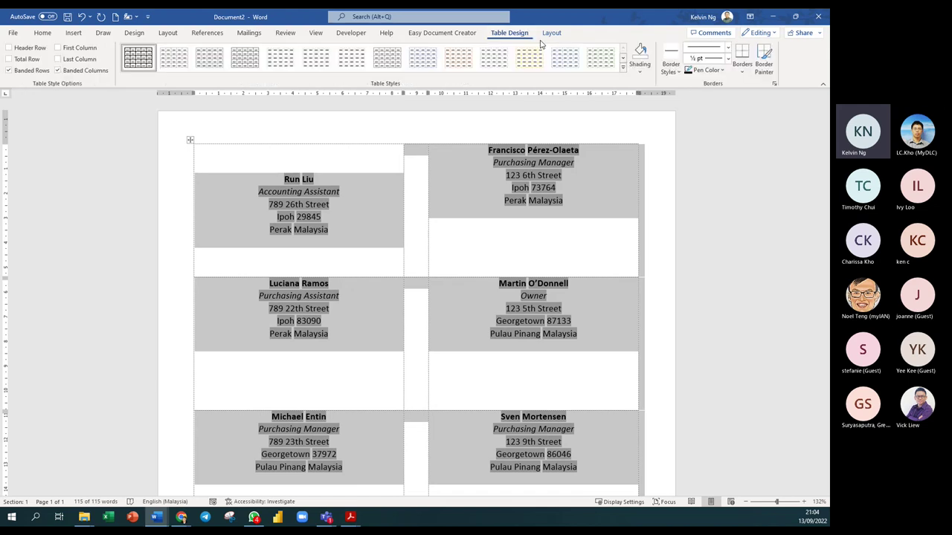
{"action": "left_click", "coordinate": [551, 34]}
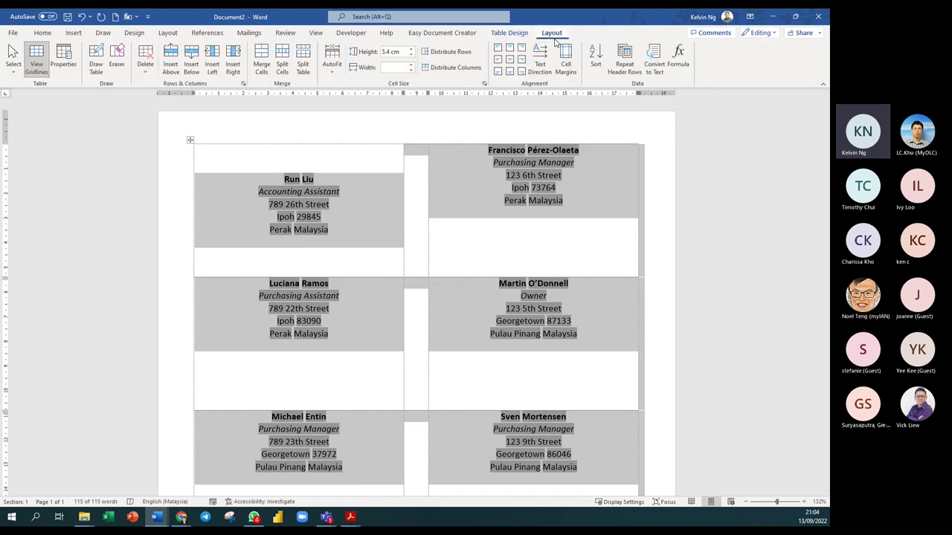
{"action": "left_click", "coordinate": [510, 59]}
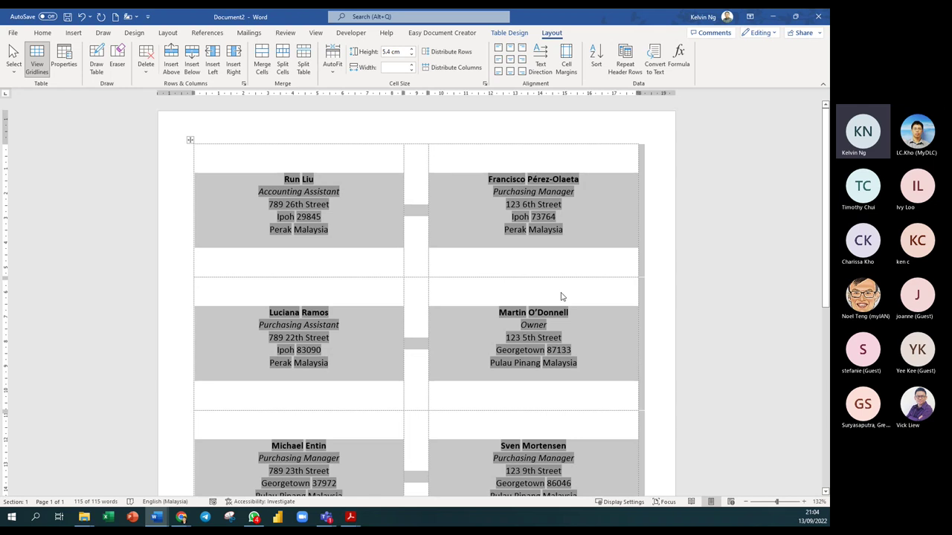
{"action": "left_click", "coordinate": [456, 216]}
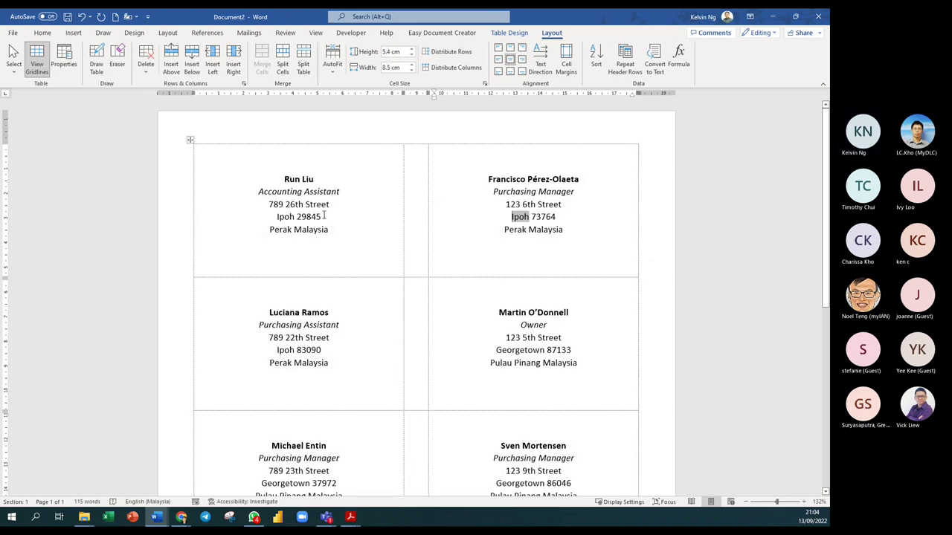
{"action": "left_click", "coordinate": [205, 181]}
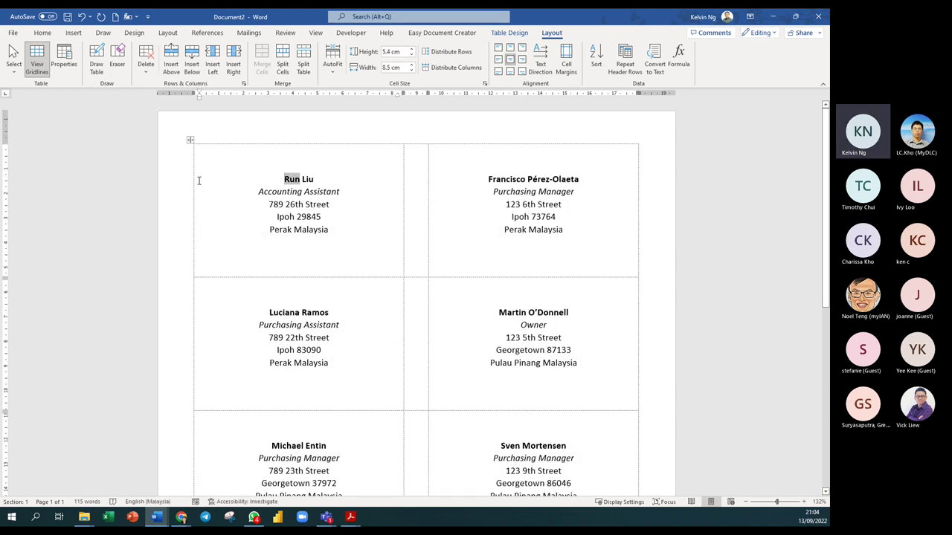
{"action": "left_click", "coordinate": [187, 185]}
{"action": "triple_click", "coordinate": [284, 204]}
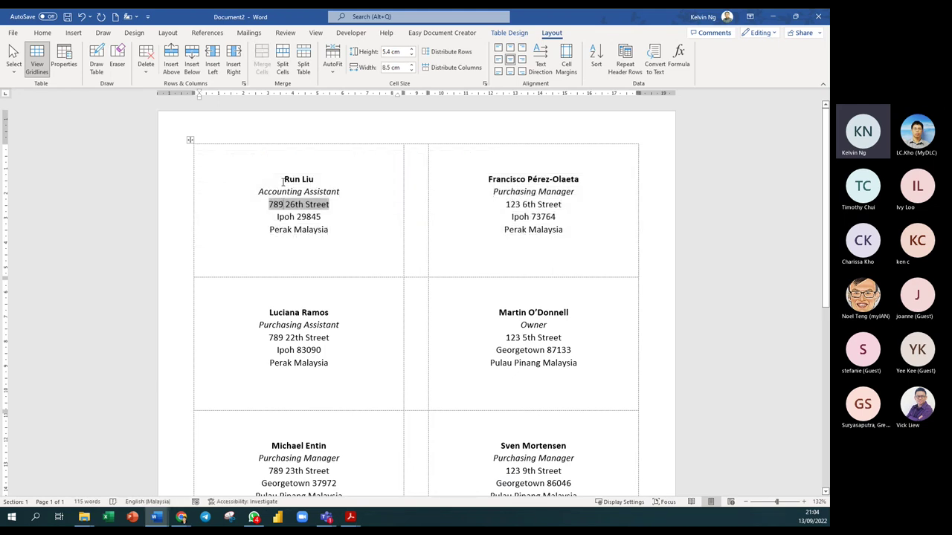
{"action": "left_click_drag", "start_coordinate": [283, 179], "coordinate": [314, 180]}
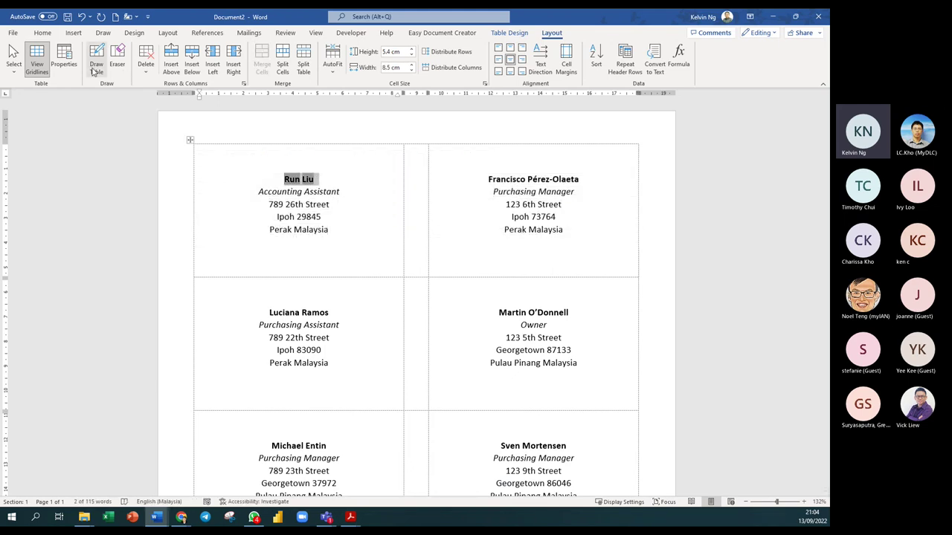
{"action": "left_click", "coordinate": [44, 34]}
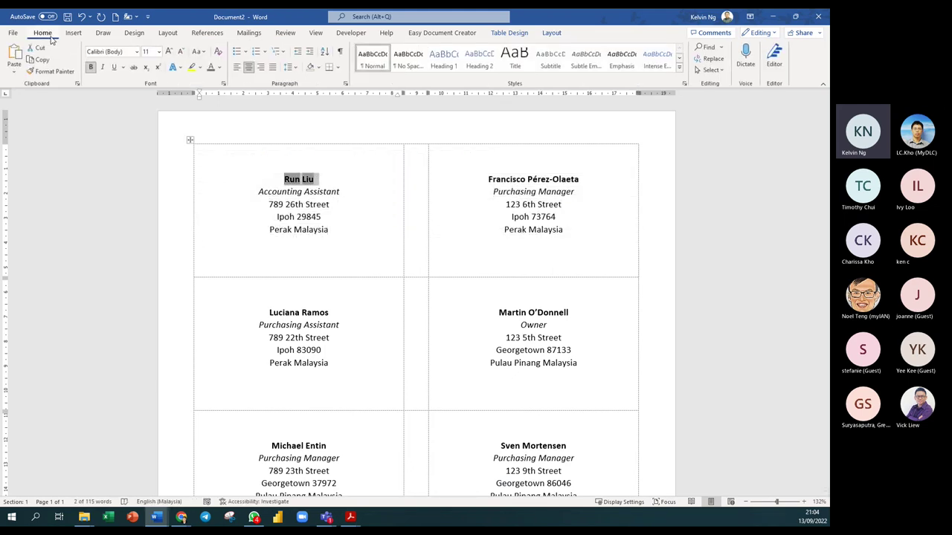
{"action": "left_click", "coordinate": [169, 52]}
{"action": "left_click", "coordinate": [170, 52]}
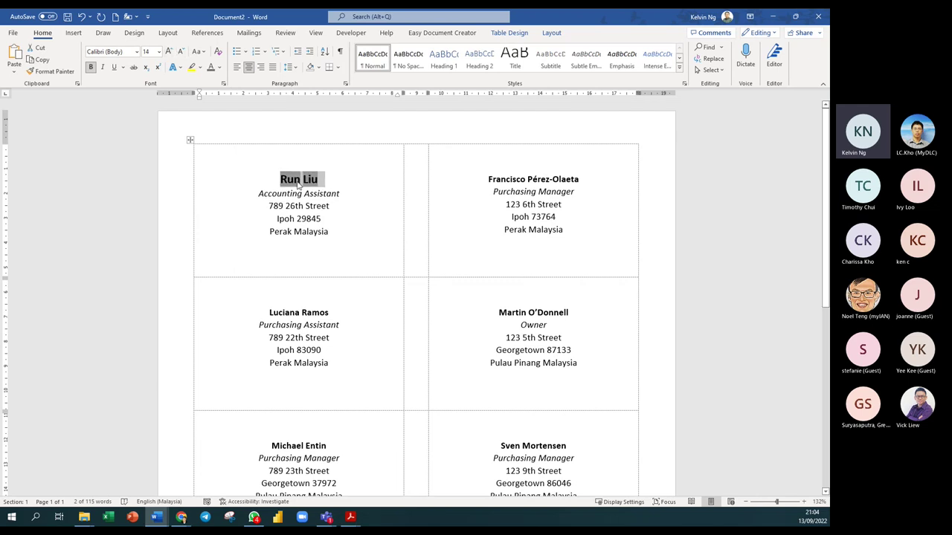
{"action": "left_click", "coordinate": [356, 215]}
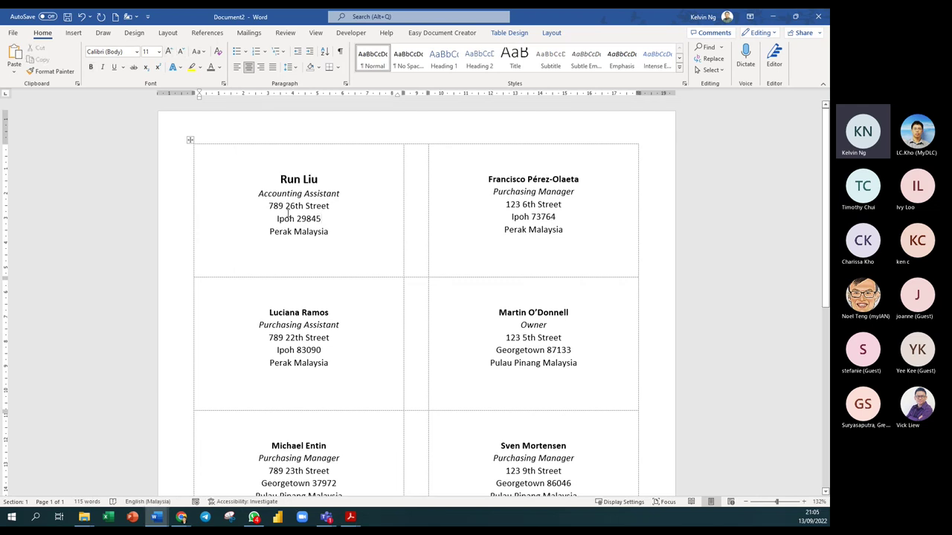
Step: Update labels so every card gets the larger name, then review the sheet
{"action": "left_click", "coordinate": [247, 34]}
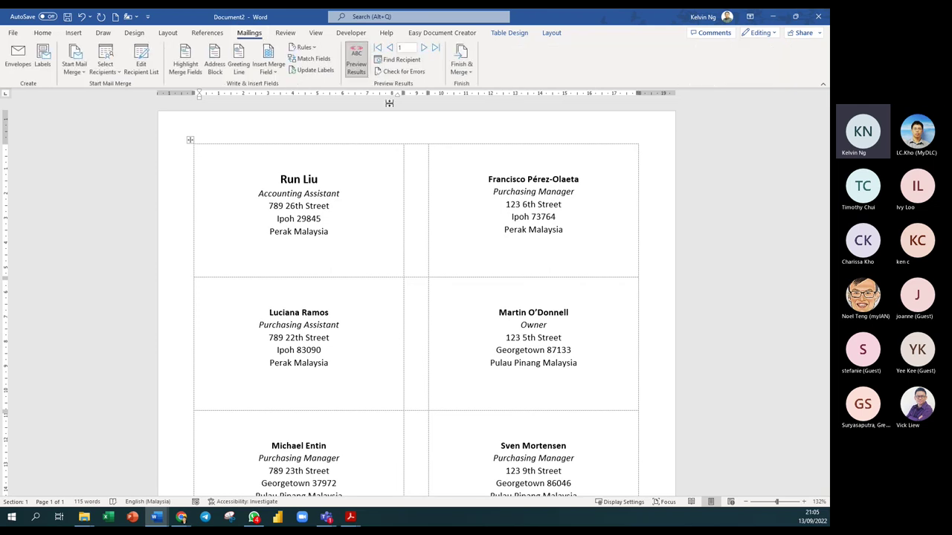
{"action": "left_click", "coordinate": [328, 74]}
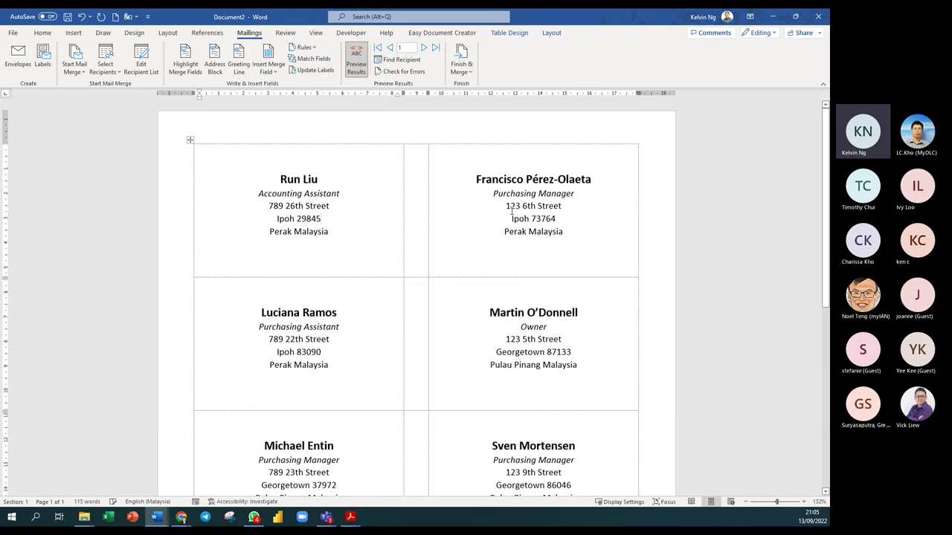
{"action": "scroll", "coordinate": [529, 339], "scroll_direction": "down", "scroll_amount": 8}
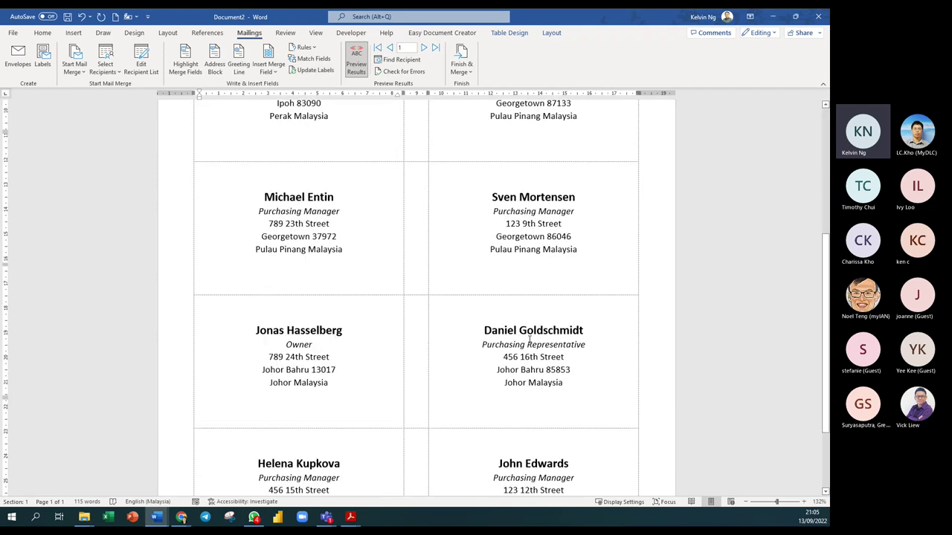
{"action": "scroll", "coordinate": [529, 339], "scroll_direction": "up", "scroll_amount": 8}
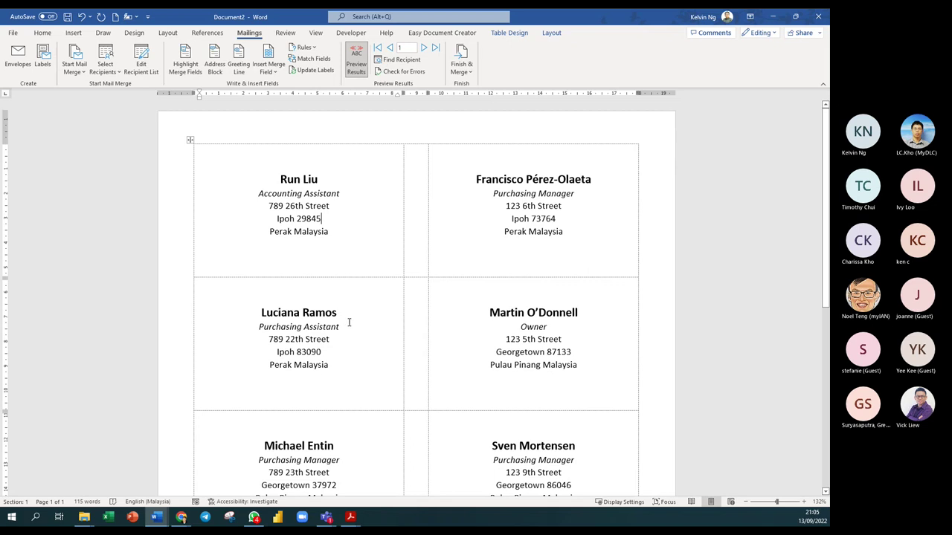
{"action": "scroll", "coordinate": [375, 305], "scroll_direction": "down", "scroll_amount": 1}
{"action": "scroll", "coordinate": [375, 306], "scroll_direction": "down", "scroll_amount": 6}
{"action": "scroll", "coordinate": [375, 306], "scroll_direction": "up", "scroll_amount": 2}
{"action": "scroll", "coordinate": [374, 305], "scroll_direction": "up", "scroll_amount": 5}
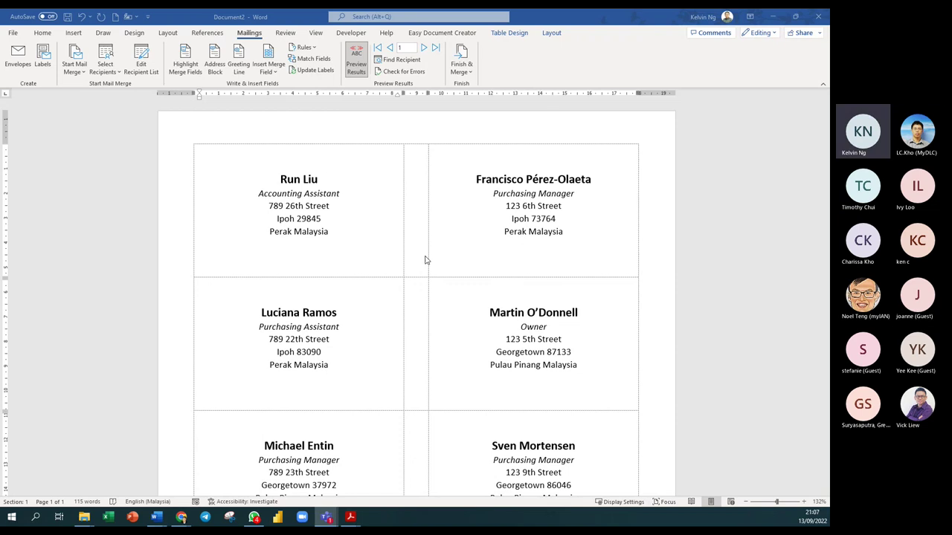
{"action": "left_click", "coordinate": [128, 143]}
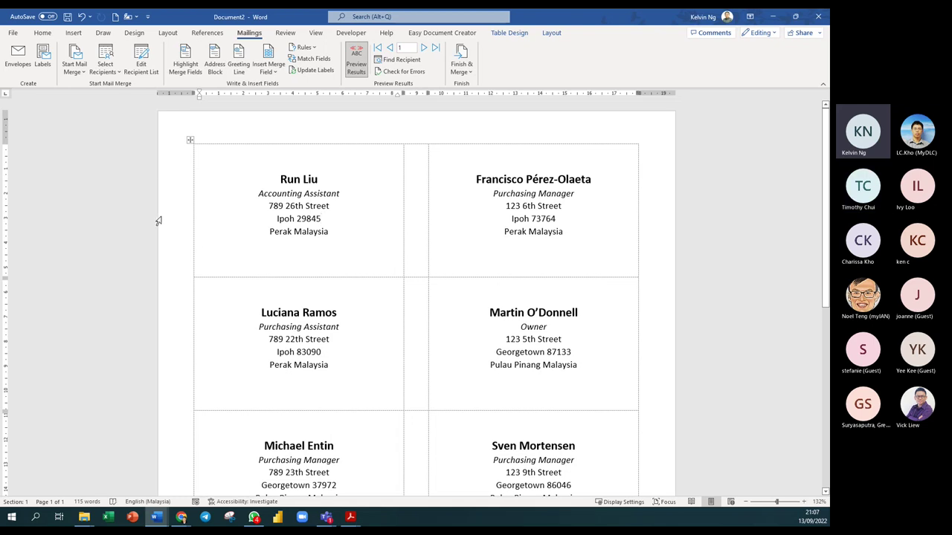
{"action": "scroll", "coordinate": [324, 222], "scroll_direction": "down", "scroll_amount": 5}
{"action": "scroll", "coordinate": [325, 221], "scroll_direction": "down", "scroll_amount": 4}
{"action": "scroll", "coordinate": [325, 222], "scroll_direction": "up", "scroll_amount": 9}
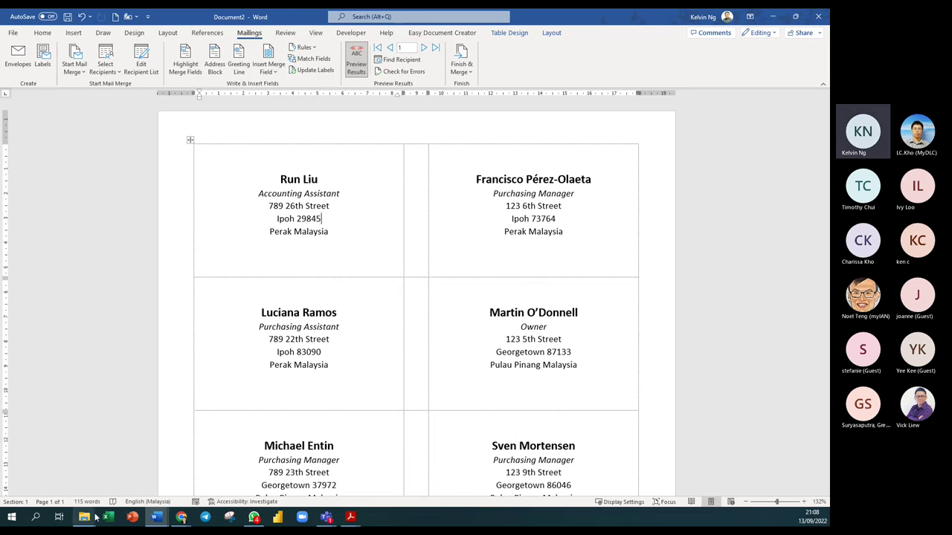
Step: Open the SerialNo workbook from the Mail Merge folder
{"action": "mouse_move", "coordinate": [85, 517]}
{"action": "left_click", "coordinate": [149, 465]}
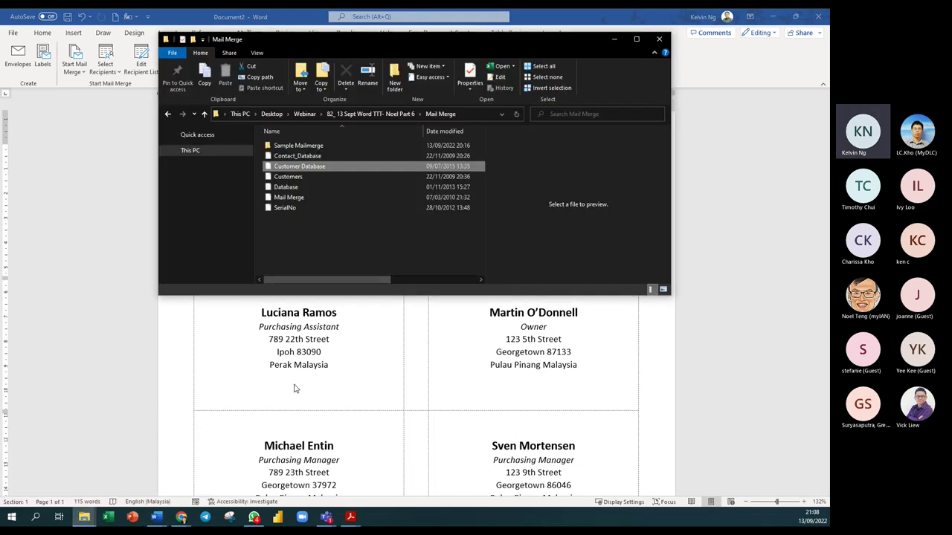
{"action": "left_click", "coordinate": [291, 210]}
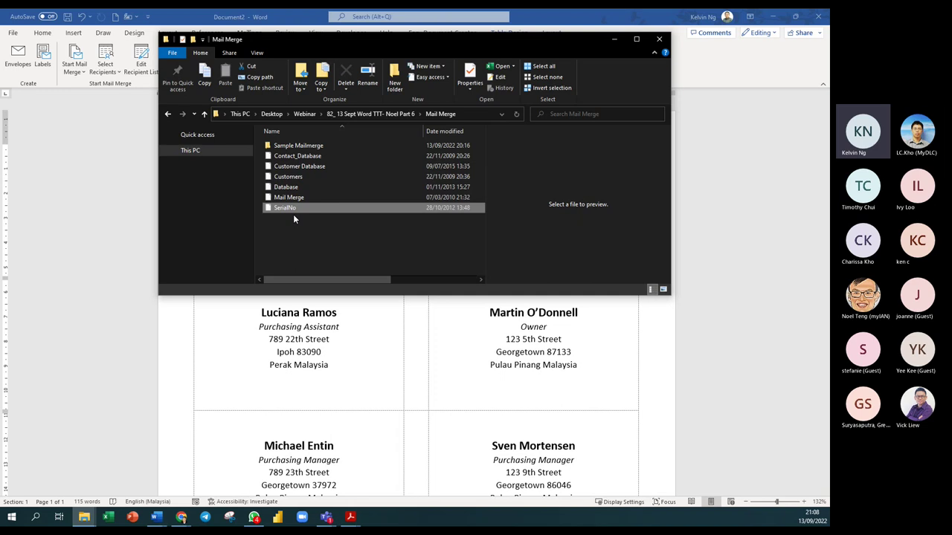
{"action": "double_click", "coordinate": [285, 210]}
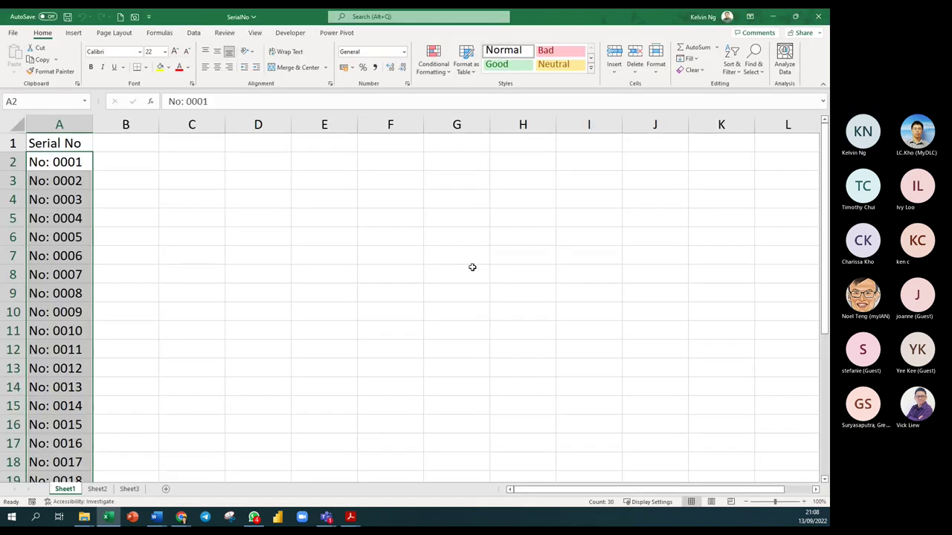
Step: Extend the serial numbers from rows 30–31 down to No: 0040 in row 41
{"action": "left_click", "coordinate": [58, 168]}
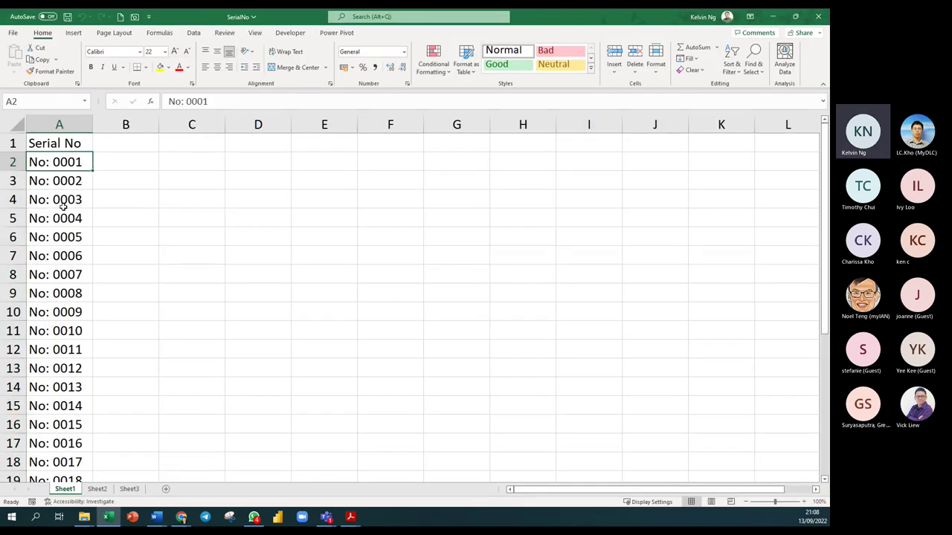
{"action": "scroll", "coordinate": [71, 327], "scroll_direction": "down", "scroll_amount": 13}
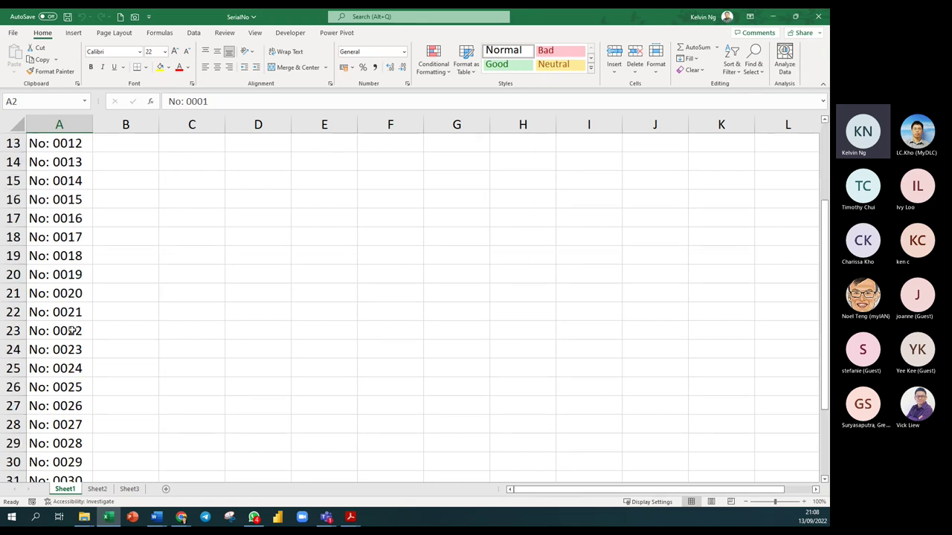
{"action": "scroll", "coordinate": [70, 331], "scroll_direction": "up", "scroll_amount": 5}
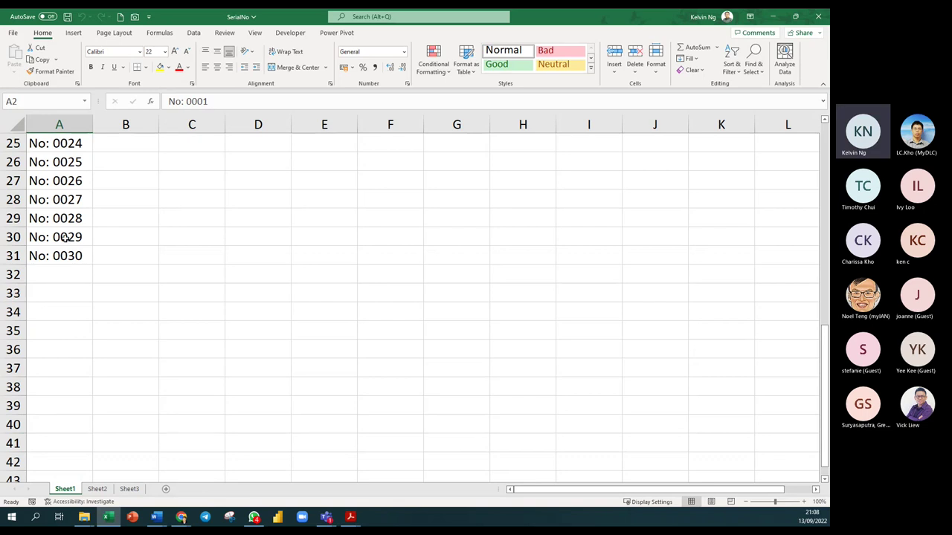
{"action": "left_click_drag", "start_coordinate": [67, 239], "coordinate": [85, 257]}
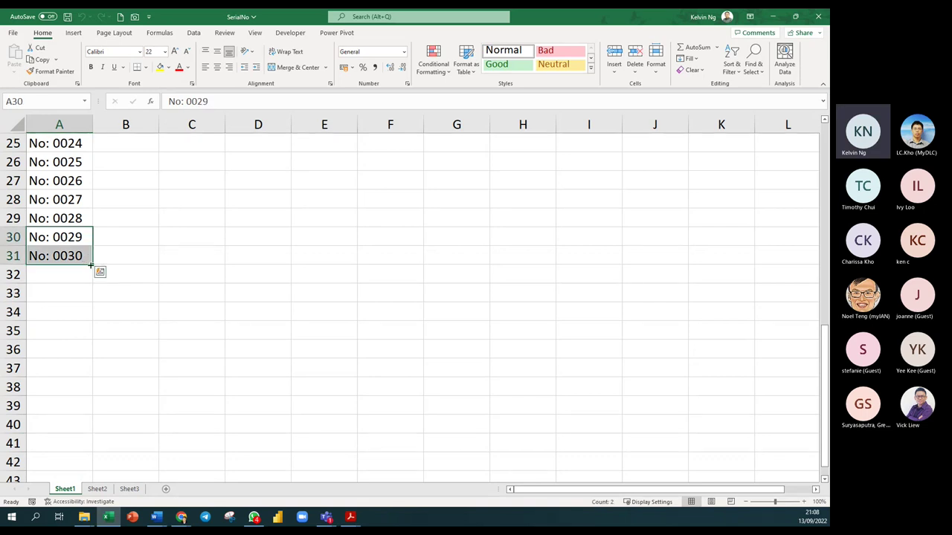
{"action": "left_click_drag", "start_coordinate": [92, 265], "coordinate": [114, 423]}
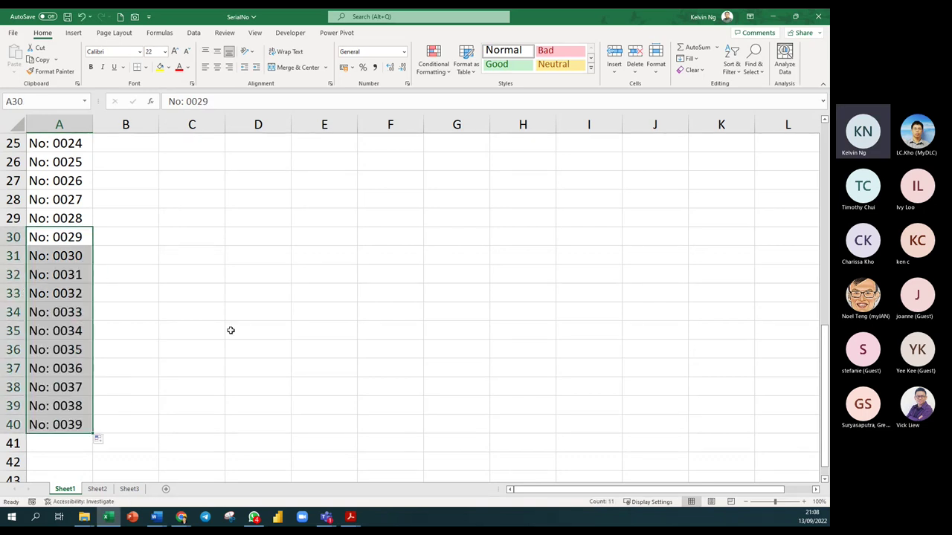
{"action": "left_click_drag", "start_coordinate": [92, 433], "coordinate": [94, 445]}
{"action": "left_click", "coordinate": [81, 406]}
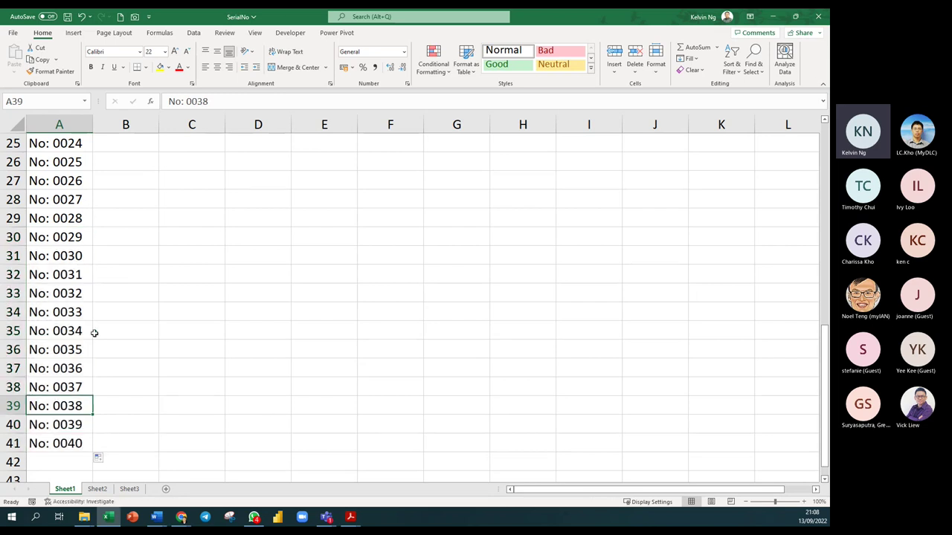
Step: Save the SerialNo workbook and close Excel
{"action": "left_click", "coordinate": [67, 17]}
{"action": "scroll", "coordinate": [242, 293], "scroll_direction": "up", "scroll_amount": 8}
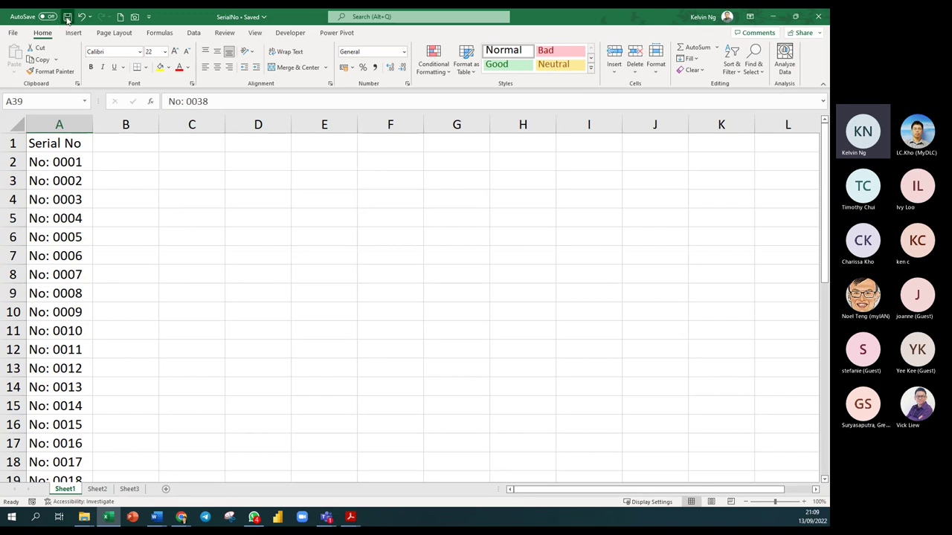
{"action": "left_click", "coordinate": [819, 17]}
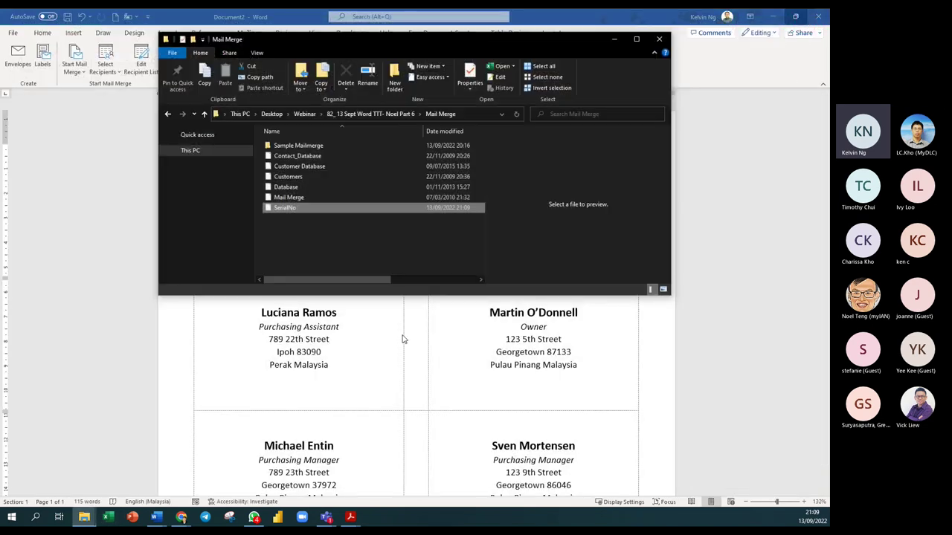
Step: Create a new blank document and start a labels mail merge with the Avery 32030 business-card label
{"action": "left_click", "coordinate": [107, 378]}
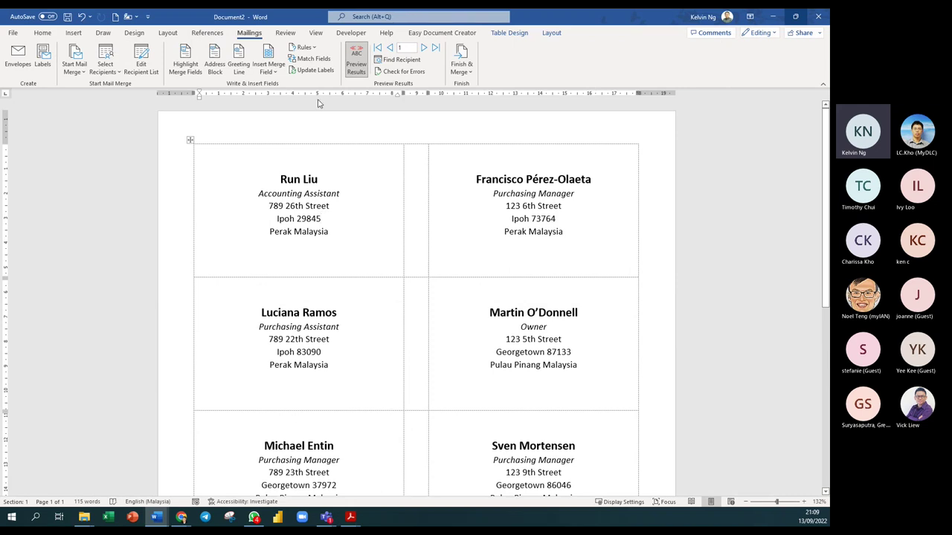
{"action": "left_click", "coordinate": [115, 16]}
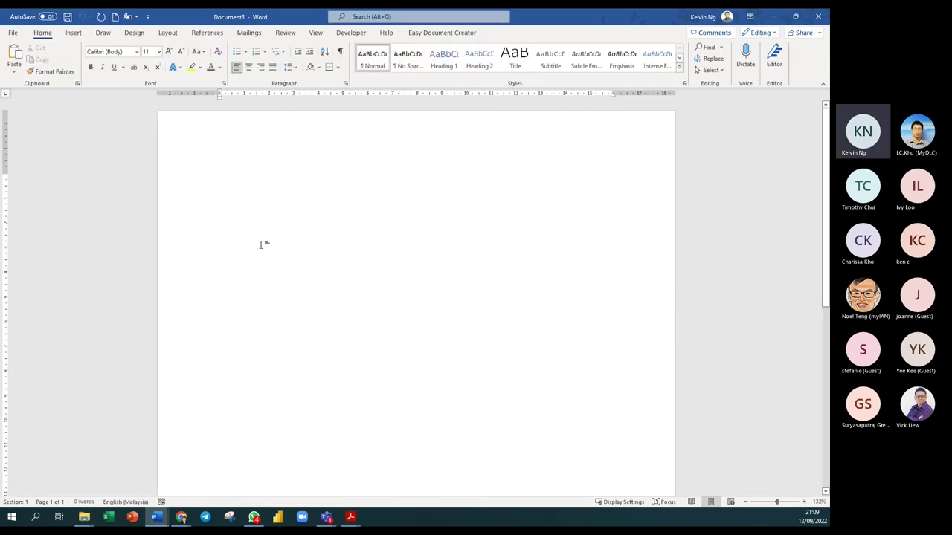
{"action": "left_click", "coordinate": [254, 34]}
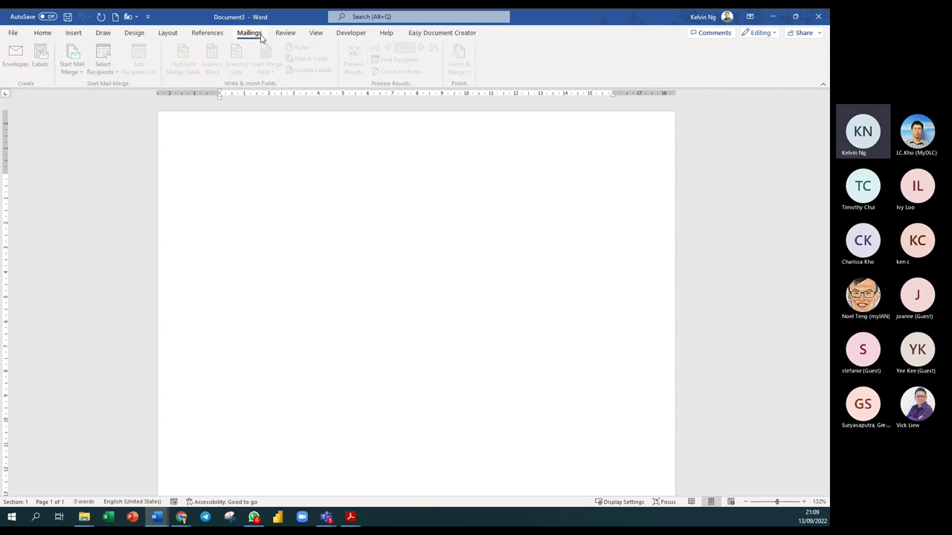
{"action": "left_click", "coordinate": [74, 69]}
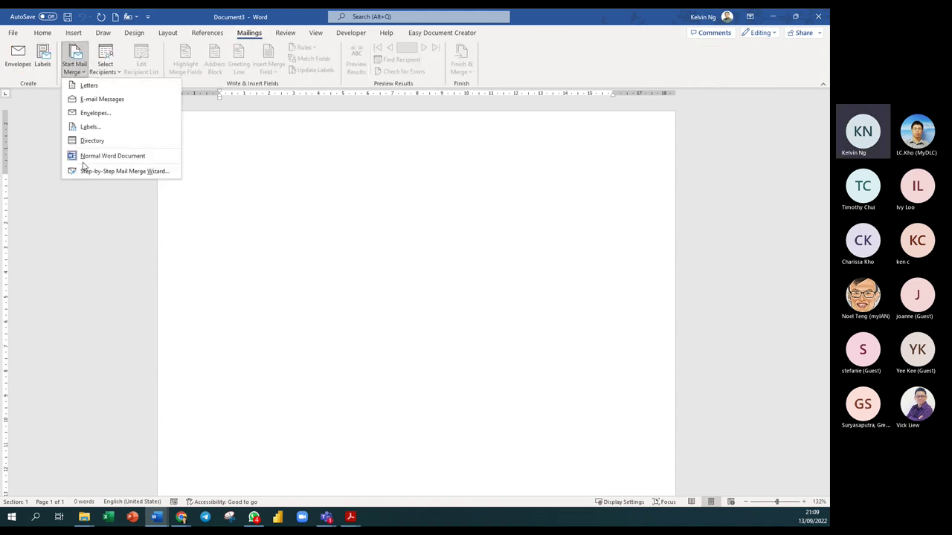
{"action": "left_click", "coordinate": [111, 133]}
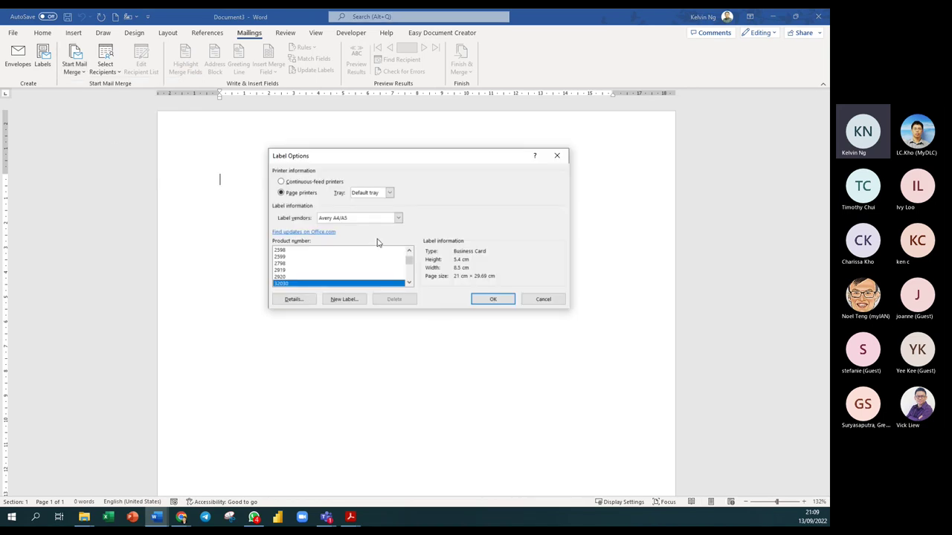
{"action": "left_click", "coordinate": [492, 302]}
{"action": "left_click", "coordinate": [493, 299]}
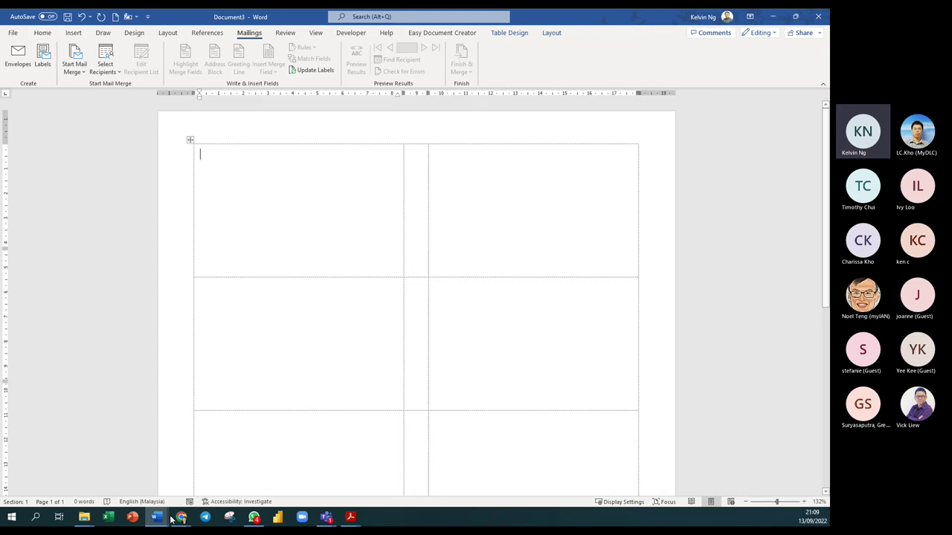
Step: Close the Mail Merge letter document without saving changes
{"action": "mouse_move", "coordinate": [157, 521]}
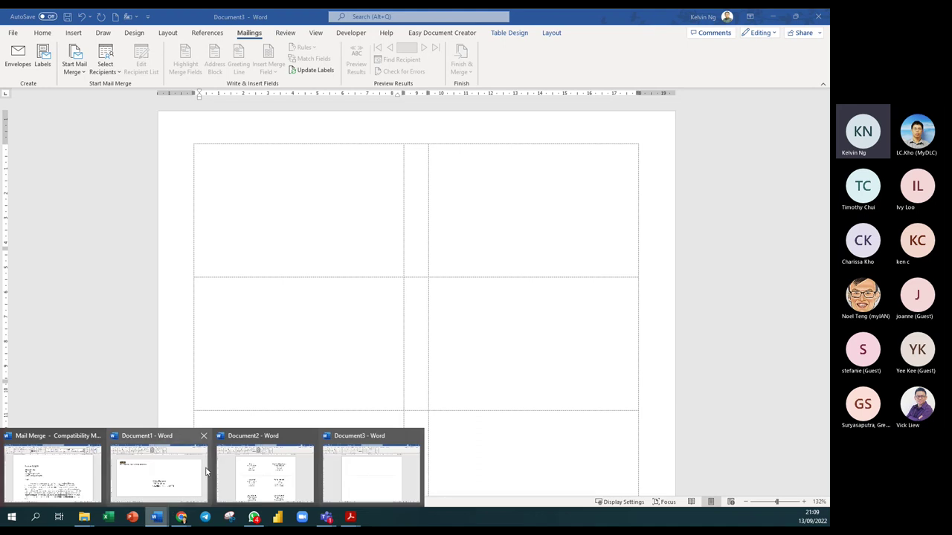
{"action": "left_click", "coordinate": [56, 464]}
{"action": "left_click", "coordinate": [817, 16]}
{"action": "left_click", "coordinate": [415, 284]}
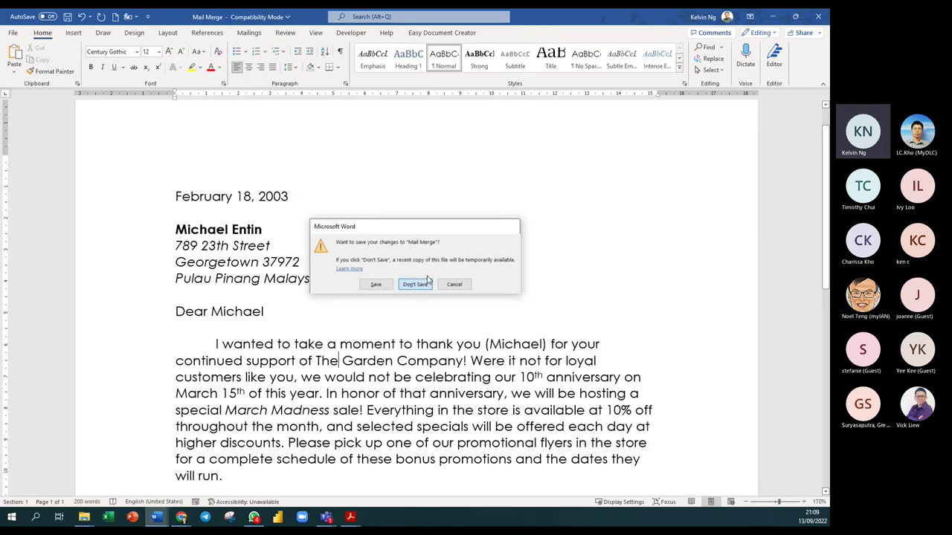
Step: Copy The Garden Company logo from the Mail Merge document, then close it
{"action": "mouse_move", "coordinate": [86, 520]}
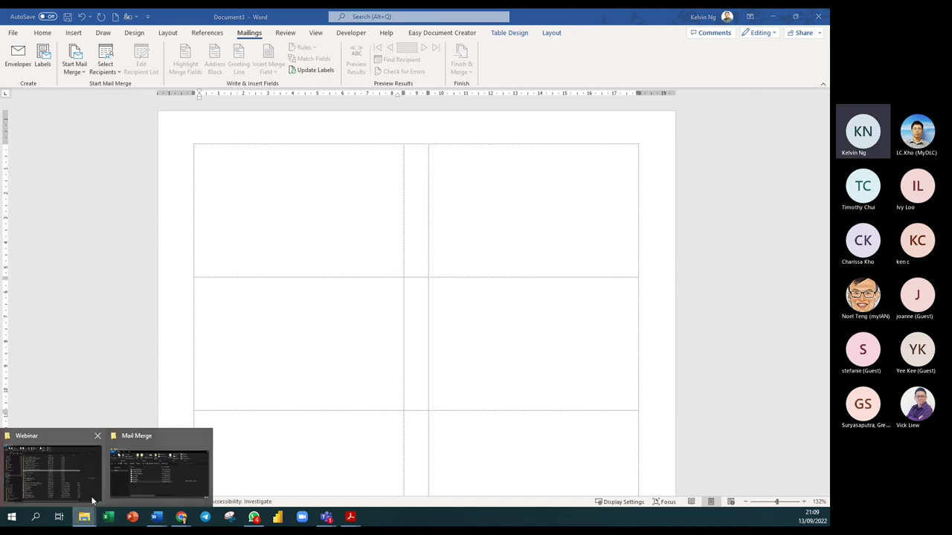
{"action": "left_click", "coordinate": [156, 491]}
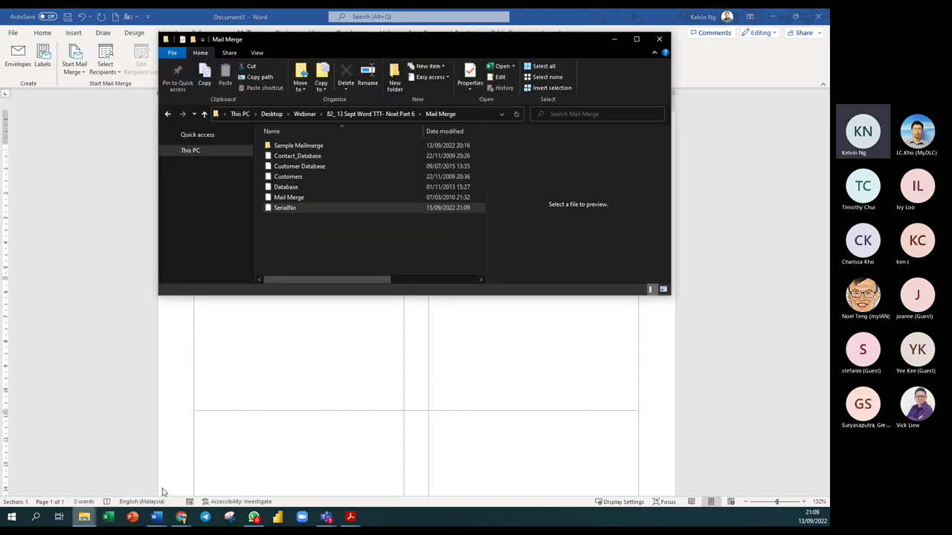
{"action": "double_click", "coordinate": [290, 203]}
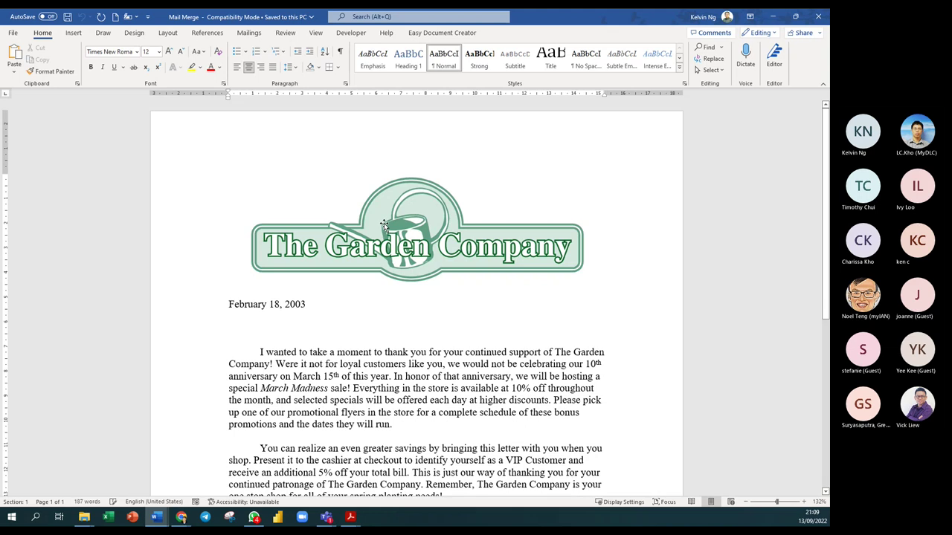
{"action": "left_click", "coordinate": [366, 236]}
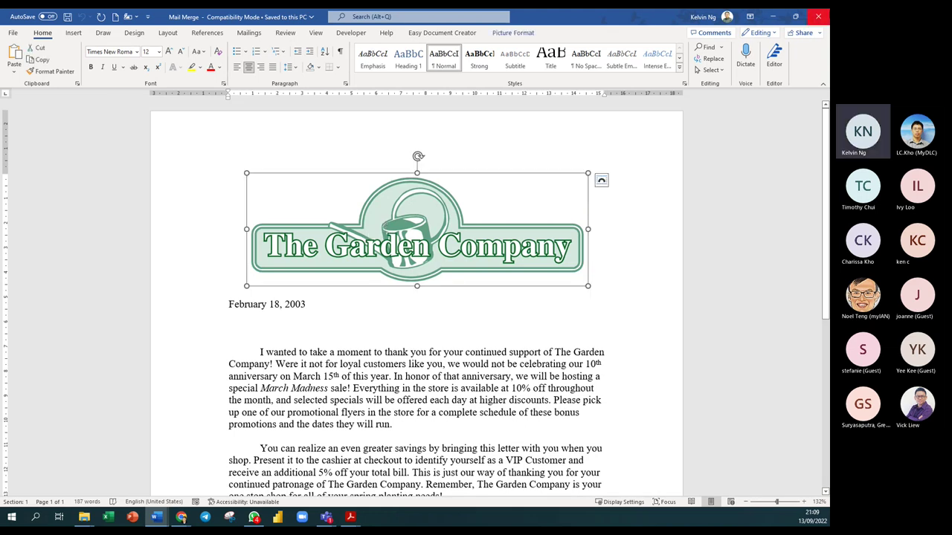
{"action": "left_click", "coordinate": [818, 17]}
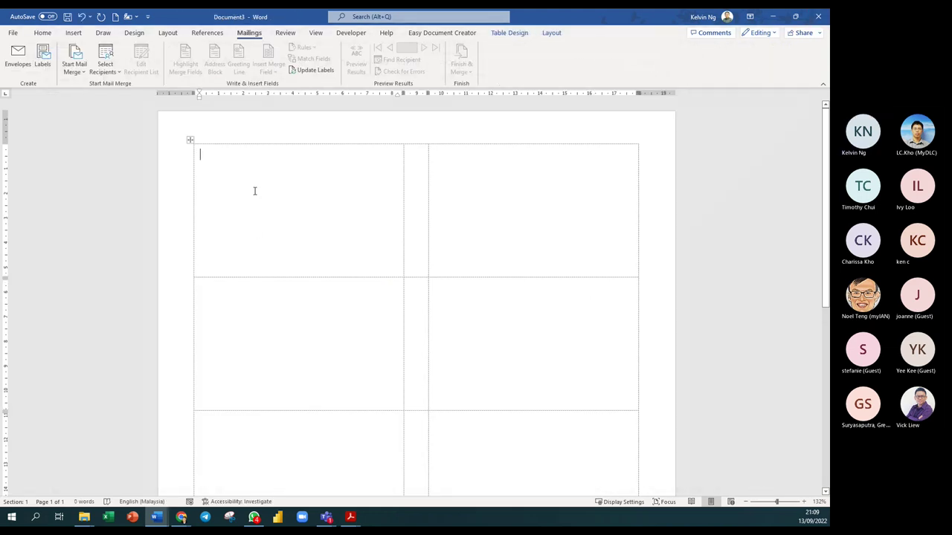
Step: Paste the logo into the first label, shrink it, set In Front of Text, and move it lower right
{"action": "key", "text": "ctrl+v"}
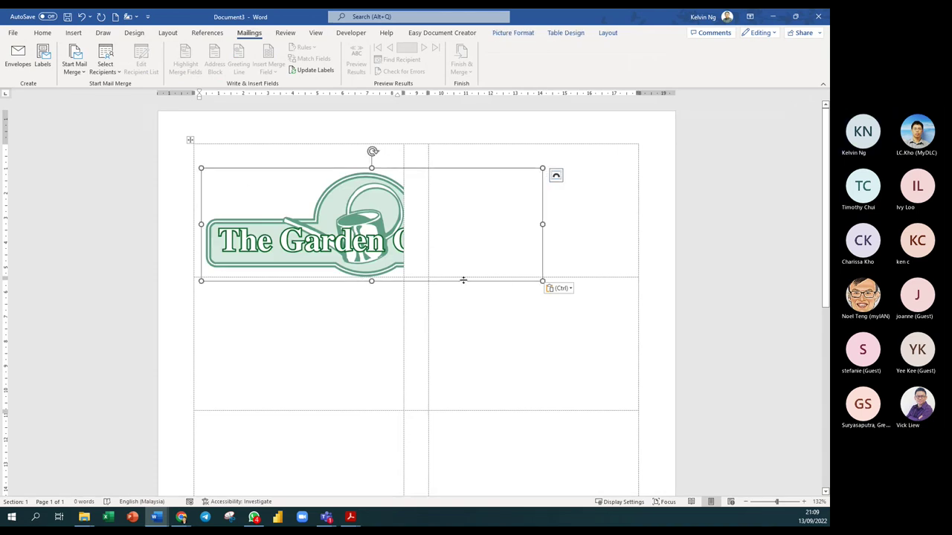
{"action": "left_click_drag", "start_coordinate": [543, 281], "coordinate": [232, 178]}
{"action": "left_click", "coordinate": [270, 176]}
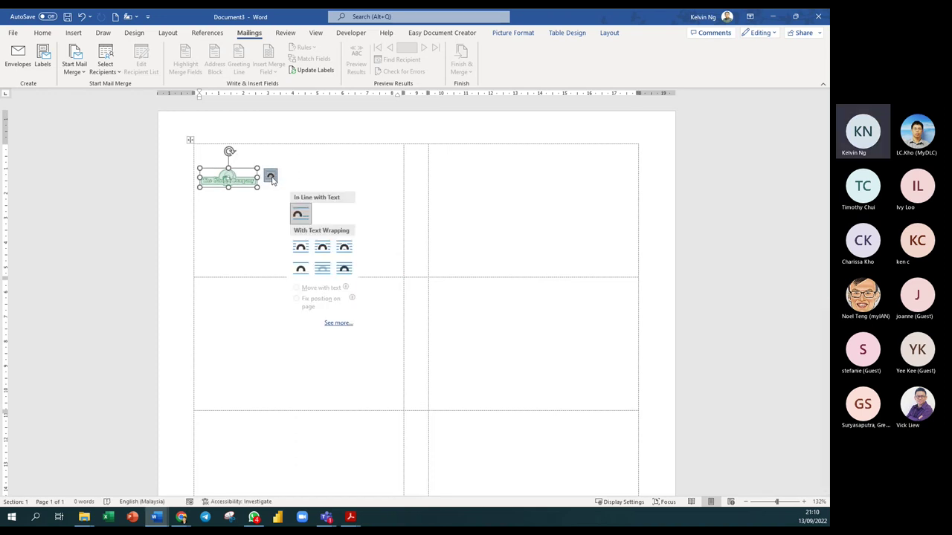
{"action": "left_click", "coordinate": [349, 272]}
{"action": "left_click_drag", "start_coordinate": [237, 182], "coordinate": [347, 257]}
{"action": "left_click_drag", "start_coordinate": [281, 235], "coordinate": [312, 244]}
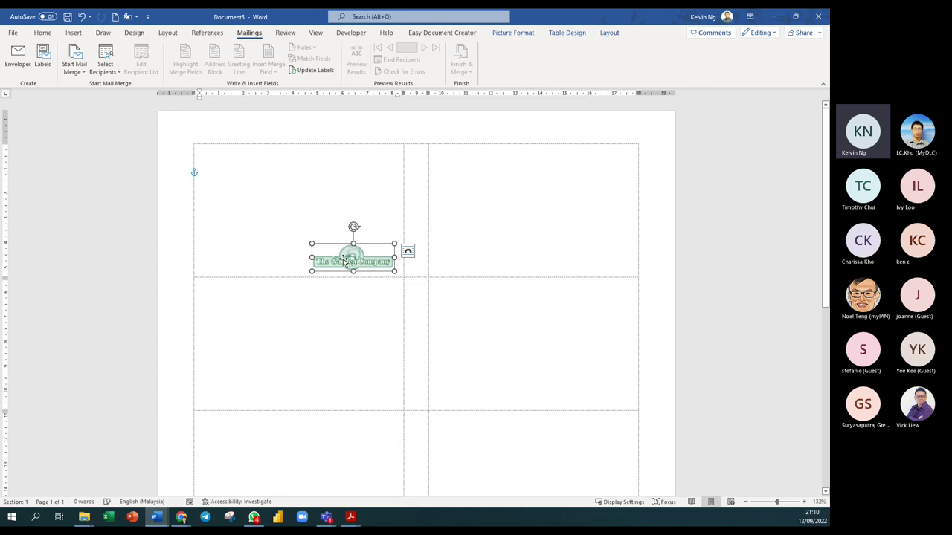
{"action": "left_click", "coordinate": [239, 164]}
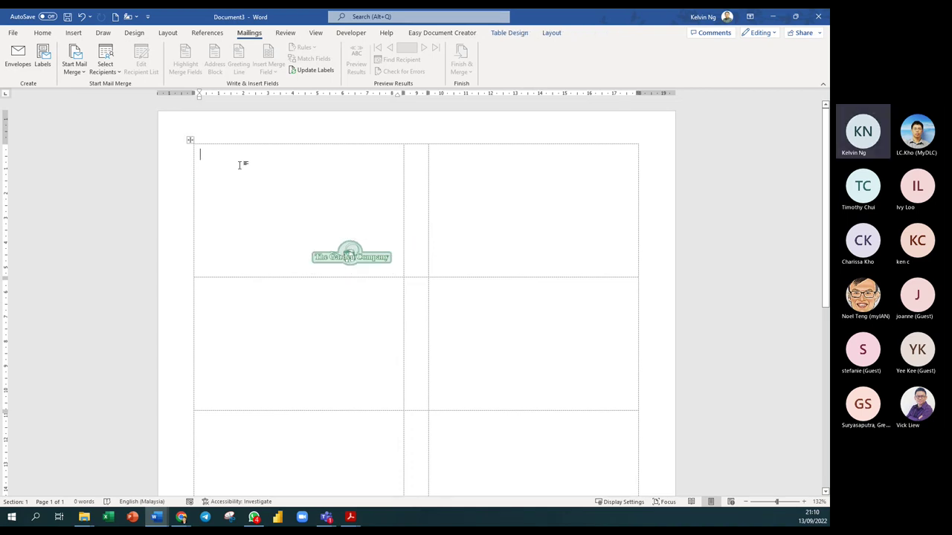
Step: Type the title 'Family Day Food Voucher' in 16 pt bold Amasis MT Pro Black, centred
{"action": "type", "text": "Family Da"}
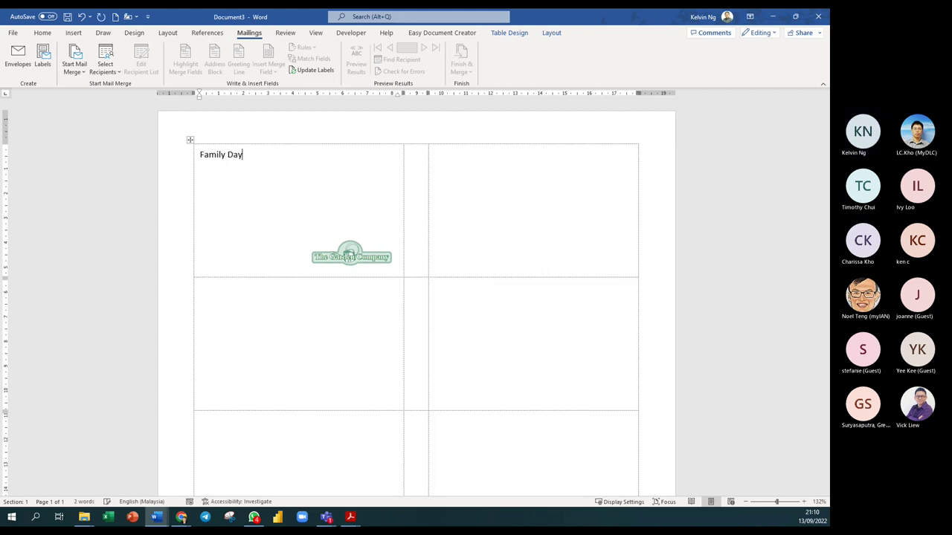
{"action": "type", "text": "y Food Voucher"}
{"action": "left_click_drag", "start_coordinate": [317, 154], "coordinate": [198, 153]}
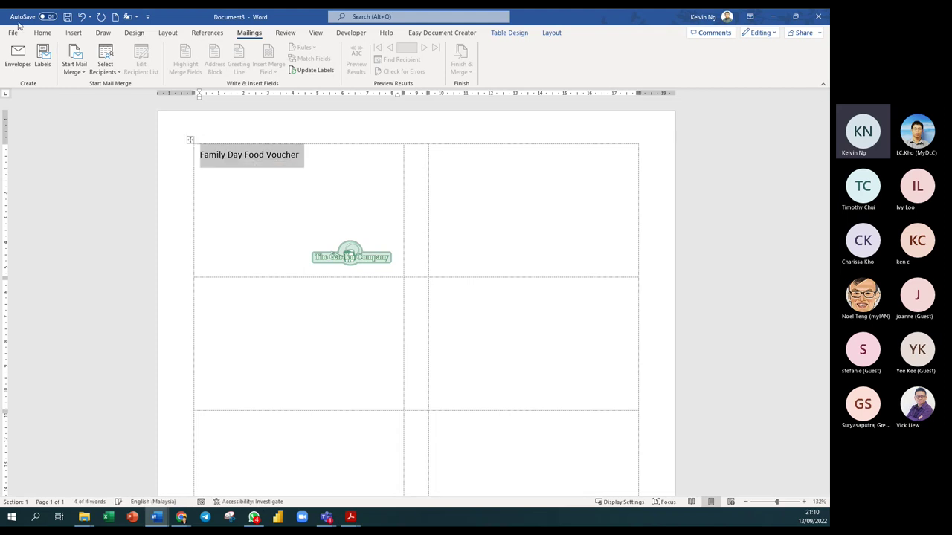
{"action": "left_click", "coordinate": [42, 33]}
{"action": "left_click", "coordinate": [169, 52]}
{"action": "left_click", "coordinate": [169, 52]}
{"action": "left_click", "coordinate": [169, 53]}
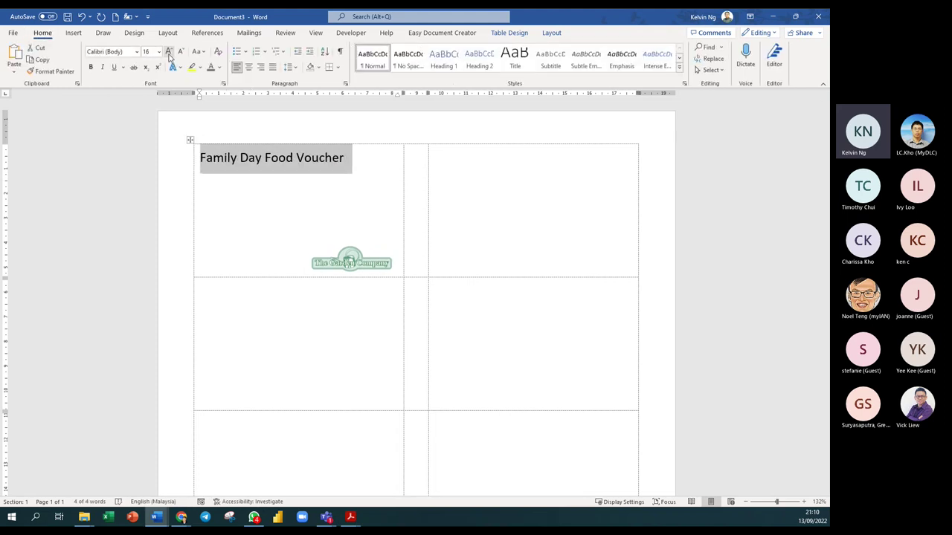
{"action": "left_click", "coordinate": [248, 67]}
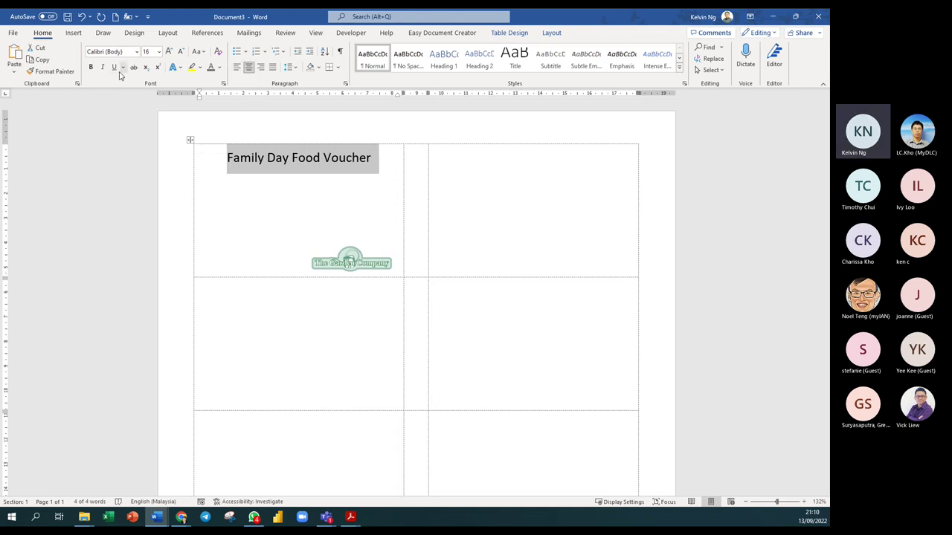
{"action": "left_click", "coordinate": [91, 67]}
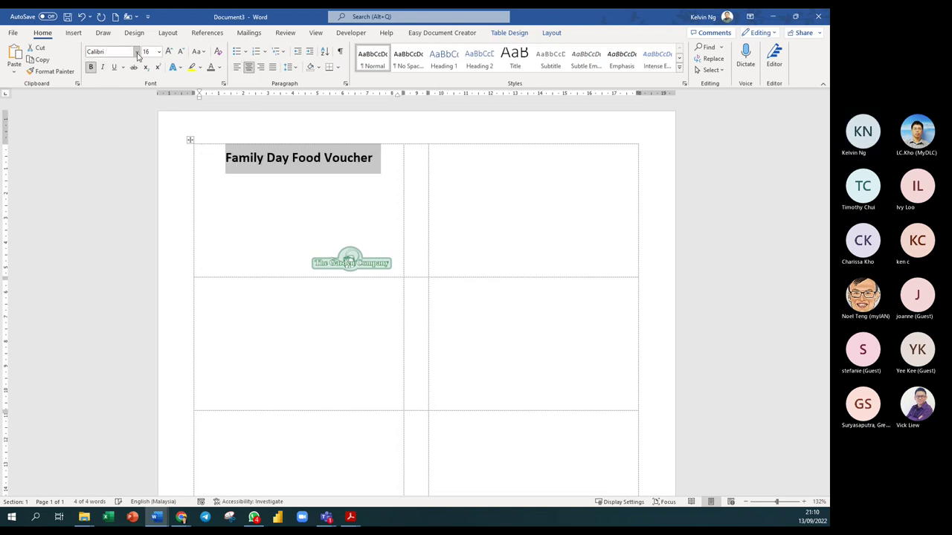
{"action": "left_click", "coordinate": [137, 52]}
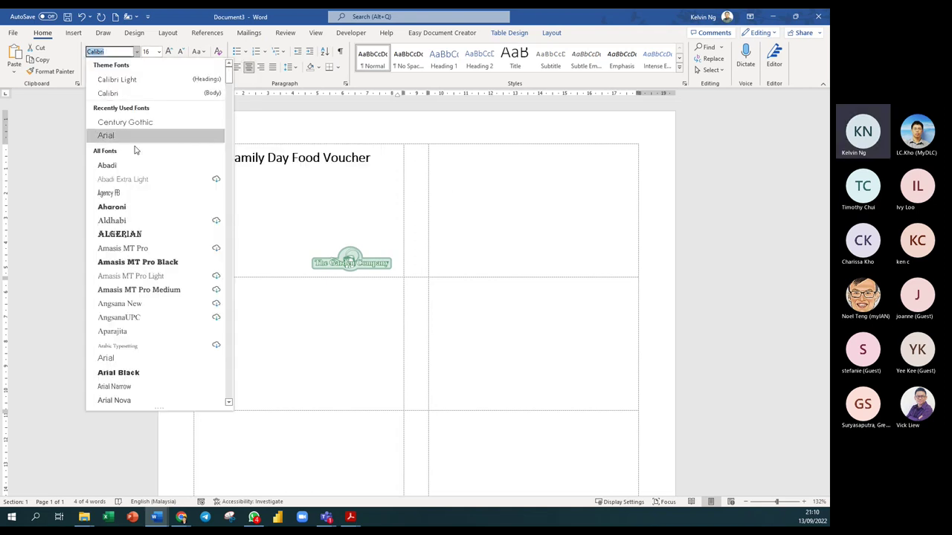
{"action": "left_click", "coordinate": [144, 270]}
{"action": "left_click", "coordinate": [346, 183]}
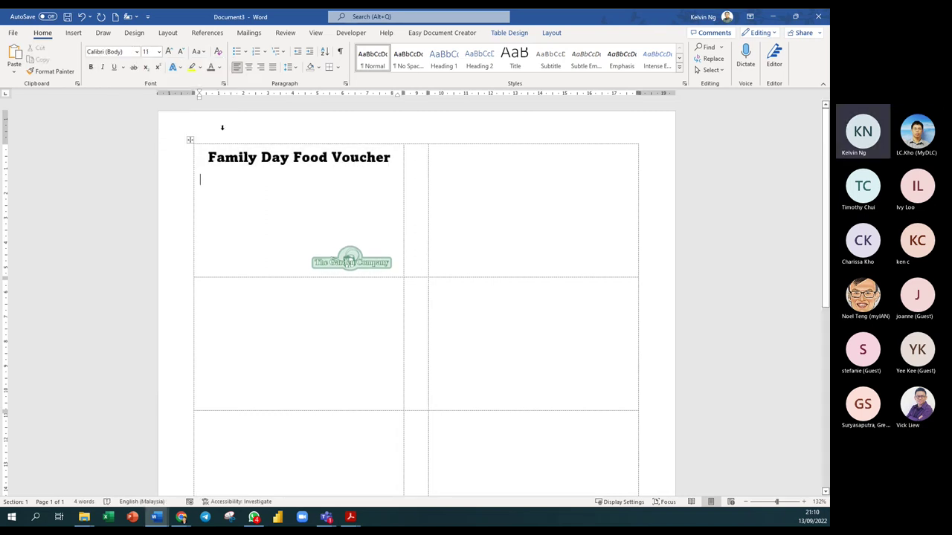
Step: Colour the whole title line orange
{"action": "triple_click", "coordinate": [203, 157]}
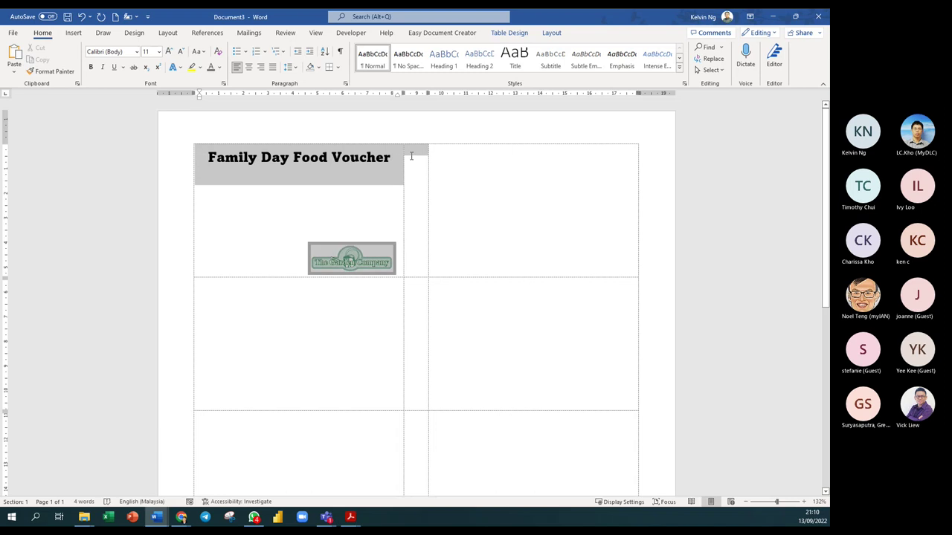
{"action": "left_click", "coordinate": [219, 67]}
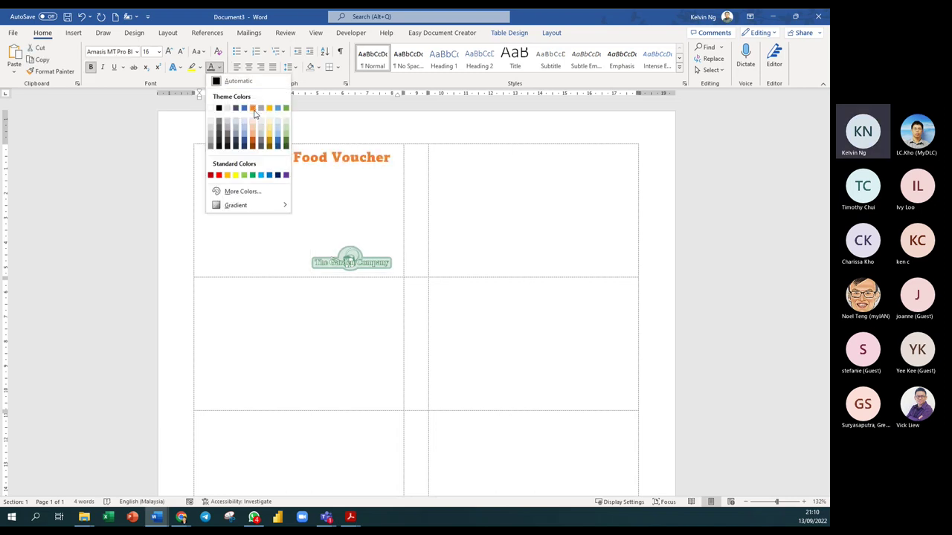
{"action": "left_click", "coordinate": [253, 109]}
{"action": "left_click", "coordinate": [382, 196]}
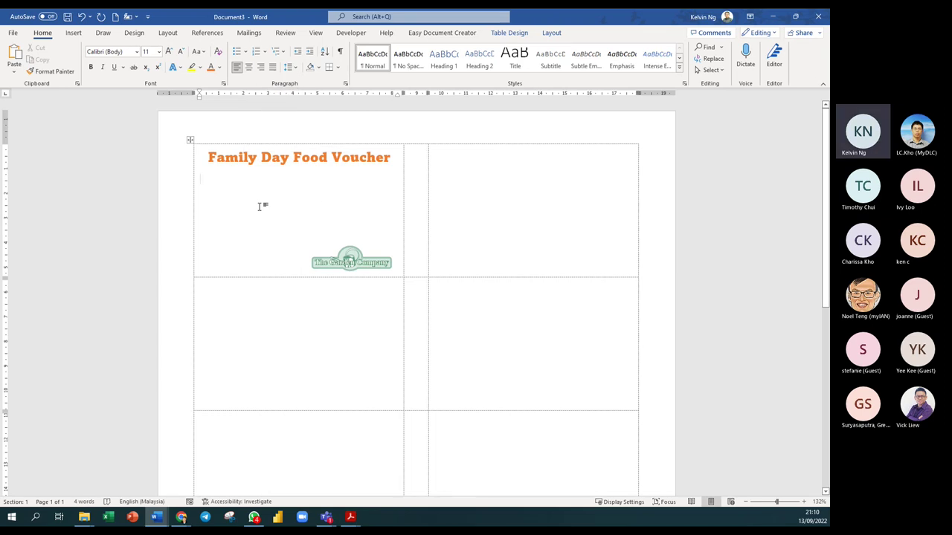
Step: Add the amount RM 10.00 below the title in blue 26 pt Arial Black
{"action": "type", "text": "RM 10.0"}
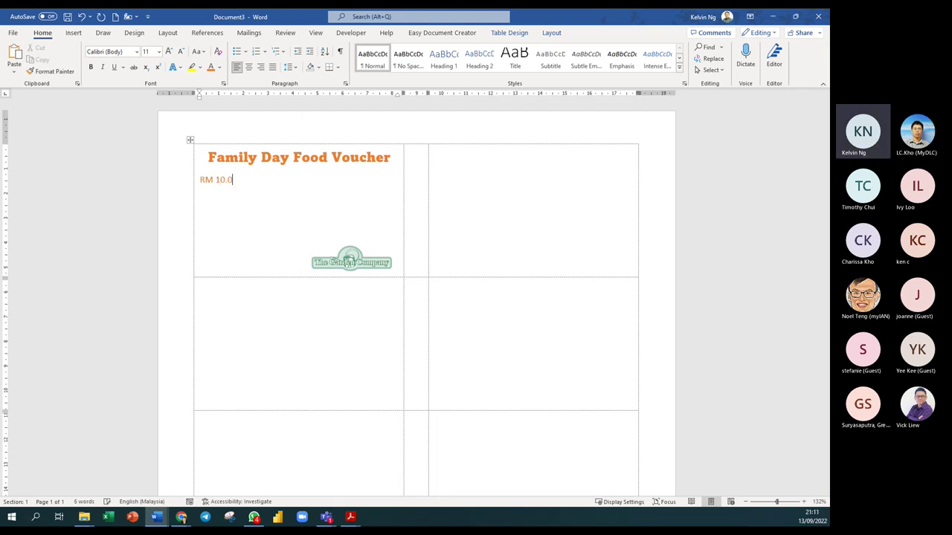
{"action": "type", "text": "0"}
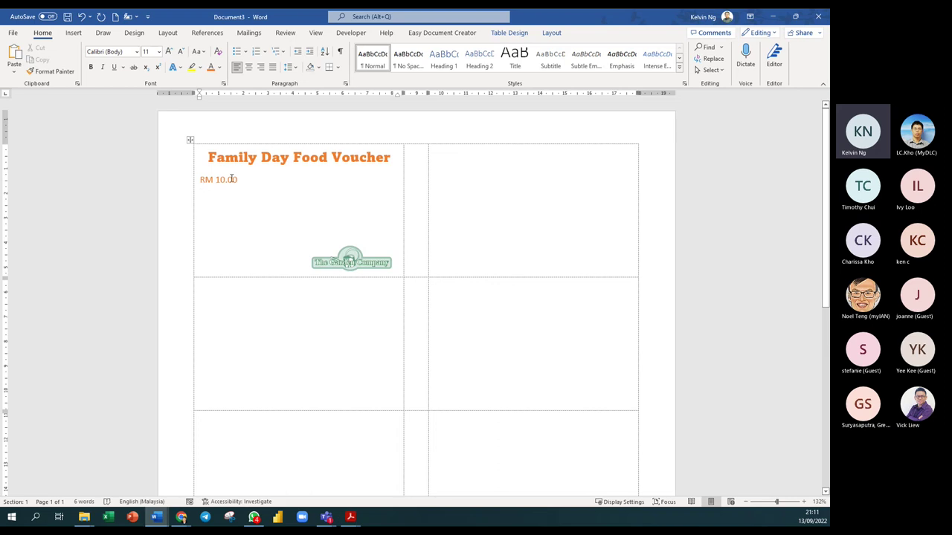
{"action": "left_click_drag", "start_coordinate": [238, 180], "coordinate": [199, 180]}
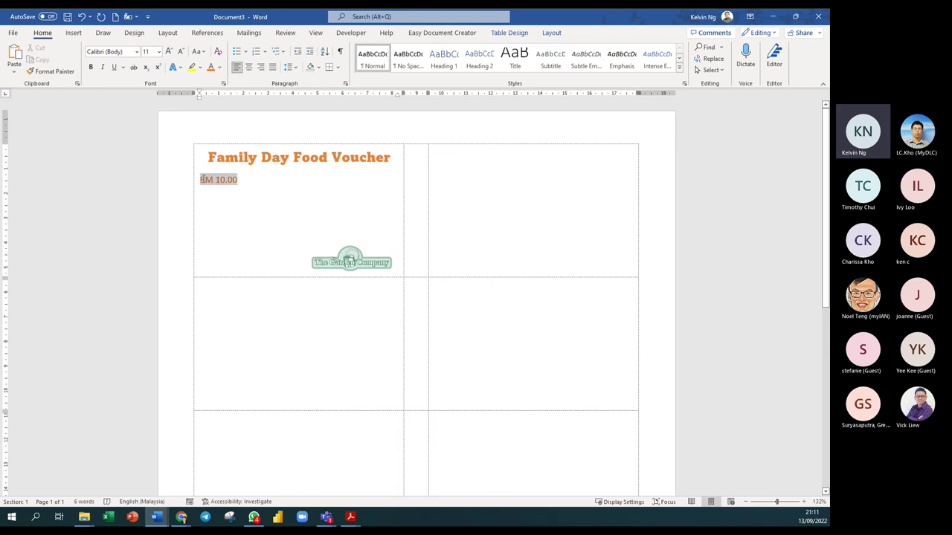
{"action": "left_click", "coordinate": [220, 68]}
{"action": "left_click", "coordinate": [238, 107]}
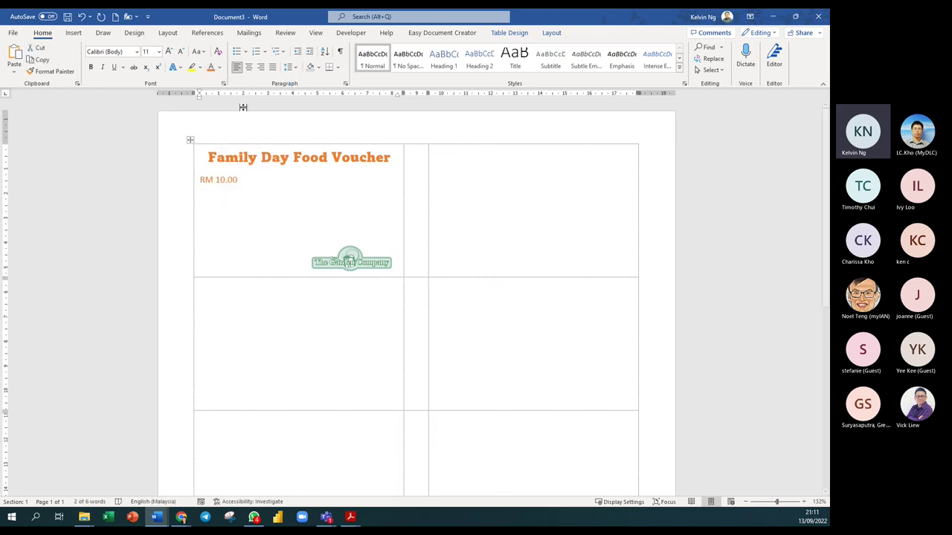
{"action": "left_click", "coordinate": [169, 52]}
{"action": "left_click", "coordinate": [169, 52]}
{"action": "left_click", "coordinate": [168, 52]}
{"action": "left_click", "coordinate": [169, 52]}
{"action": "left_click", "coordinate": [169, 52]}
{"action": "left_click", "coordinate": [169, 52]}
{"action": "left_click", "coordinate": [169, 52]}
{"action": "left_click", "coordinate": [169, 52]}
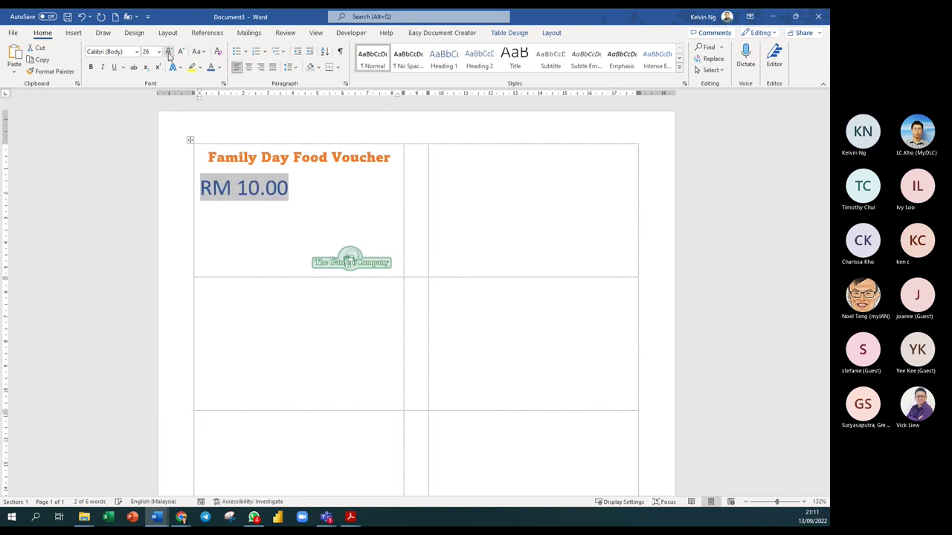
{"action": "left_click", "coordinate": [220, 68]}
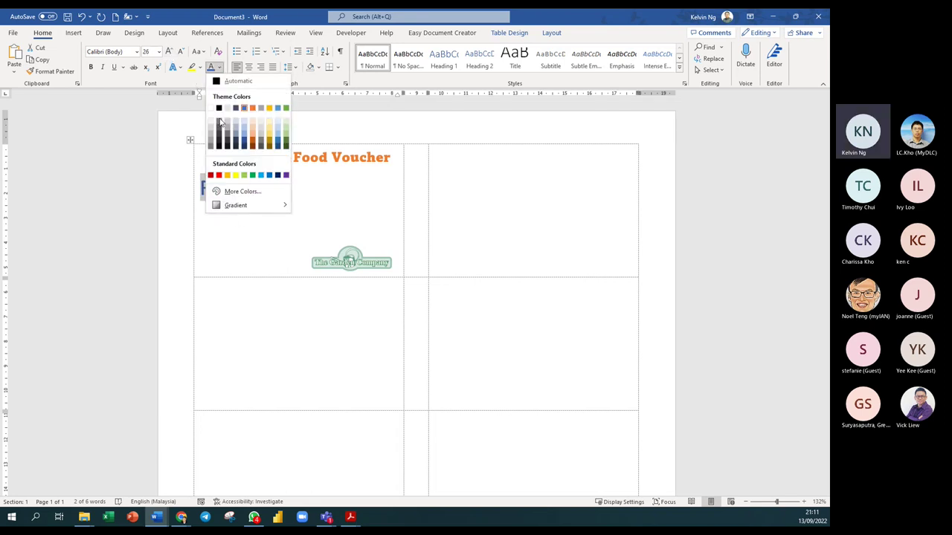
{"action": "left_click", "coordinate": [136, 51]}
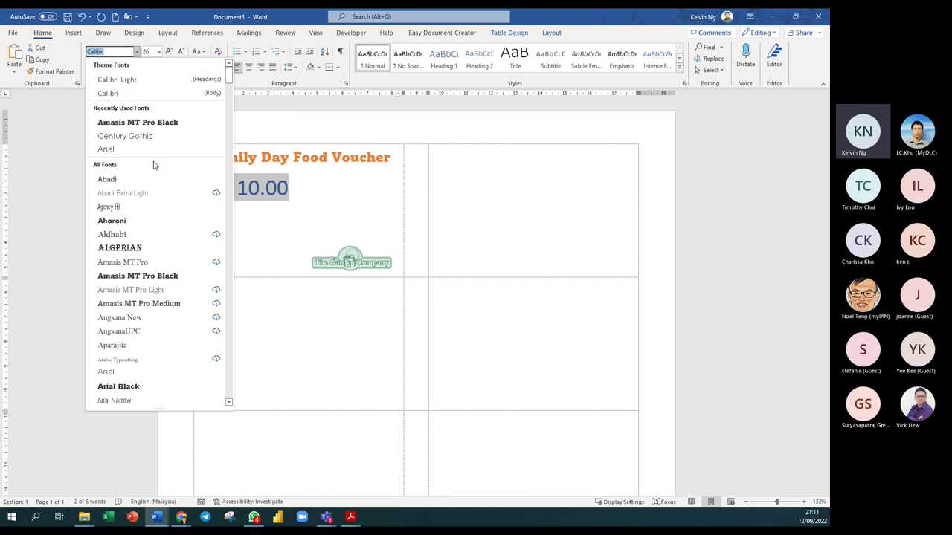
{"action": "left_click", "coordinate": [118, 387]}
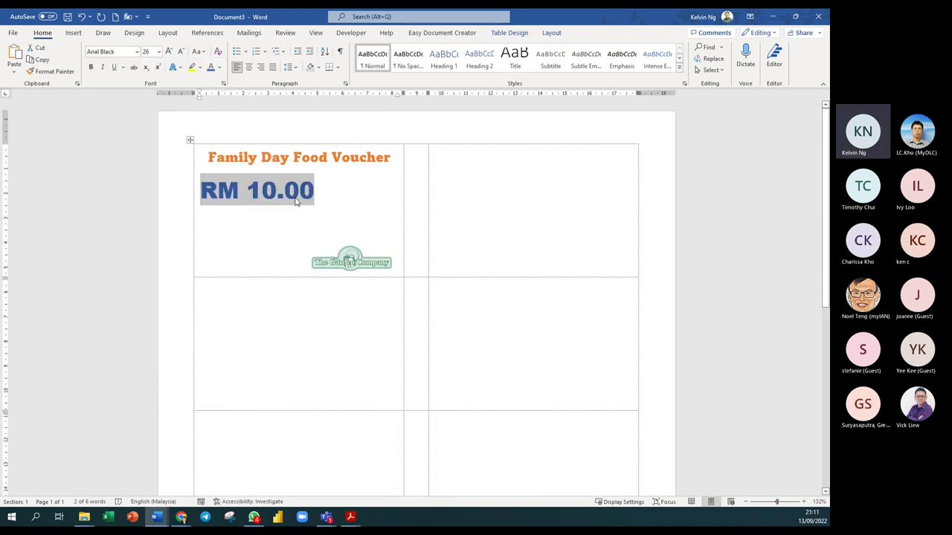
{"action": "left_click", "coordinate": [347, 207]}
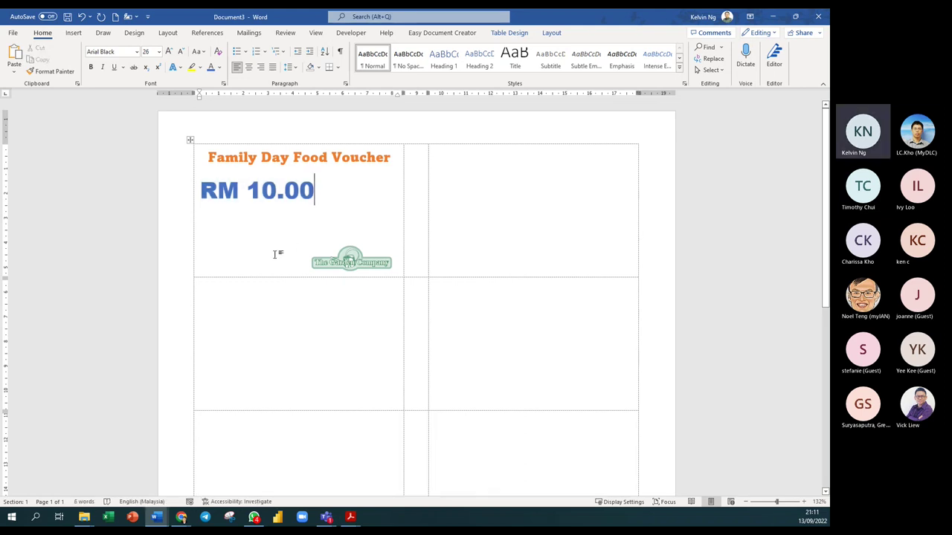
Step: Start a smaller-font line below the amount and nudge the logo slightly up
{"action": "key", "text": "Down"}
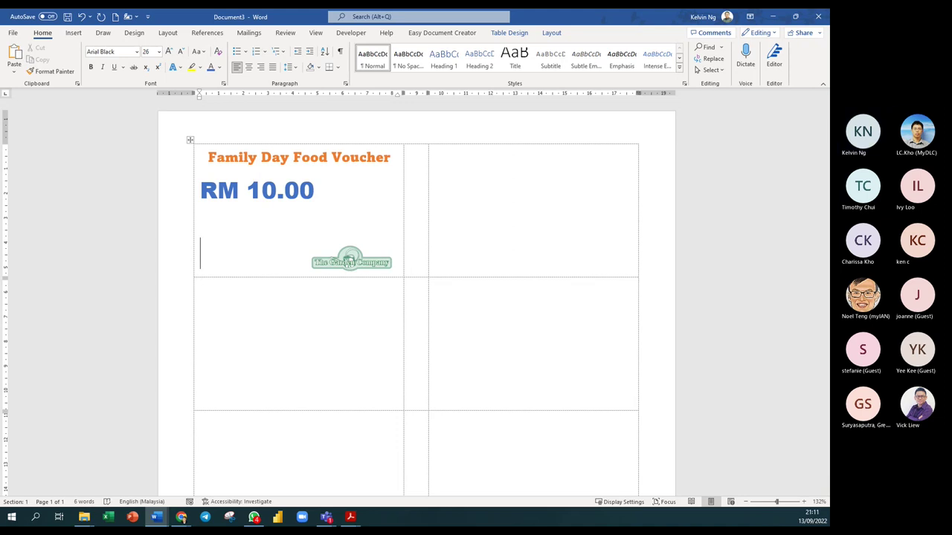
{"action": "left_click", "coordinate": [181, 52]}
{"action": "left_click", "coordinate": [181, 52]}
{"action": "left_click", "coordinate": [180, 52]}
{"action": "left_click", "coordinate": [180, 52]}
{"action": "left_click", "coordinate": [180, 52]}
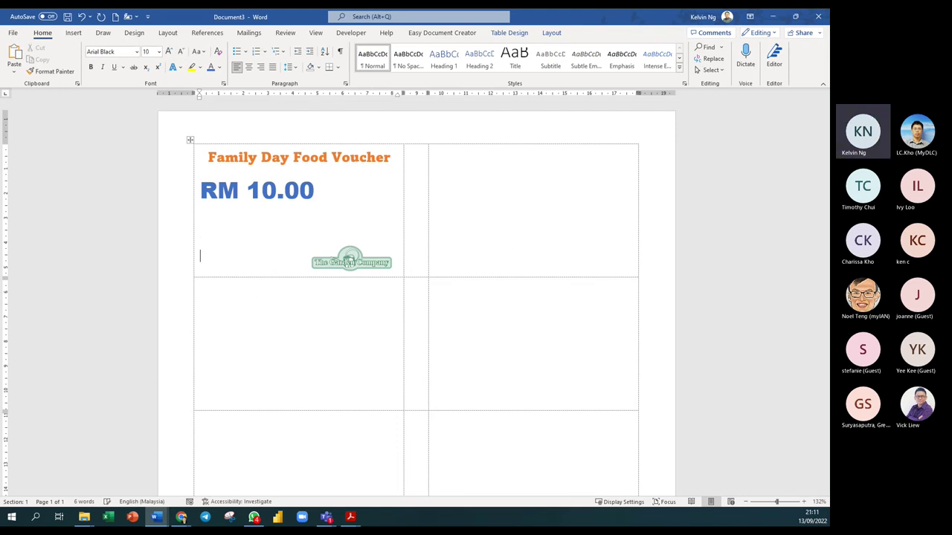
{"action": "left_click", "coordinate": [362, 263]}
{"action": "left_click_drag", "start_coordinate": [362, 263], "coordinate": [366, 253]}
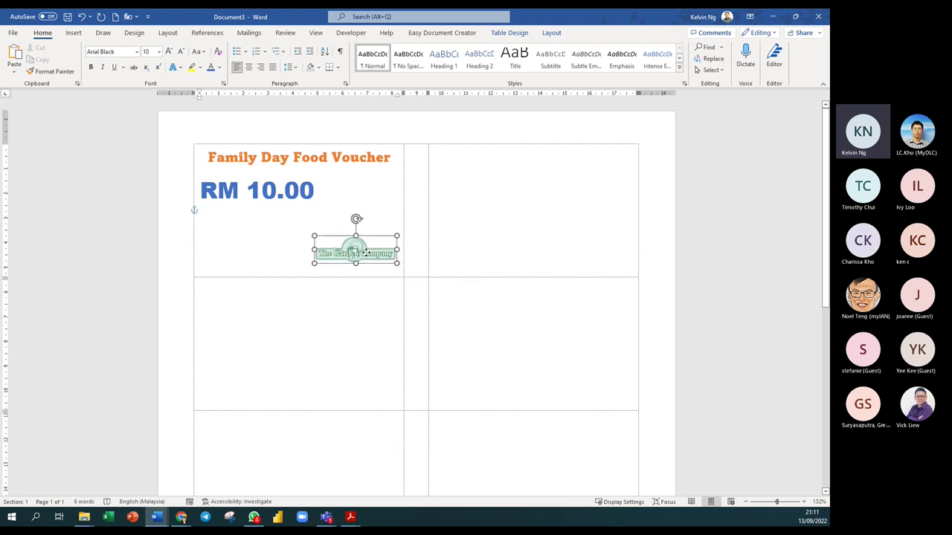
{"action": "left_click", "coordinate": [227, 259]}
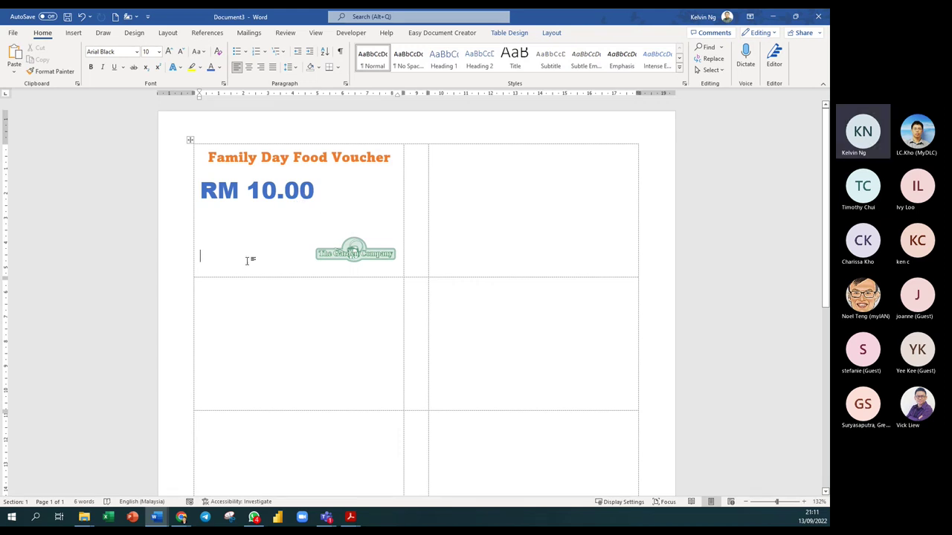
{"action": "left_click", "coordinate": [250, 33]}
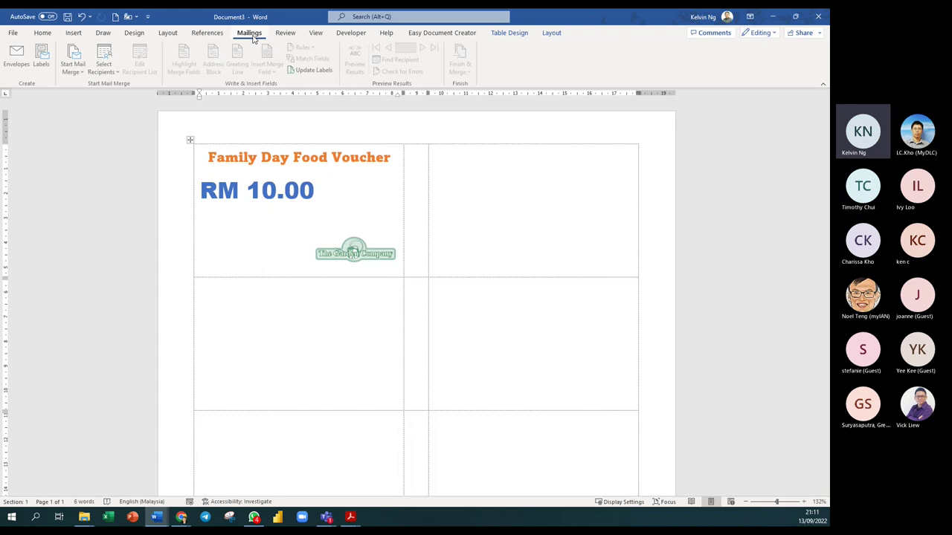
Step: Use the SerialNo workbook's serial number table as the existing recipient list
{"action": "left_click", "coordinate": [105, 61]}
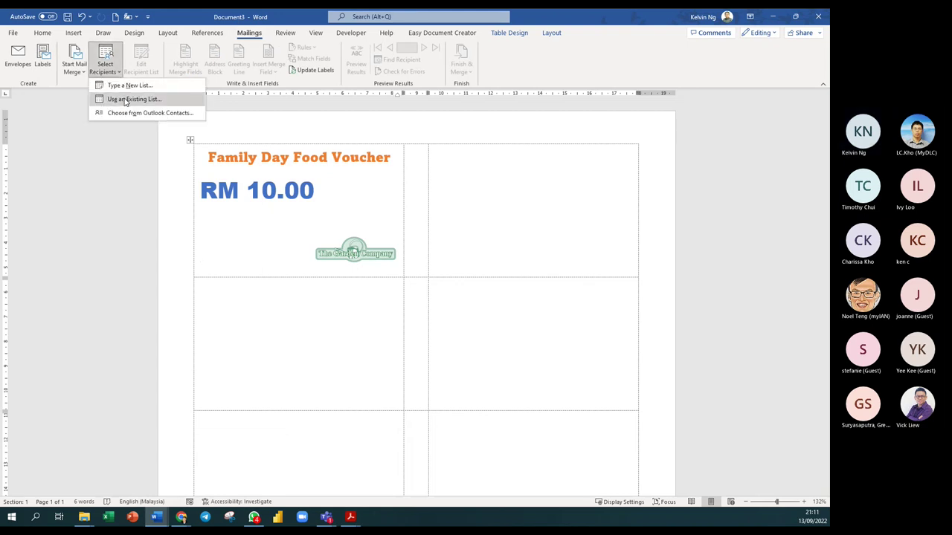
{"action": "left_click", "coordinate": [140, 98]}
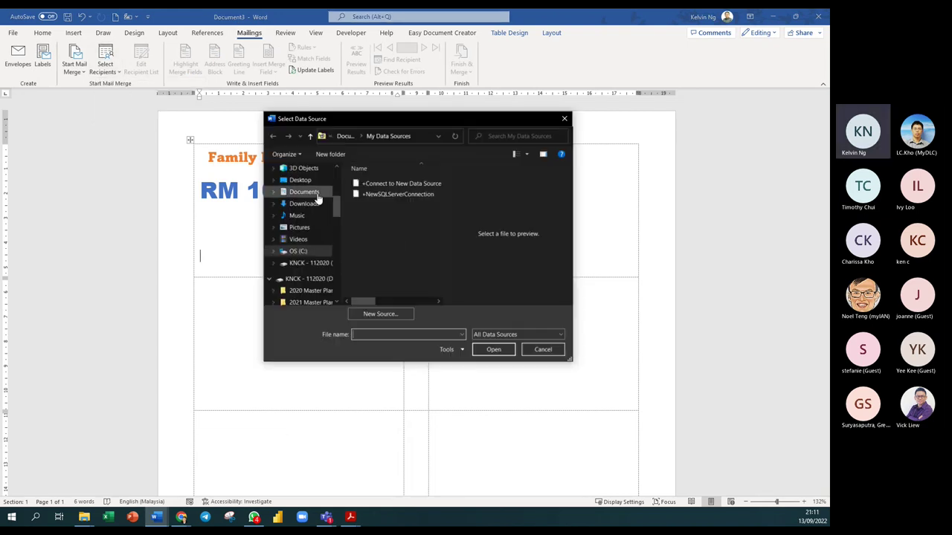
{"action": "scroll", "coordinate": [339, 196], "scroll_direction": "up", "scroll_amount": 3}
{"action": "scroll", "coordinate": [339, 196], "scroll_direction": "up", "scroll_amount": 1}
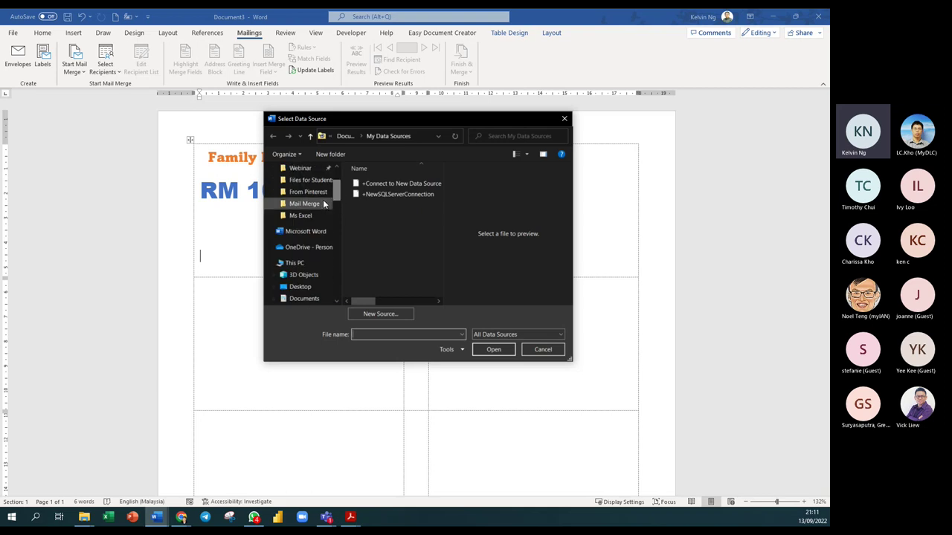
{"action": "left_click", "coordinate": [318, 204]}
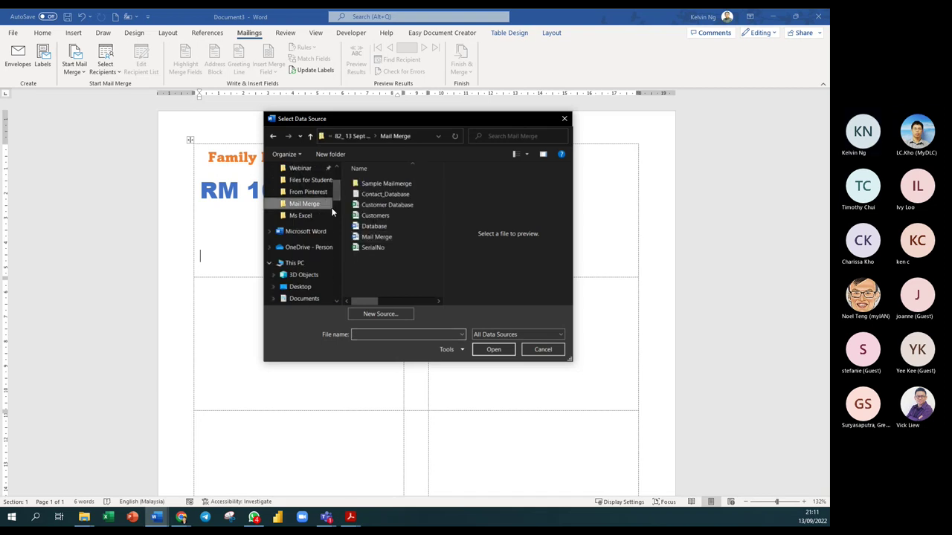
{"action": "left_click", "coordinate": [391, 246]}
{"action": "left_click", "coordinate": [493, 355]}
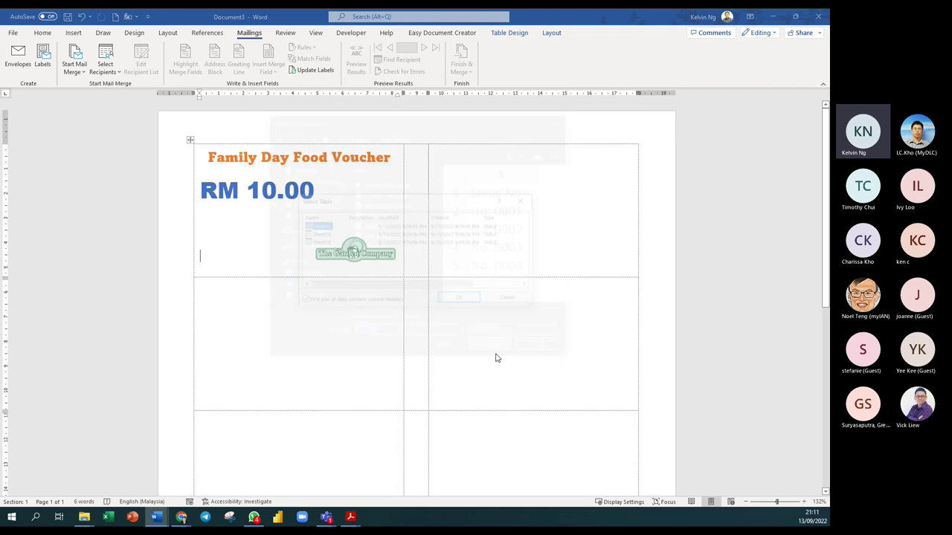
{"action": "left_click", "coordinate": [473, 300]}
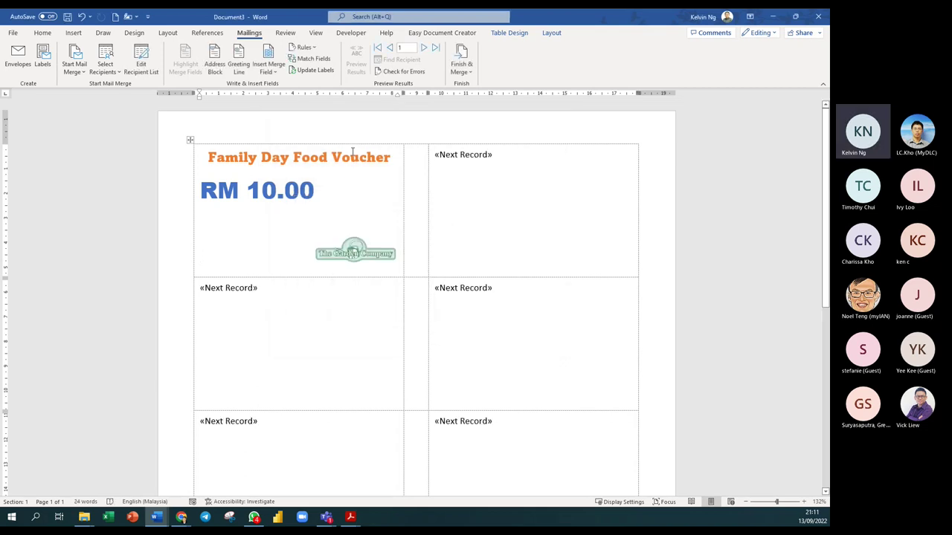
Step: Insert a red 12 pt «Serial_No» field in the first label and update all labels
{"action": "left_click", "coordinate": [268, 71]}
{"action": "left_click", "coordinate": [282, 86]}
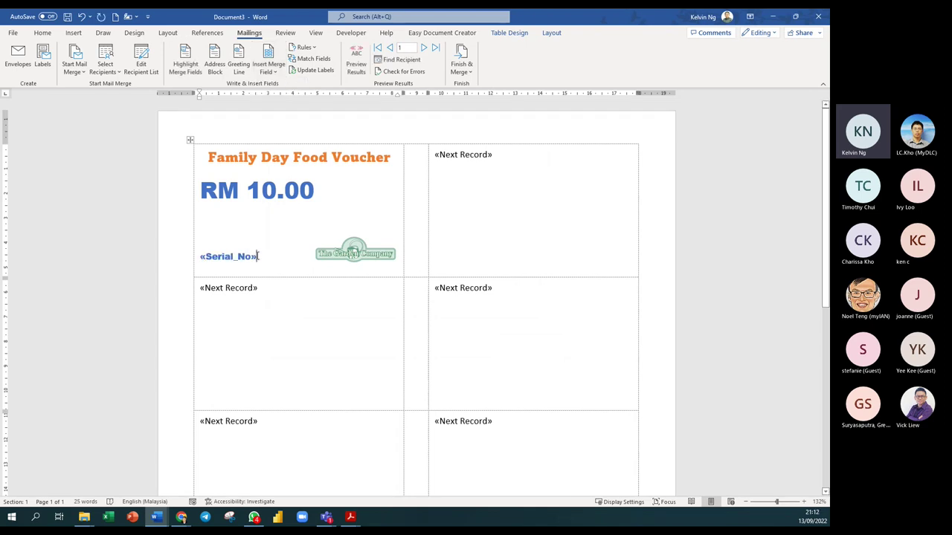
{"action": "left_click_drag", "start_coordinate": [258, 256], "coordinate": [222, 258]}
{"action": "left_click", "coordinate": [223, 257]}
{"action": "left_click", "coordinate": [186, 257]}
{"action": "left_click", "coordinate": [42, 33]}
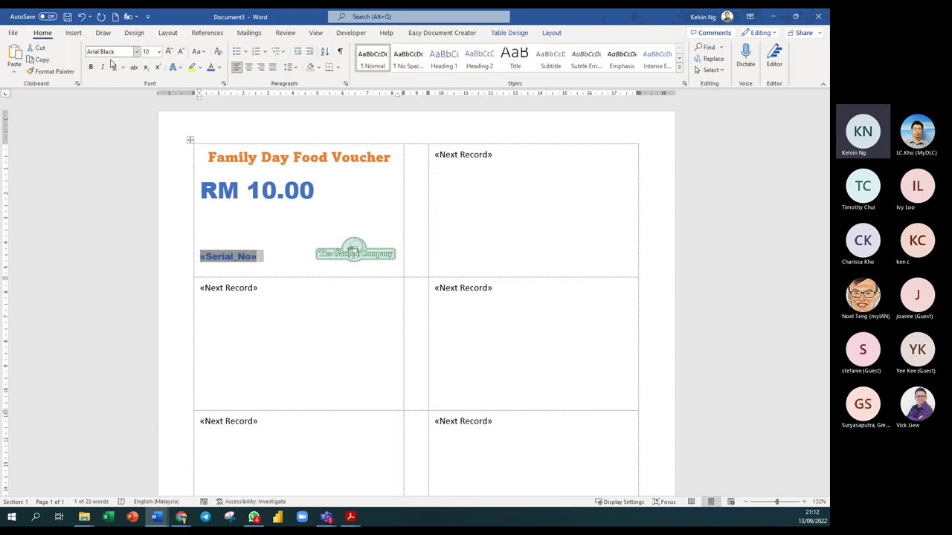
{"action": "left_click", "coordinate": [219, 68]}
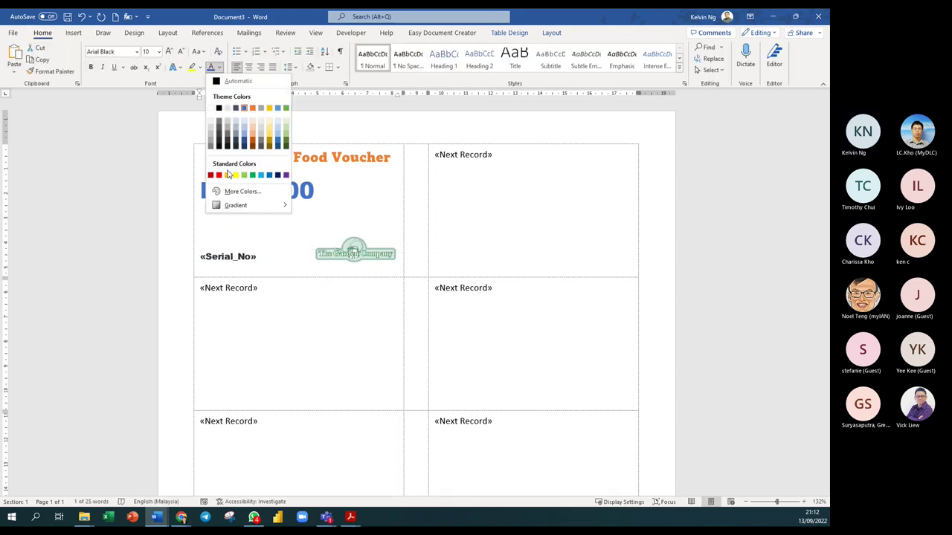
{"action": "left_click", "coordinate": [219, 175]}
{"action": "left_click", "coordinate": [168, 54]}
{"action": "left_click", "coordinate": [168, 54]}
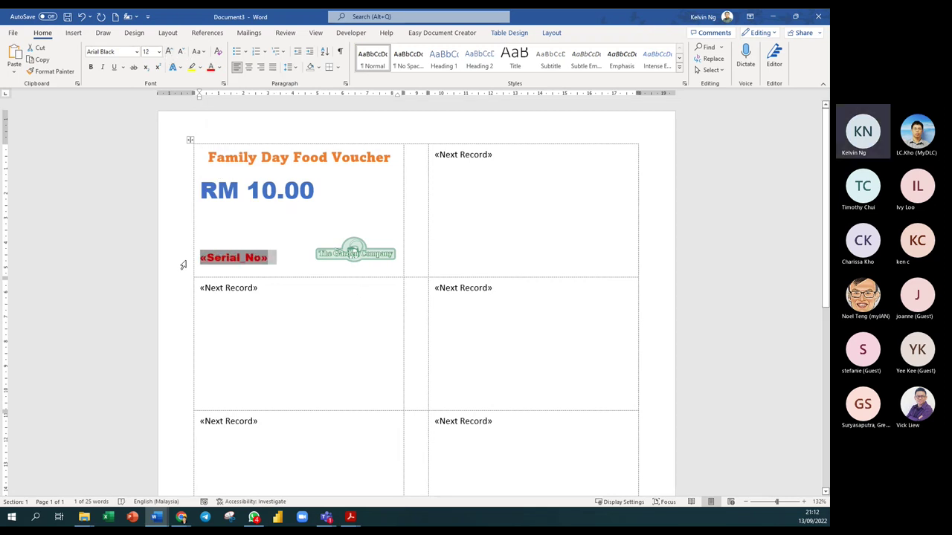
{"action": "left_click", "coordinate": [250, 33]}
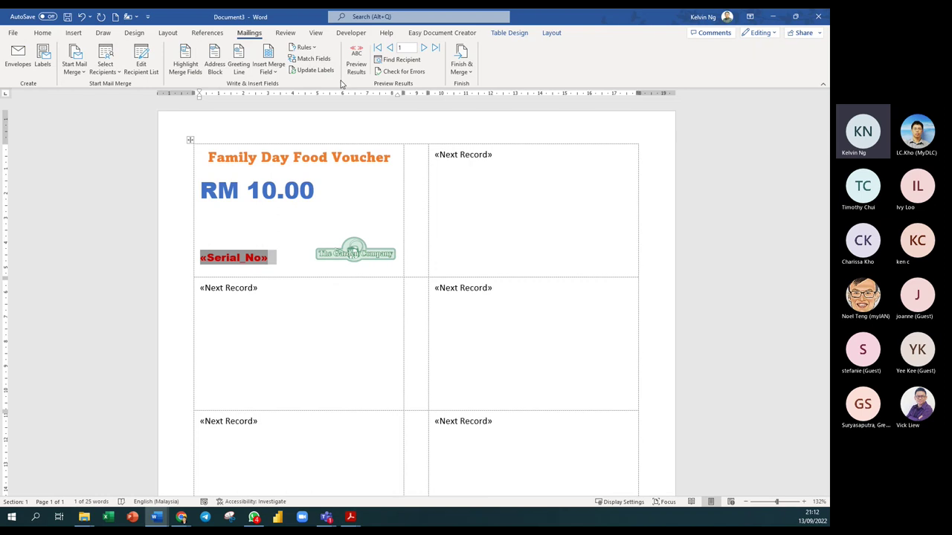
{"action": "left_click", "coordinate": [317, 71]}
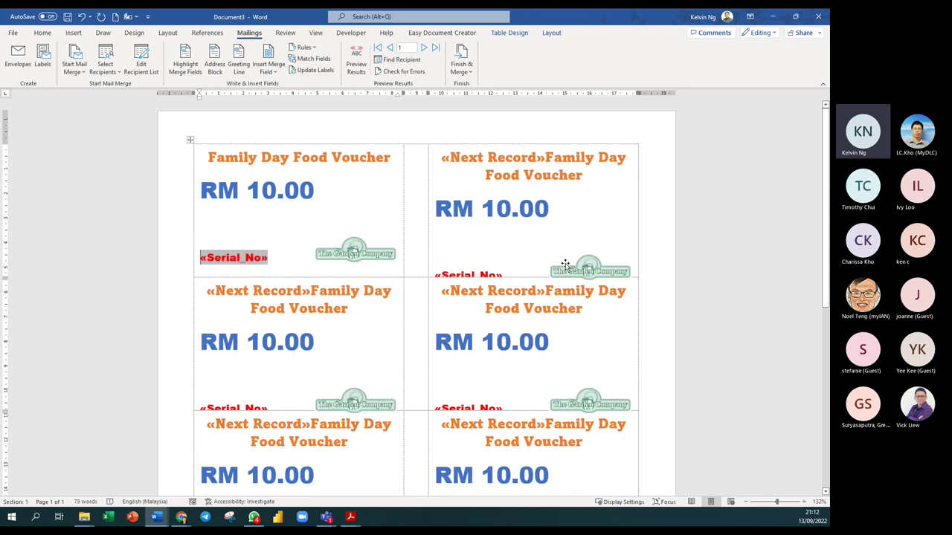
Step: Preview the merged results and make RM 10.00 centred at 36 pt
{"action": "left_click_drag", "start_coordinate": [360, 250], "coordinate": [354, 248]}
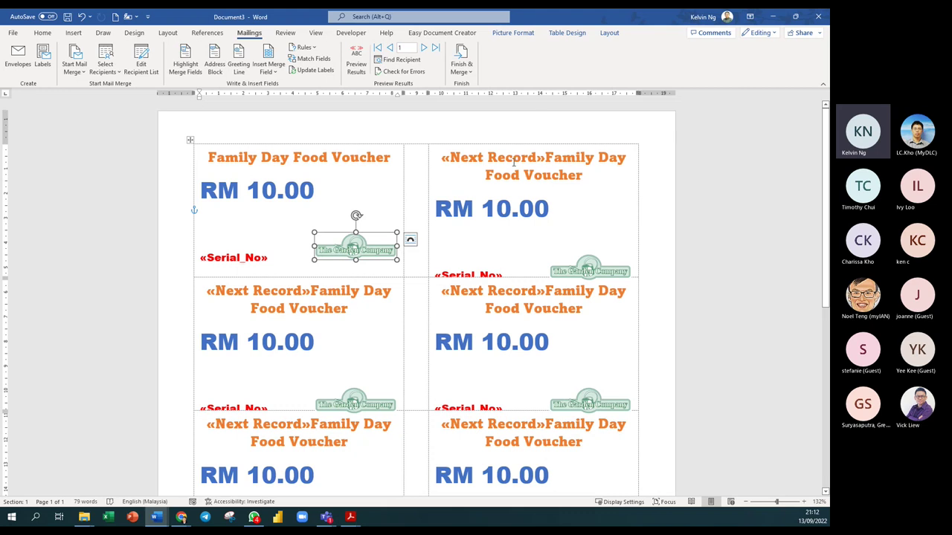
{"action": "left_click", "coordinate": [354, 65]}
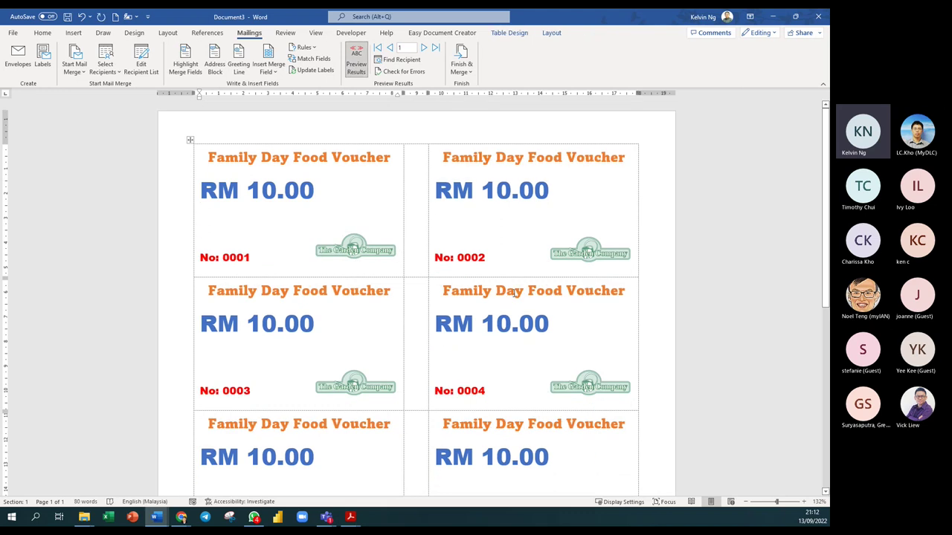
{"action": "left_click", "coordinate": [240, 191]}
{"action": "left_click", "coordinate": [42, 32]}
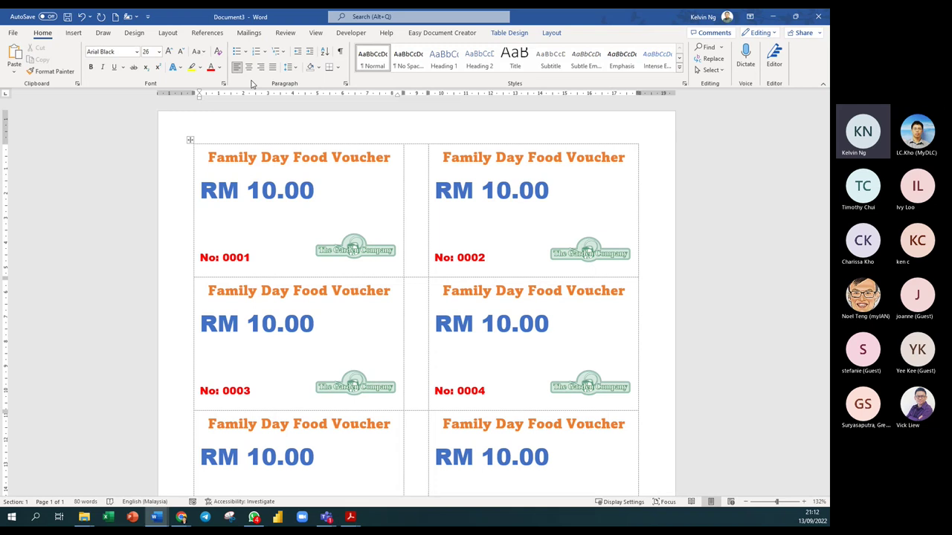
{"action": "left_click", "coordinate": [249, 67]}
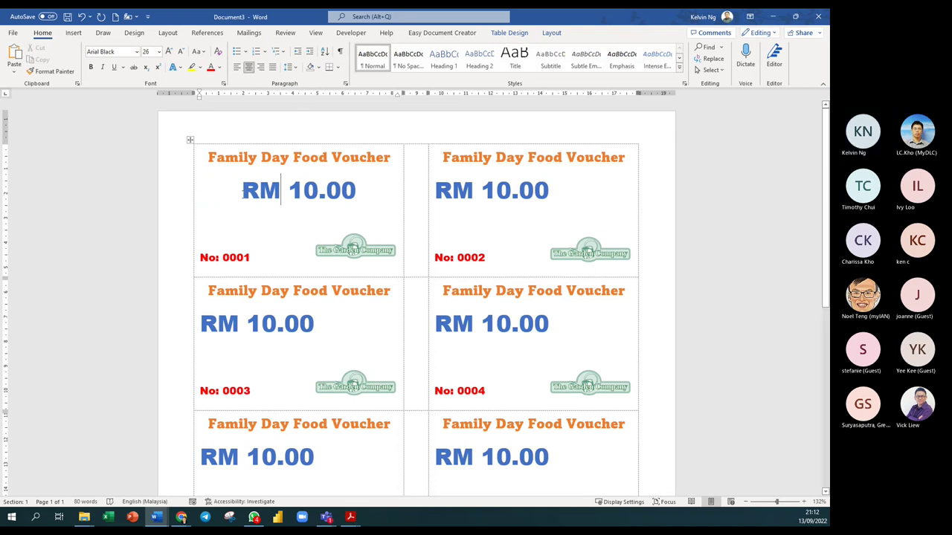
{"action": "left_click_drag", "start_coordinate": [242, 190], "coordinate": [372, 192]}
{"action": "left_click", "coordinate": [169, 51]}
{"action": "left_click", "coordinate": [169, 51]}
{"action": "left_click", "coordinate": [169, 52]}
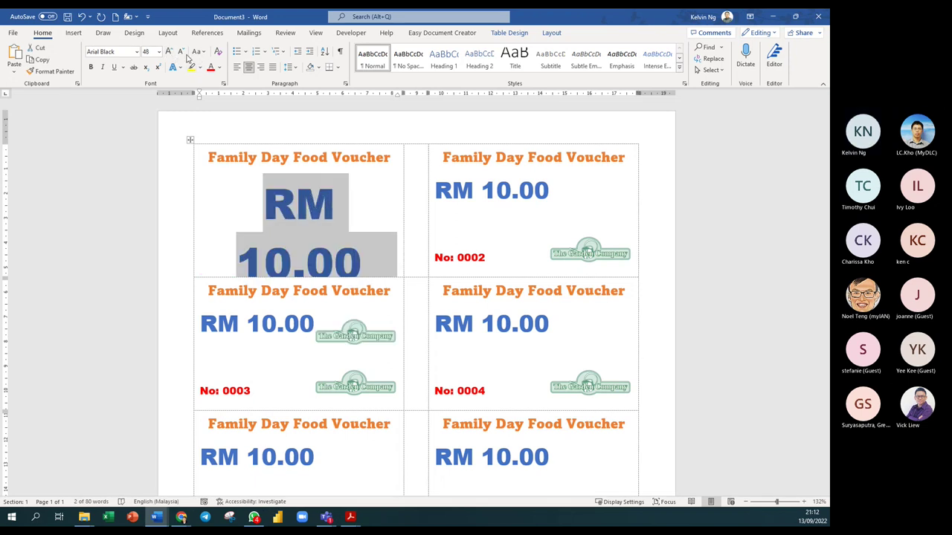
{"action": "left_click", "coordinate": [181, 52]}
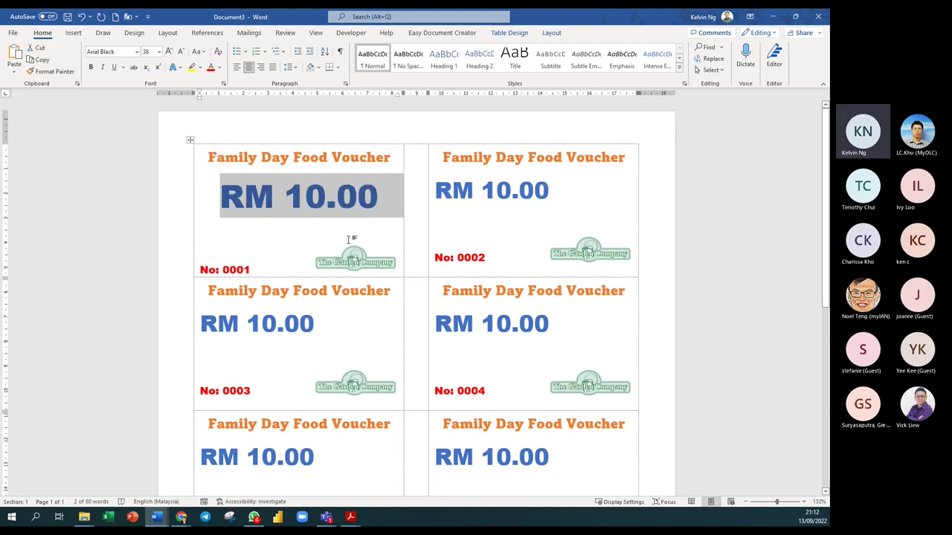
Step: Shrink the empty line below the amount to 10 pt and update all labels
{"action": "left_click", "coordinate": [231, 230]}
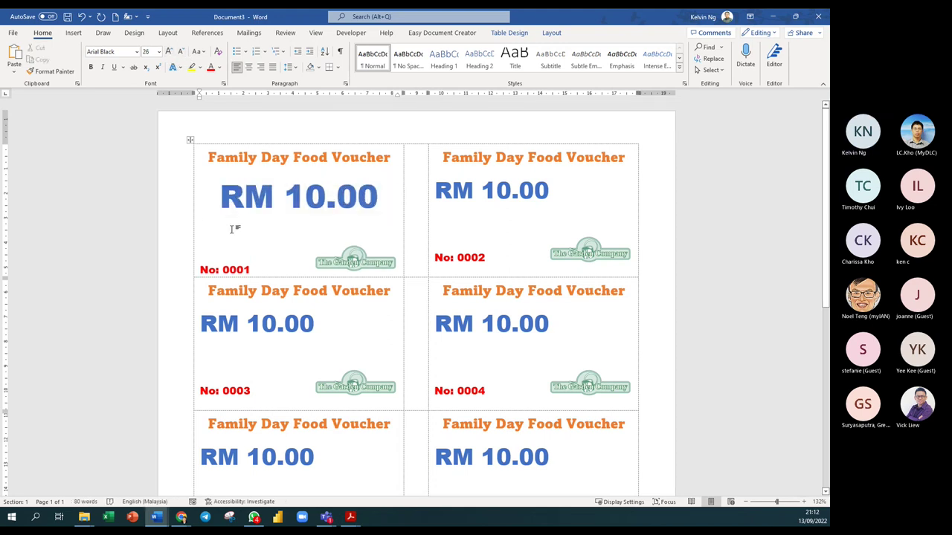
{"action": "key", "text": "Delete"}
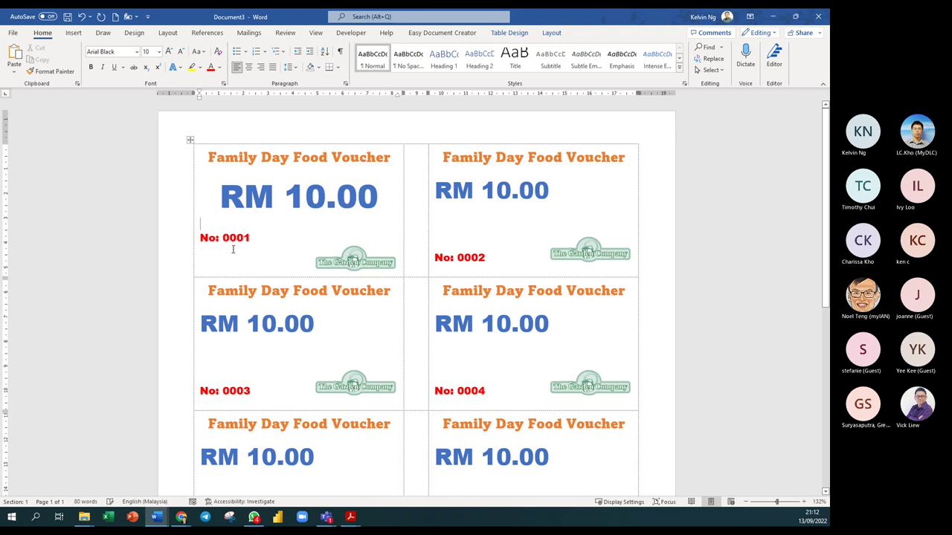
{"action": "key", "text": "Return"}
{"action": "key", "text": "Return"}
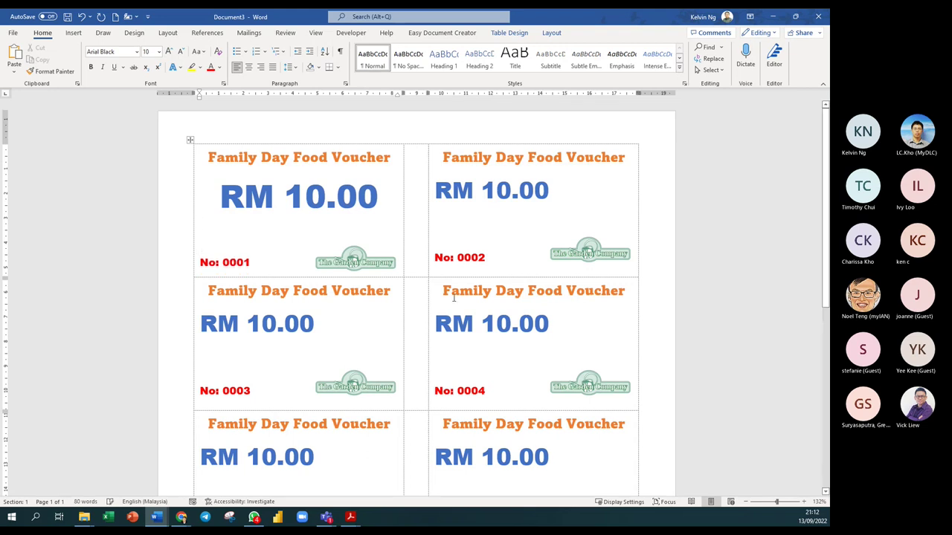
{"action": "left_click", "coordinate": [249, 32]}
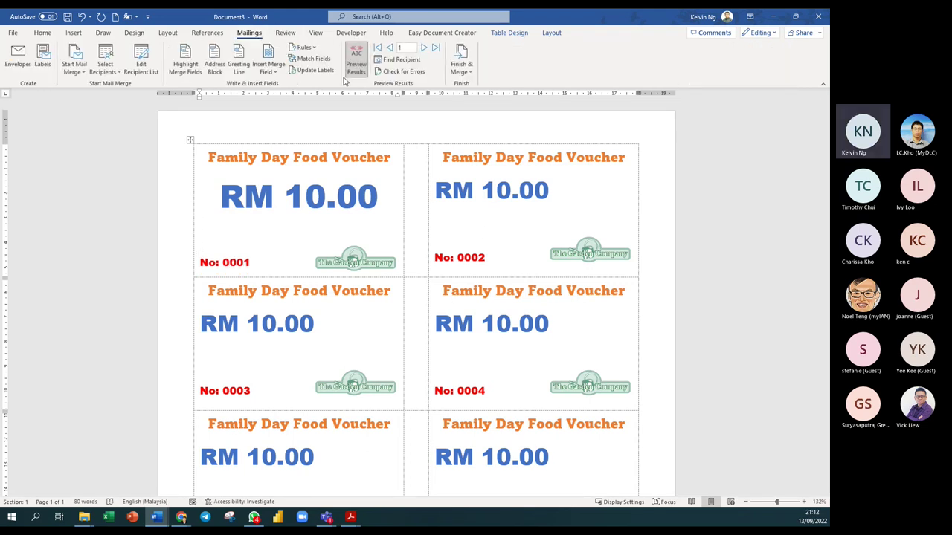
{"action": "left_click", "coordinate": [320, 70]}
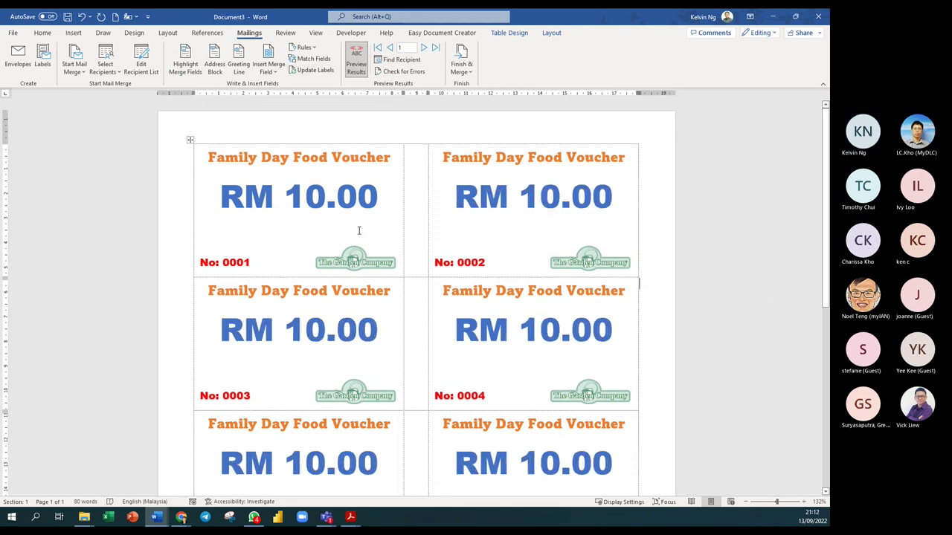
Step: Enlarge The Garden Company logo toward the upper left and update all labels
{"action": "left_click", "coordinate": [346, 254]}
{"action": "left_click_drag", "start_coordinate": [313, 244], "coordinate": [265, 235]}
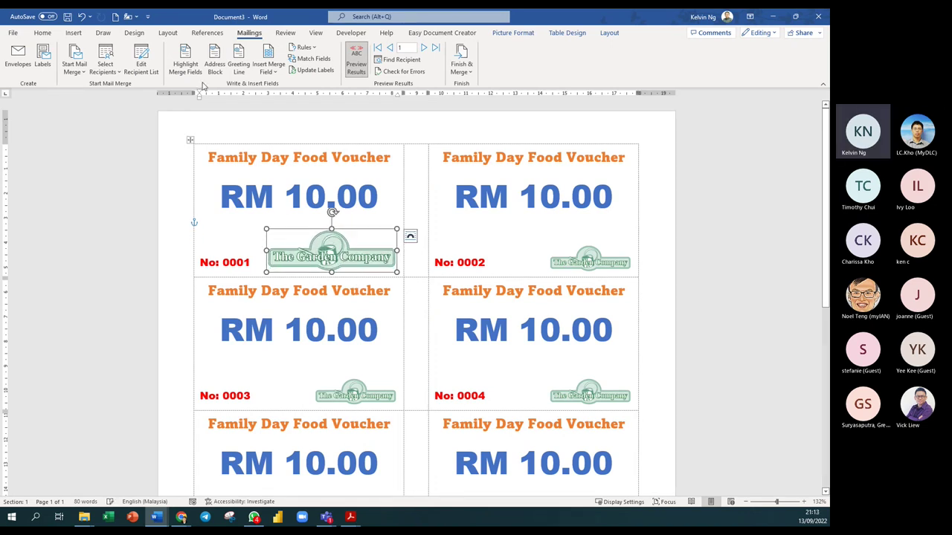
{"action": "left_click", "coordinate": [311, 70]}
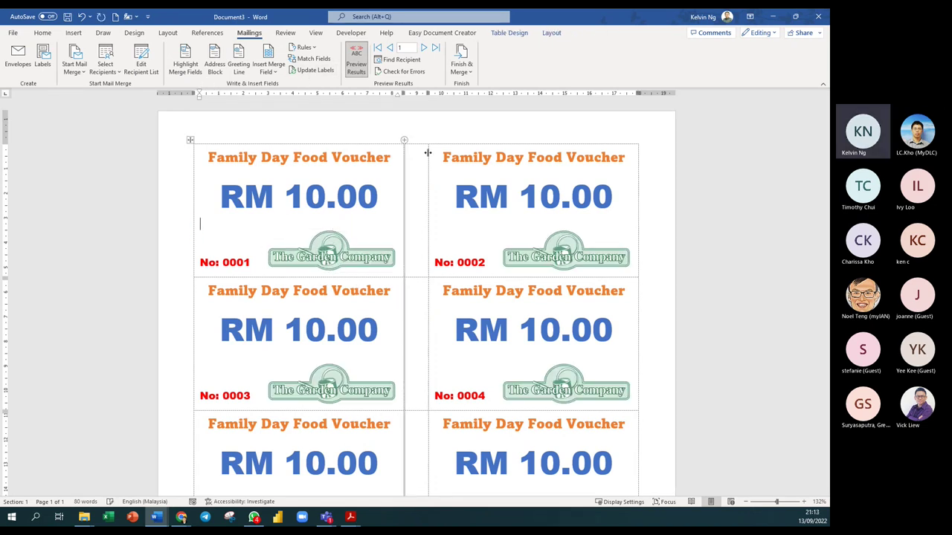
{"action": "scroll", "coordinate": [452, 342], "scroll_direction": "down", "scroll_amount": 3}
{"action": "scroll", "coordinate": [455, 342], "scroll_direction": "up", "scroll_amount": 3}
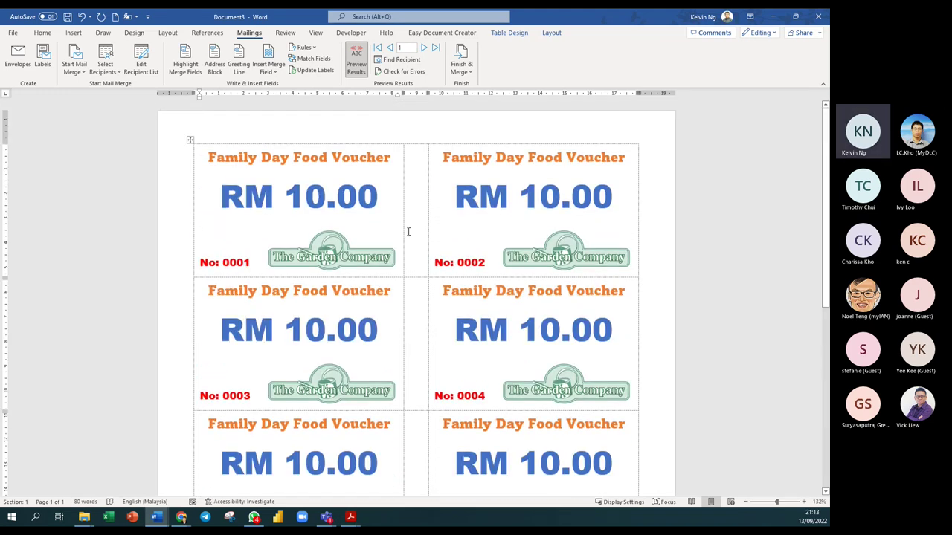
{"action": "scroll", "coordinate": [420, 327], "scroll_direction": "down", "scroll_amount": 1}
{"action": "scroll", "coordinate": [420, 327], "scroll_direction": "down", "scroll_amount": 1}
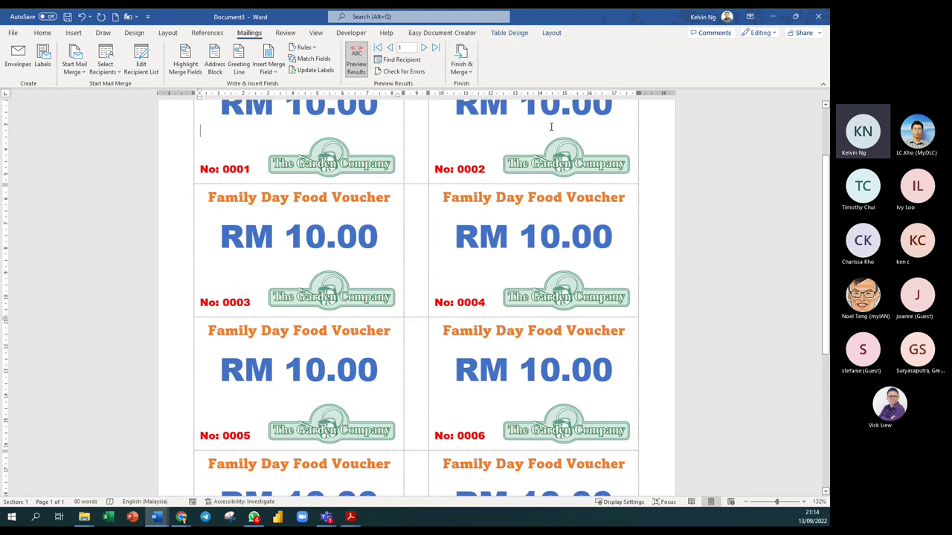
{"action": "scroll", "coordinate": [651, 223], "scroll_direction": "up", "scroll_amount": 2}
{"action": "scroll", "coordinate": [651, 224], "scroll_direction": "up", "scroll_amount": 1}
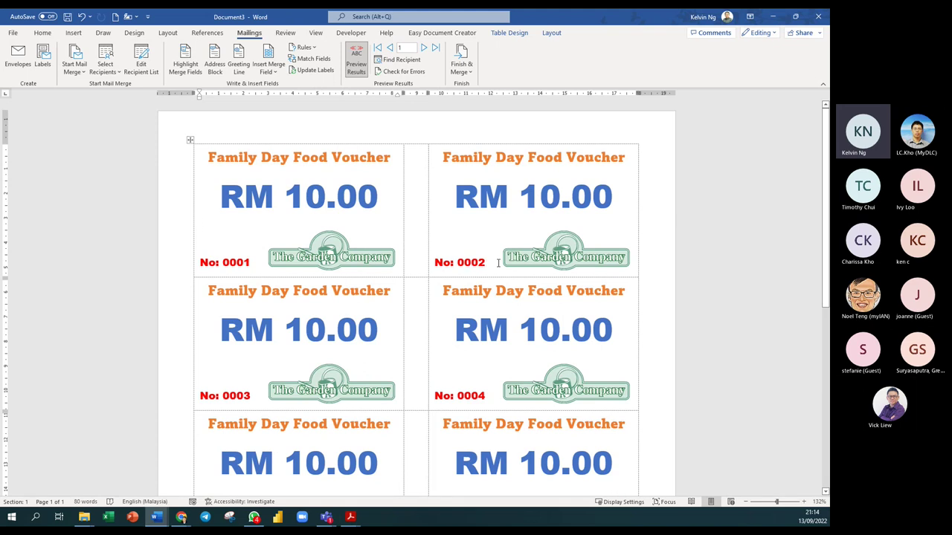
Step: Inspect the spacer columns and toggle the table gridlines off and on
{"action": "left_click", "coordinate": [524, 262]}
{"action": "left_click", "coordinate": [426, 128]}
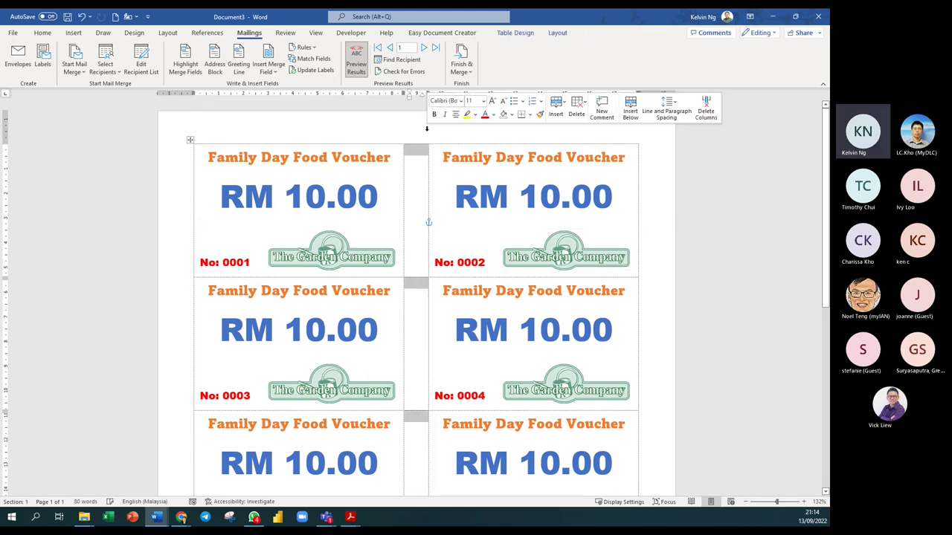
{"action": "left_click", "coordinate": [538, 196]}
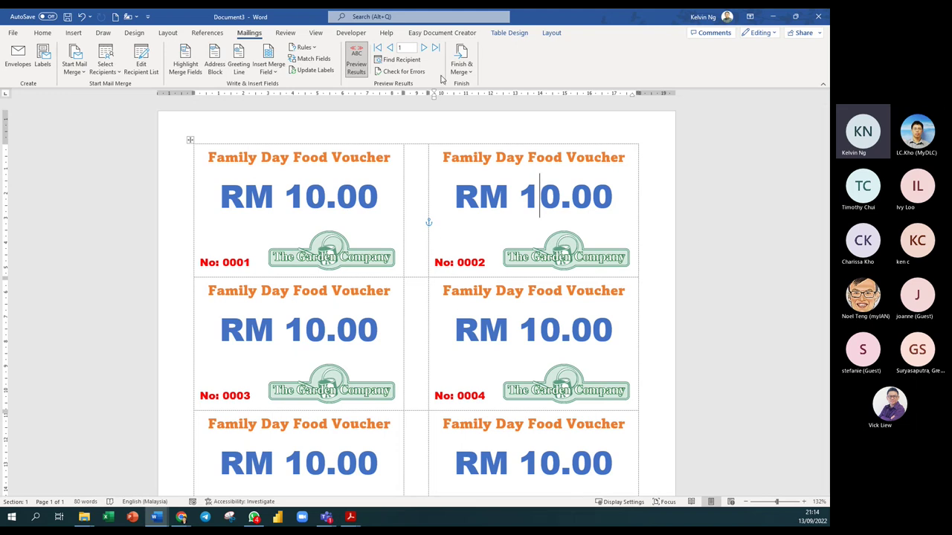
{"action": "left_click", "coordinate": [552, 33]}
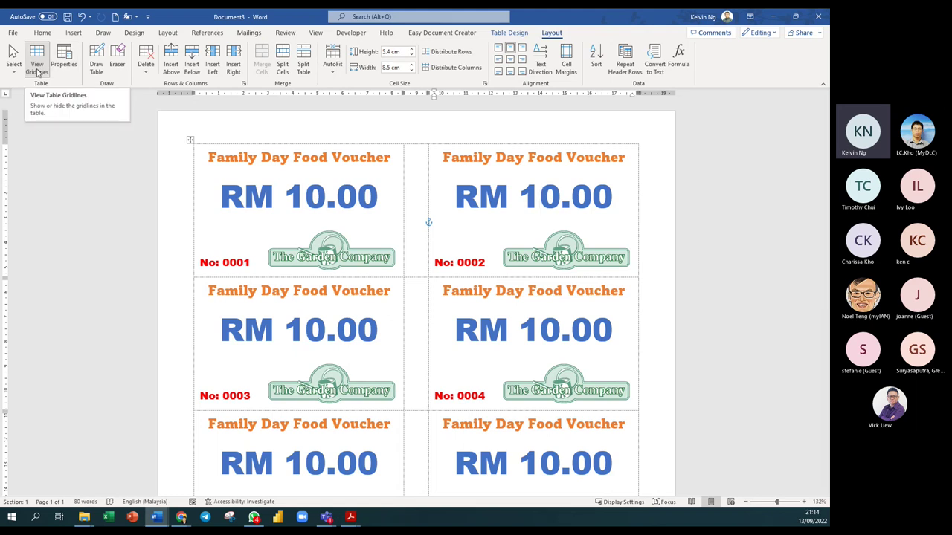
{"action": "left_click", "coordinate": [37, 68]}
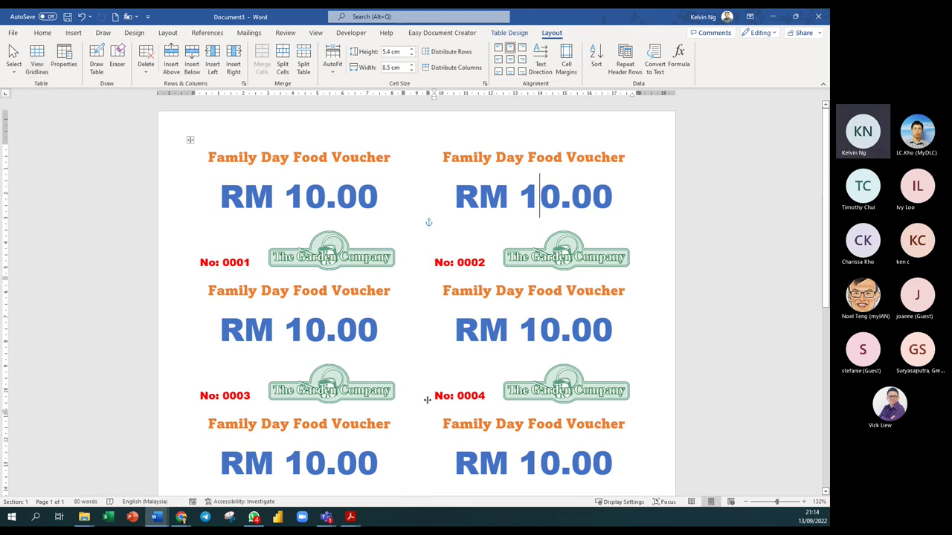
{"action": "left_click", "coordinate": [37, 63]}
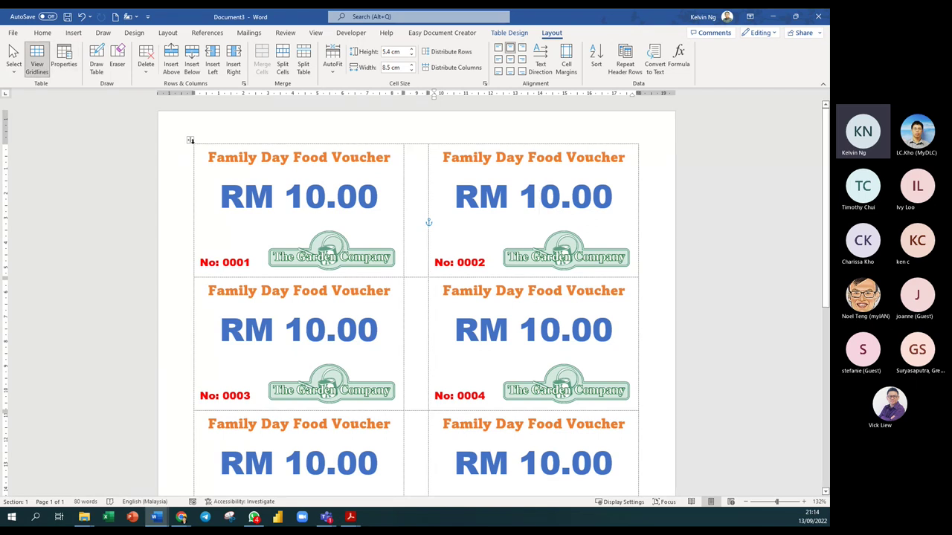
Step: Apply All Borders to the whole voucher table in a chosen pen colour
{"action": "left_click", "coordinate": [208, 143]}
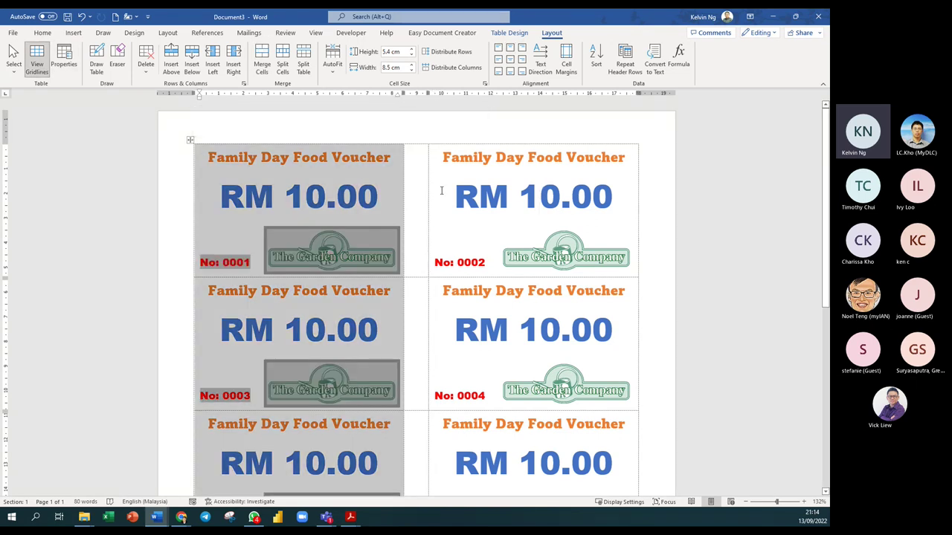
{"action": "left_click", "coordinate": [441, 191]}
{"action": "left_click", "coordinate": [190, 140]}
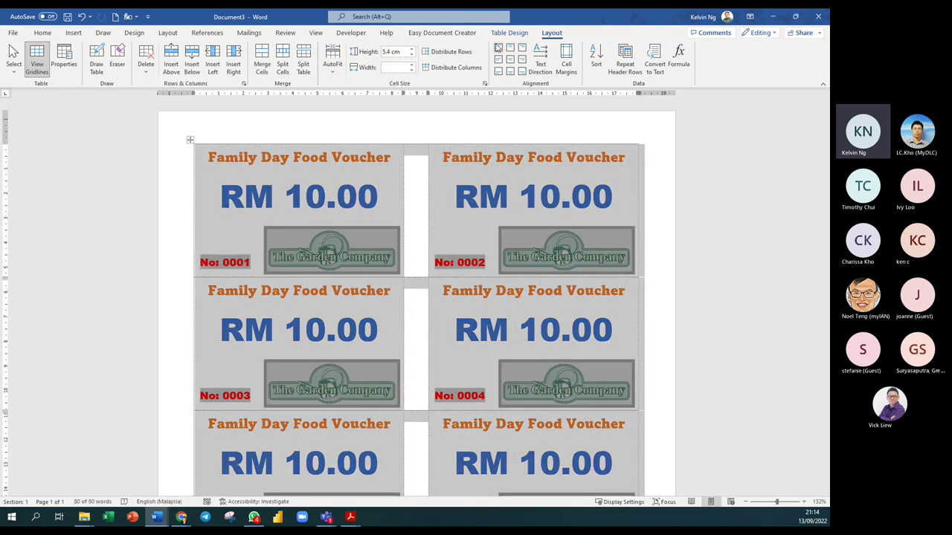
{"action": "left_click", "coordinate": [513, 33]}
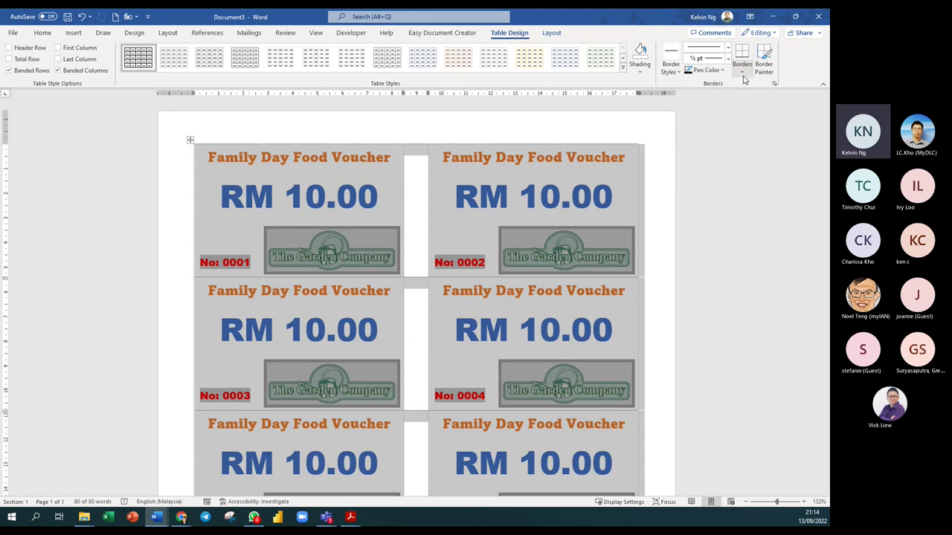
{"action": "left_click", "coordinate": [723, 73]}
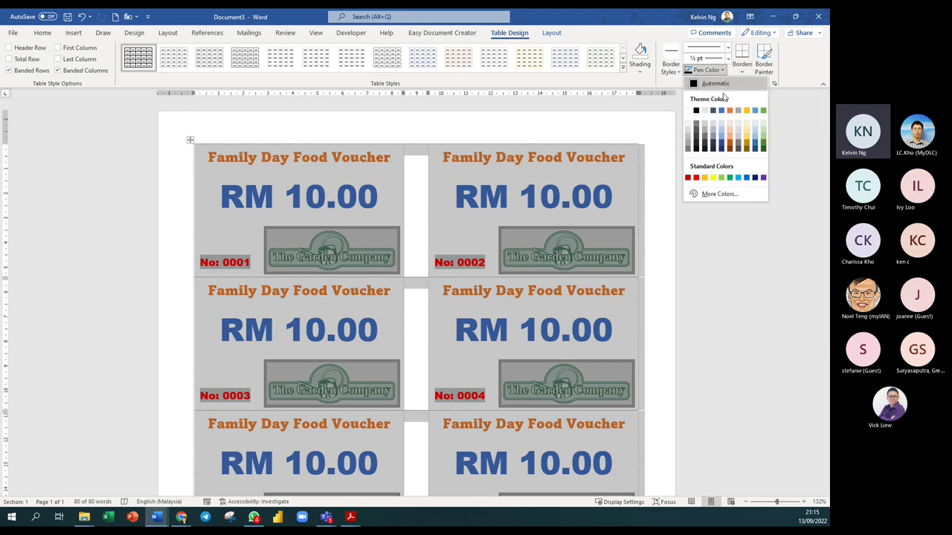
{"action": "left_click", "coordinate": [696, 127]}
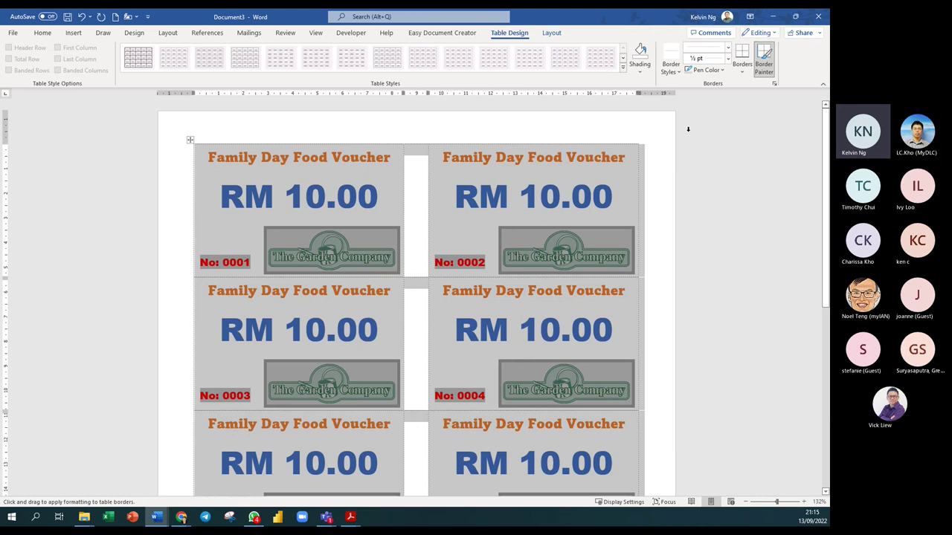
{"action": "left_click", "coordinate": [741, 70]}
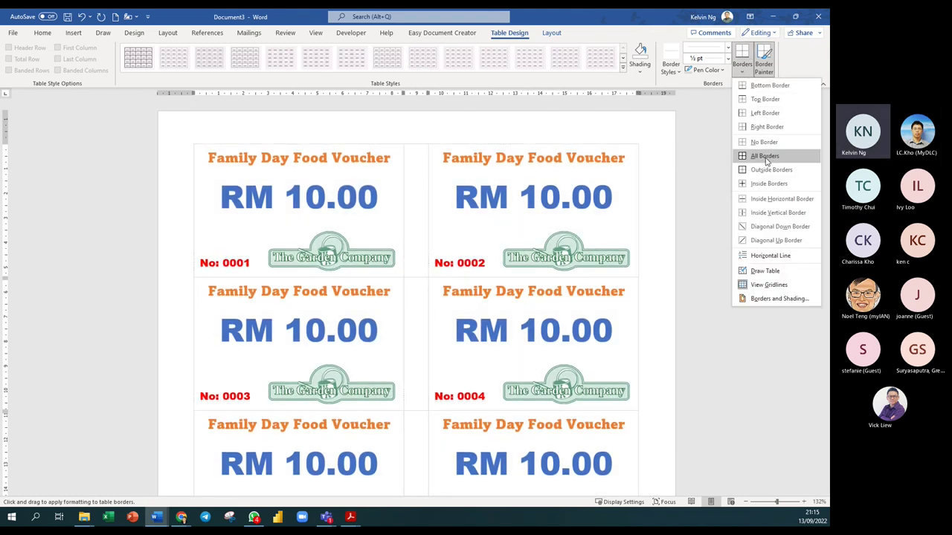
{"action": "left_click", "coordinate": [765, 156]}
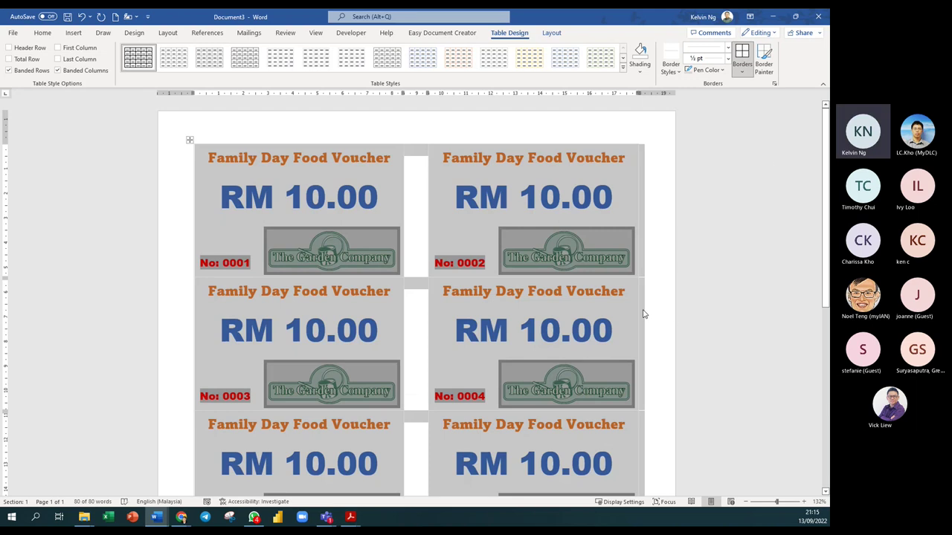
Step: Check the new borders by selecting the second voucher row, then clear the selection
{"action": "left_click", "coordinate": [551, 33]}
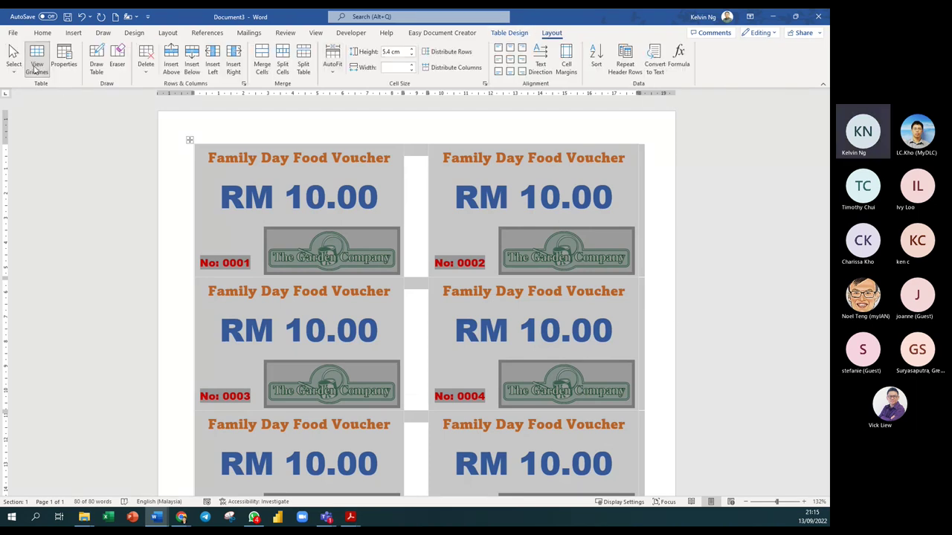
{"action": "left_click", "coordinate": [103, 297]}
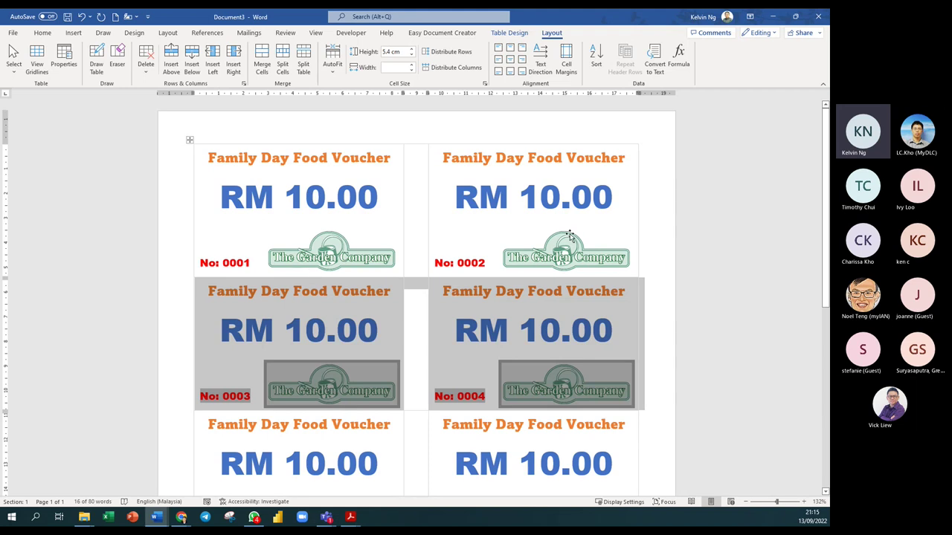
{"action": "left_click", "coordinate": [525, 246]}
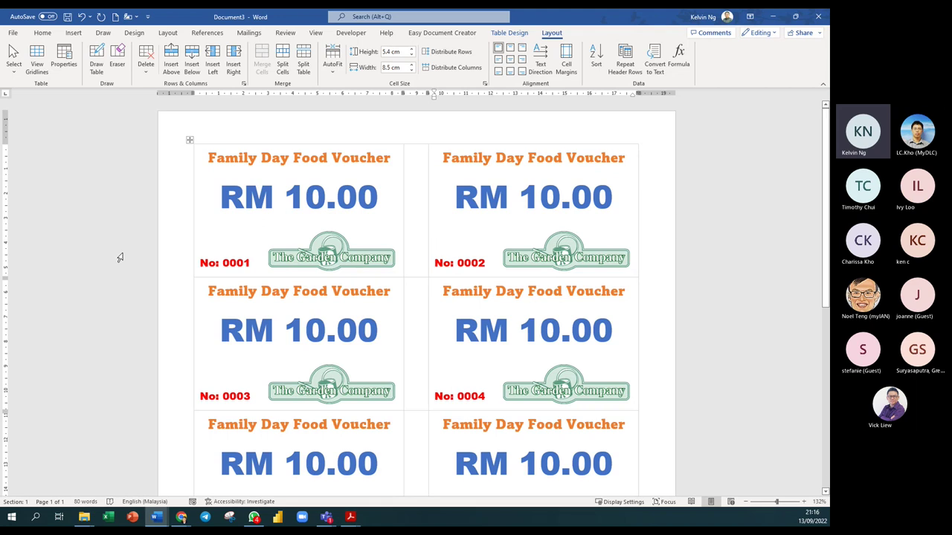
{"action": "left_click", "coordinate": [251, 34]}
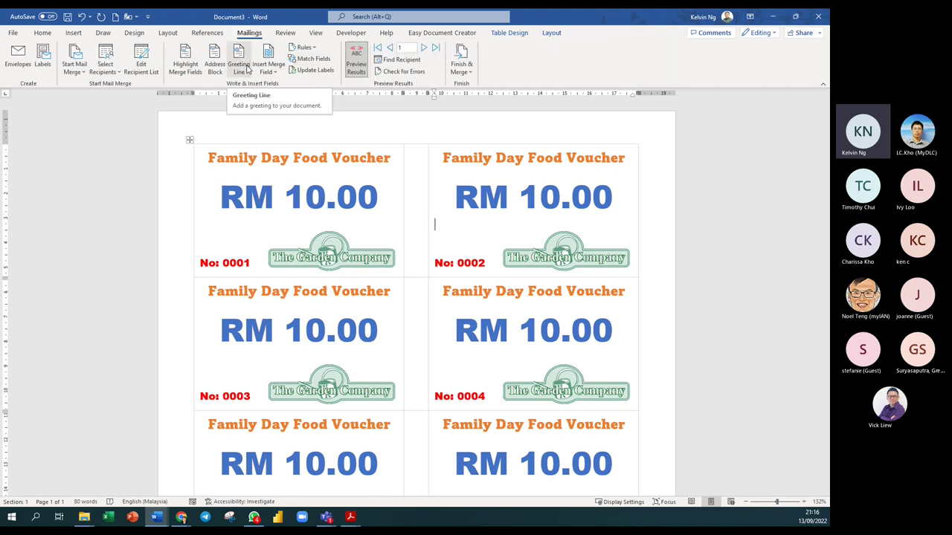
{"action": "left_click", "coordinate": [43, 34]}
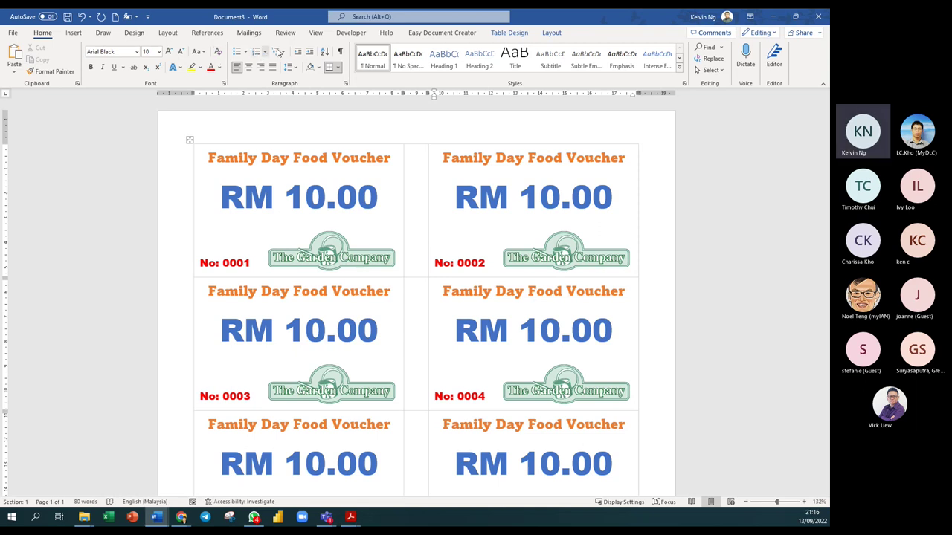
{"action": "left_click", "coordinate": [250, 34]}
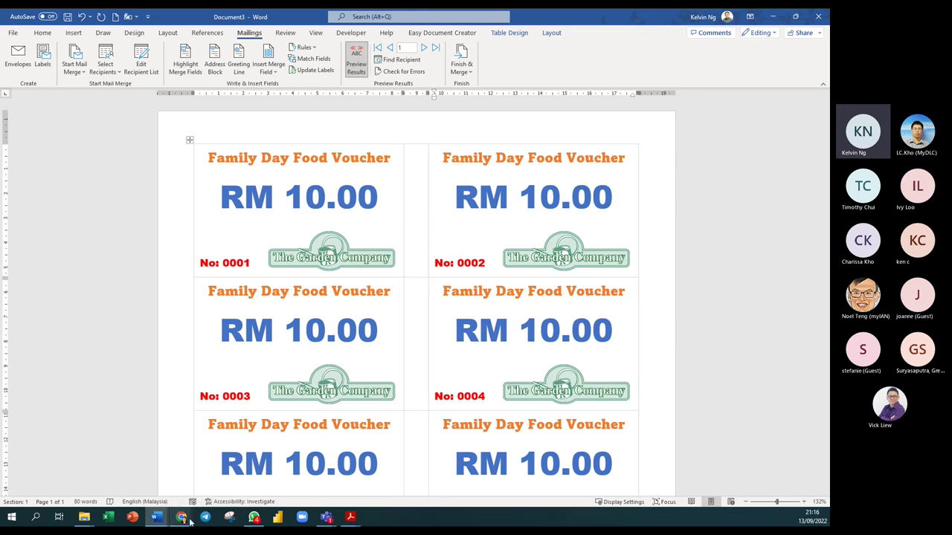
{"action": "mouse_move", "coordinate": [181, 517]}
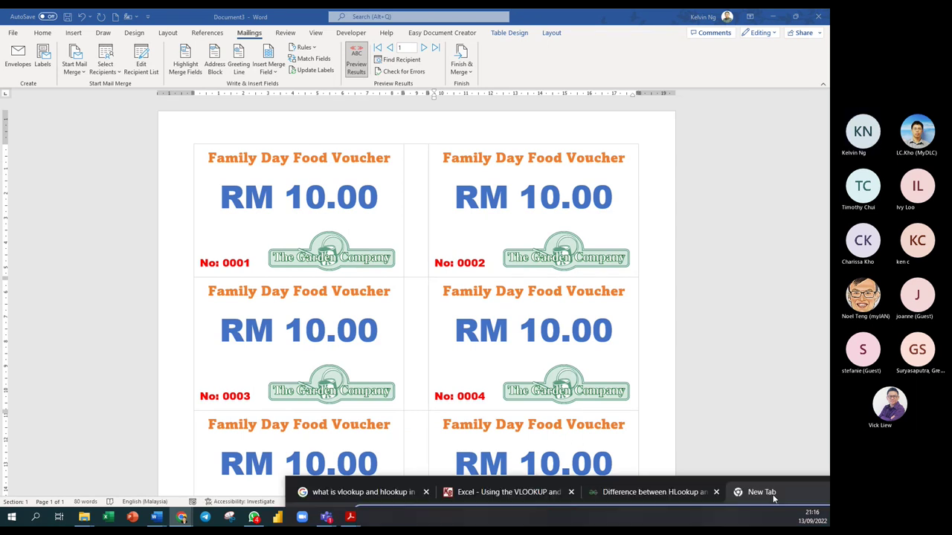
Step: Maximize Chrome and Google 'Microsoft WOrd mail merge field code'
{"action": "left_click", "coordinate": [751, 496]}
{"action": "left_click", "coordinate": [671, 90]}
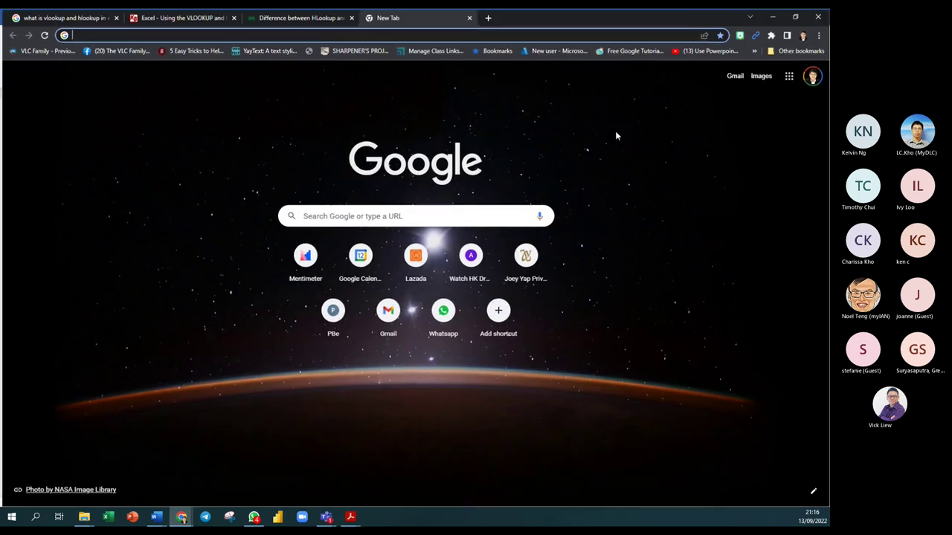
{"action": "left_click", "coordinate": [421, 213]}
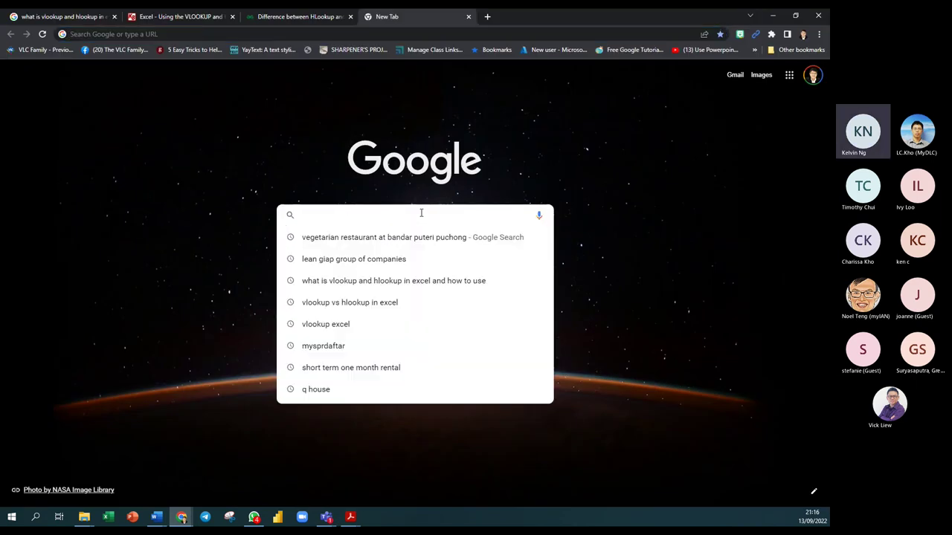
{"action": "type", "text": "WMIC"}
{"action": "key", "text": "BackSpace"}
{"action": "key", "text": "BackSpace"}
{"action": "key", "text": "BackSpace"}
{"action": "key", "text": "BackSpace"}
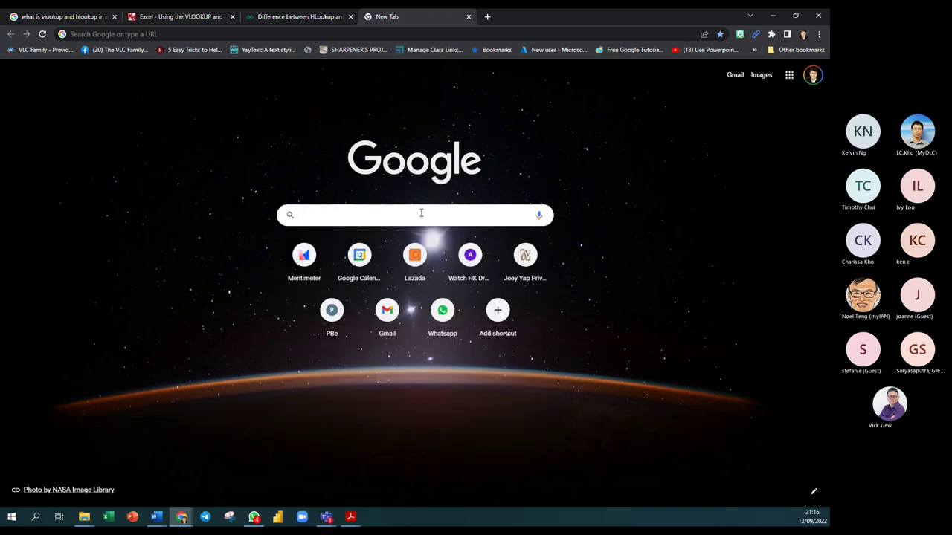
{"action": "type", "text": "Microos"}
{"action": "key", "text": "BackSpace"}
{"action": "key", "text": "BackSpace"}
{"action": "type", "text": "soft WOrd "}
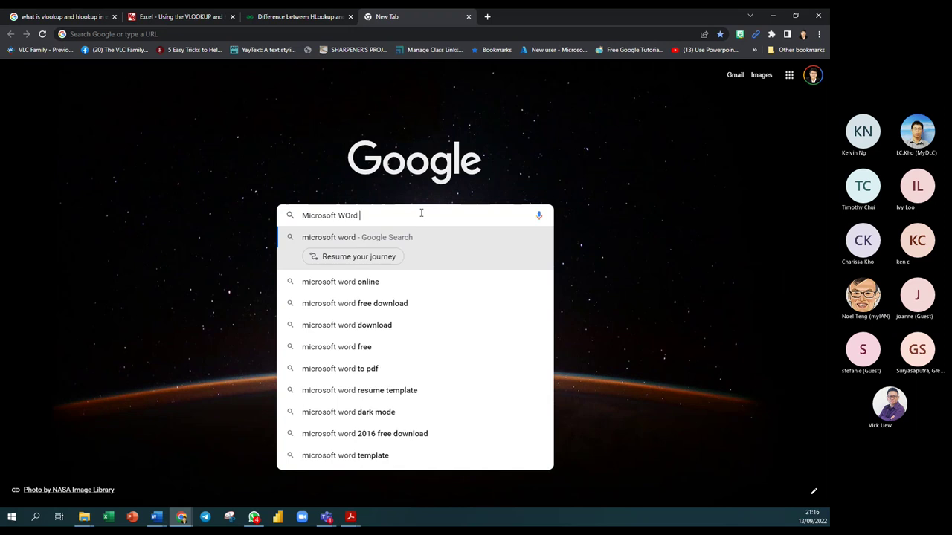
{"action": "type", "text": "mail "}
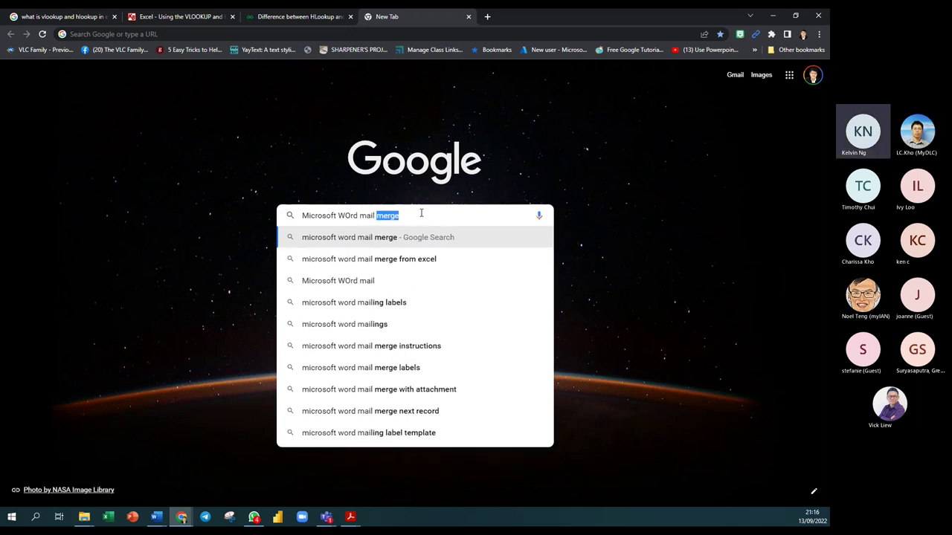
{"action": "type", "text": "merge "}
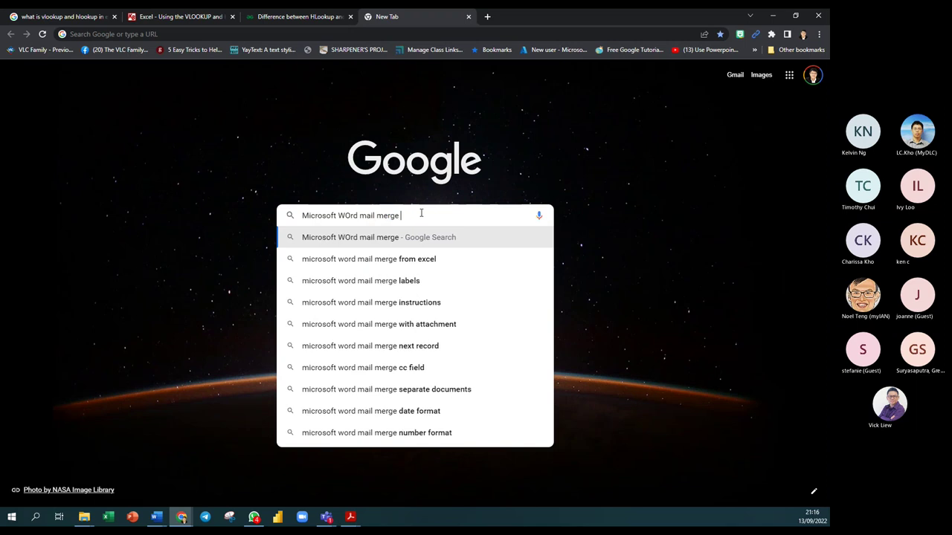
{"action": "type", "text": "f"}
{"action": "type", "text": "i"}
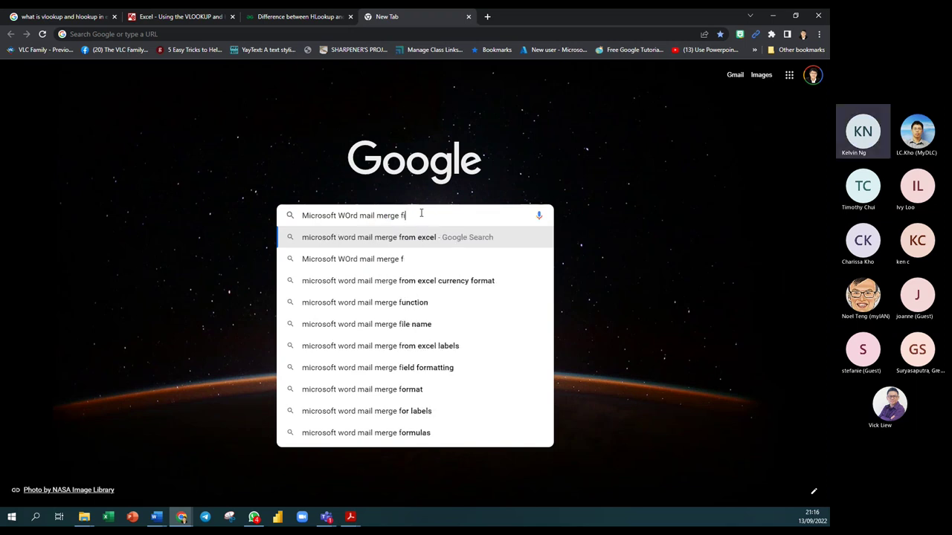
{"action": "type", "text": "eld code"}
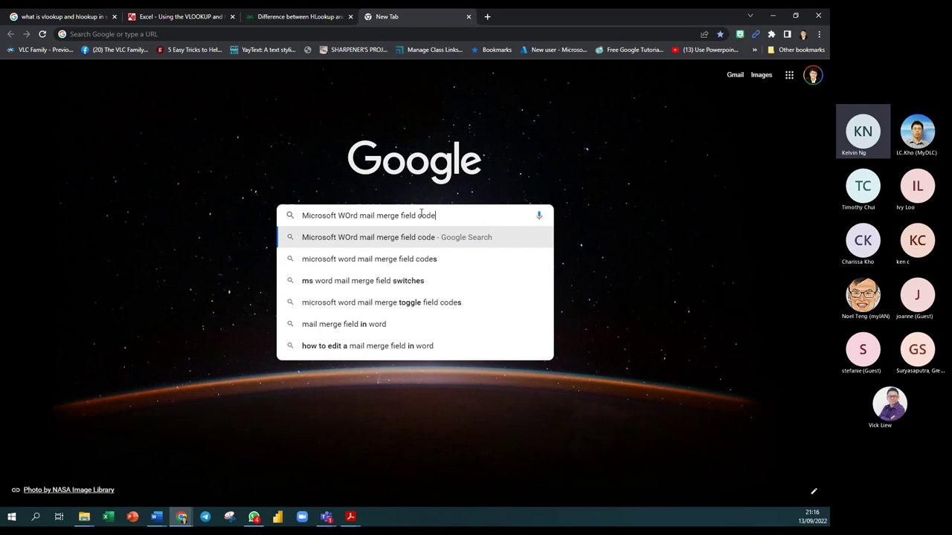
{"action": "left_click", "coordinate": [439, 265]}
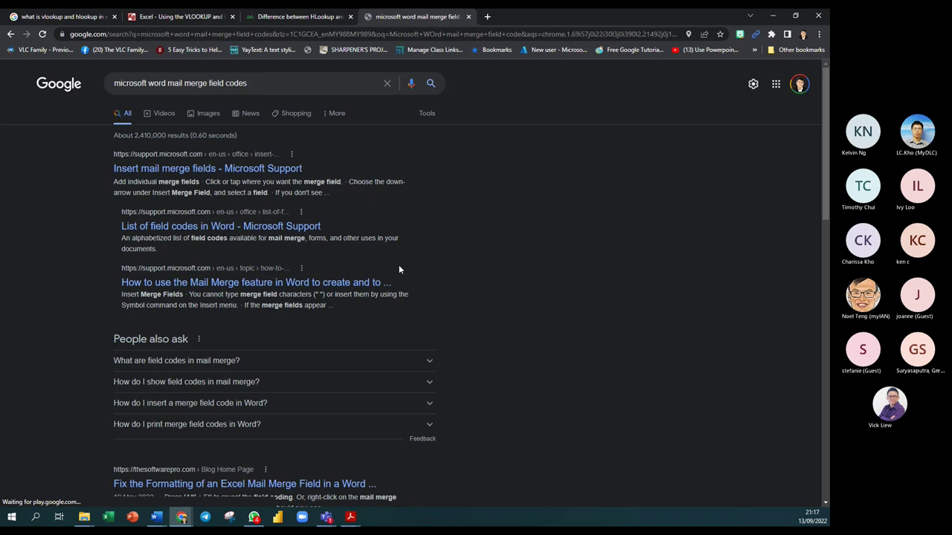
Step: Skim Microsoft's mail merge fields guide, then open the Avantix article on formatting merge number fields
{"action": "left_click", "coordinate": [219, 176]}
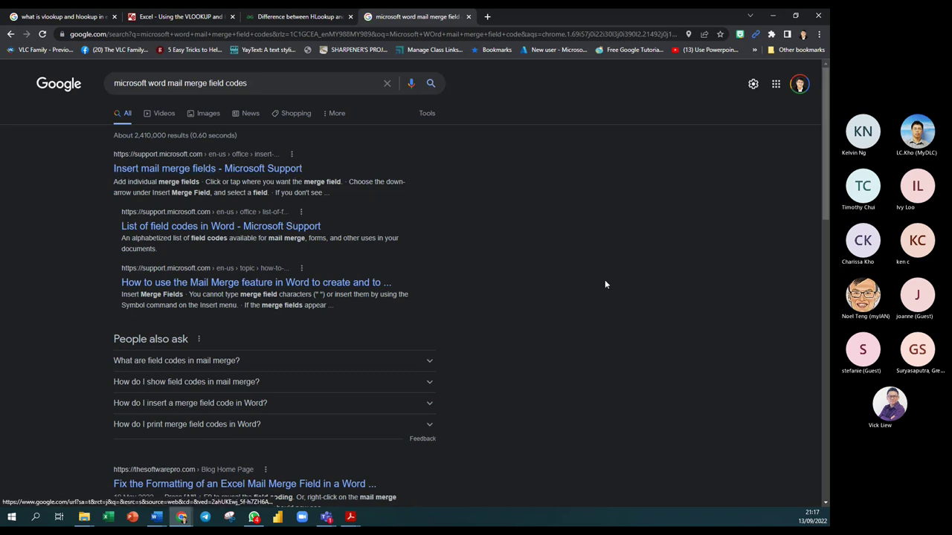
{"action": "scroll", "coordinate": [605, 283], "scroll_direction": "down", "scroll_amount": 3}
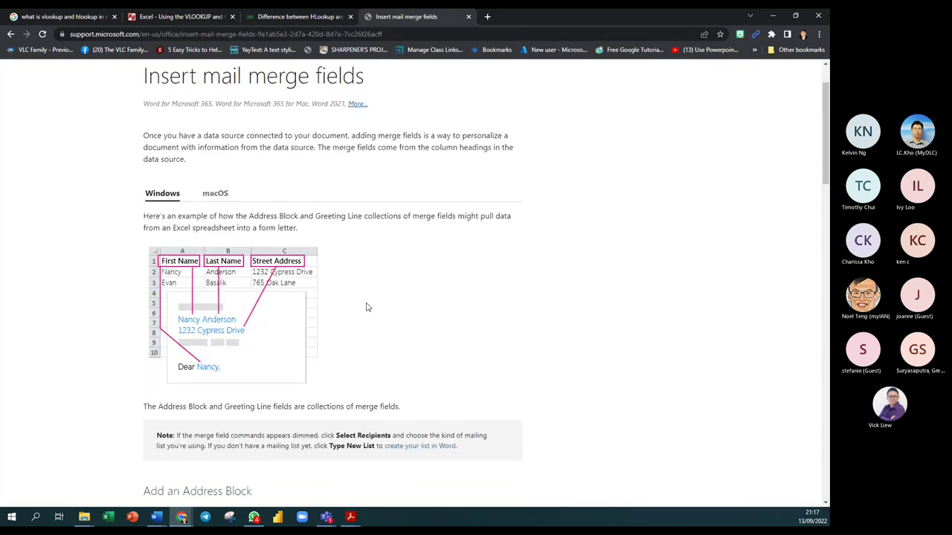
{"action": "scroll", "coordinate": [368, 300], "scroll_direction": "down", "scroll_amount": 4}
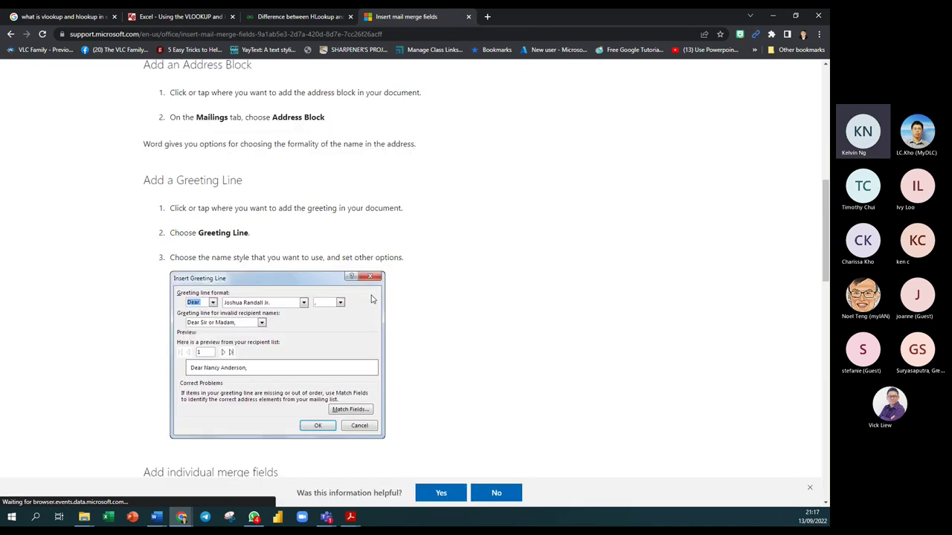
{"action": "scroll", "coordinate": [372, 299], "scroll_direction": "down", "scroll_amount": 13}
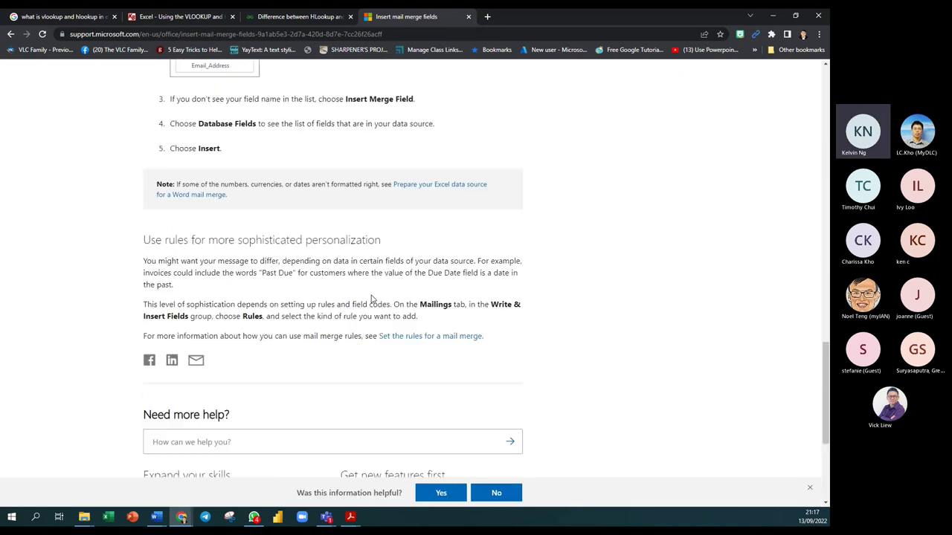
{"action": "left_click", "coordinate": [10, 34]}
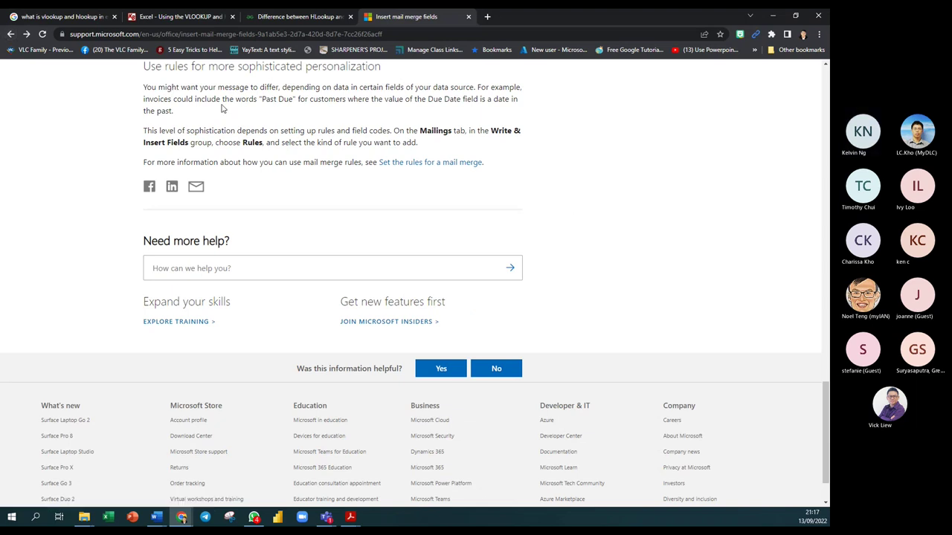
{"action": "left_click", "coordinate": [16, 35]}
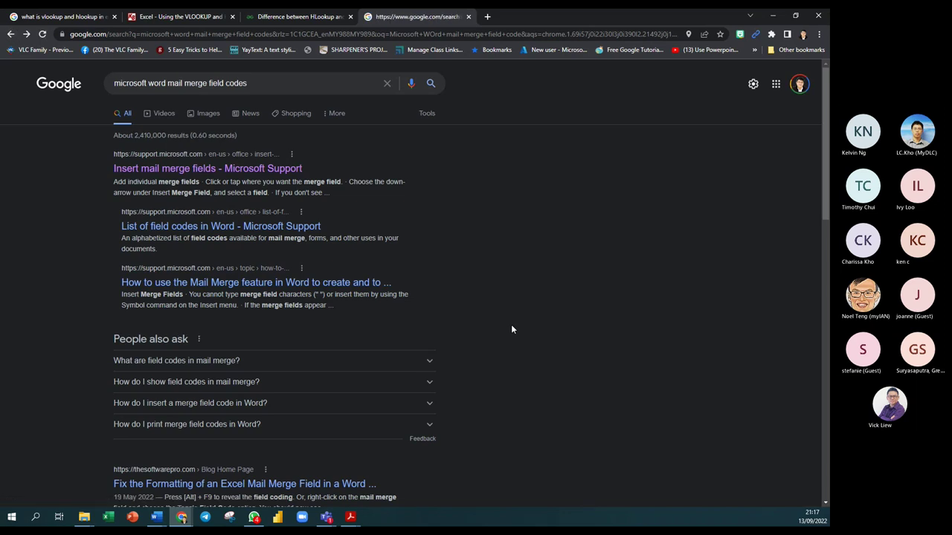
{"action": "scroll", "coordinate": [510, 329], "scroll_direction": "down", "scroll_amount": 1}
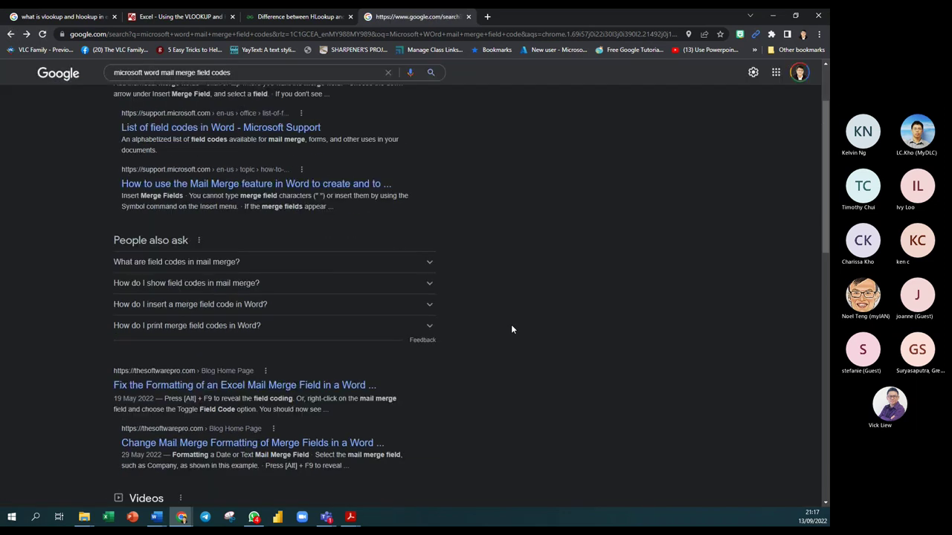
{"action": "left_click", "coordinate": [206, 284]}
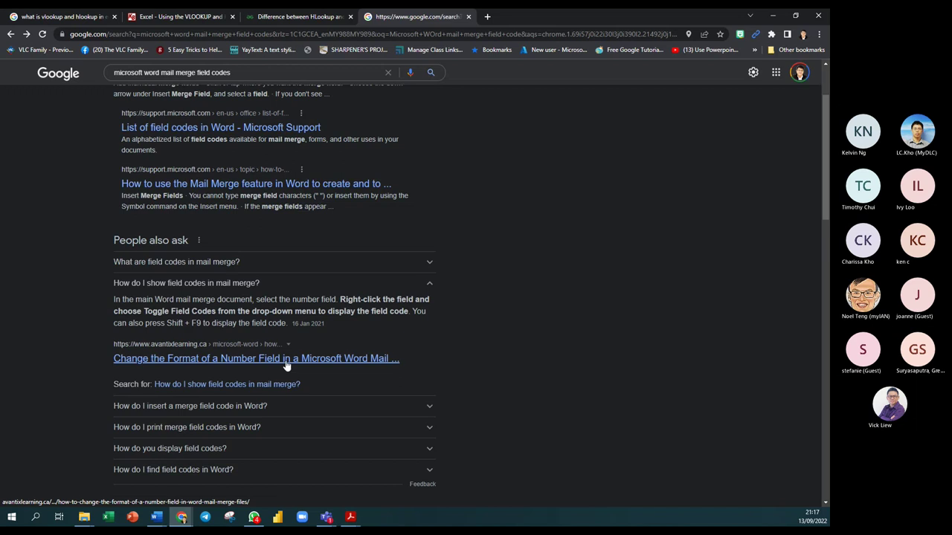
{"action": "left_click", "coordinate": [416, 353]}
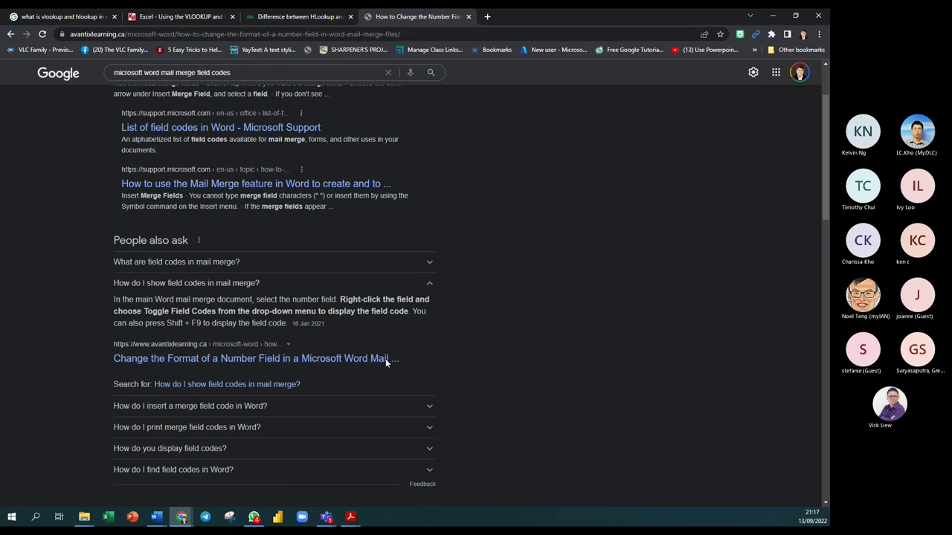
Step: Scroll to the switch syntax and mark the first MERGEFIELD syntax line in red
{"action": "scroll", "coordinate": [438, 312], "scroll_direction": "down", "scroll_amount": 4}
{"action": "scroll", "coordinate": [437, 312], "scroll_direction": "down", "scroll_amount": 4}
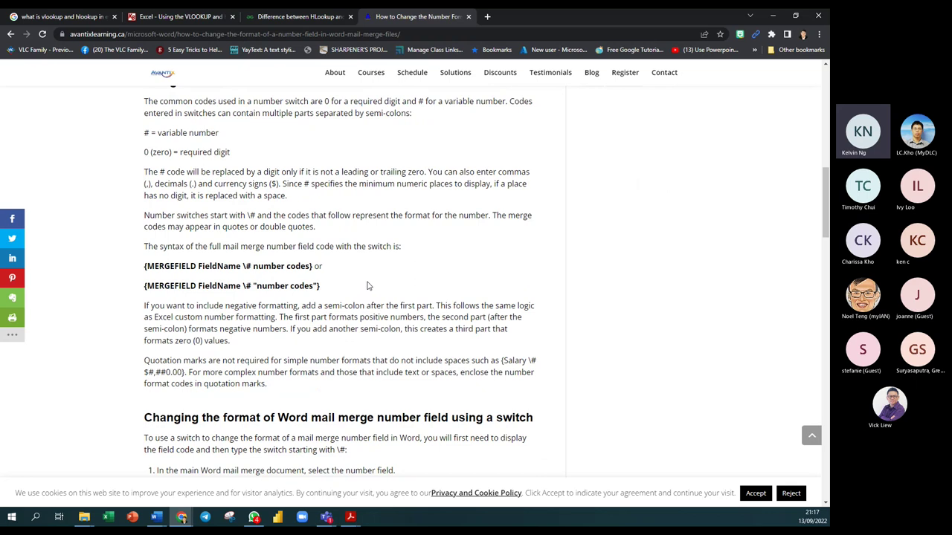
{"action": "scroll", "coordinate": [367, 286], "scroll_direction": "down", "scroll_amount": 1}
{"action": "scroll", "coordinate": [366, 286], "scroll_direction": "down", "scroll_amount": 3}
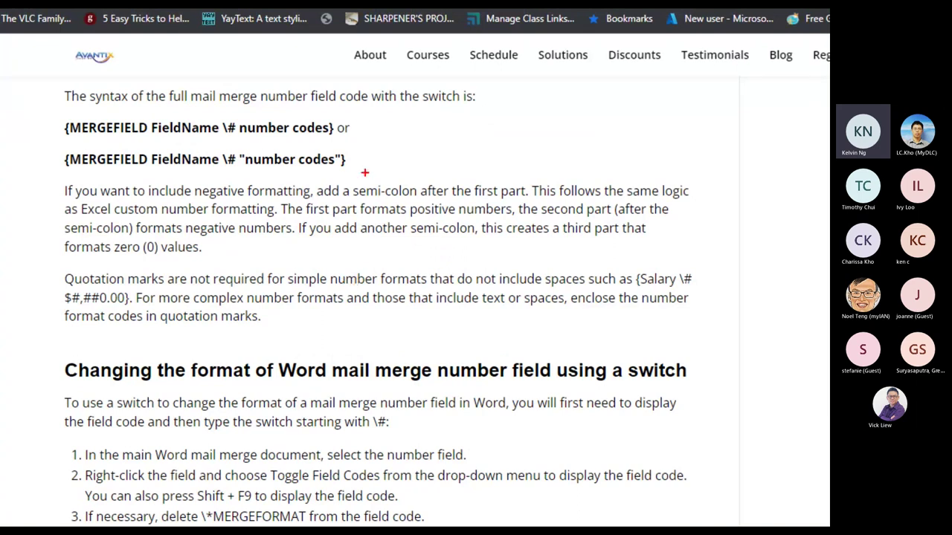
{"action": "mouse_move", "coordinate": [371, 116]}
{"action": "left_mouse_down"}
{"action": "mouse_move", "coordinate": [66, 139]}
{"action": "mouse_move", "coordinate": [57, 152]}
{"action": "left_mouse_up"}
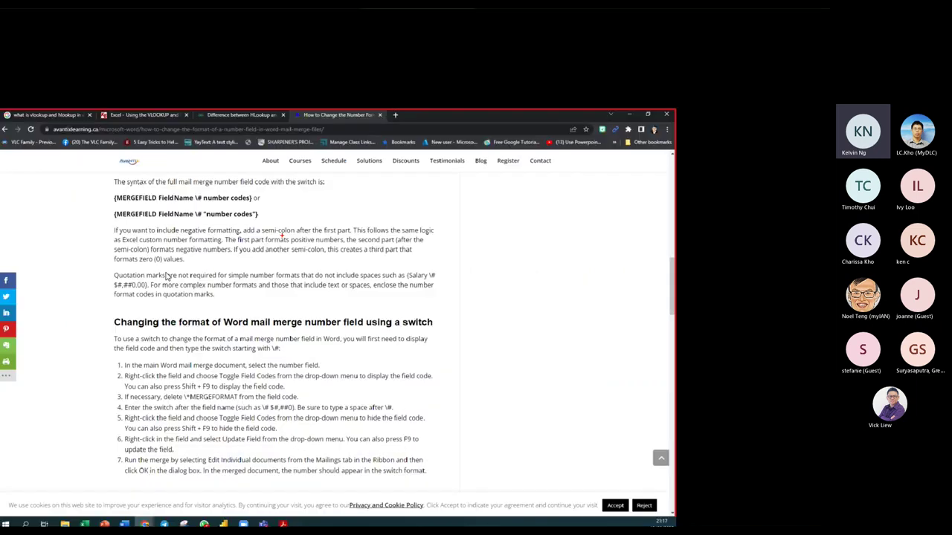
Step: Review the \# switch examples like {MERGEFIELD Salary \# $#,##0}, then preview the open Word documents
{"action": "scroll", "coordinate": [186, 321], "scroll_direction": "down", "scroll_amount": 5}
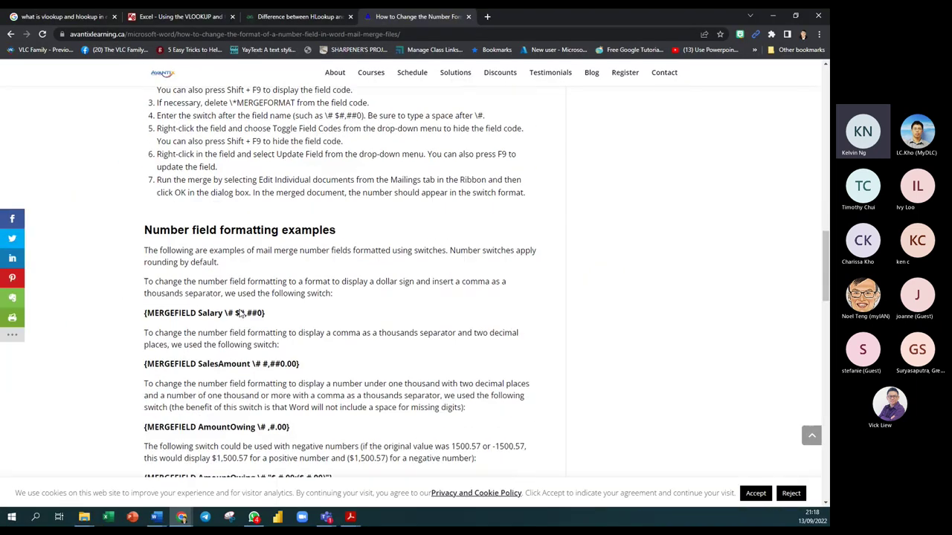
{"action": "scroll", "coordinate": [227, 271], "scroll_direction": "down", "scroll_amount": 1}
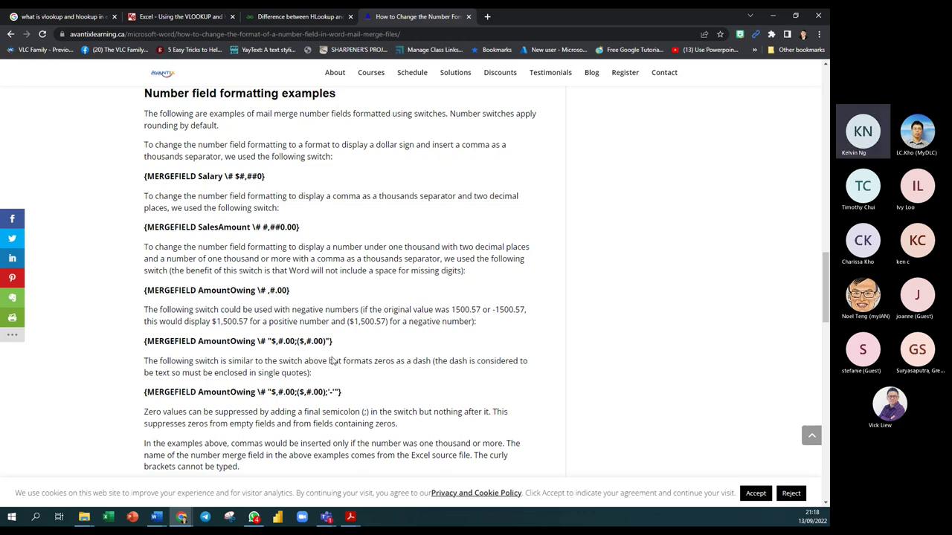
{"action": "scroll", "coordinate": [347, 361], "scroll_direction": "down", "scroll_amount": 3}
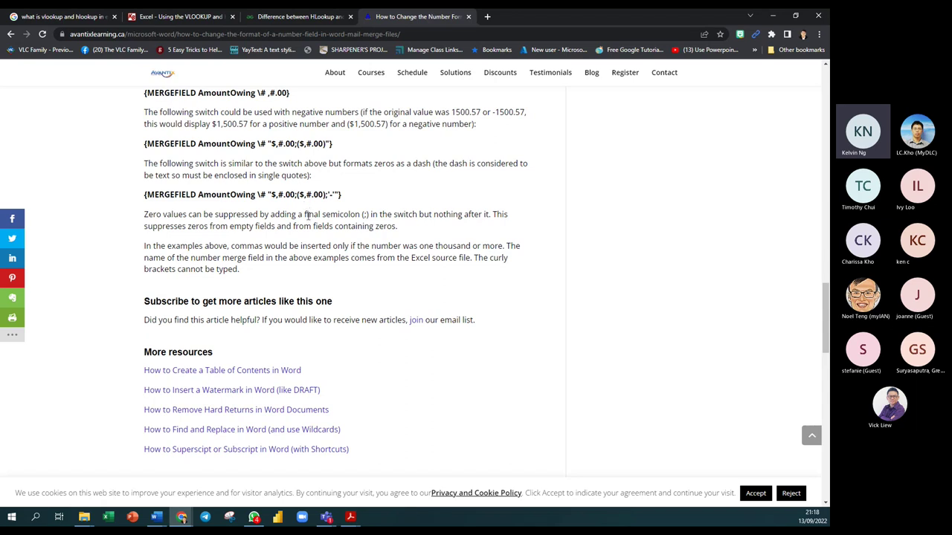
{"action": "scroll", "coordinate": [308, 216], "scroll_direction": "up", "scroll_amount": 1}
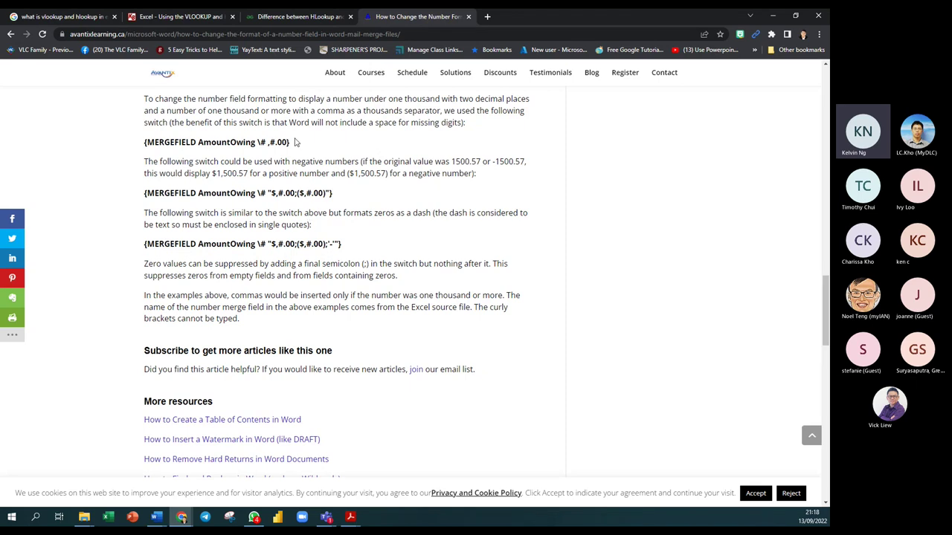
{"action": "scroll", "coordinate": [295, 141], "scroll_direction": "up", "scroll_amount": 4}
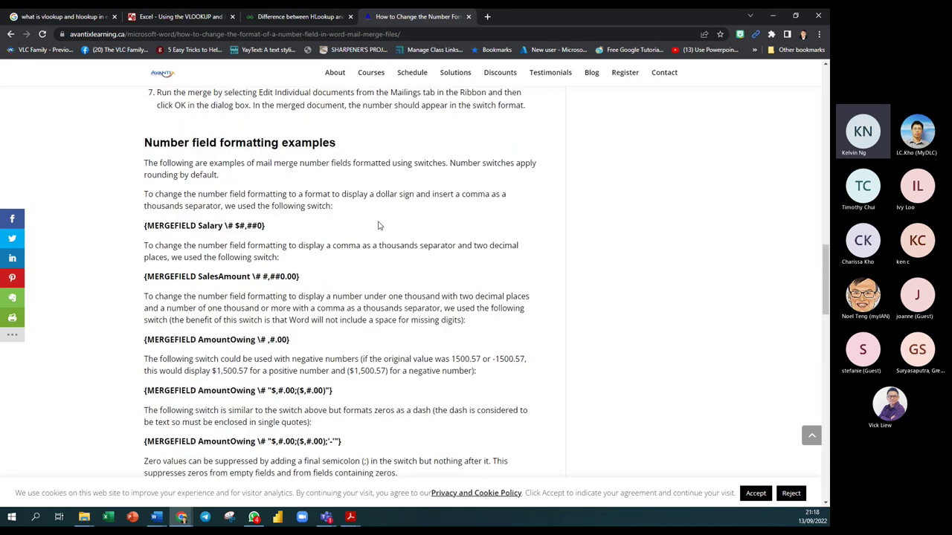
{"action": "scroll", "coordinate": [378, 226], "scroll_direction": "up", "scroll_amount": 3}
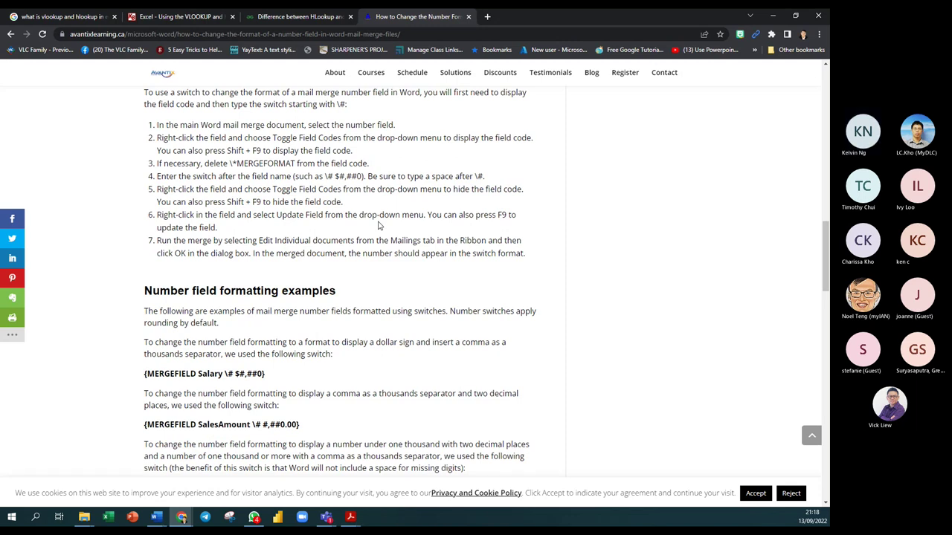
{"action": "scroll", "coordinate": [377, 225], "scroll_direction": "up", "scroll_amount": 1}
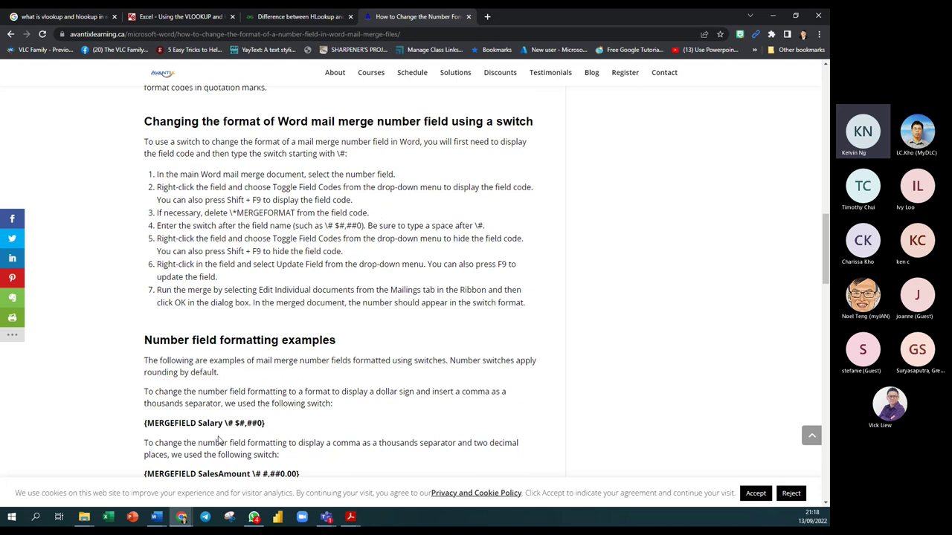
{"action": "left_click", "coordinate": [157, 514]}
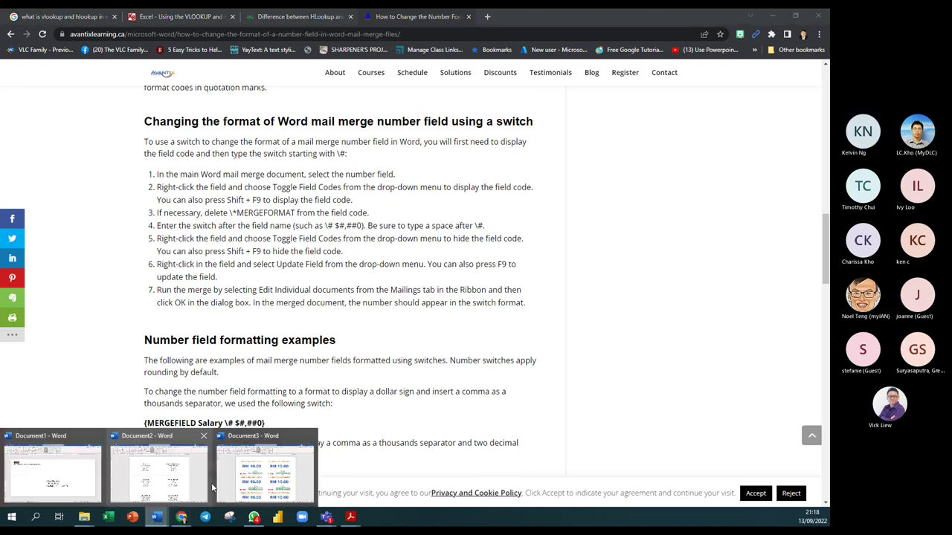
Step: In Document2, turn off Preview Results and reveal the Postal_Code field's MERGEFIELD code
{"action": "left_click", "coordinate": [161, 488]}
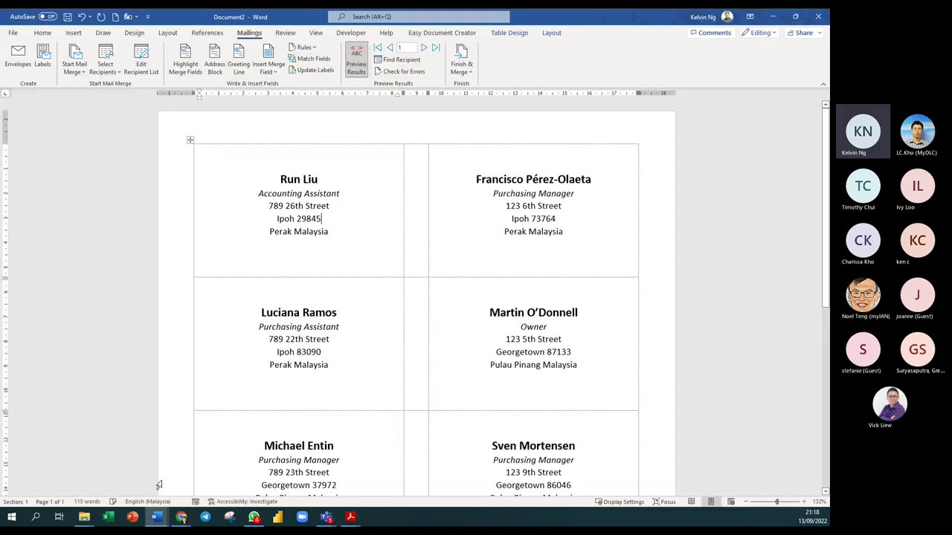
{"action": "left_click", "coordinate": [307, 219]}
{"action": "left_click", "coordinate": [356, 59]}
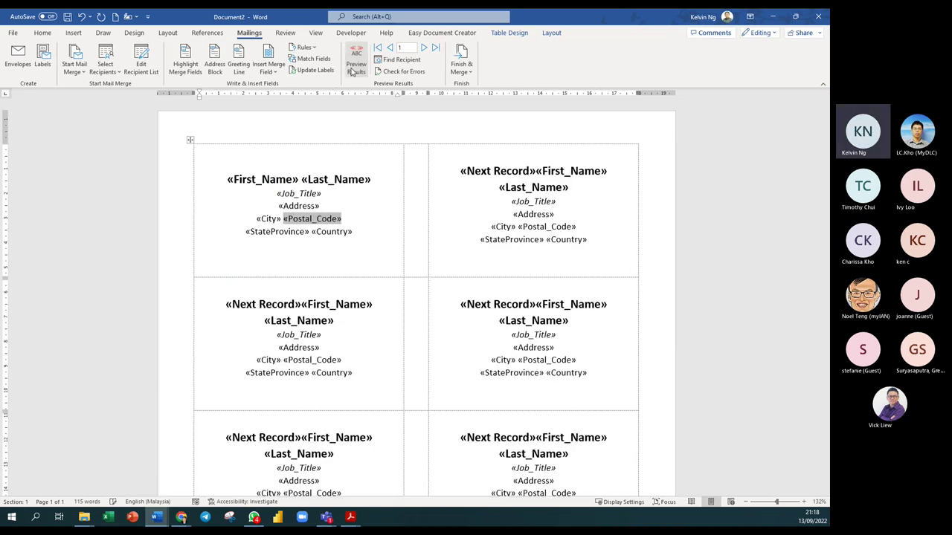
{"action": "right_click", "coordinate": [324, 222]}
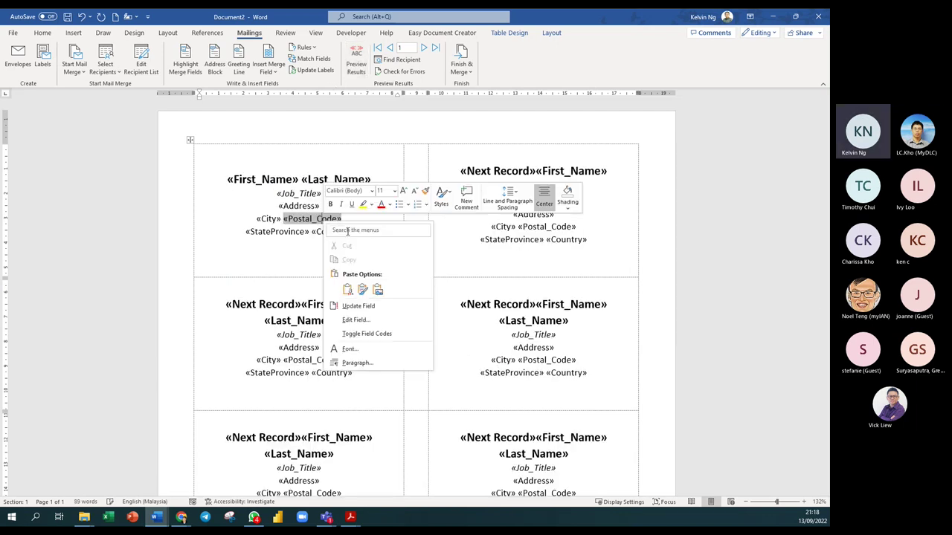
{"action": "left_click", "coordinate": [392, 334]}
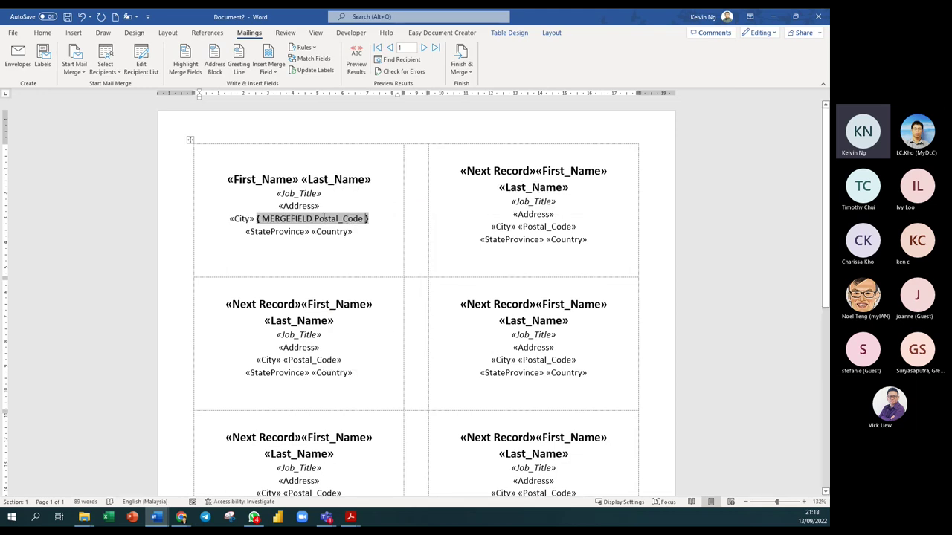
Step: Place the cursor after Postal_Code for a number switch and return to the Chrome article
{"action": "left_click", "coordinate": [364, 219]}
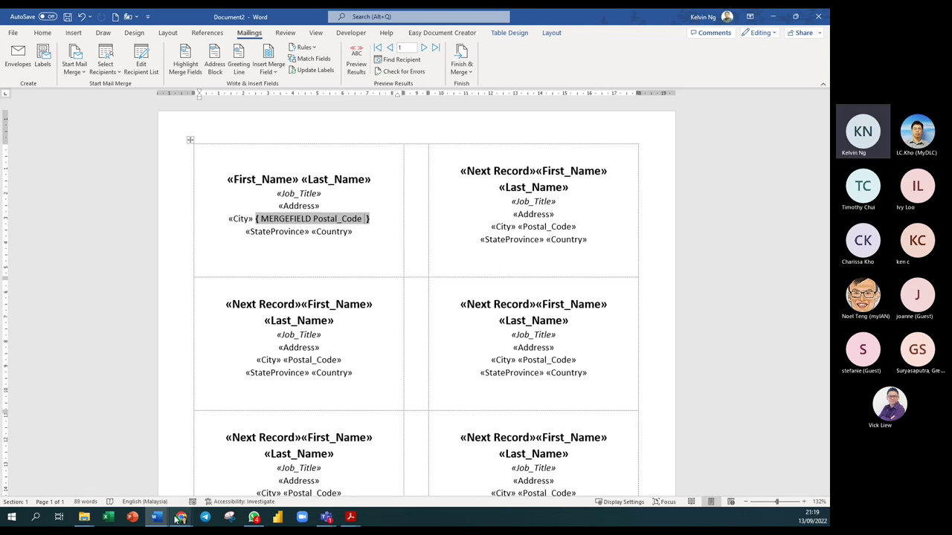
{"action": "mouse_move", "coordinate": [180, 518]}
{"action": "left_click", "coordinate": [376, 467]}
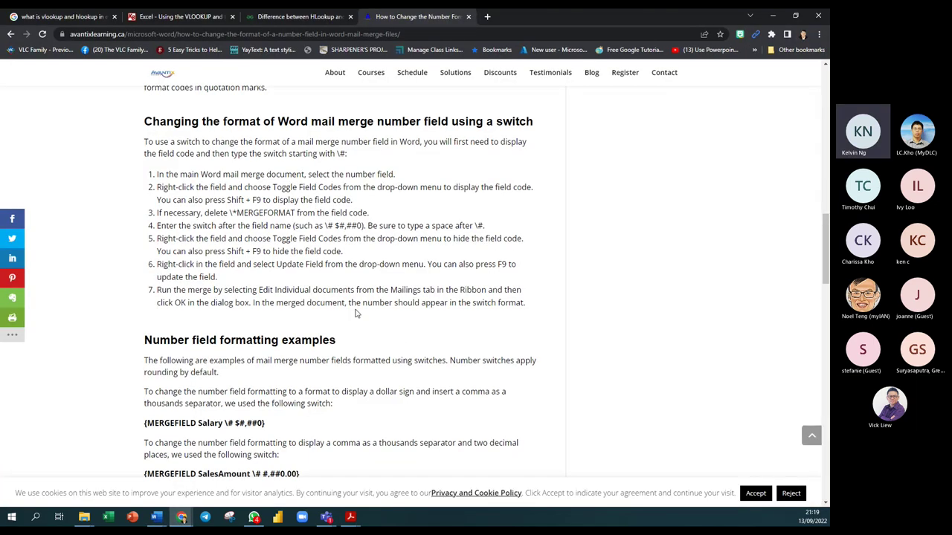
Step: Highlight the quotation mark before the number codes and the $#,##0.00 example format
{"action": "scroll", "coordinate": [315, 285], "scroll_direction": "up", "scroll_amount": 4}
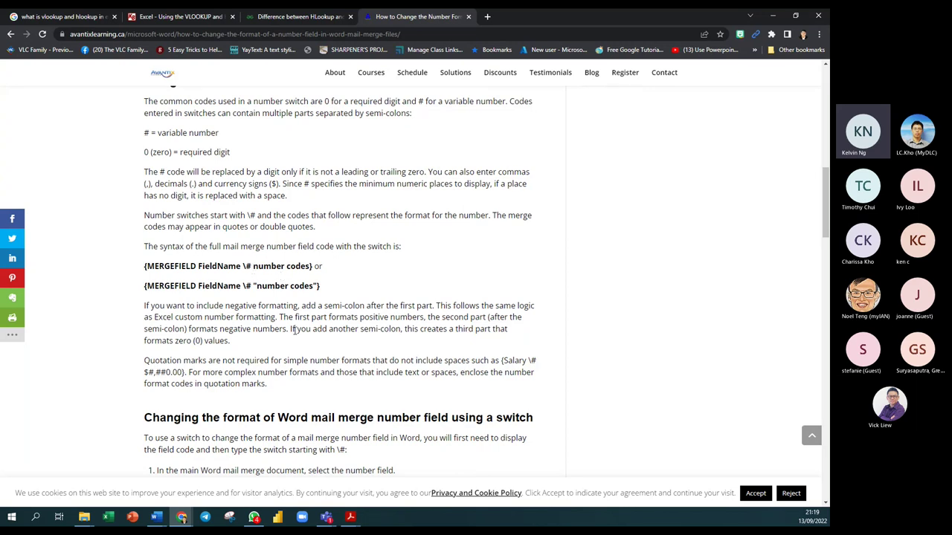
{"action": "double_click", "coordinate": [254, 286]}
{"action": "scroll", "coordinate": [305, 297], "scroll_direction": "down", "scroll_amount": 1}
{"action": "scroll", "coordinate": [305, 296], "scroll_direction": "down", "scroll_amount": 1}
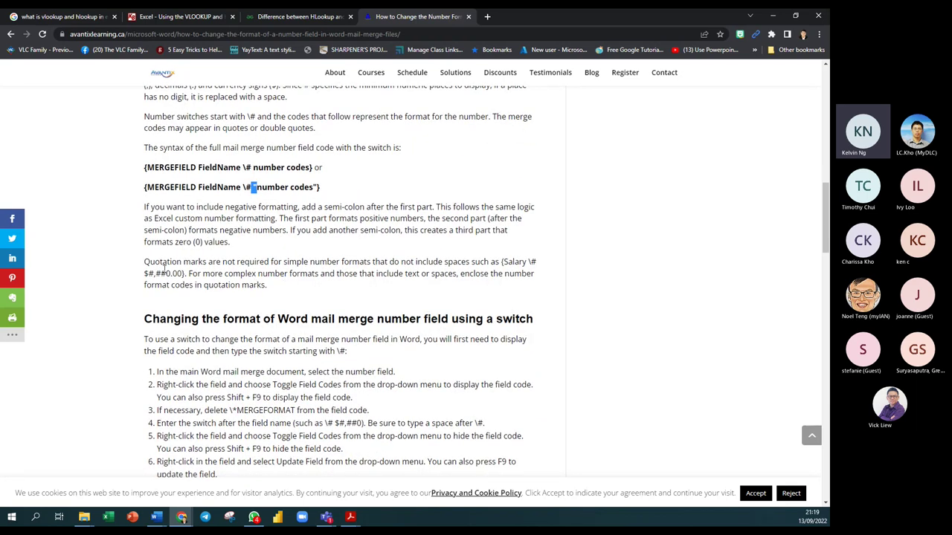
{"action": "left_click_drag", "start_coordinate": [183, 274], "coordinate": [148, 281]}
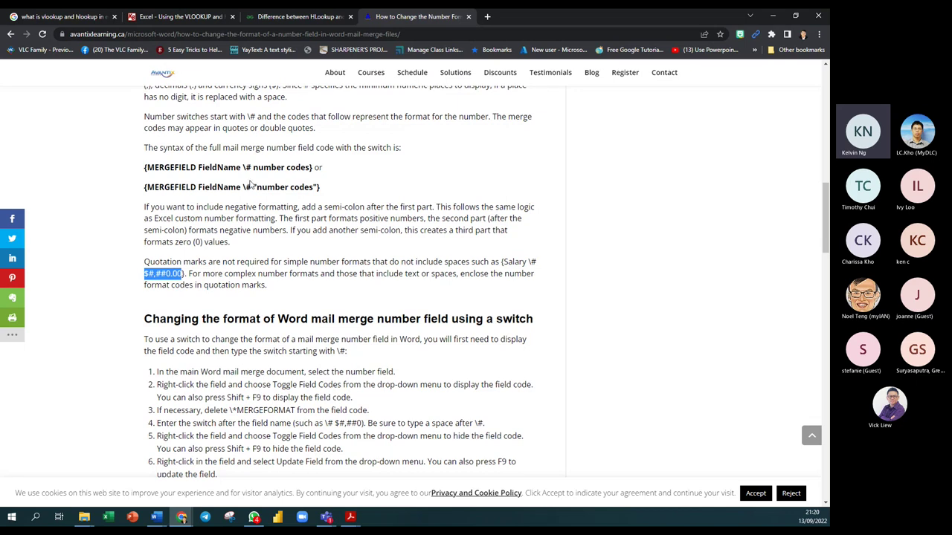
Step: Scroll through the AmountOwing negative-number and zero-dash examples, then switch to the meeting window
{"action": "scroll", "coordinate": [350, 296], "scroll_direction": "down", "scroll_amount": 1}
{"action": "scroll", "coordinate": [357, 301], "scroll_direction": "down", "scroll_amount": 4}
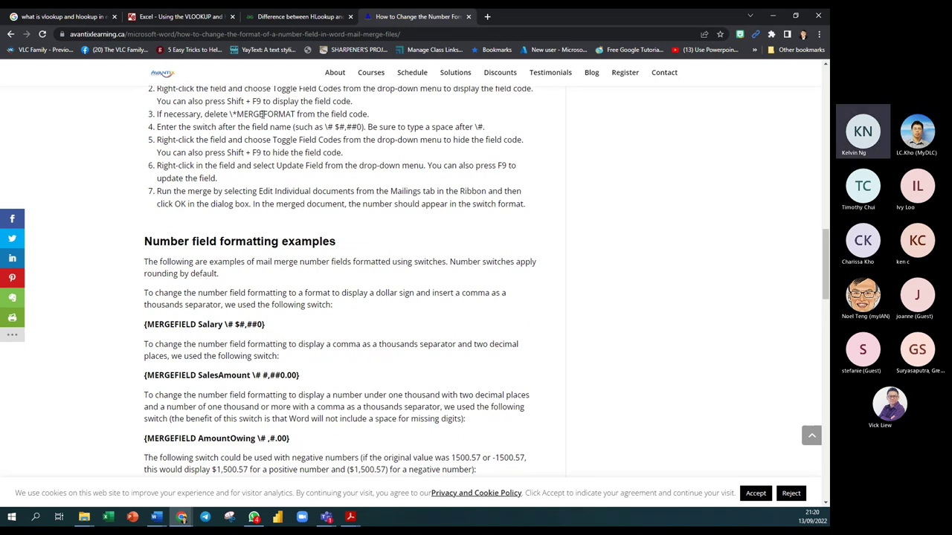
{"action": "scroll", "coordinate": [446, 262], "scroll_direction": "down", "scroll_amount": 1}
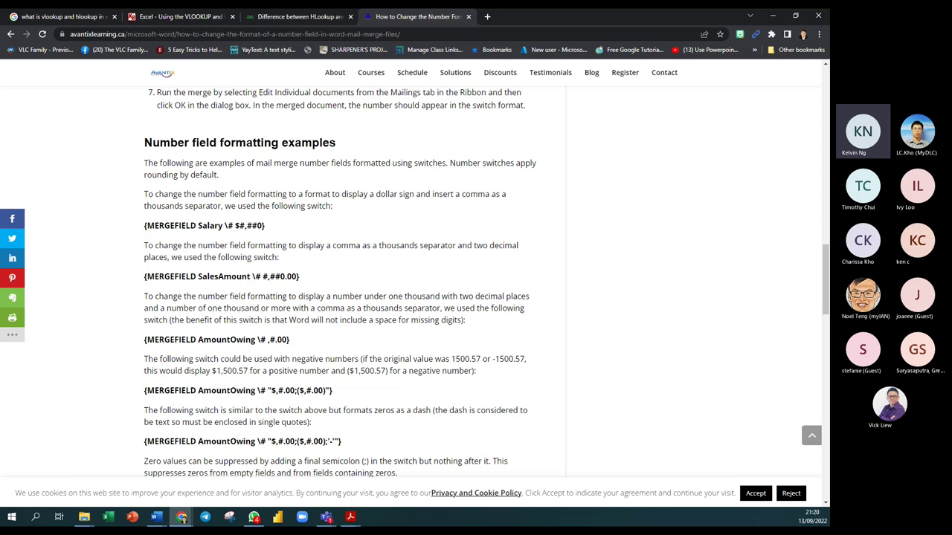
{"action": "key", "text": "alt+Tab"}
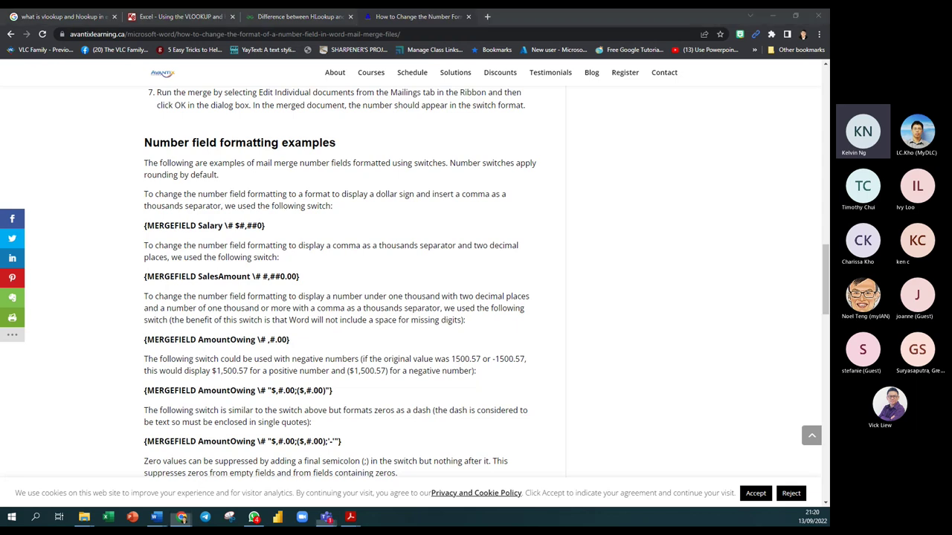